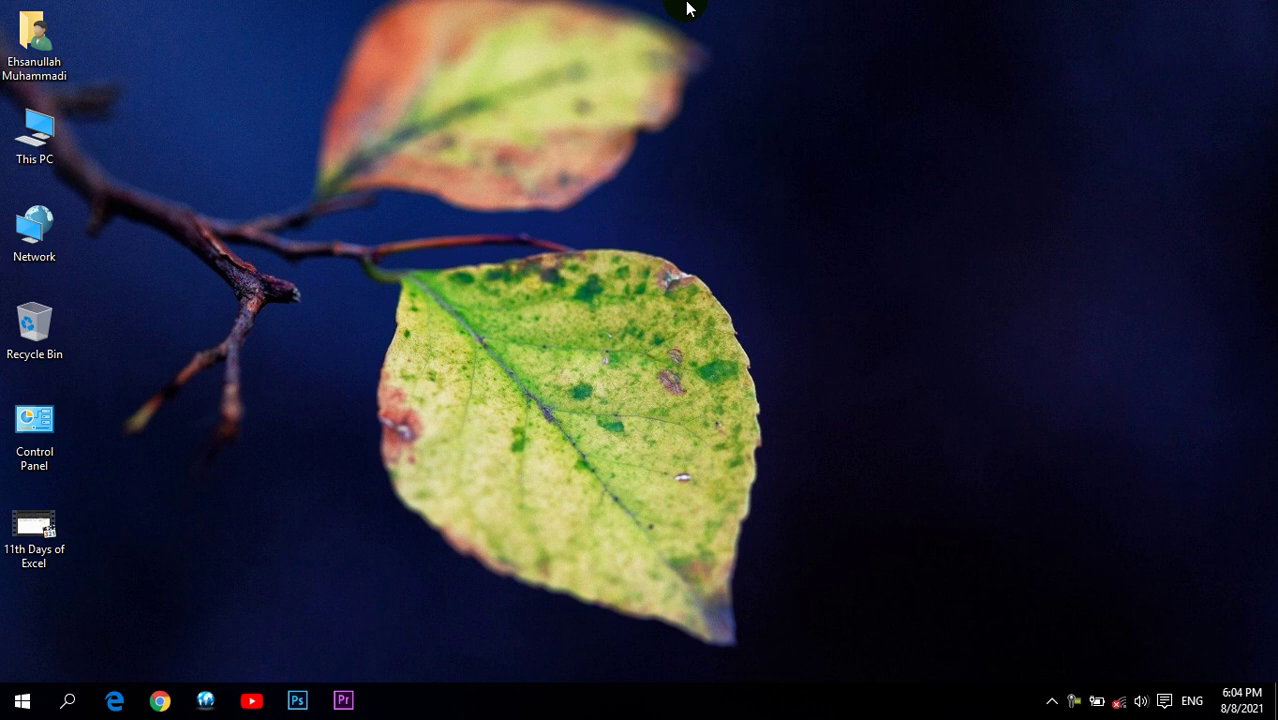
Step: Refresh the Windows desktop and launch Photoshop CS6 to an empty workspace
right_click(375, 132)
click(455, 184)
drag(249, 10, 921, 657)
drag(251, 22, 893, 533)
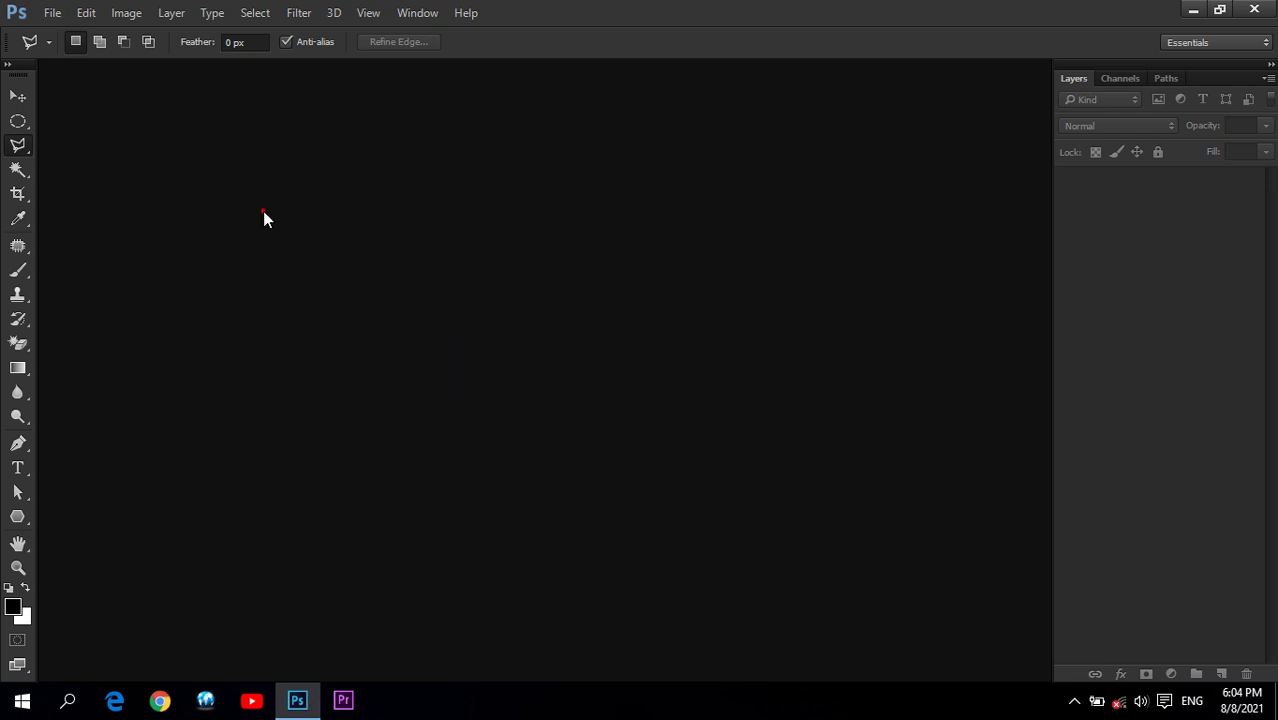
Step: Open the portrait JPG and float its document in its own window
double_click(263, 216)
click(687, 237)
key(Return)
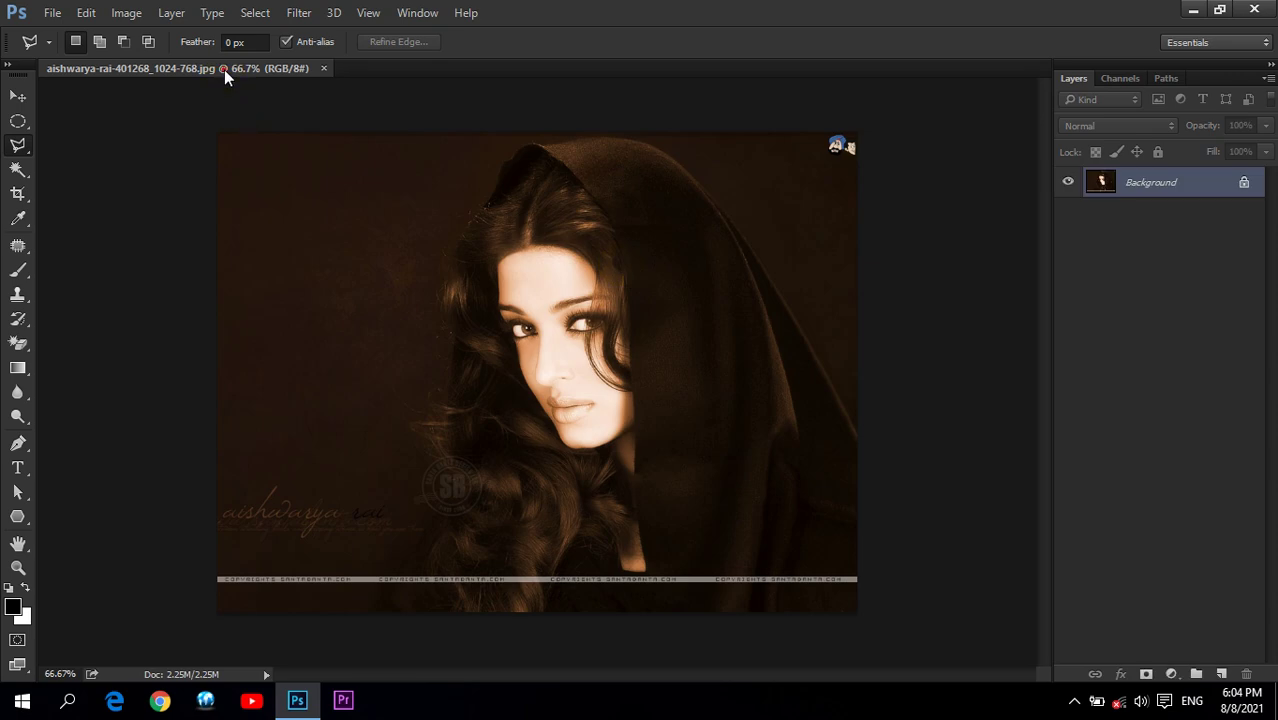
drag(224, 69, 418, 104)
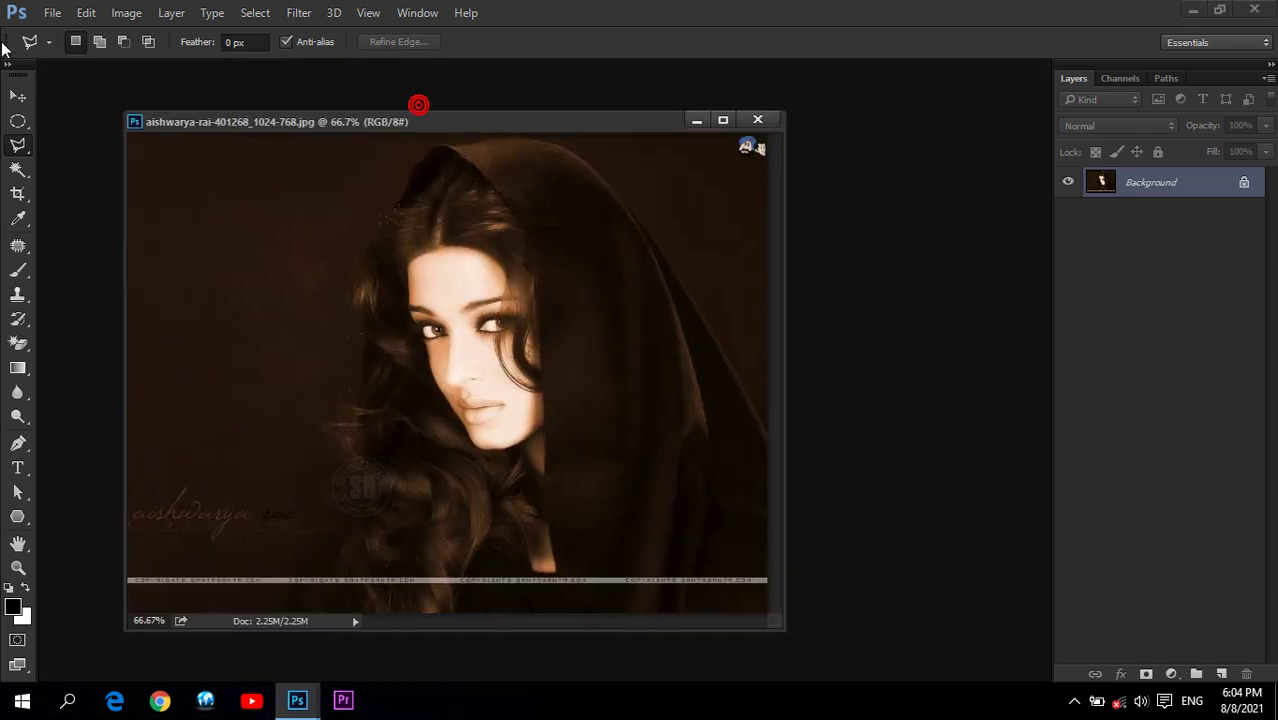
Step: Save the portrait to the Desktop as 'abc' in Photoshop PSD format
click(52, 12)
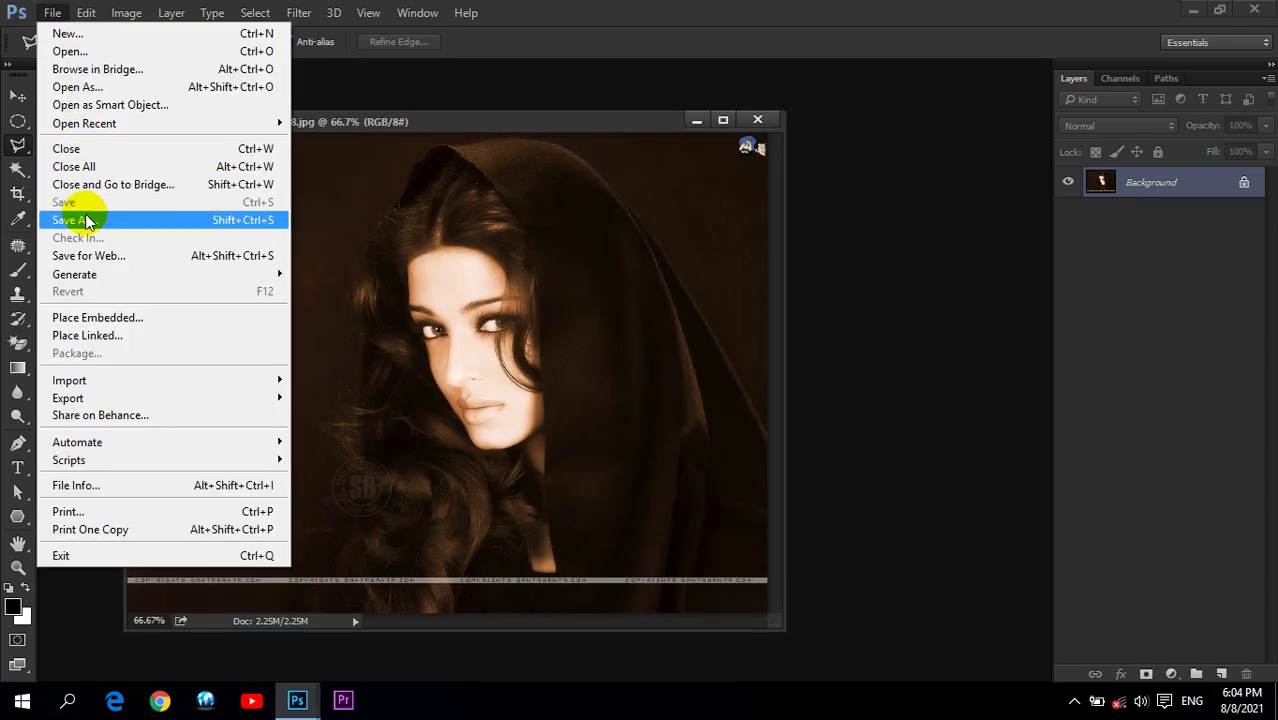
click(86, 220)
click(344, 222)
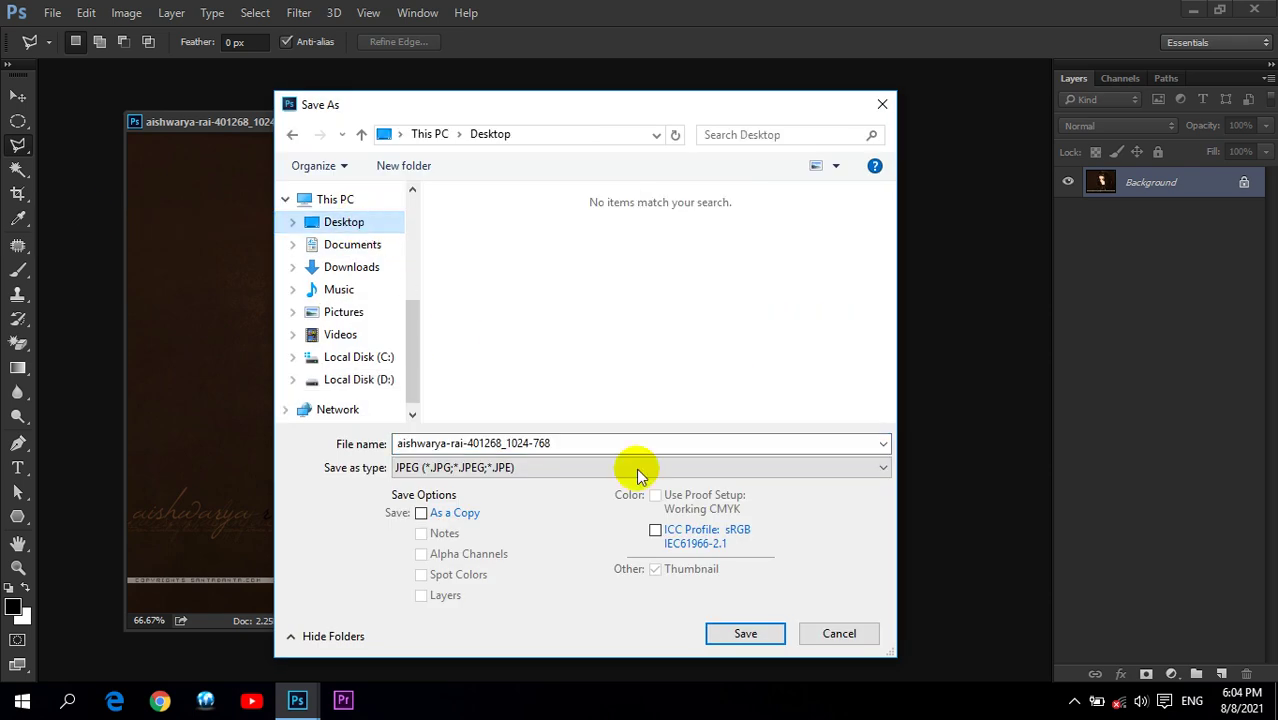
click(573, 443)
text(abc)
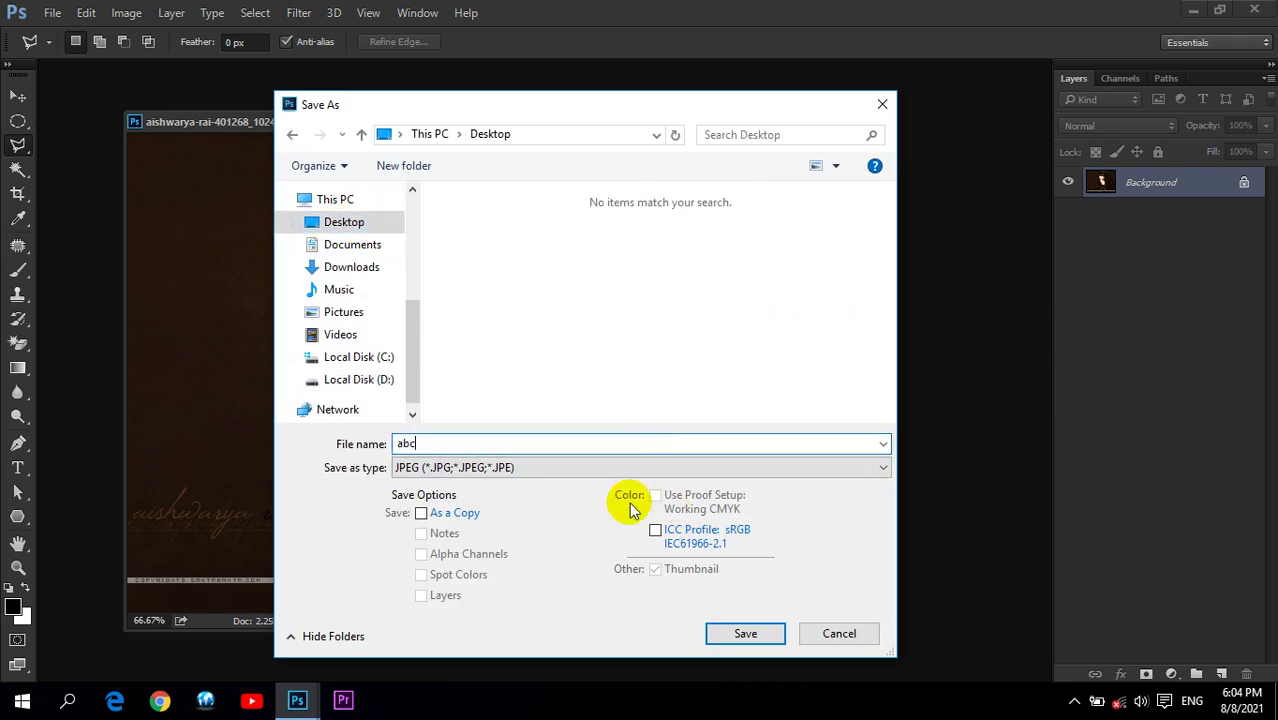
click(534, 470)
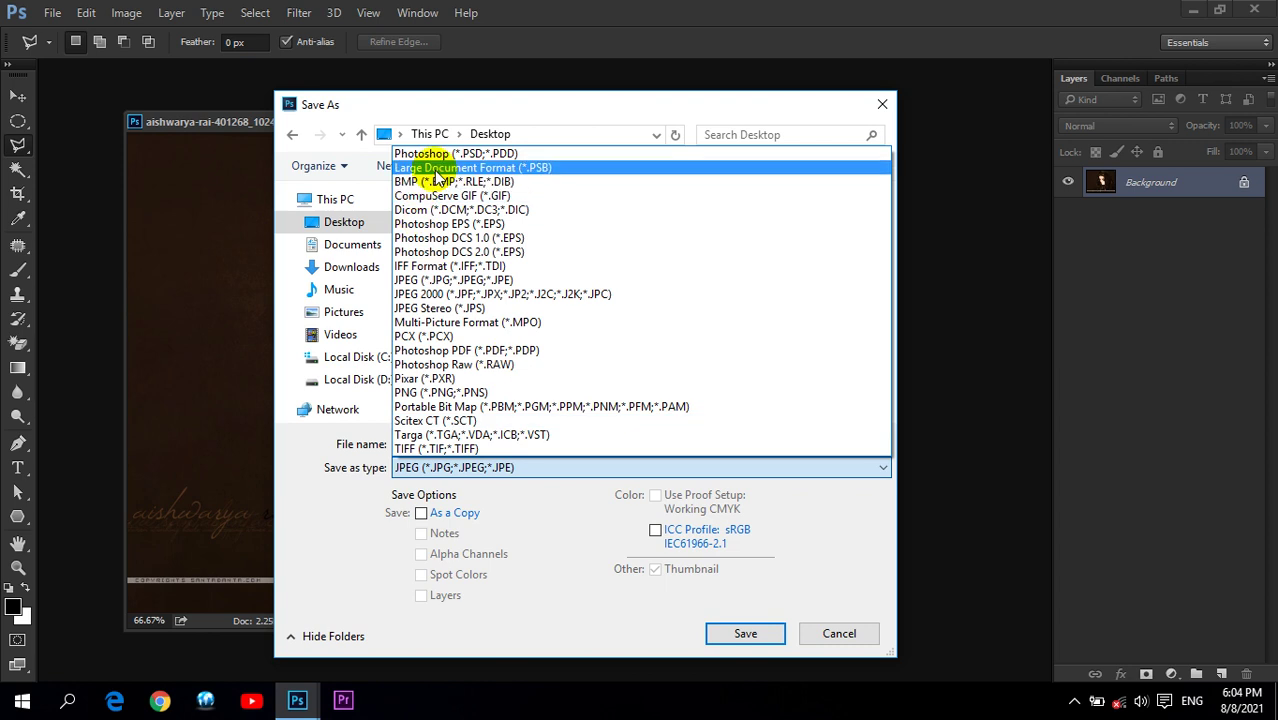
click(440, 154)
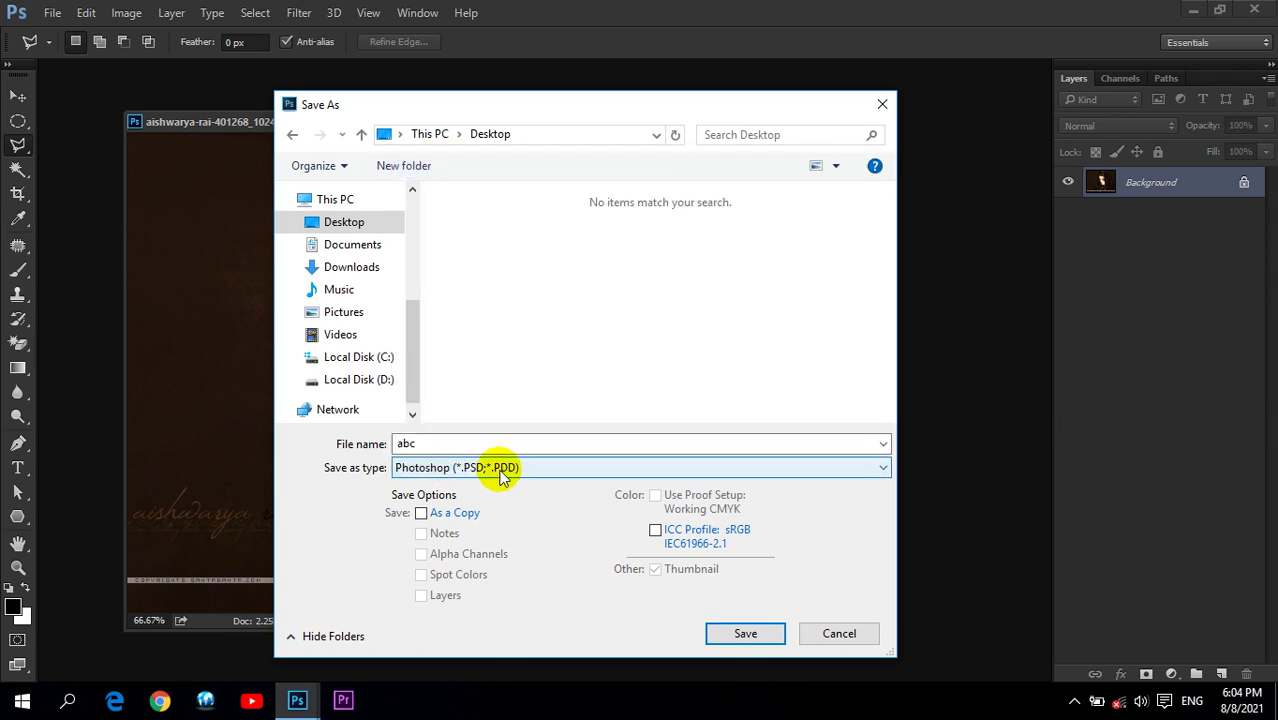
click(759, 633)
Step: Close Photoshop, refresh the desktop, and delete the abc.psd file
click(1254, 9)
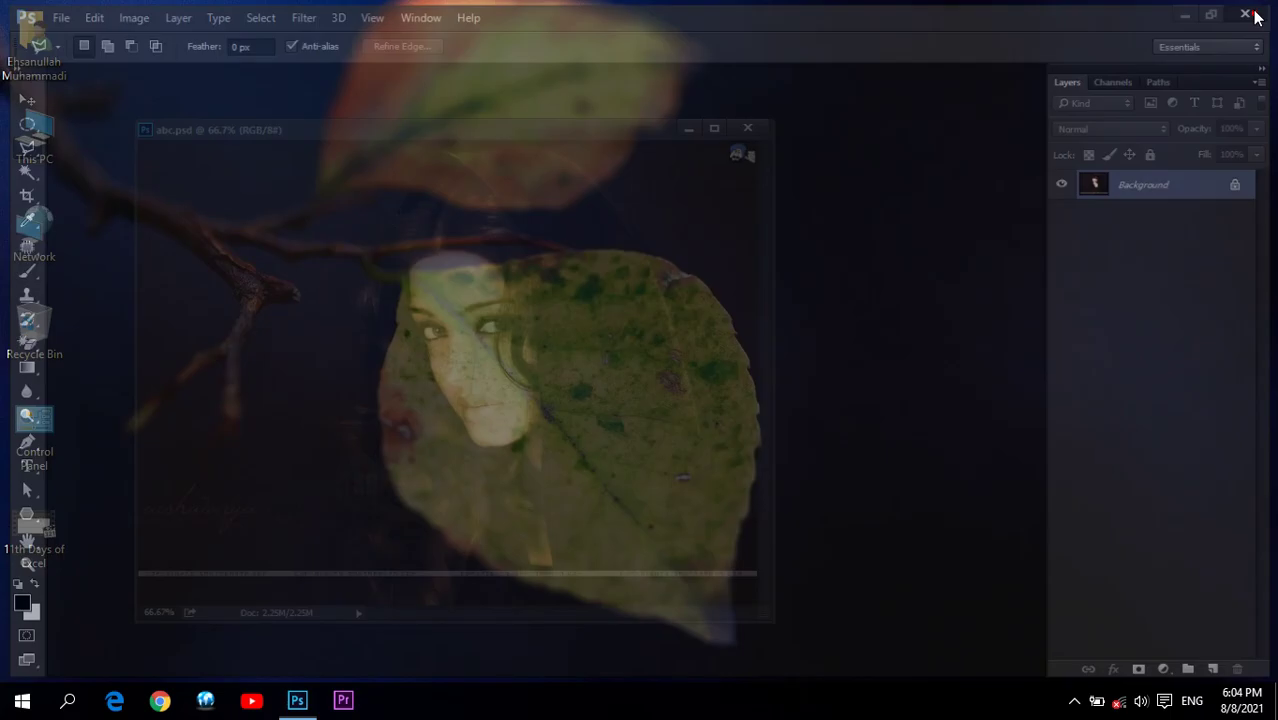
right_click(226, 320)
click(251, 372)
drag(34, 615, 836, 140)
click(895, 314)
right_click(797, 130)
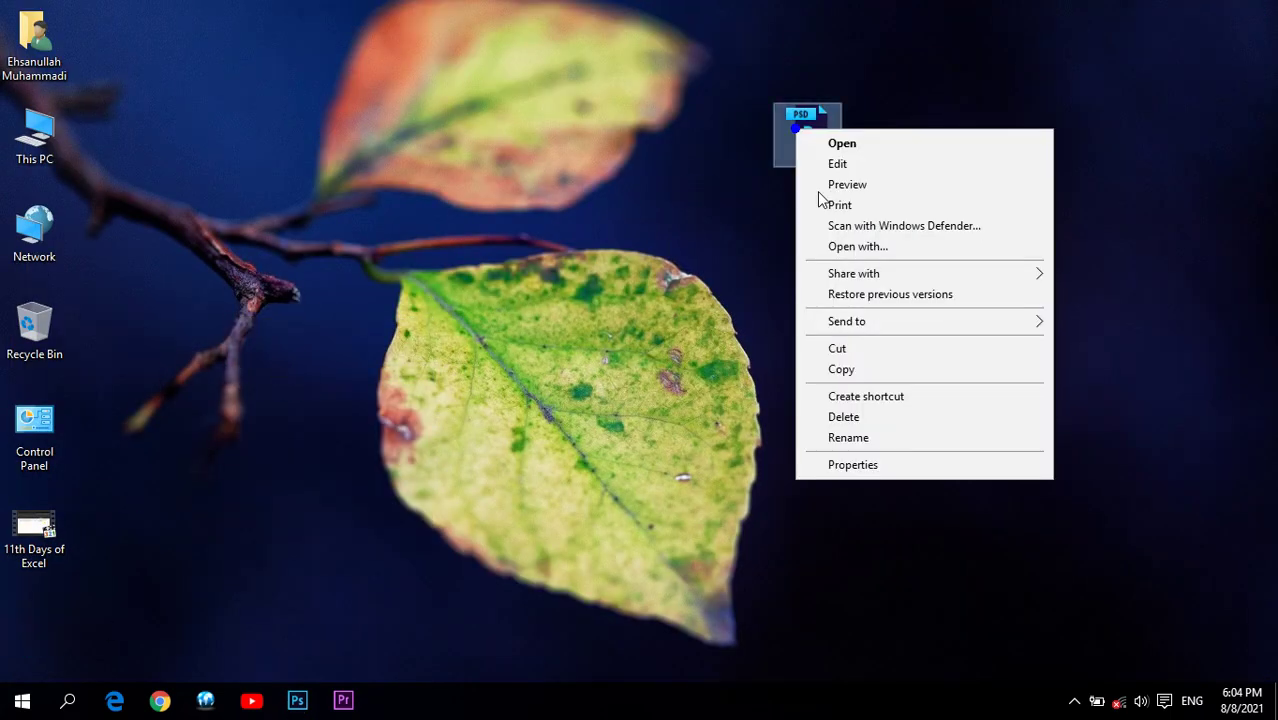
click(875, 321)
click(773, 207)
drag(602, 52, 1095, 420)
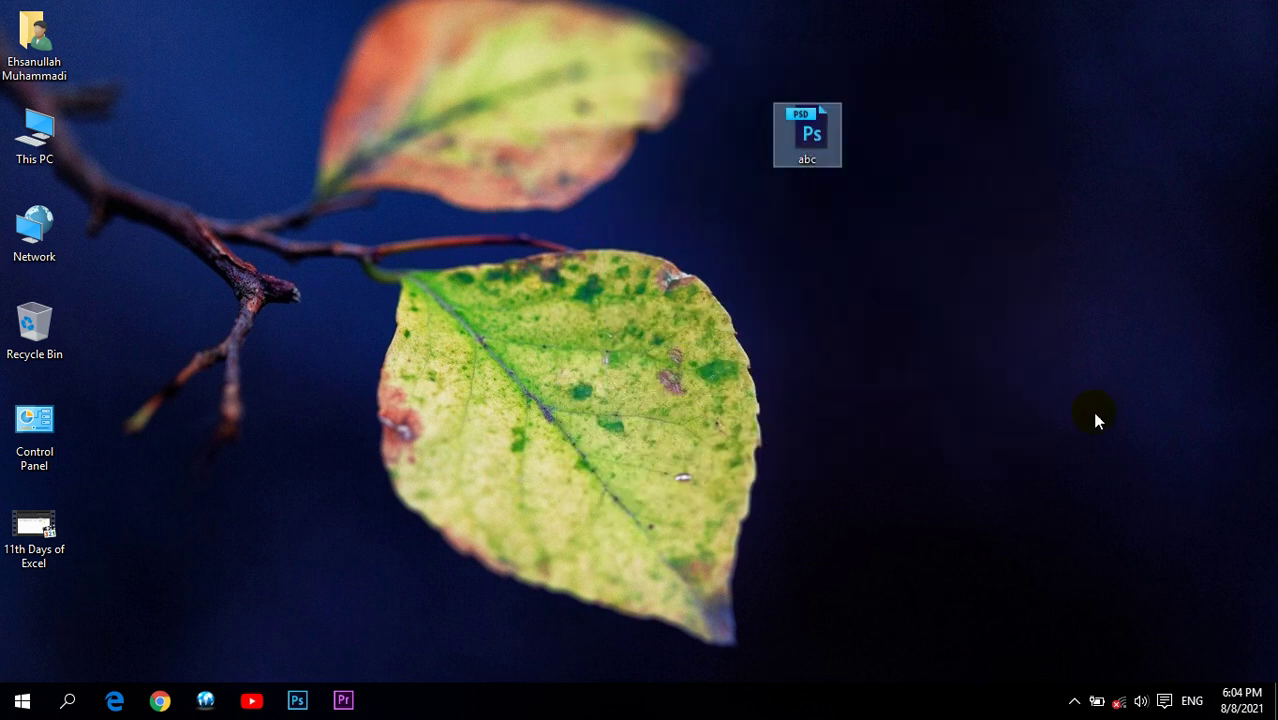
key(Delete)
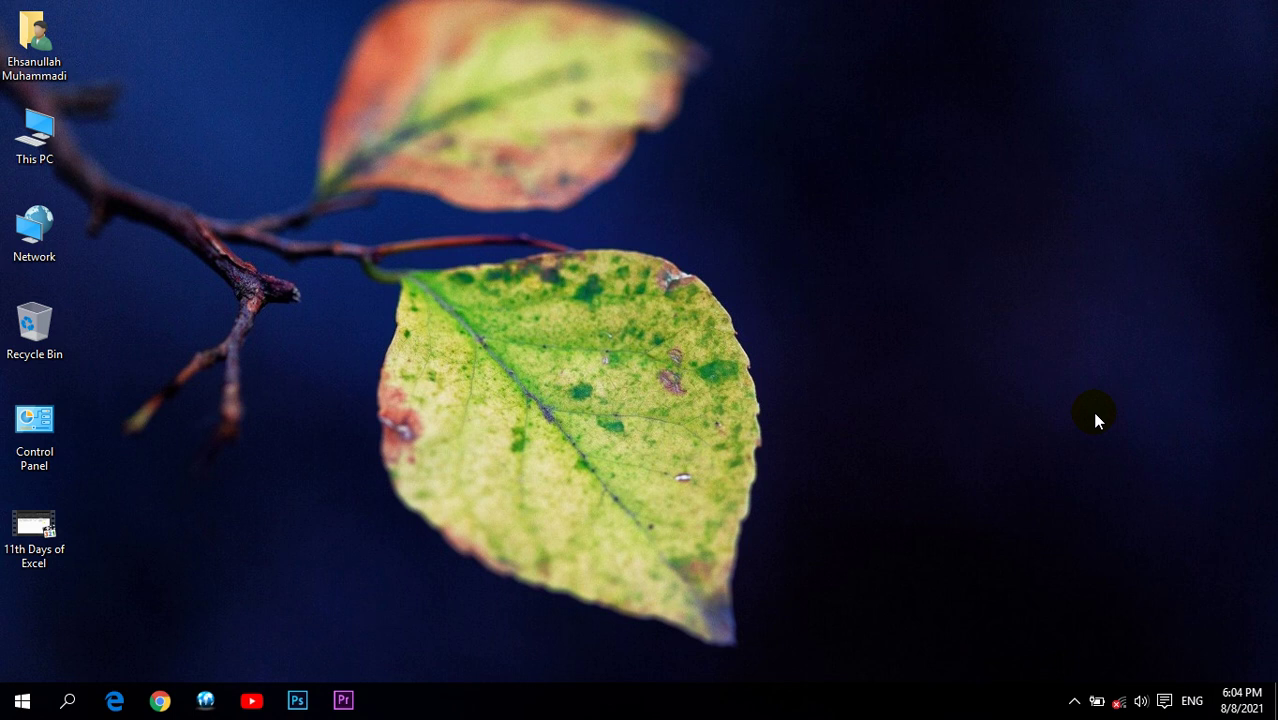
Step: Move the 11th Days of Excel video to the Recycle Bin, empty it, and refresh the desktop
drag(34, 530, 34, 322)
right_click(48, 320)
click(120, 355)
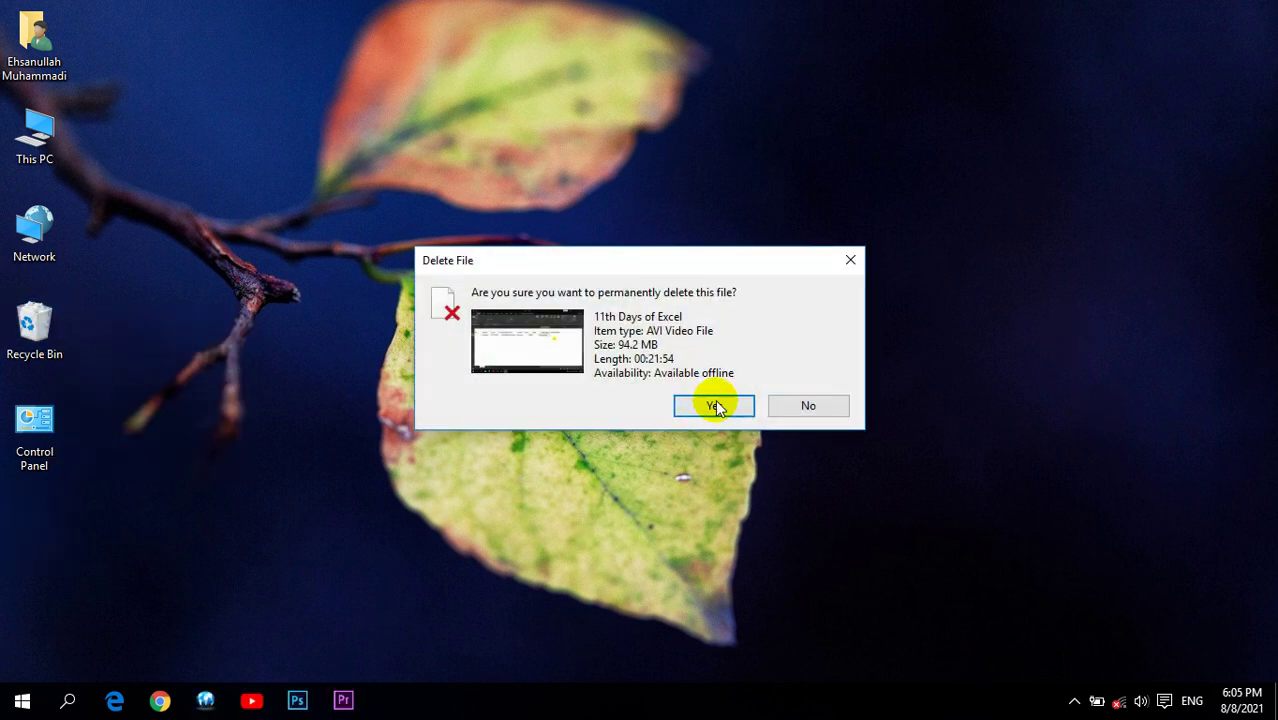
click(713, 403)
right_click(280, 150)
click(340, 202)
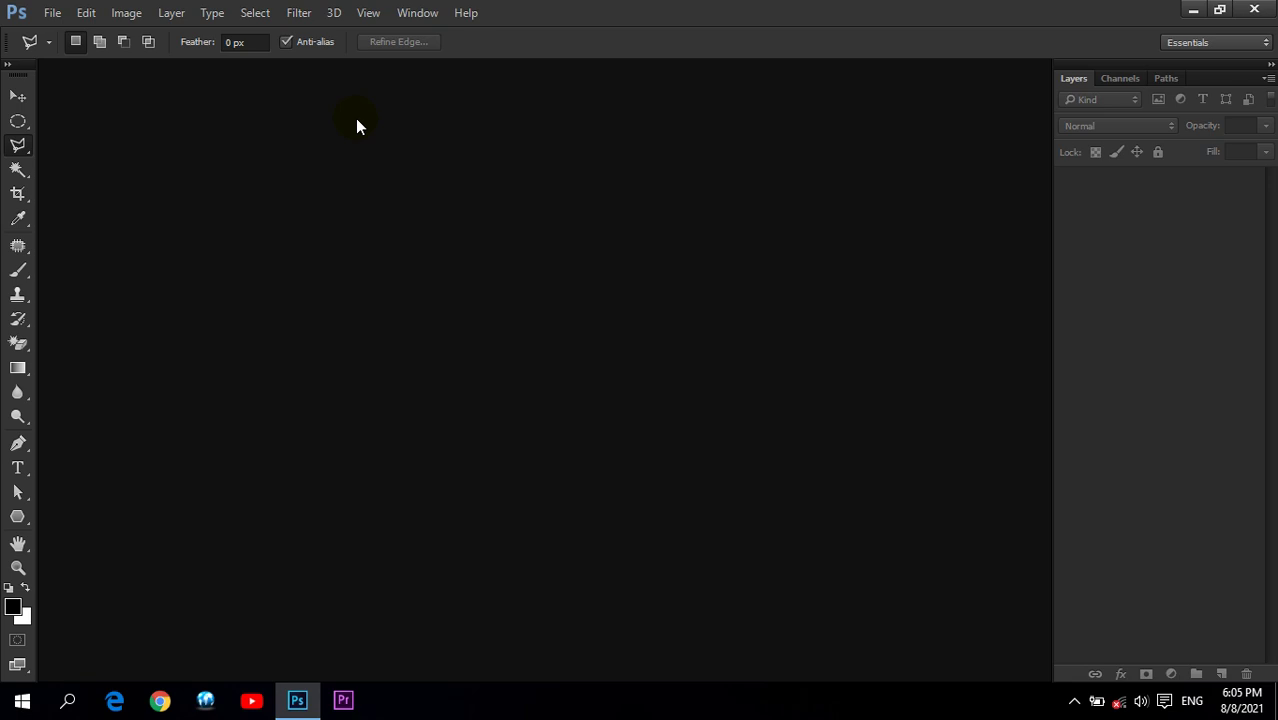
Step: Select the Move tool, then browse Local Disk (D:) > Indian Wallpapers and pick the striped-dress photo
click(18, 97)
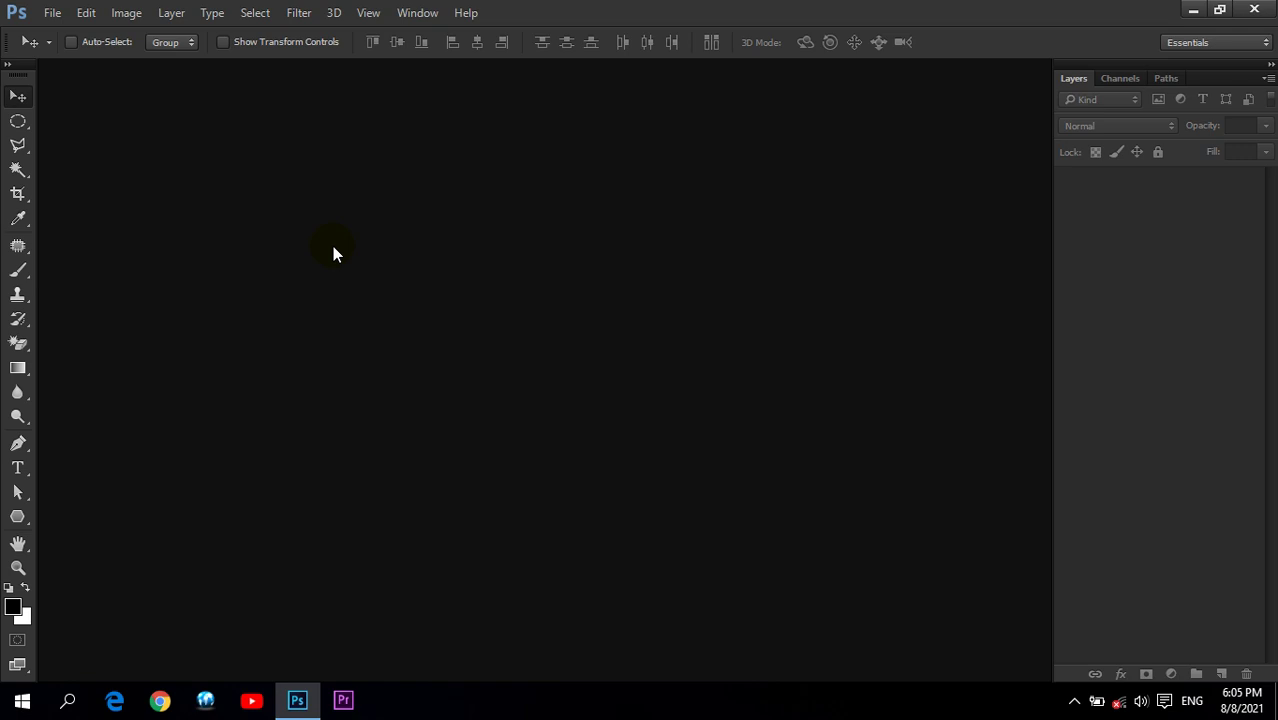
double_click(395, 245)
click(395, 432)
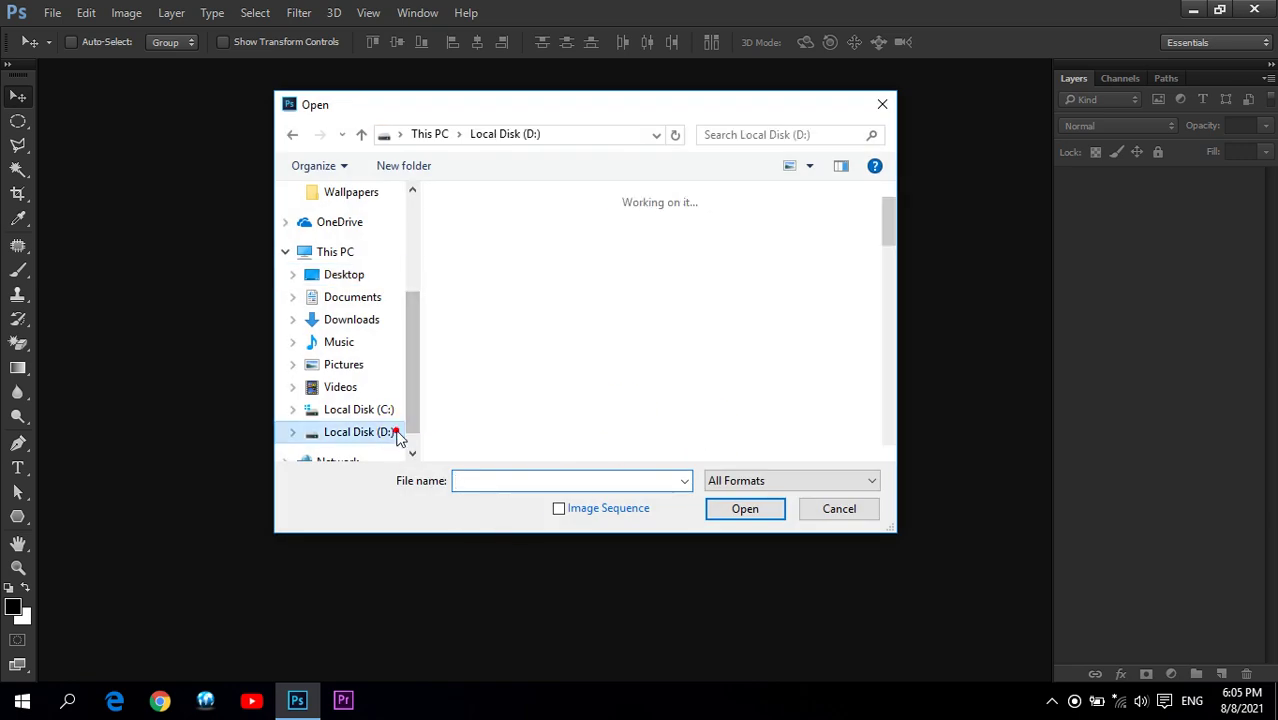
double_click(510, 372)
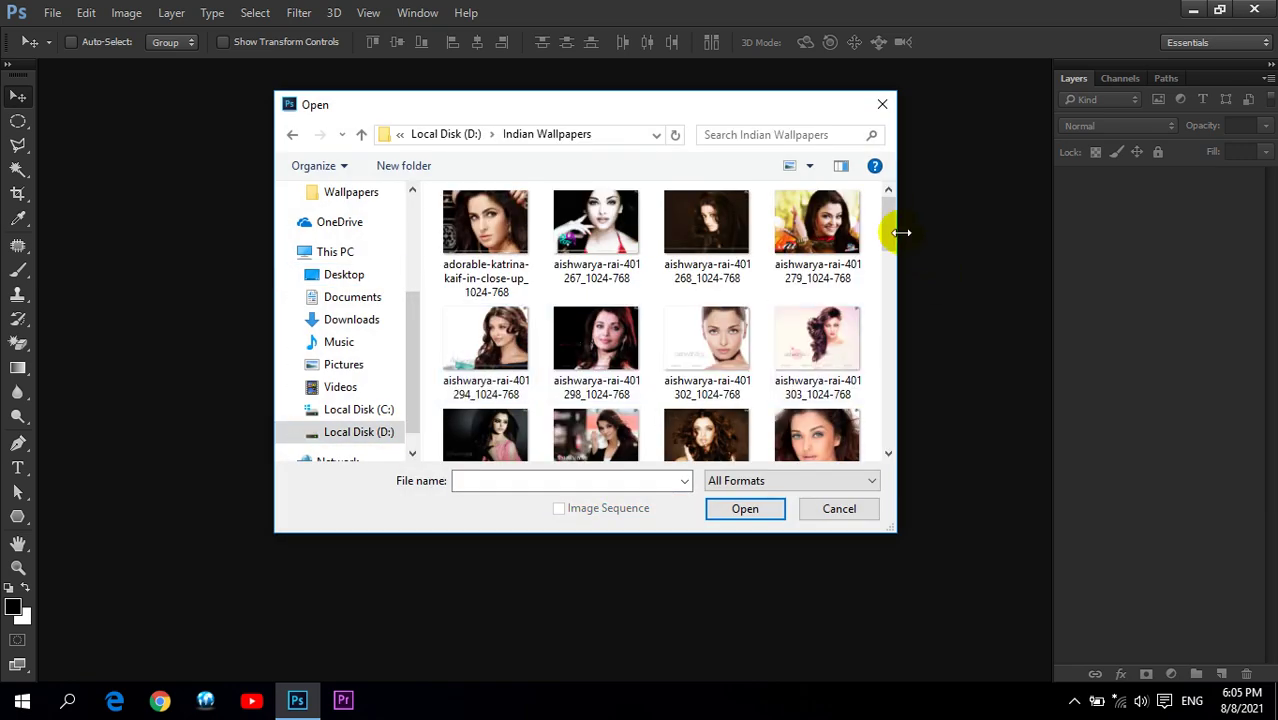
mouse_move(890, 211)
mouse_down()
mouse_move(886, 258)
mouse_move(908, 344)
mouse_move(893, 422)
mouse_move(881, 328)
mouse_up()
click(852, 340)
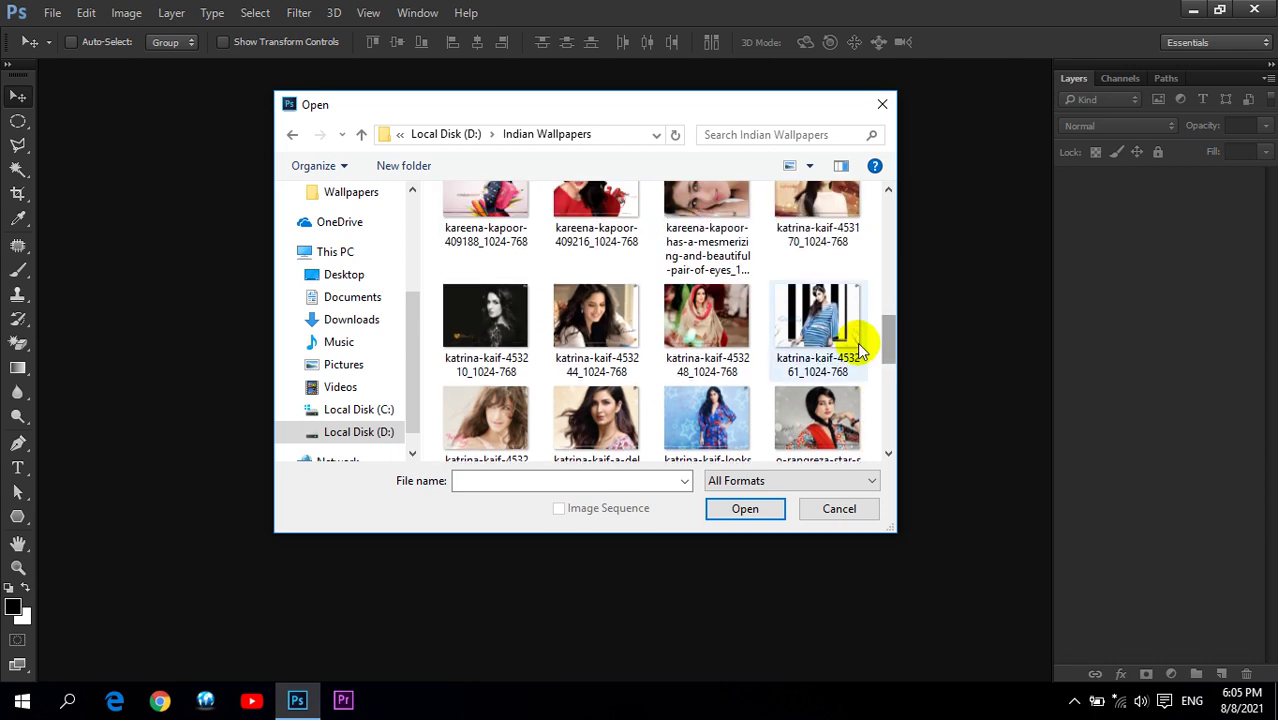
Step: Open the striped-dress photo and float it in its own window
click(737, 511)
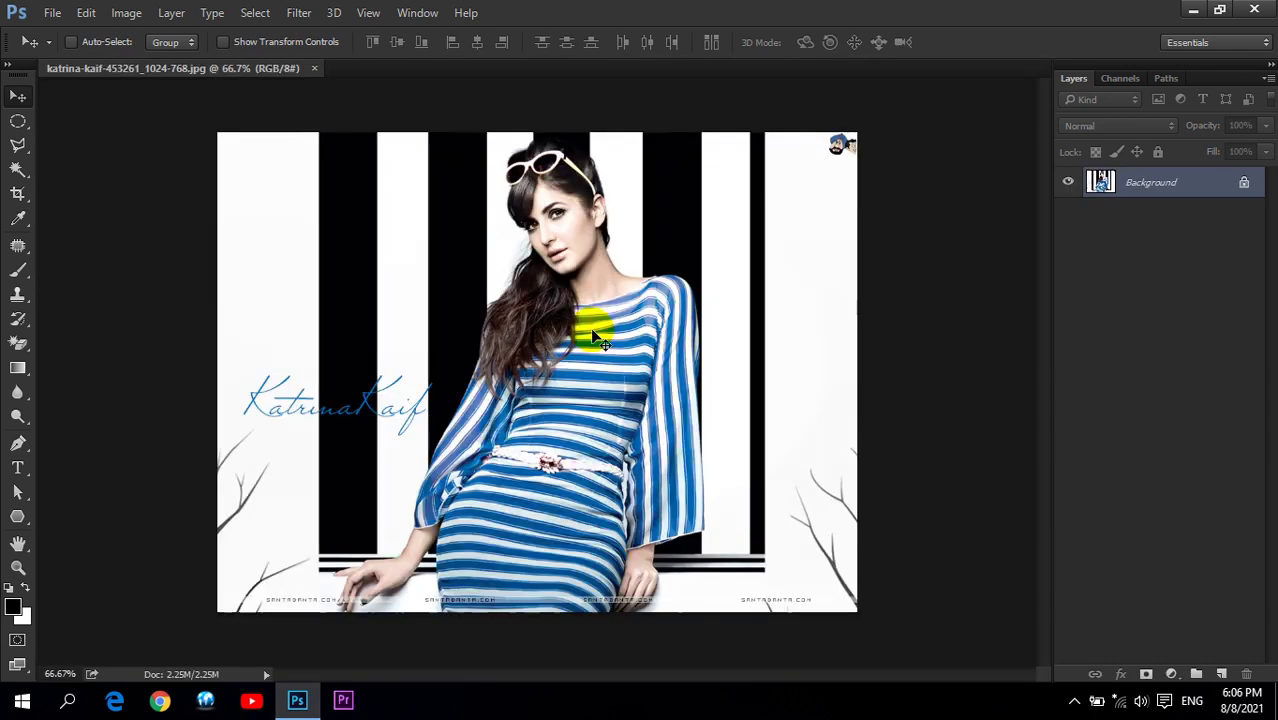
drag(234, 71, 261, 87)
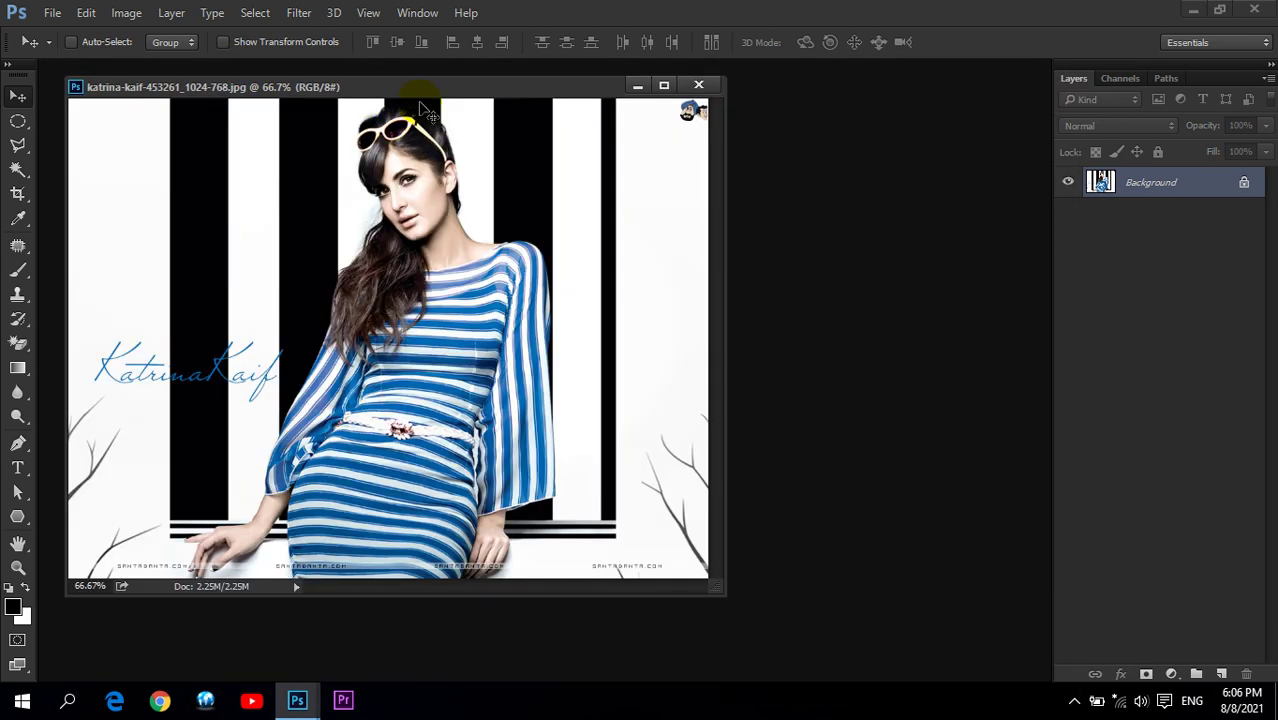
drag(427, 87, 473, 87)
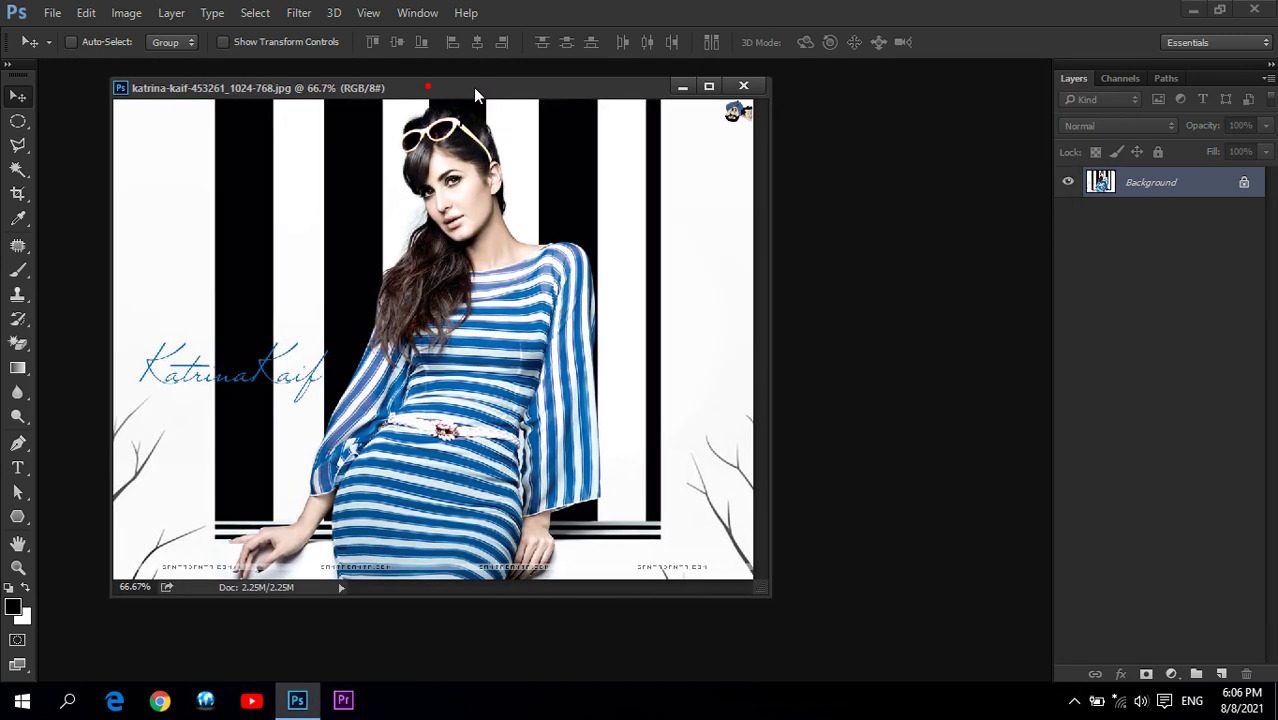
Step: Fit the photo to the screen, then zoom to 200% on the lower-left sleeve
click(18, 568)
click(538, 42)
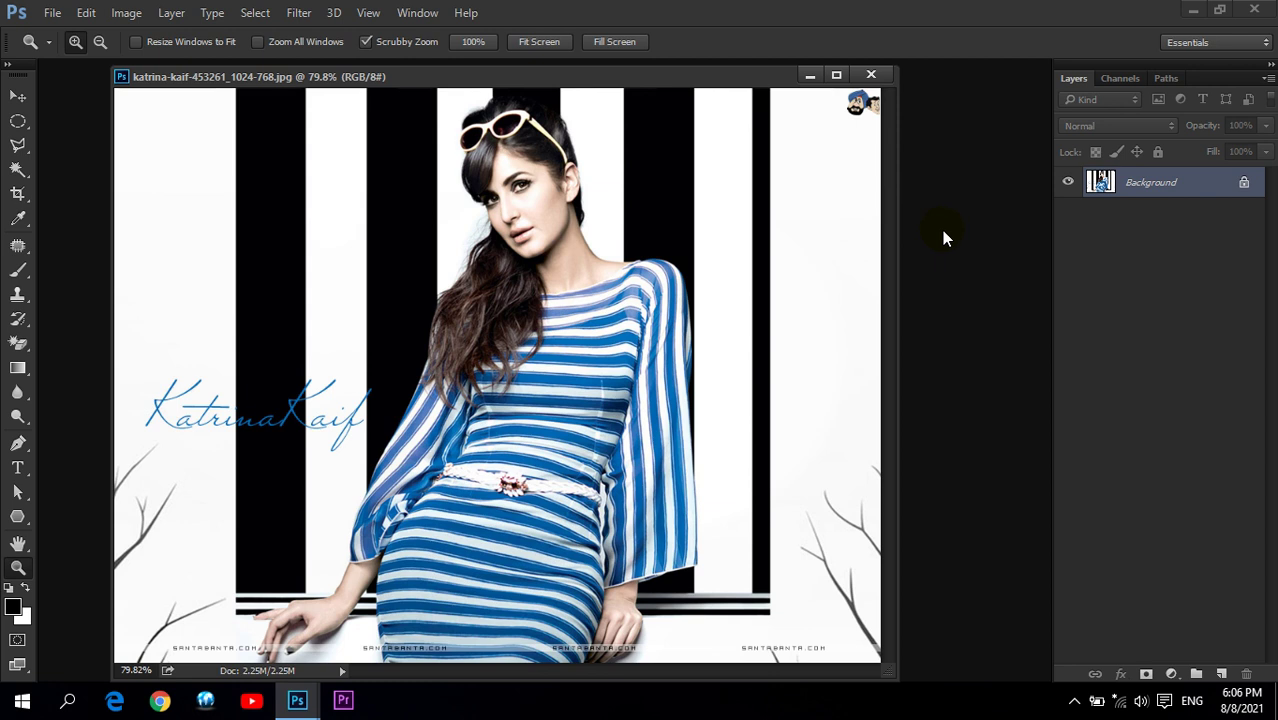
click(339, 567)
click(372, 553)
mouse_move(431, 450)
mouse_down()
mouse_move(451, 520)
mouse_move(500, 405)
mouse_up()
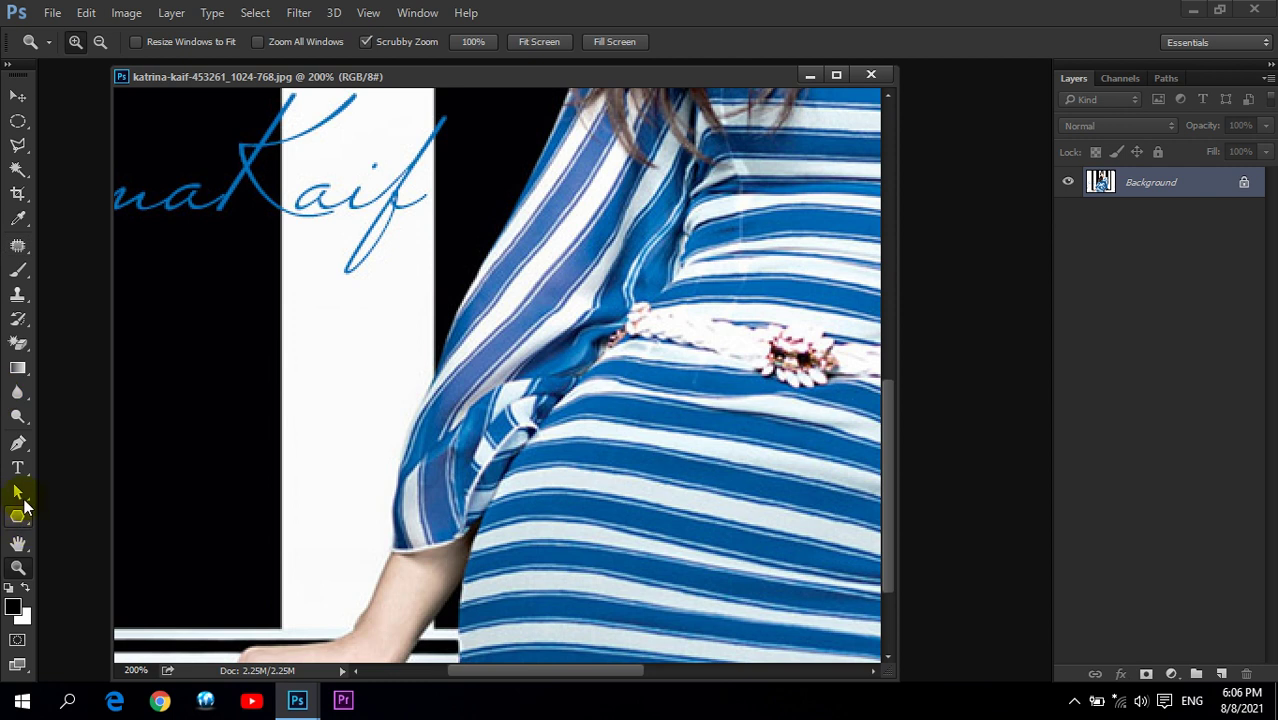
click(17, 144)
Step: With the Polygonal Lasso, place outline points up the sleeve edge
click(82, 157)
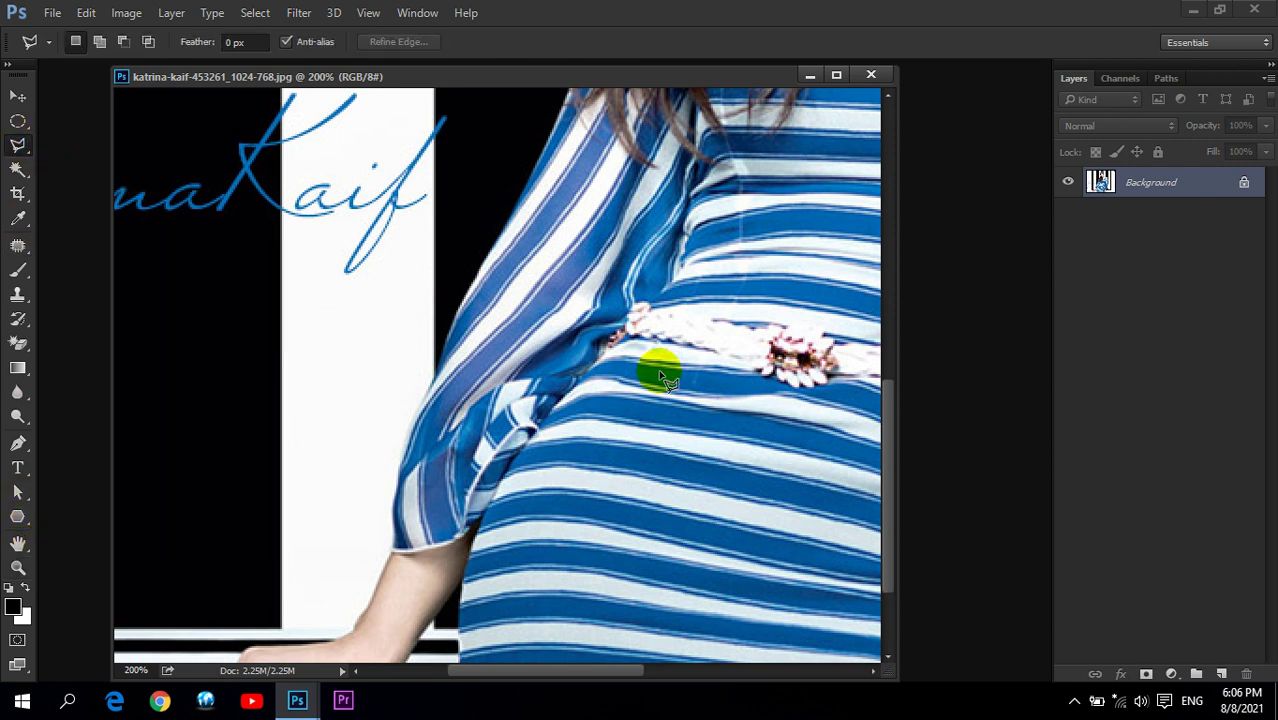
click(390, 540)
click(391, 515)
click(406, 436)
click(422, 397)
click(455, 333)
click(470, 290)
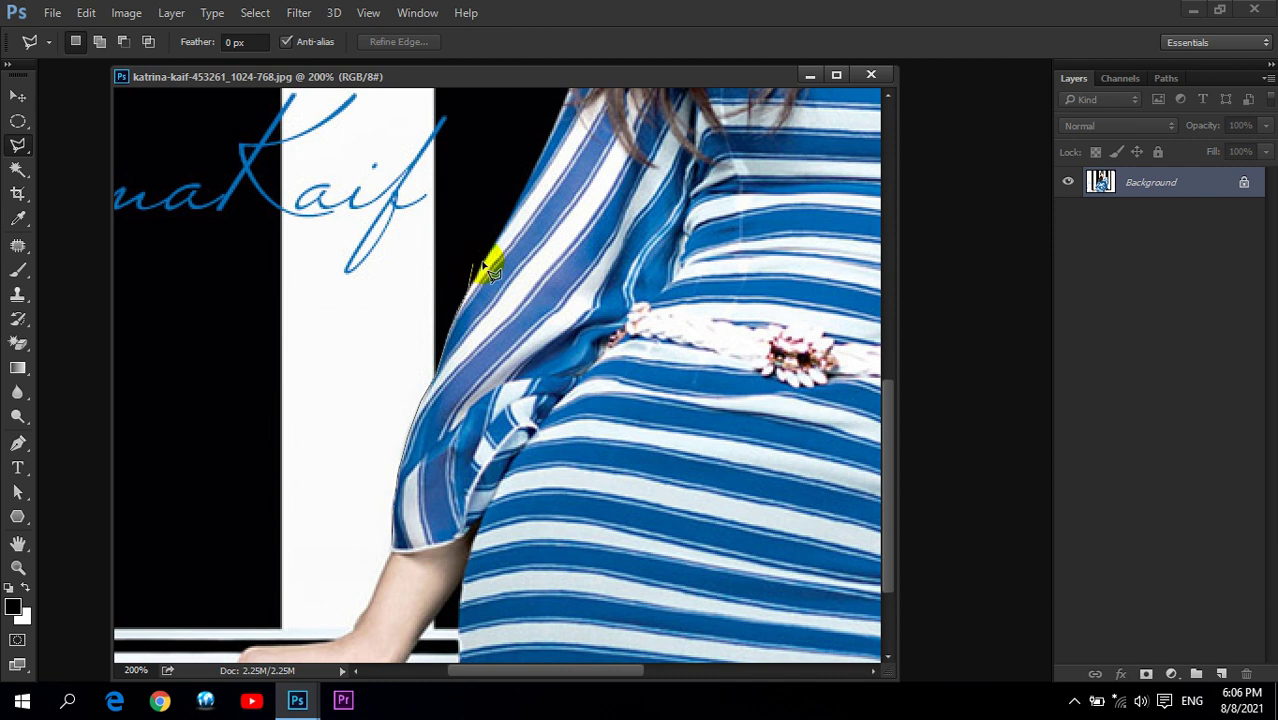
click(509, 212)
click(542, 152)
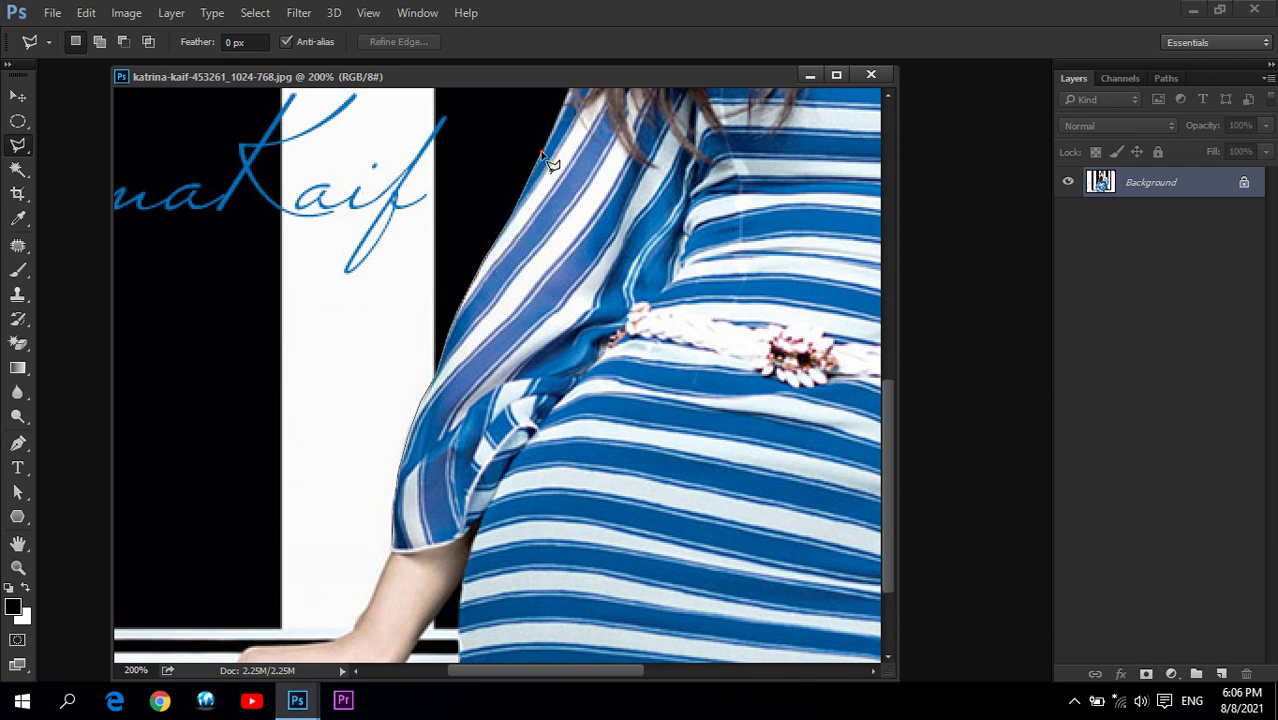
scroll(600, 140, up, 3)
drag(668, 122, 625, 332)
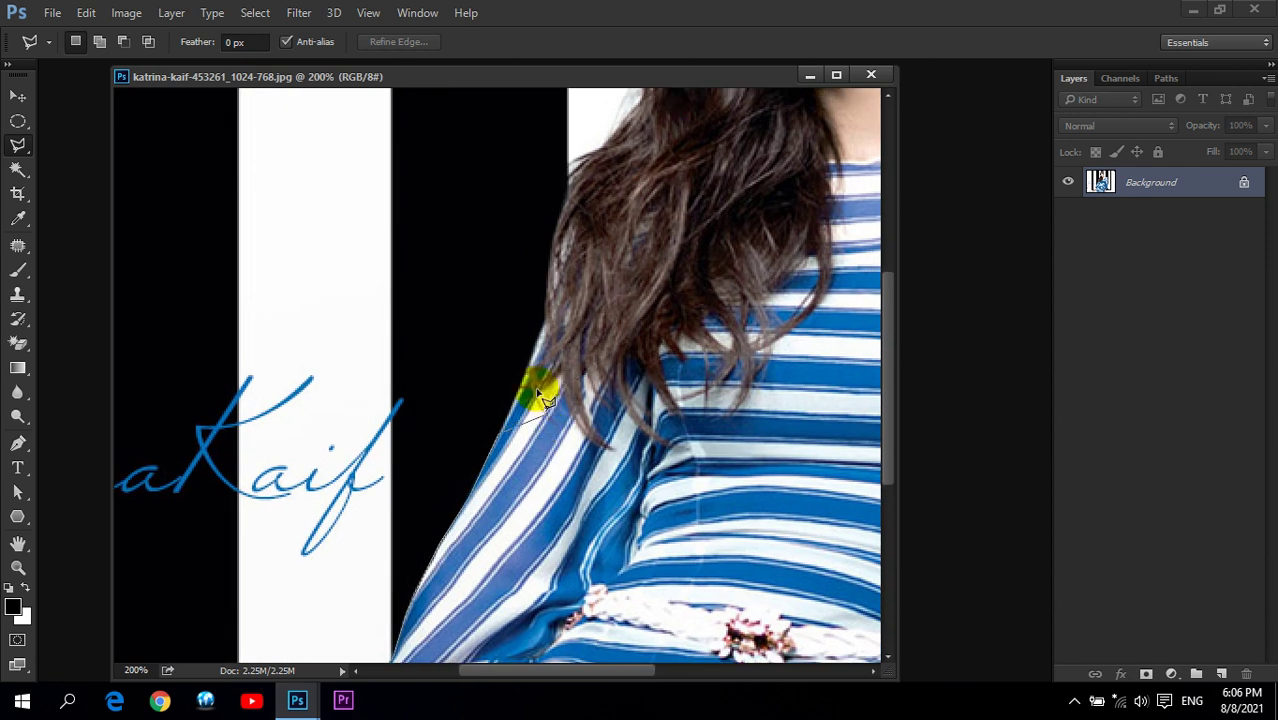
click(556, 328)
Step: Continue the outline along the hair edge up to the top of the hair
click(564, 286)
click(545, 352)
click(540, 331)
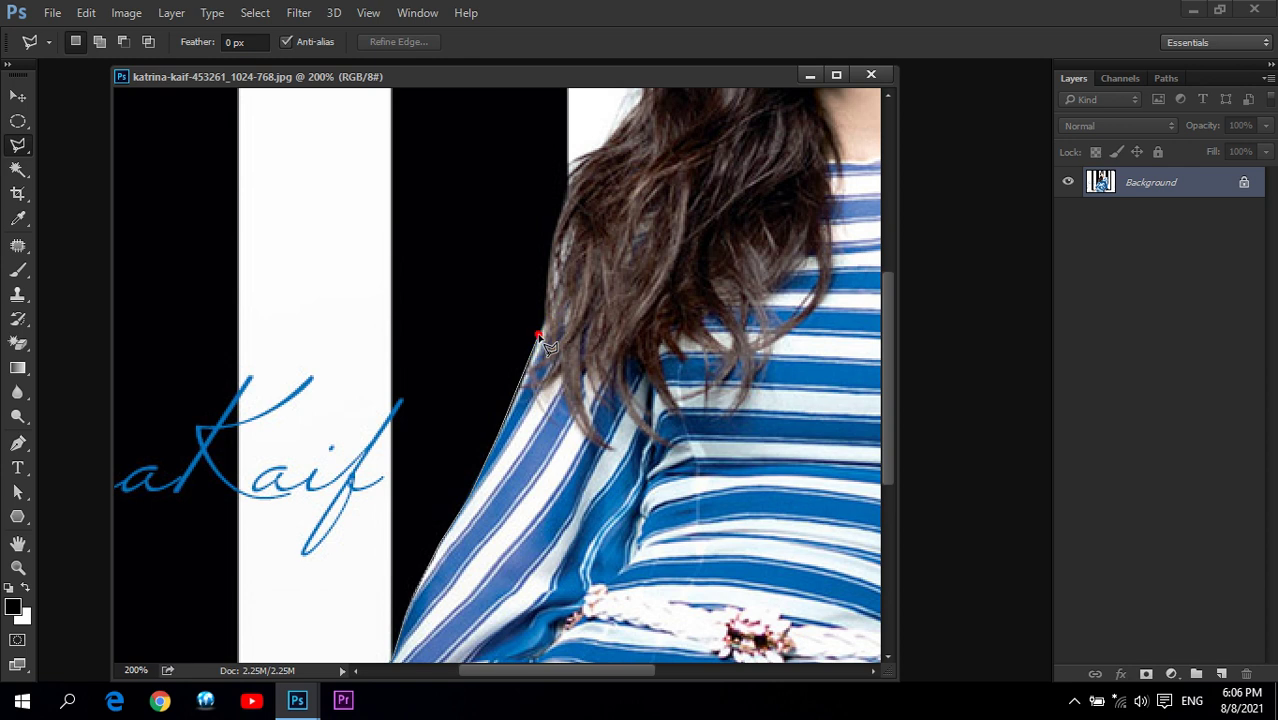
click(588, 326)
click(656, 310)
click(734, 304)
click(784, 273)
click(813, 234)
click(822, 200)
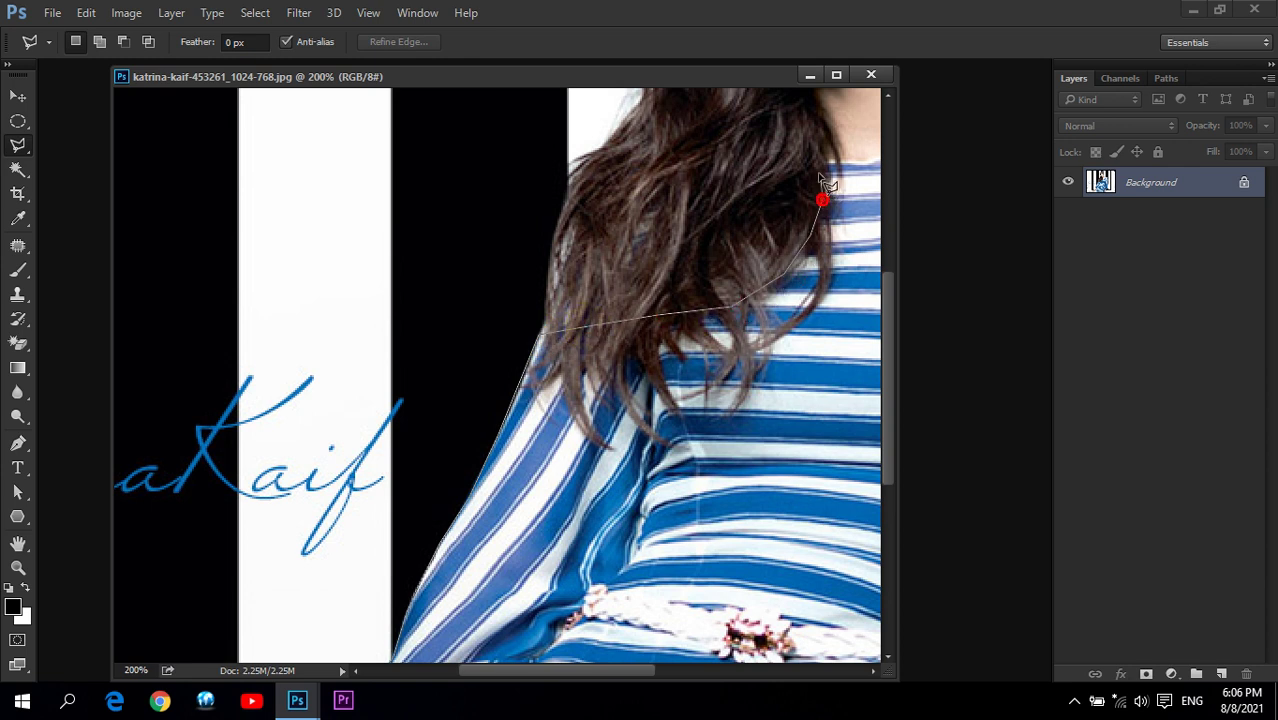
click(825, 160)
drag(817, 275, 410, 373)
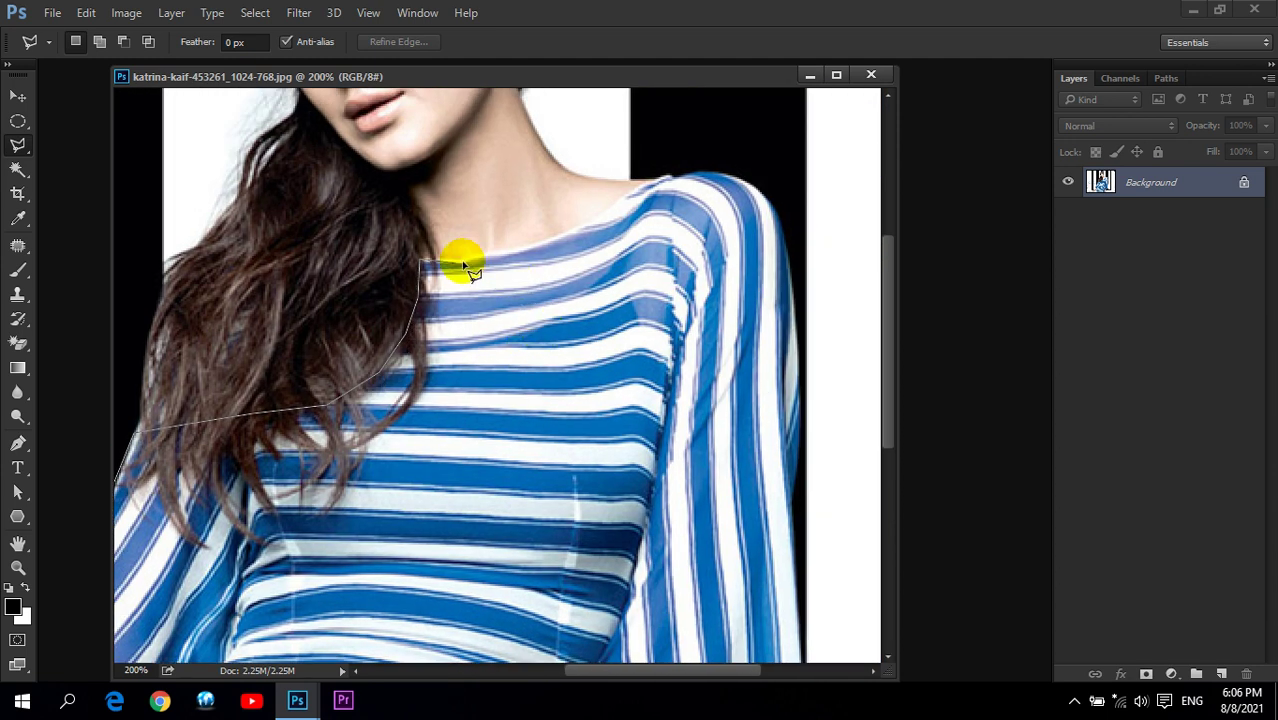
Step: Extend the outline along the neckline and shoulder top, then toward the right sleeve
click(466, 260)
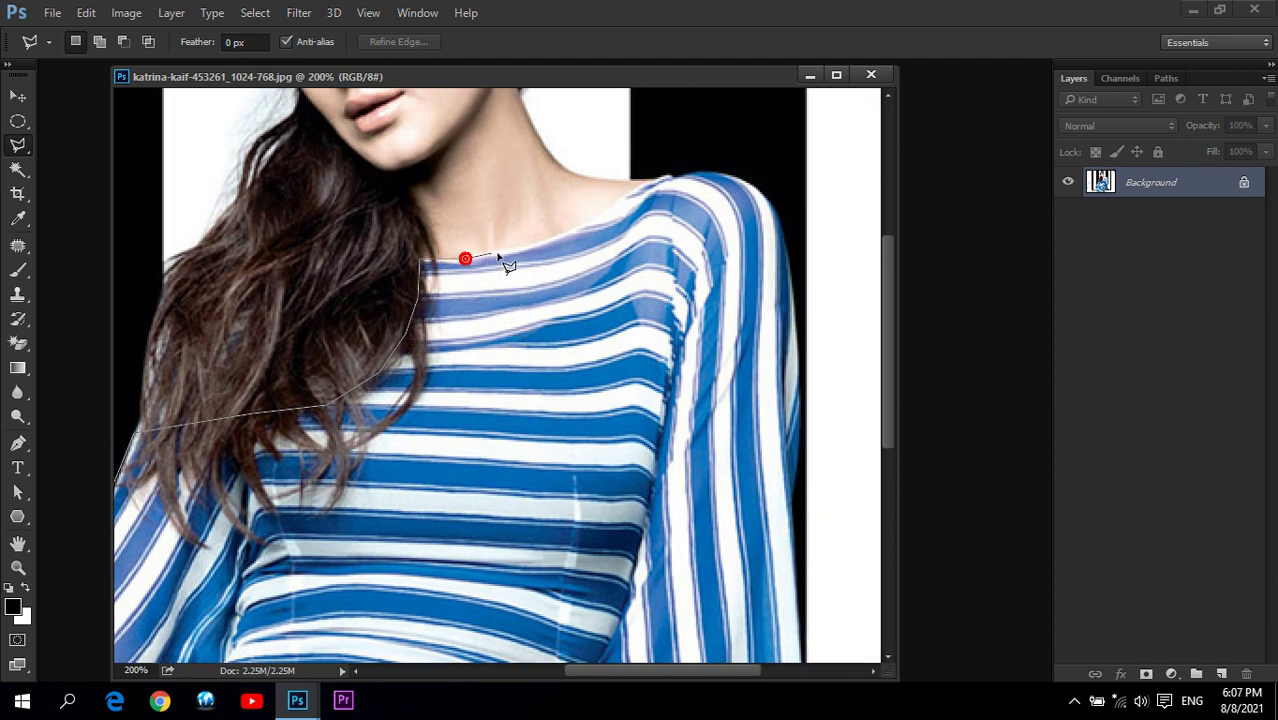
click(560, 239)
click(588, 218)
click(587, 224)
click(622, 195)
click(670, 178)
click(726, 174)
click(753, 184)
click(778, 215)
click(740, 399)
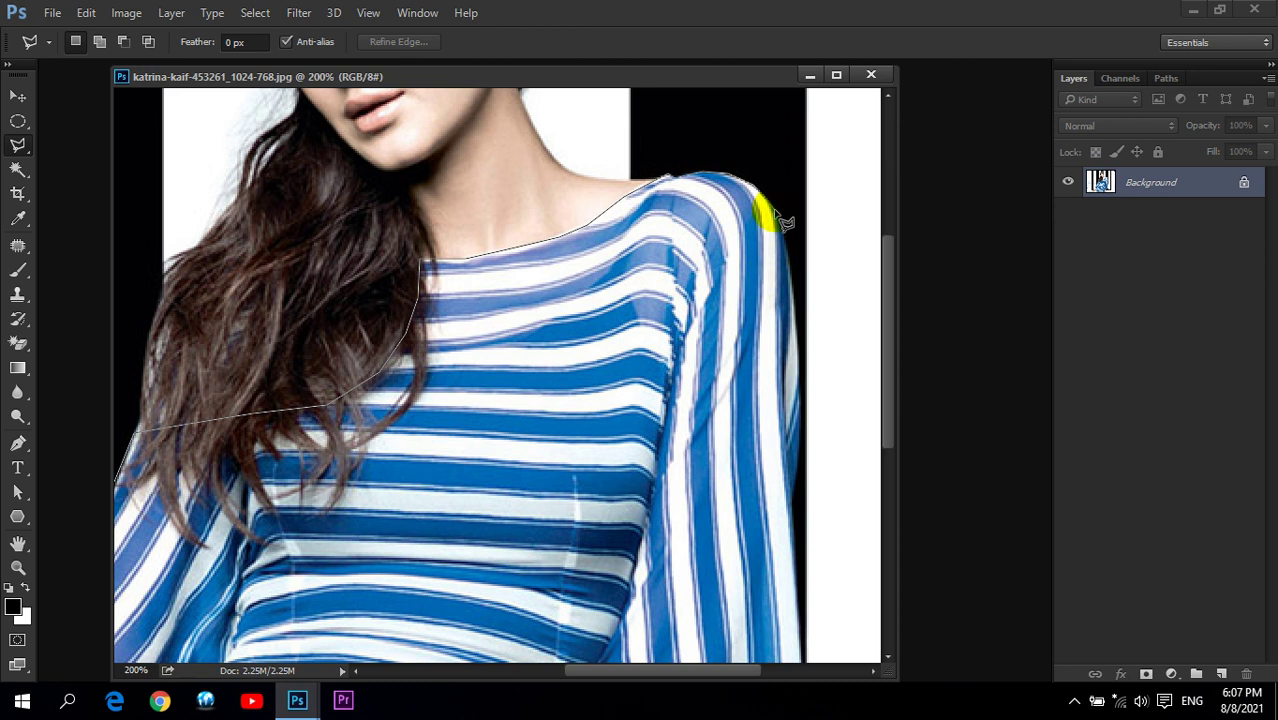
Step: Trace the outline down the right sleeve edge to its bottom corner
click(789, 264)
click(765, 340)
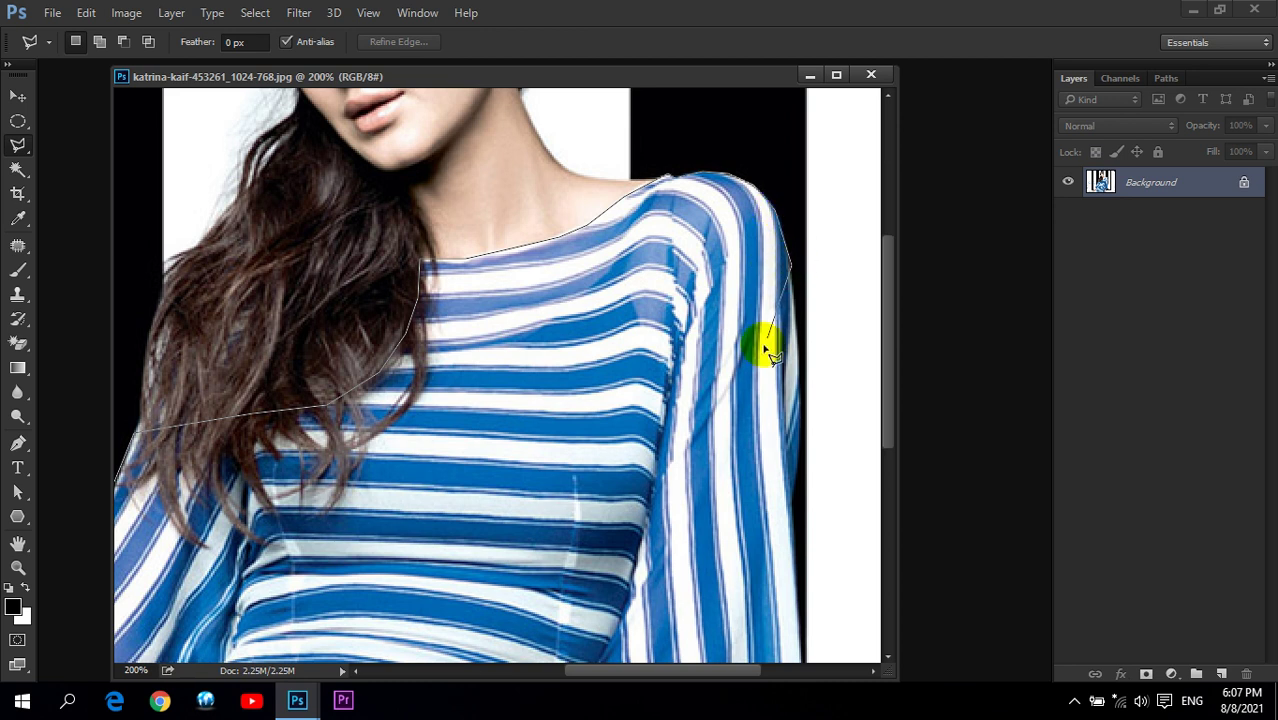
drag(765, 340, 717, 312)
click(750, 296)
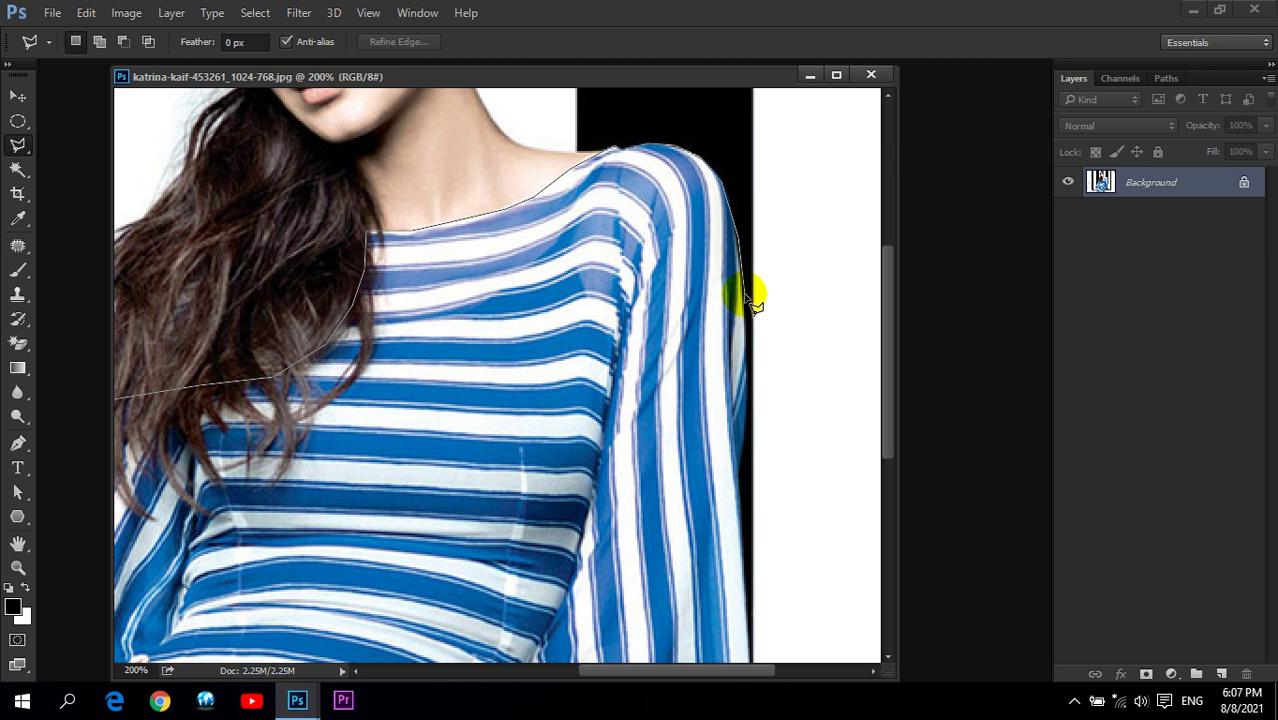
click(745, 358)
click(746, 428)
click(737, 463)
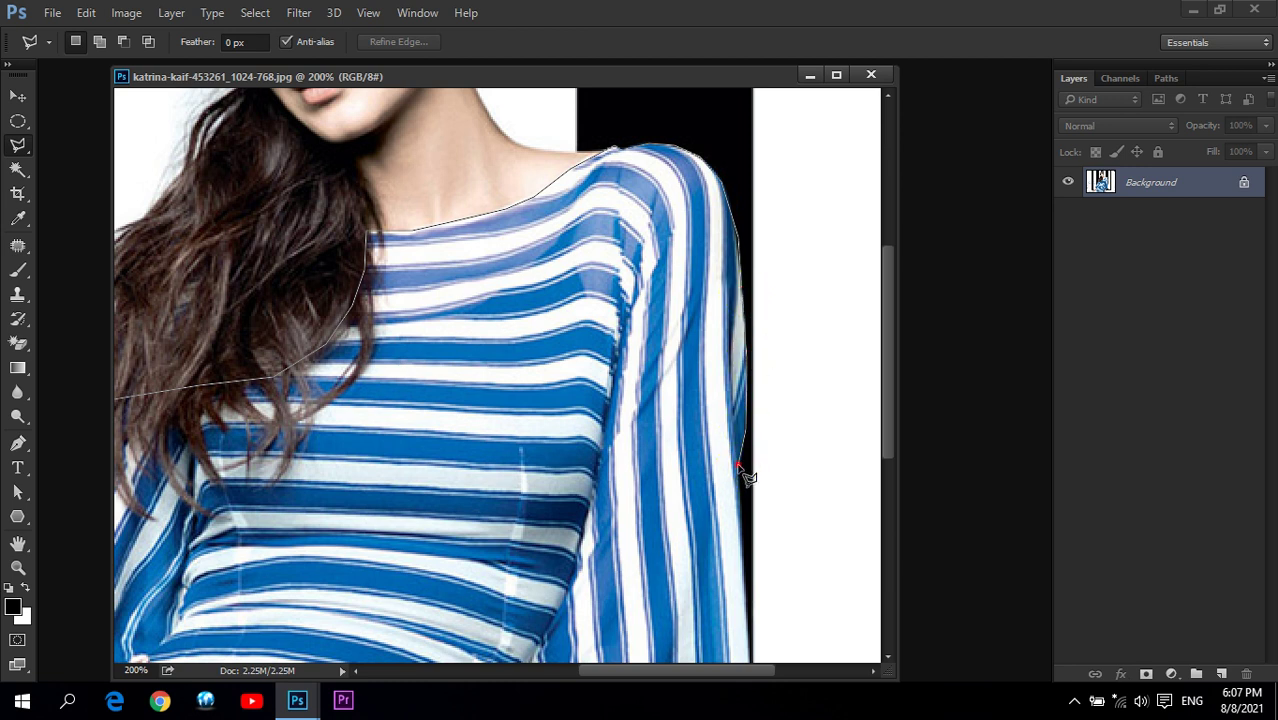
click(739, 528)
click(743, 597)
drag(687, 583, 654, 290)
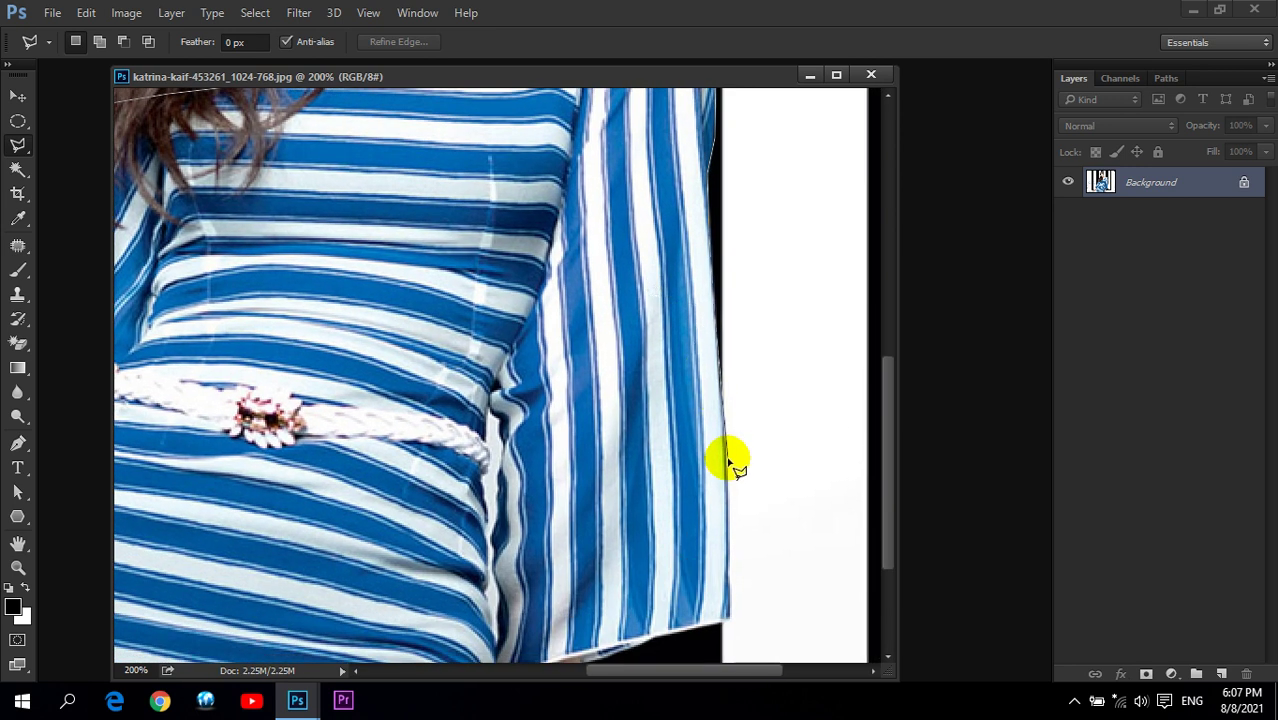
click(728, 479)
click(728, 624)
Step: Carry the outline along the sleeve's lower edge and down the skirt to its bottom
drag(655, 603, 632, 398)
click(600, 441)
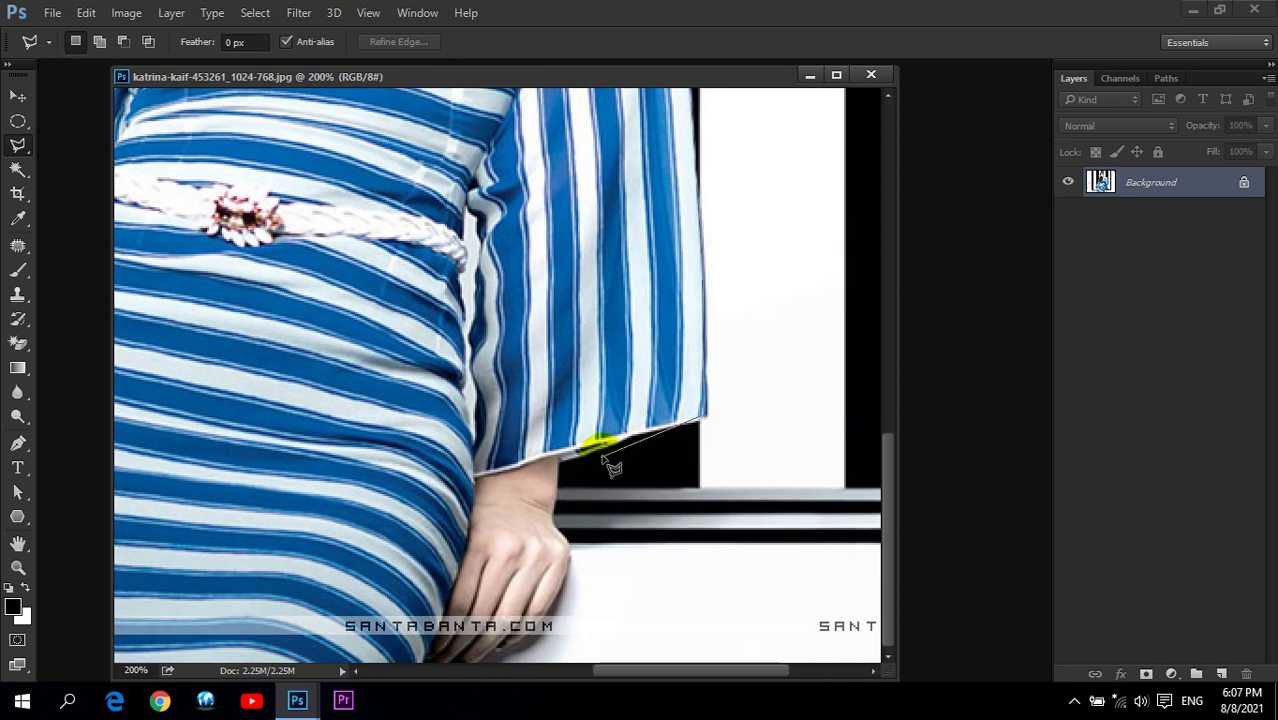
click(572, 459)
click(516, 470)
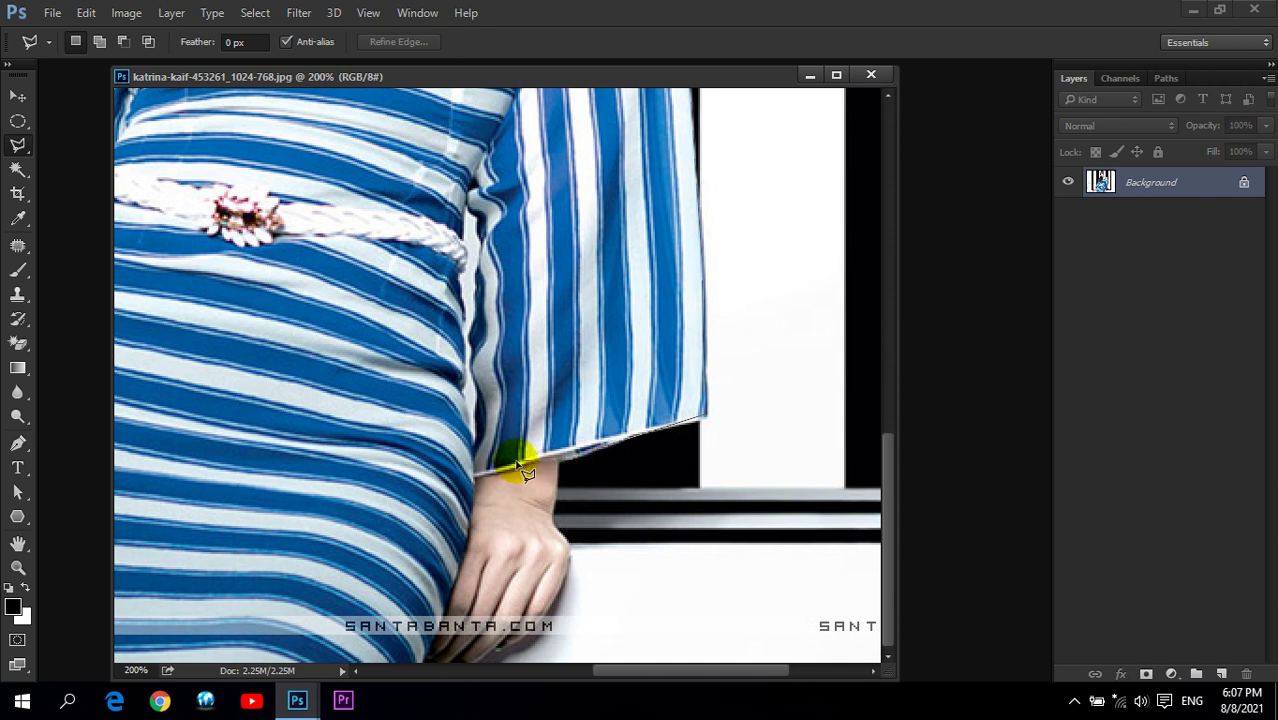
click(476, 478)
drag(391, 510, 453, 335)
click(522, 575)
click(531, 524)
click(518, 588)
click(480, 656)
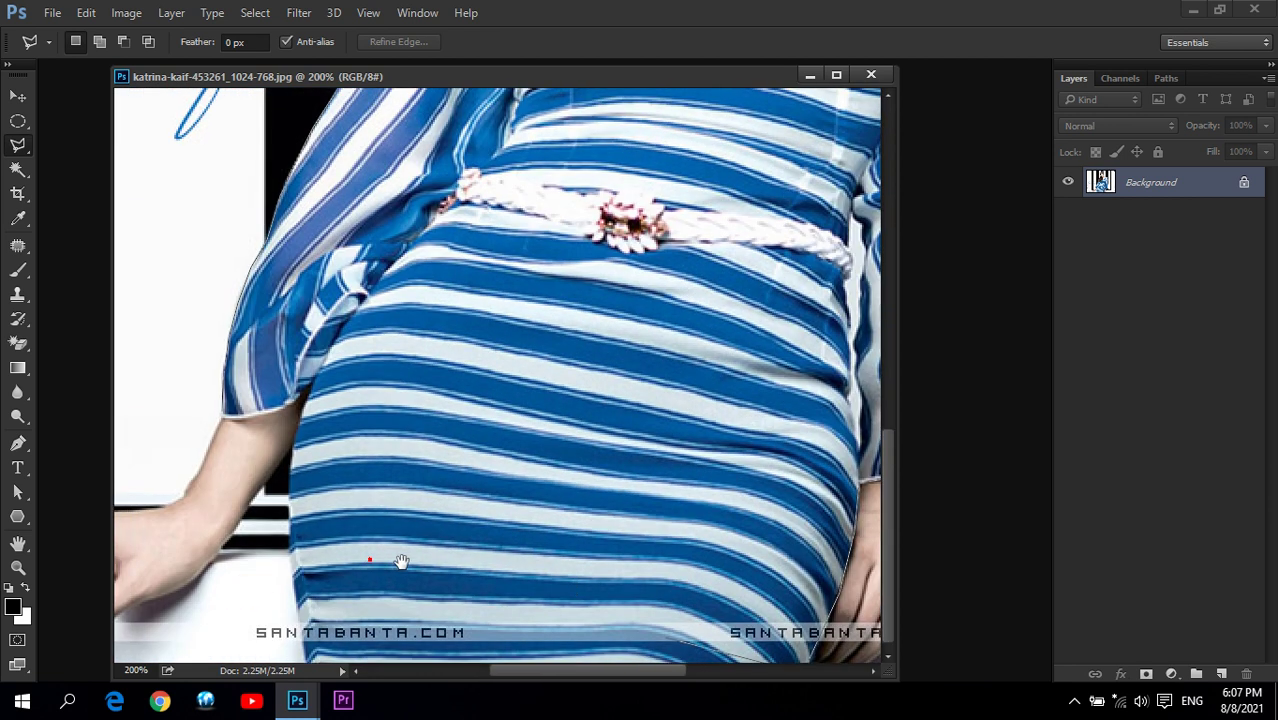
Step: Trace up the left skirt edge past the arm to the other sleeve's lower corner
click(365, 557)
click(368, 655)
click(357, 566)
click(354, 511)
click(358, 463)
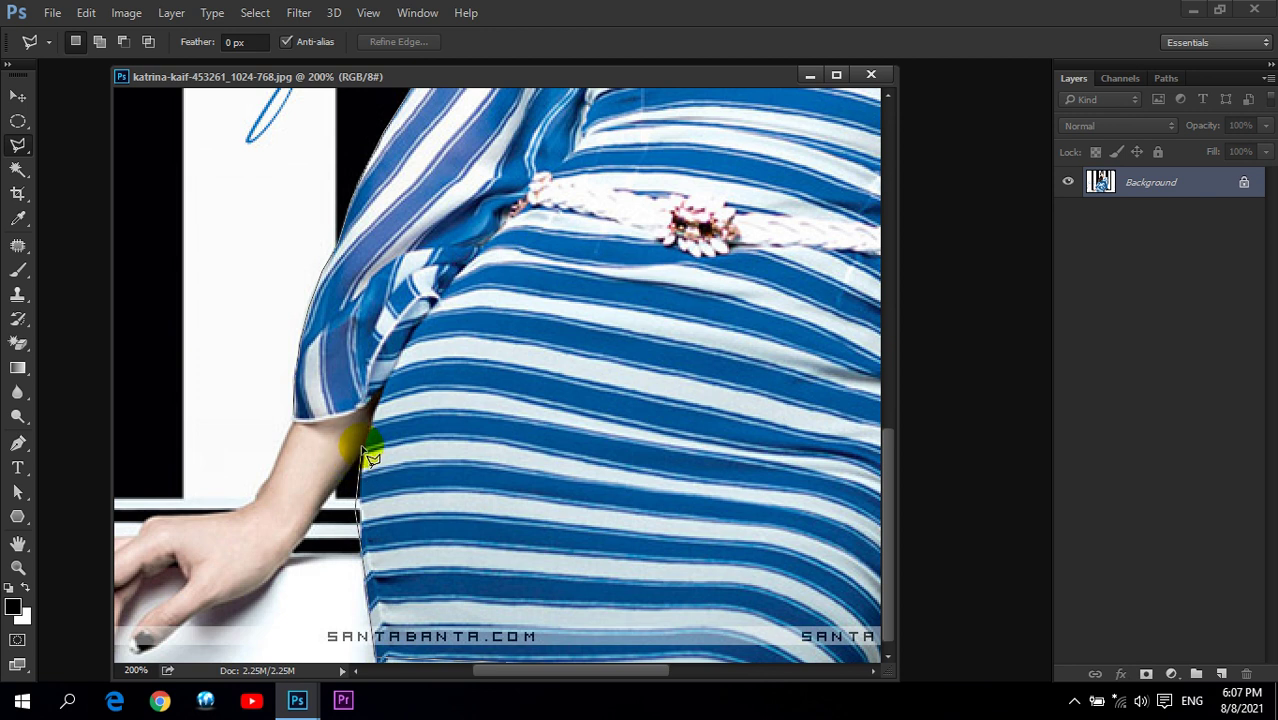
click(360, 524)
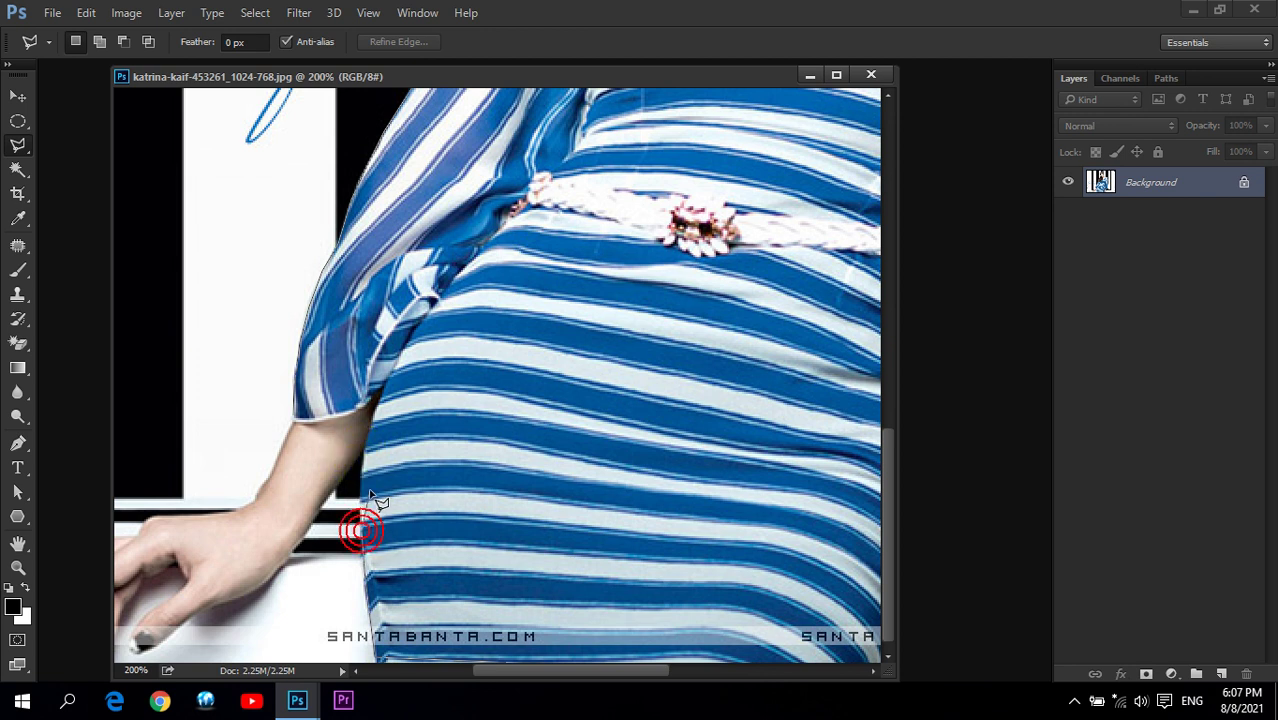
click(362, 462)
click(383, 387)
click(363, 404)
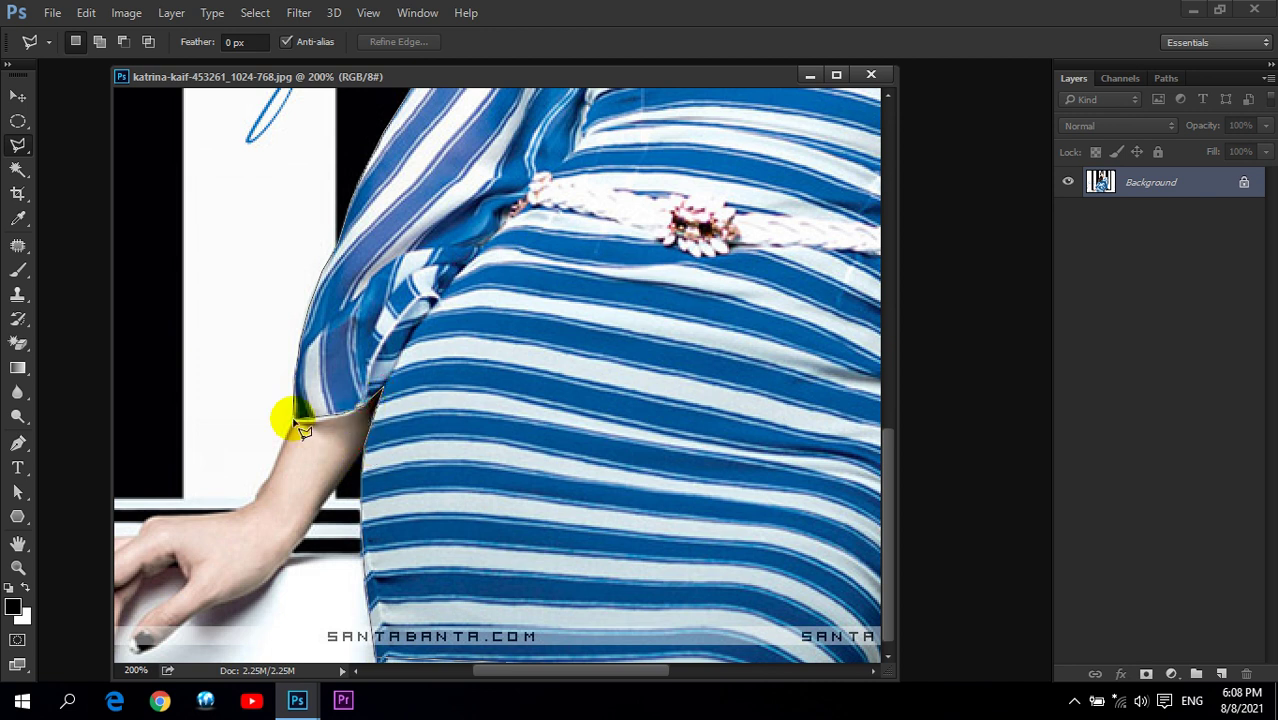
click(296, 418)
Step: Close the lasso at its start point into a dress selection and fit the whole photo on screen
click(297, 420)
click(19, 568)
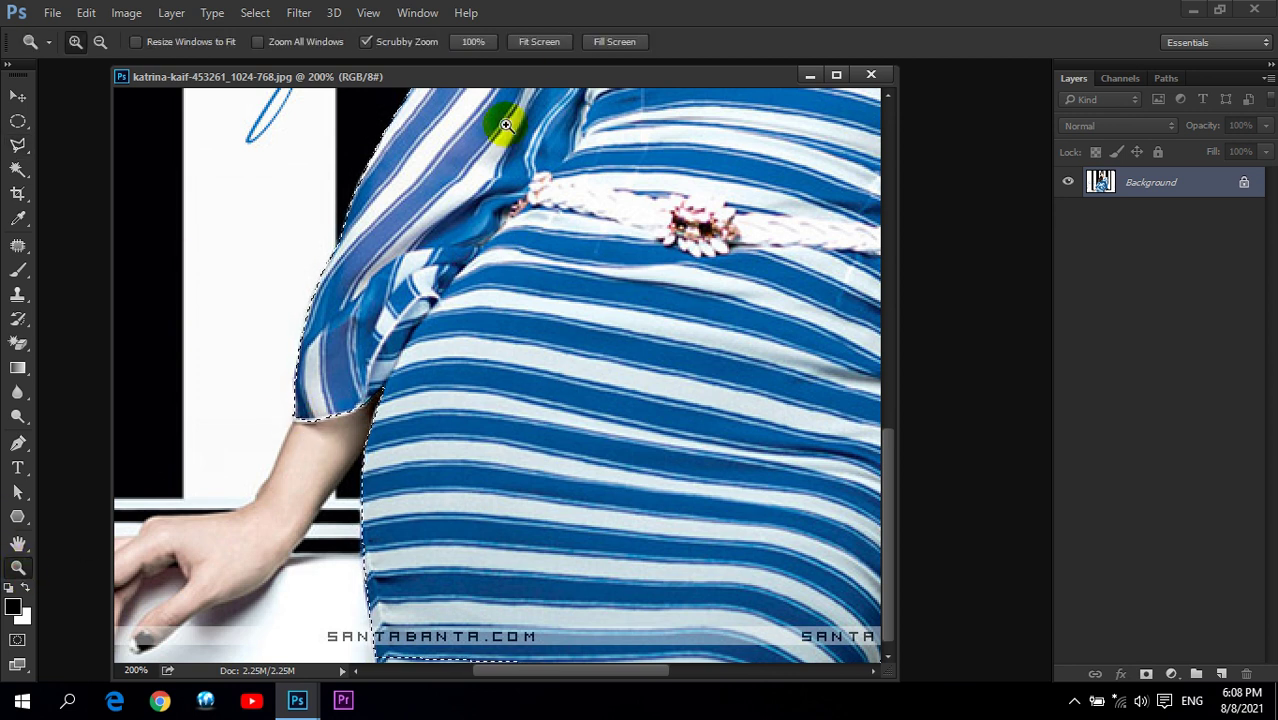
click(535, 44)
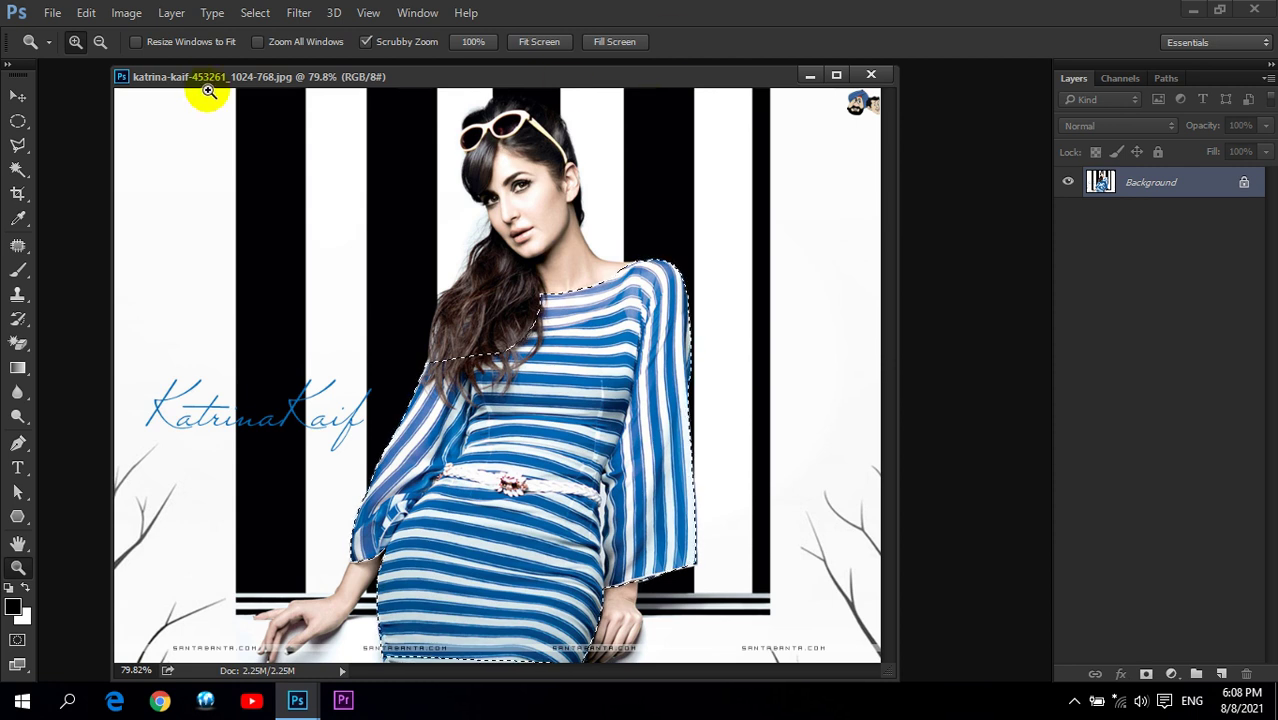
click(171, 12)
mouse_move(260, 33)
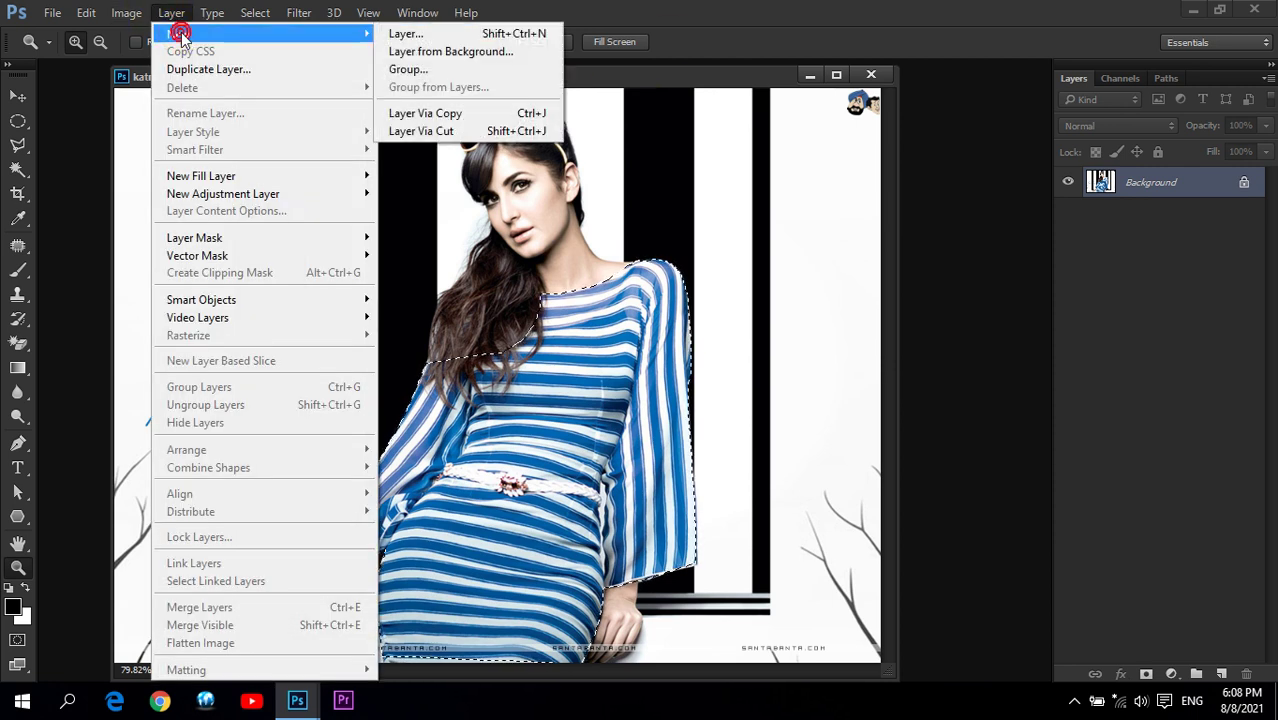
Step: Copy the dress with Layer Via Copy and name the new layer Clothes
click(434, 121)
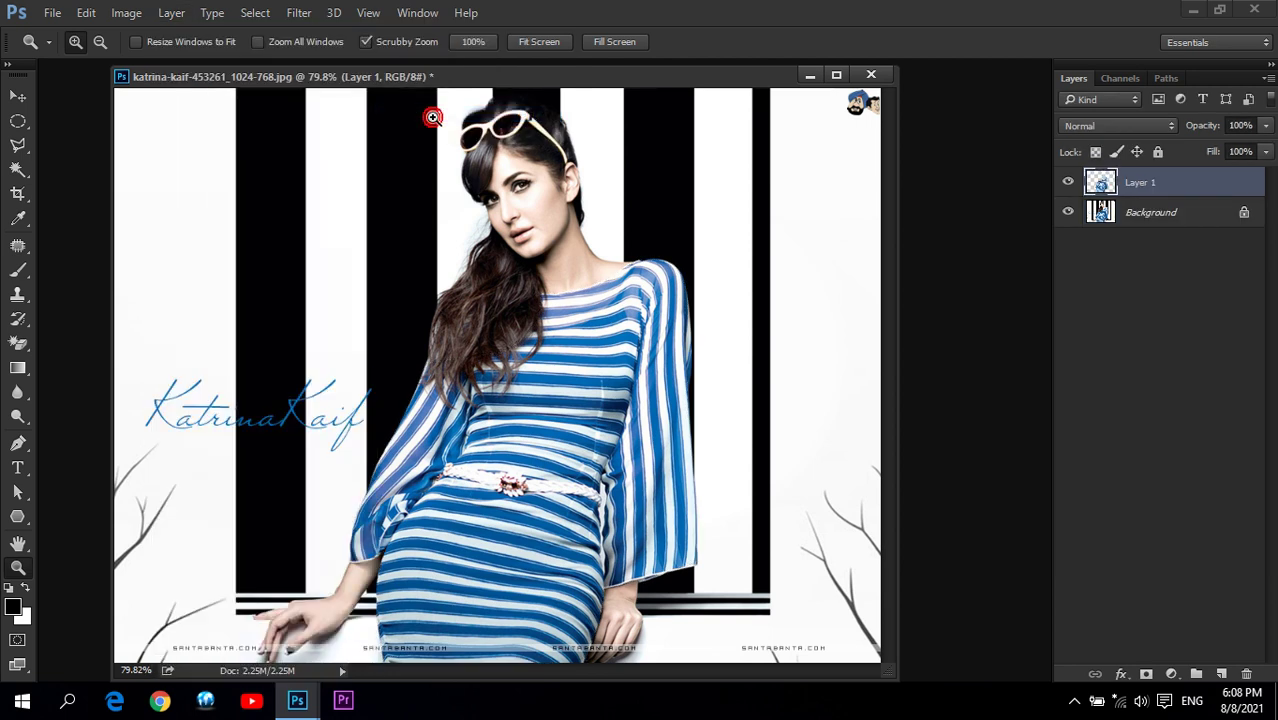
double_click(1148, 186)
key(BackSpace)
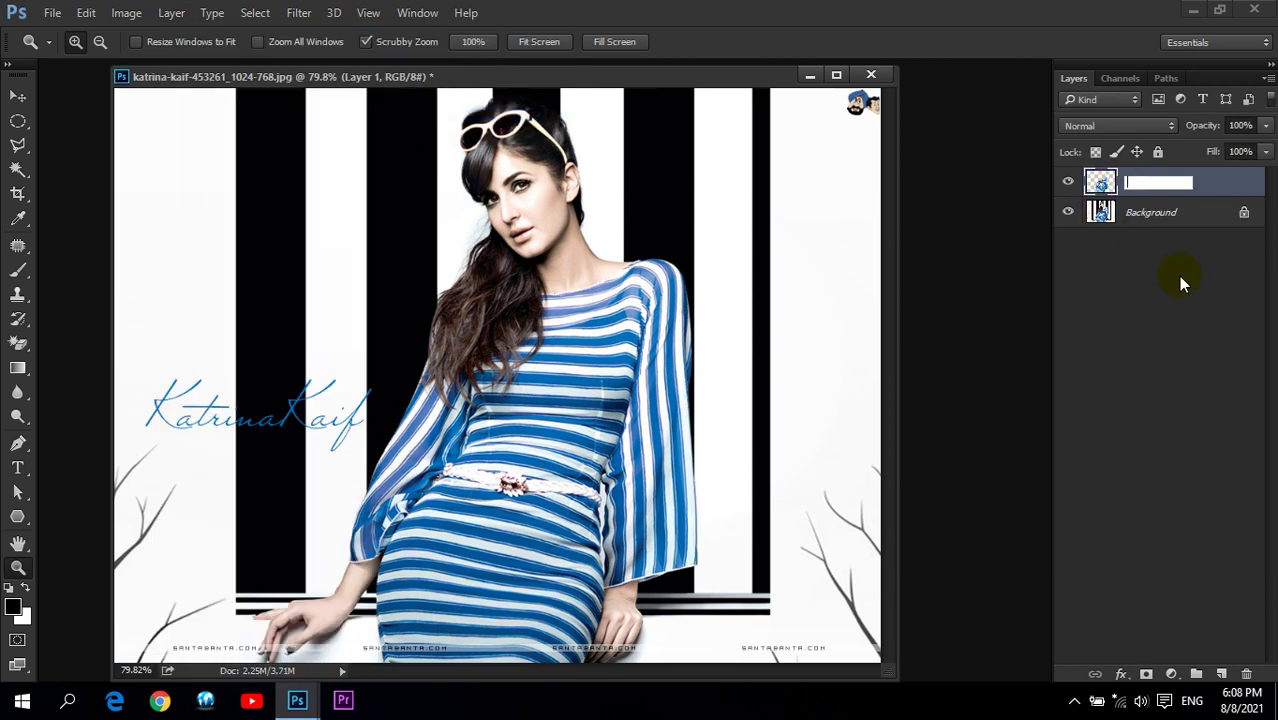
text(Clothes)
key(Return)
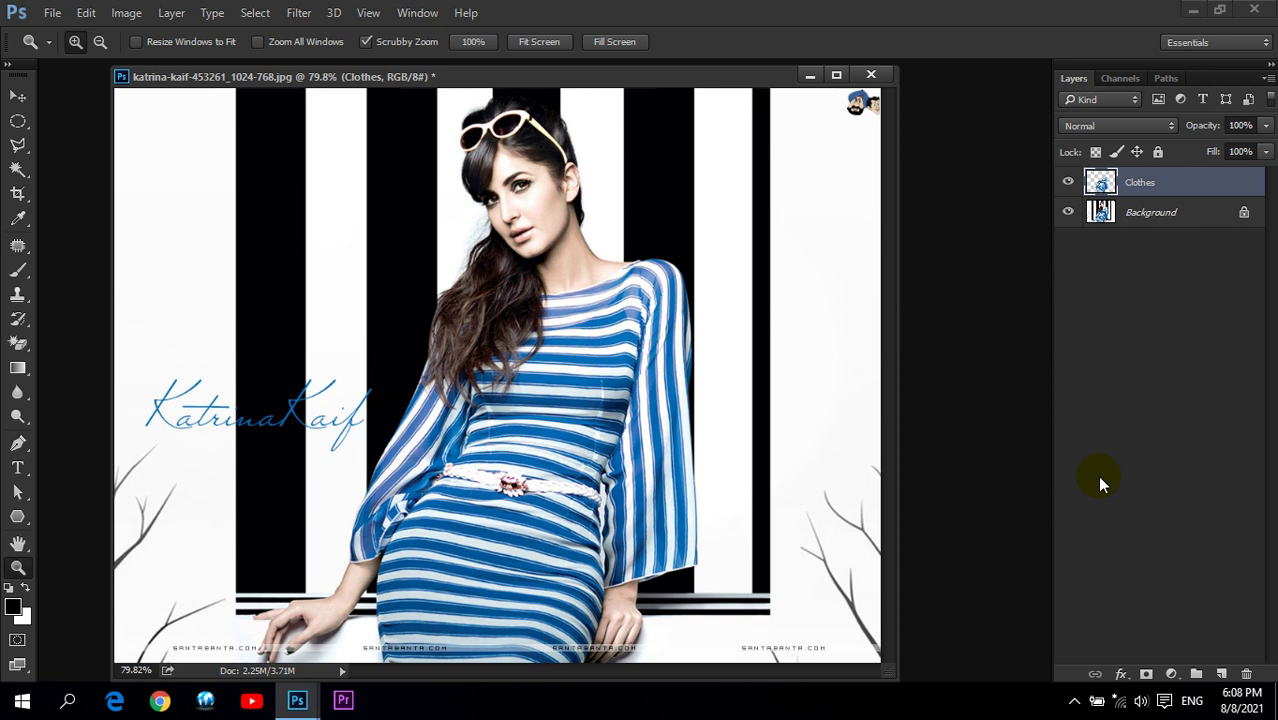
Step: With the Move tool, Ctrl+click the Clothes layer thumbnail to reload the dress selection
click(1160, 222)
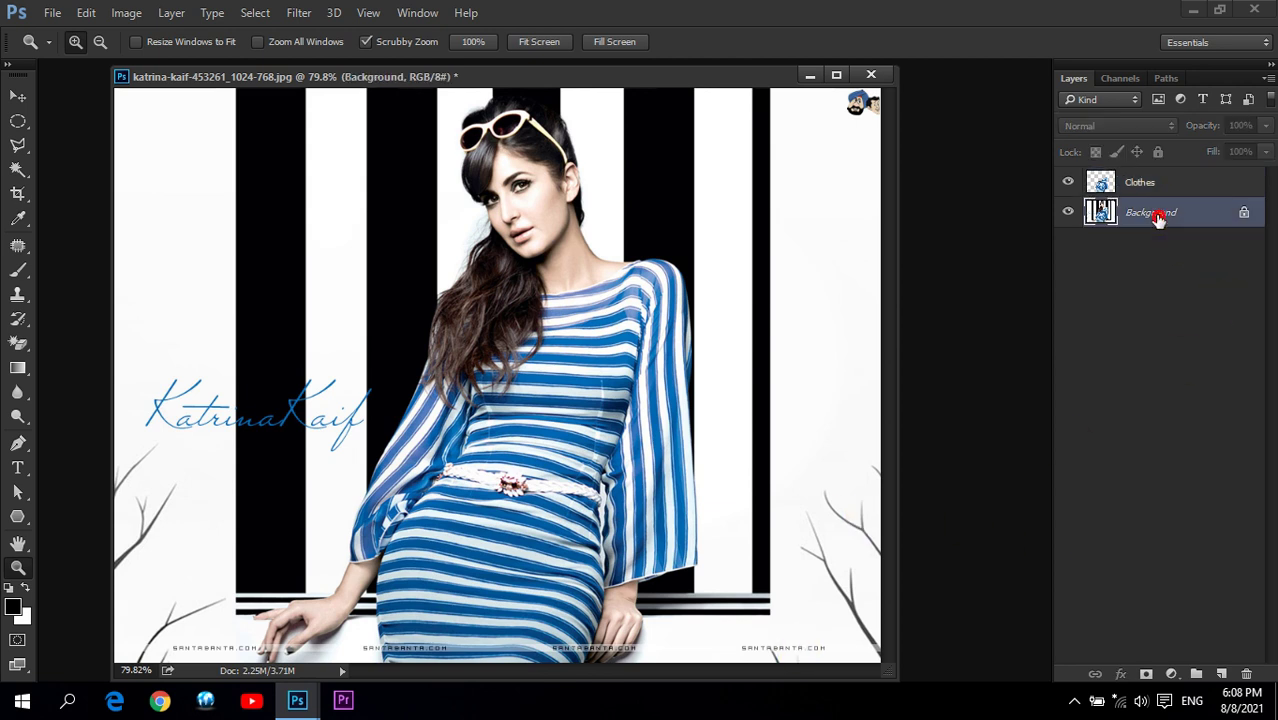
click(1140, 188)
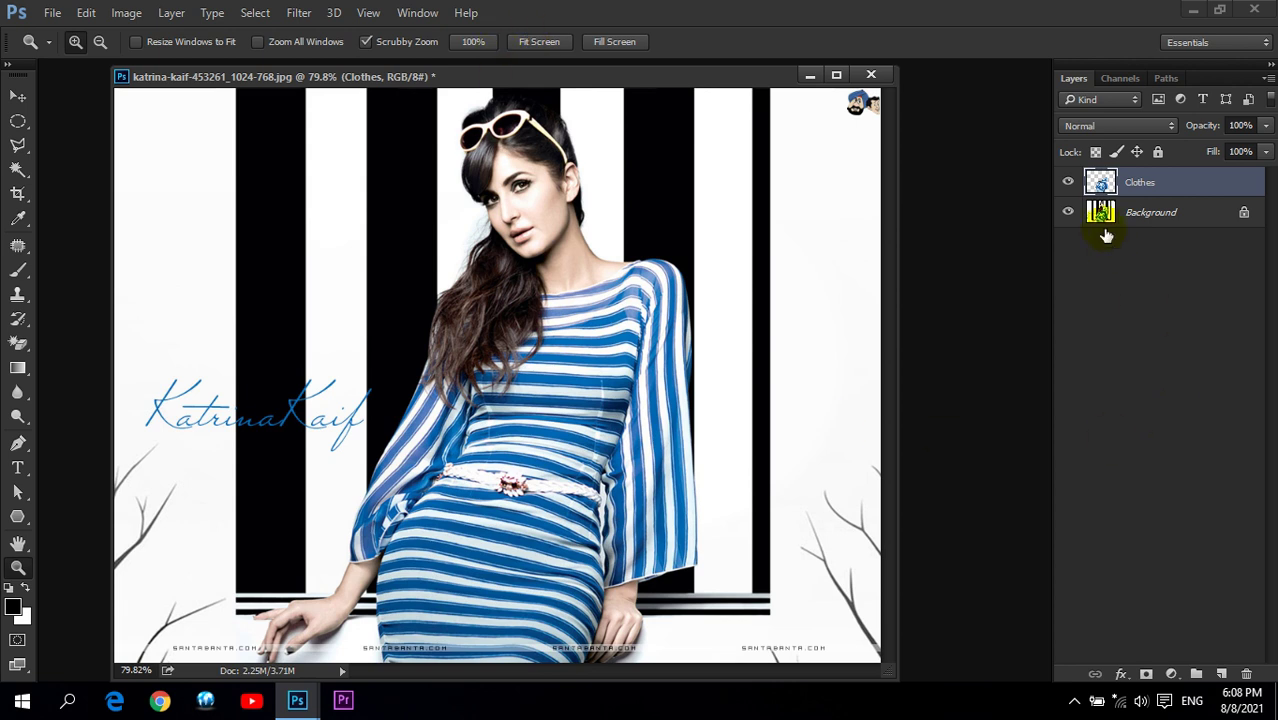
click(22, 97)
ctrl+click(1100, 182)
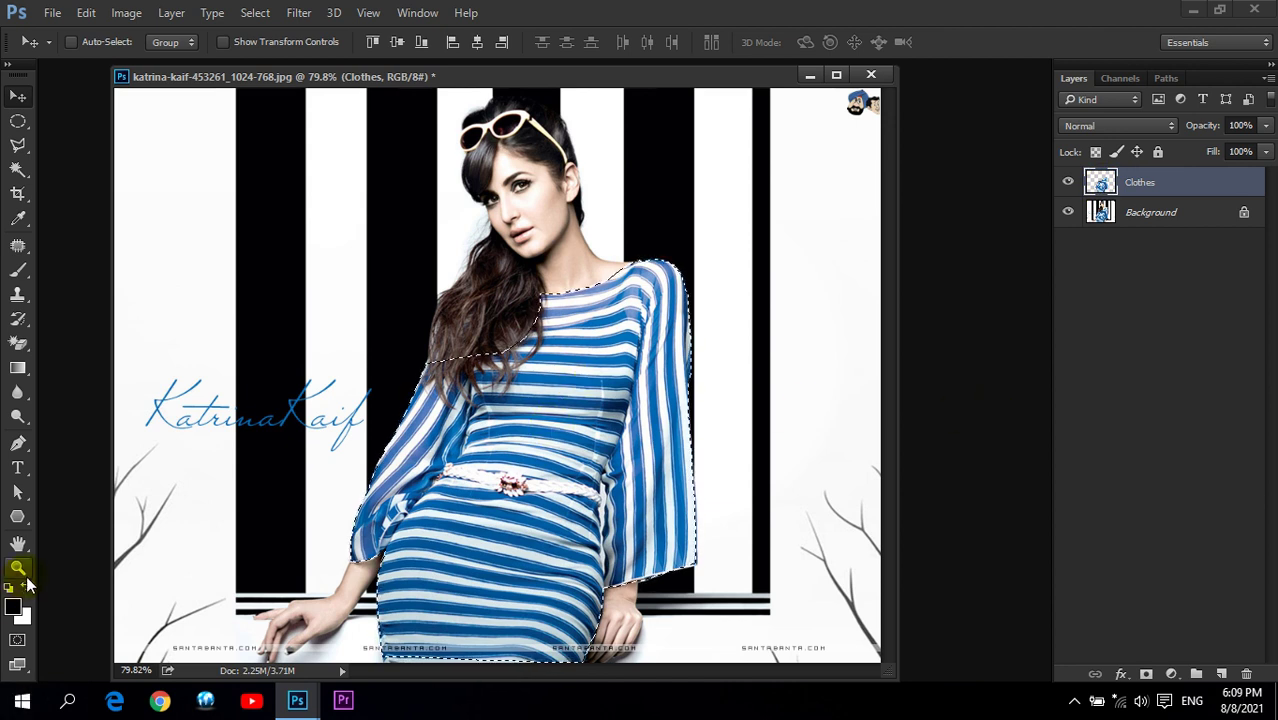
Step: Set the foreground colour to pure red (FF0000) and fill the dress selection with it
click(17, 607)
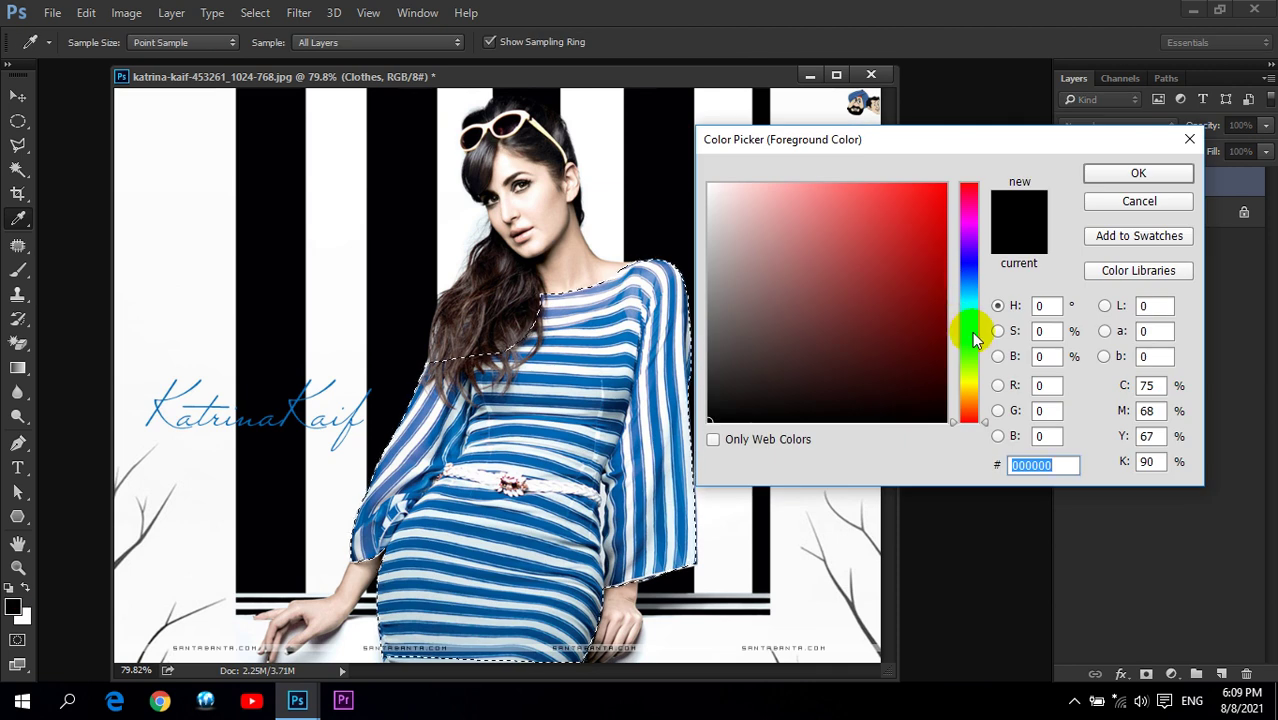
drag(933, 214, 956, 169)
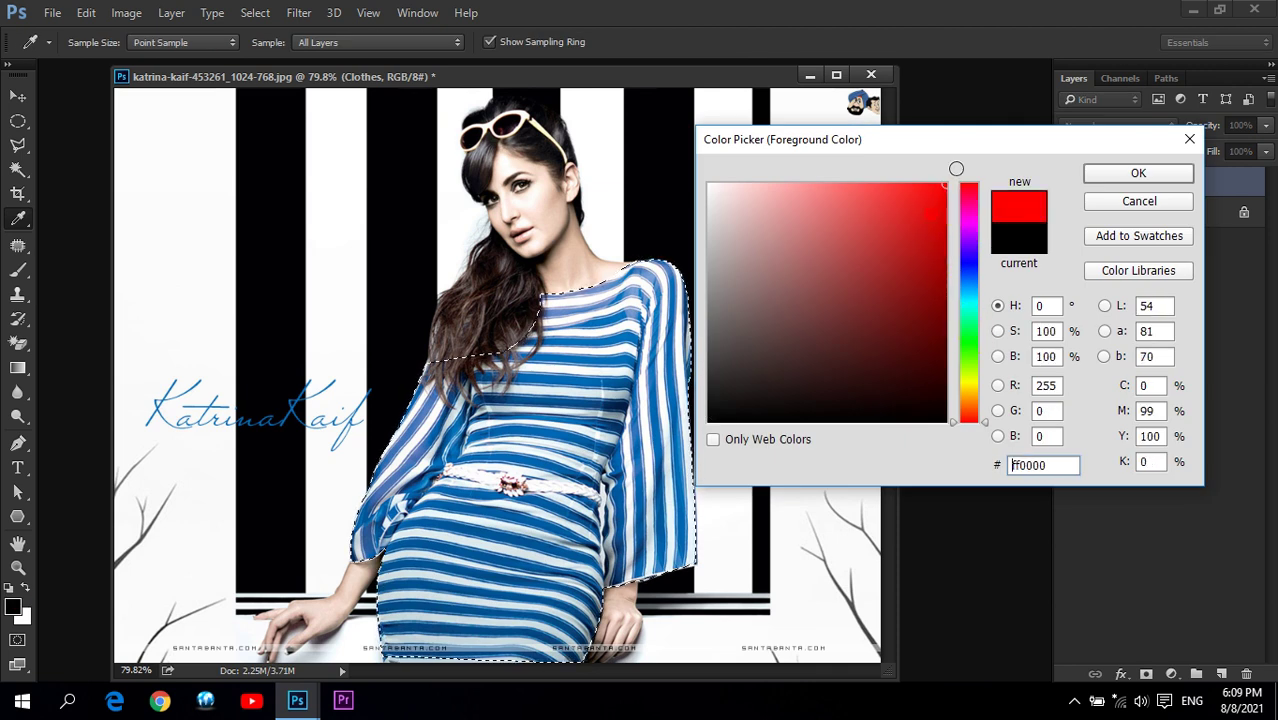
click(1136, 172)
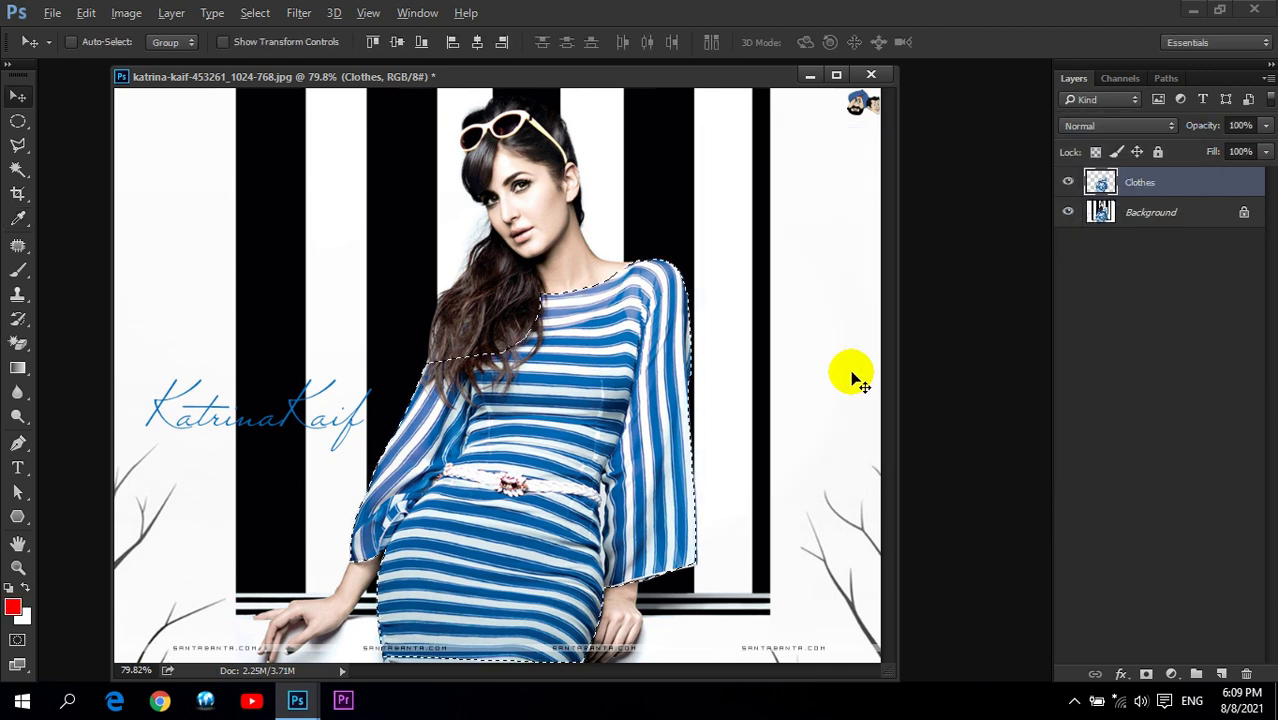
key(alt+BackSpace)
Step: Try the red fill in Color blend mode at 50% opacity, then undo the recolour
click(1099, 125)
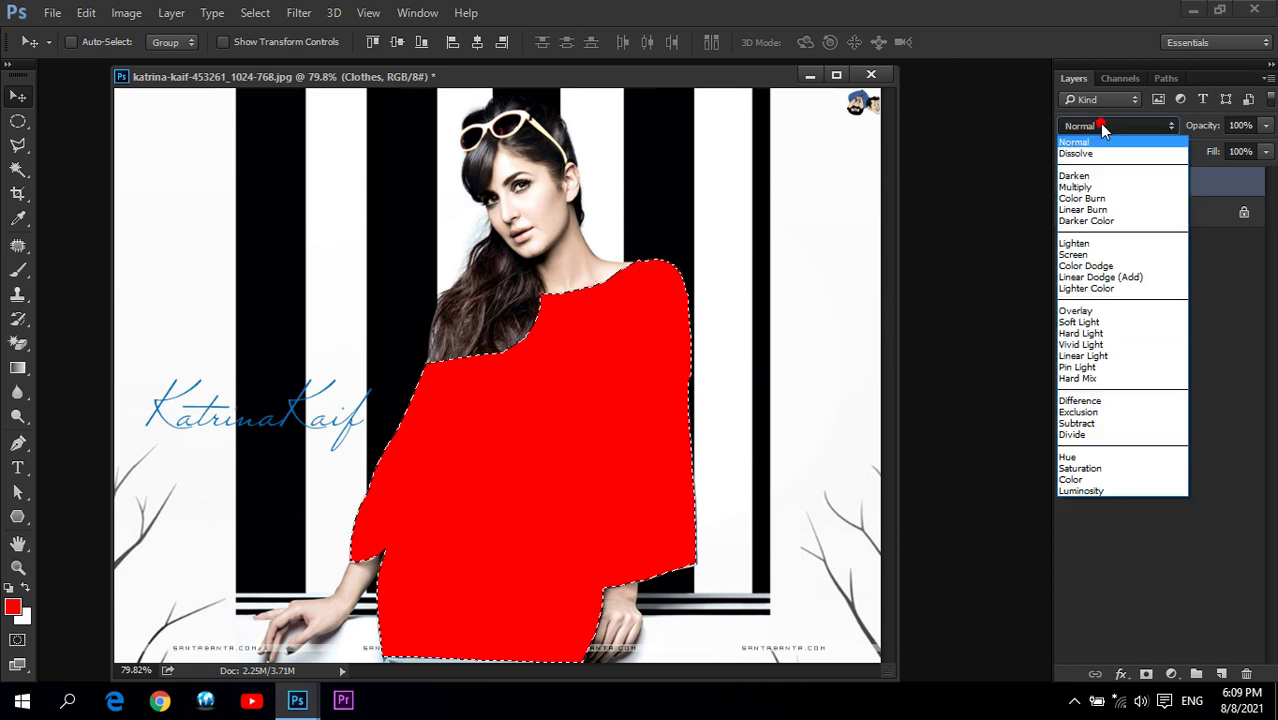
click(1084, 482)
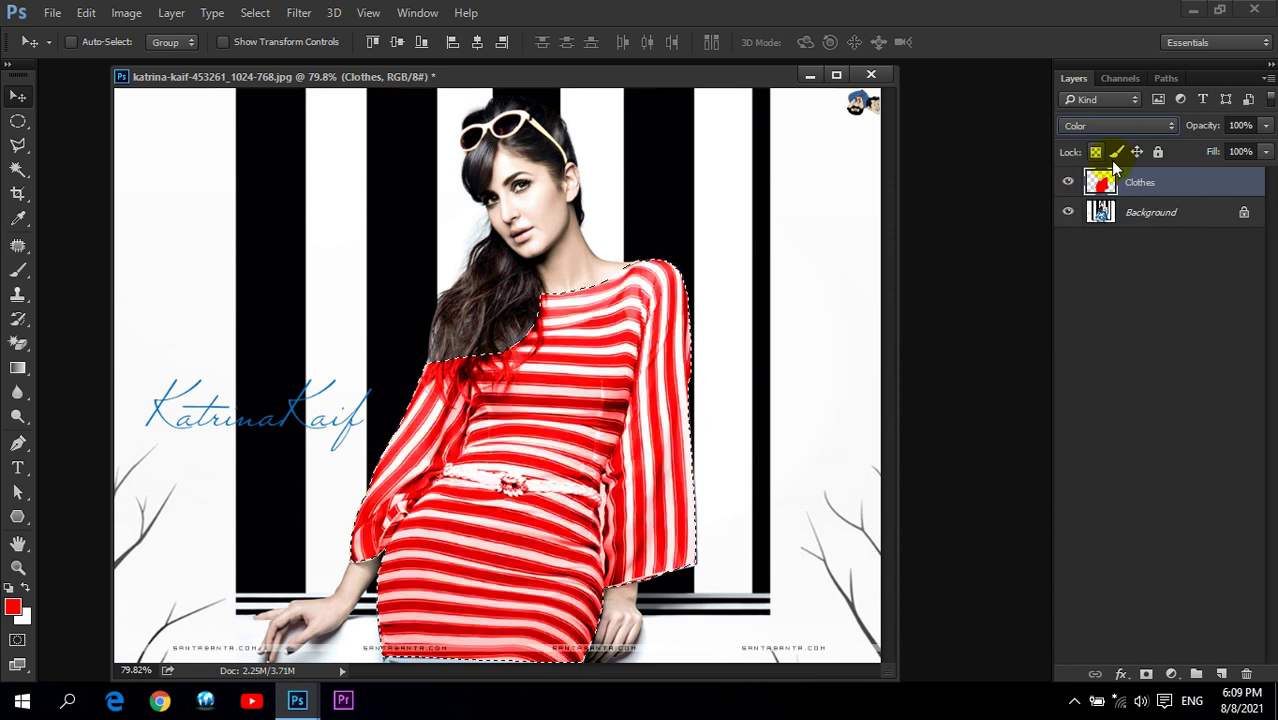
click(1240, 125)
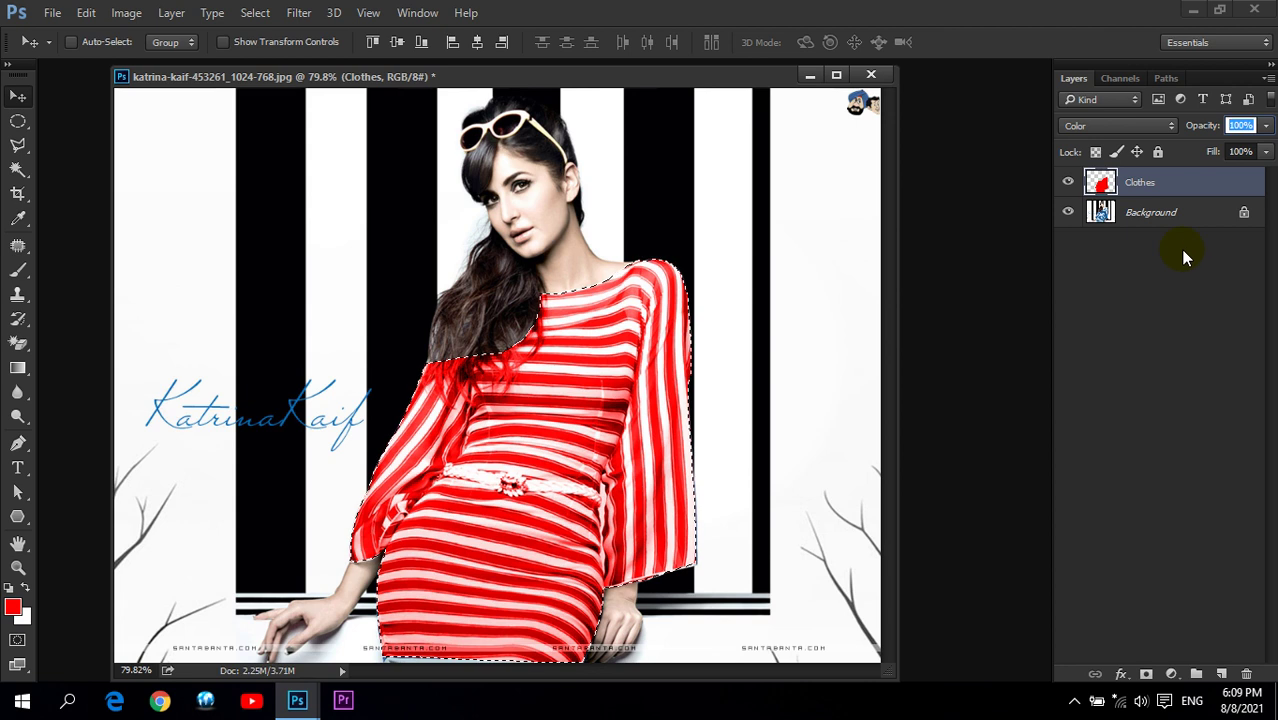
text(50)
key(Return)
key(ctrl+d)
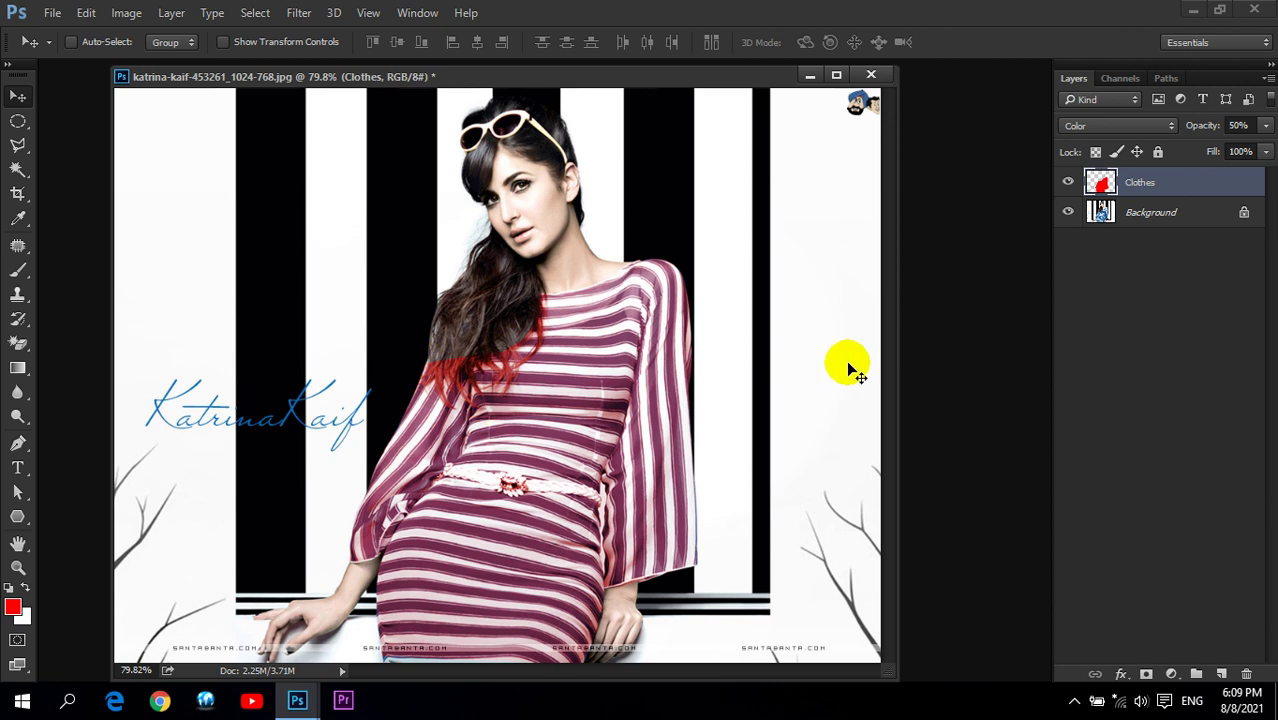
key(ctrl+shift+d)
key(ctrl+alt+z)
key(ctrl+alt+z)
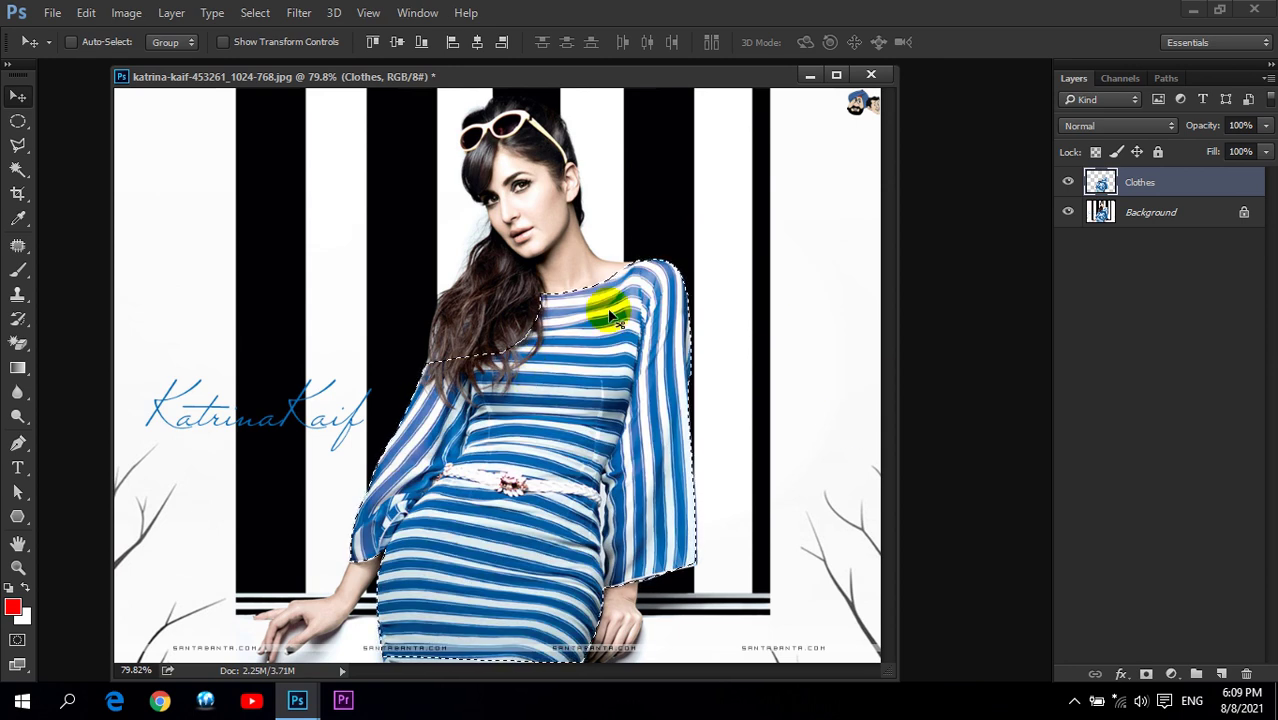
Step: Open Hue/Saturation for the clothes and turn on Colorize
click(134, 16)
click(143, 60)
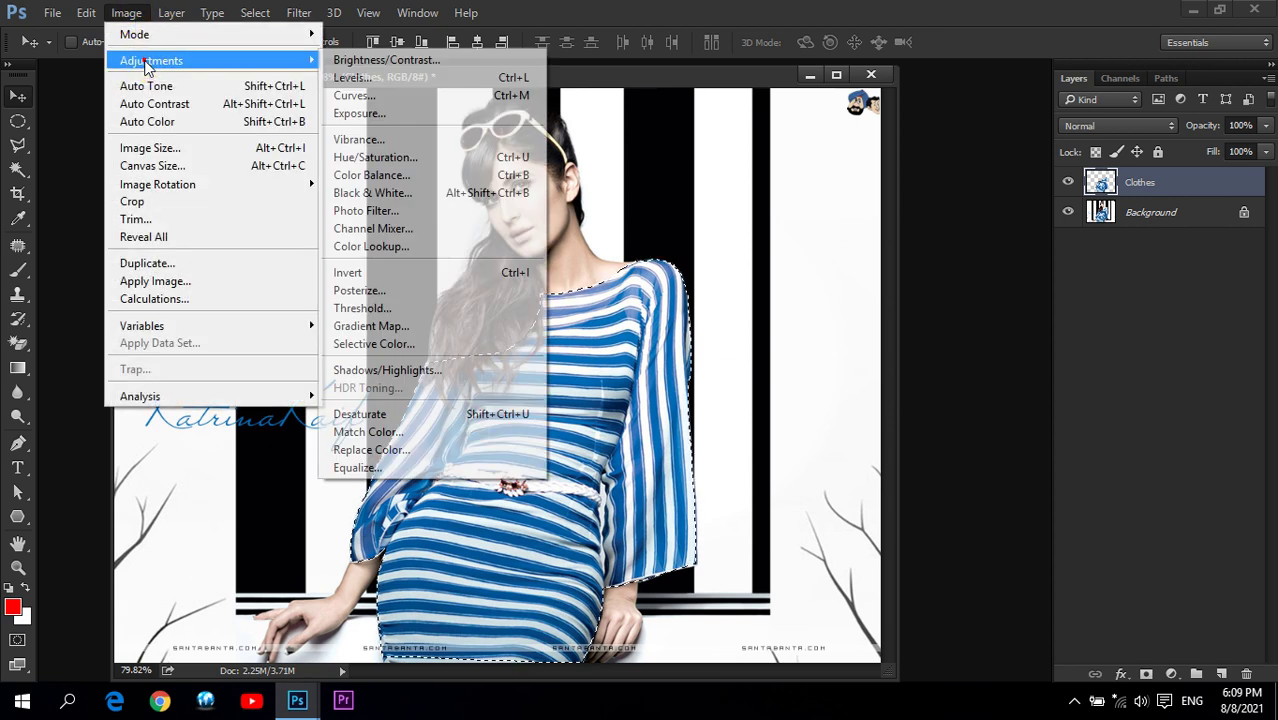
click(443, 168)
drag(1006, 116, 929, 77)
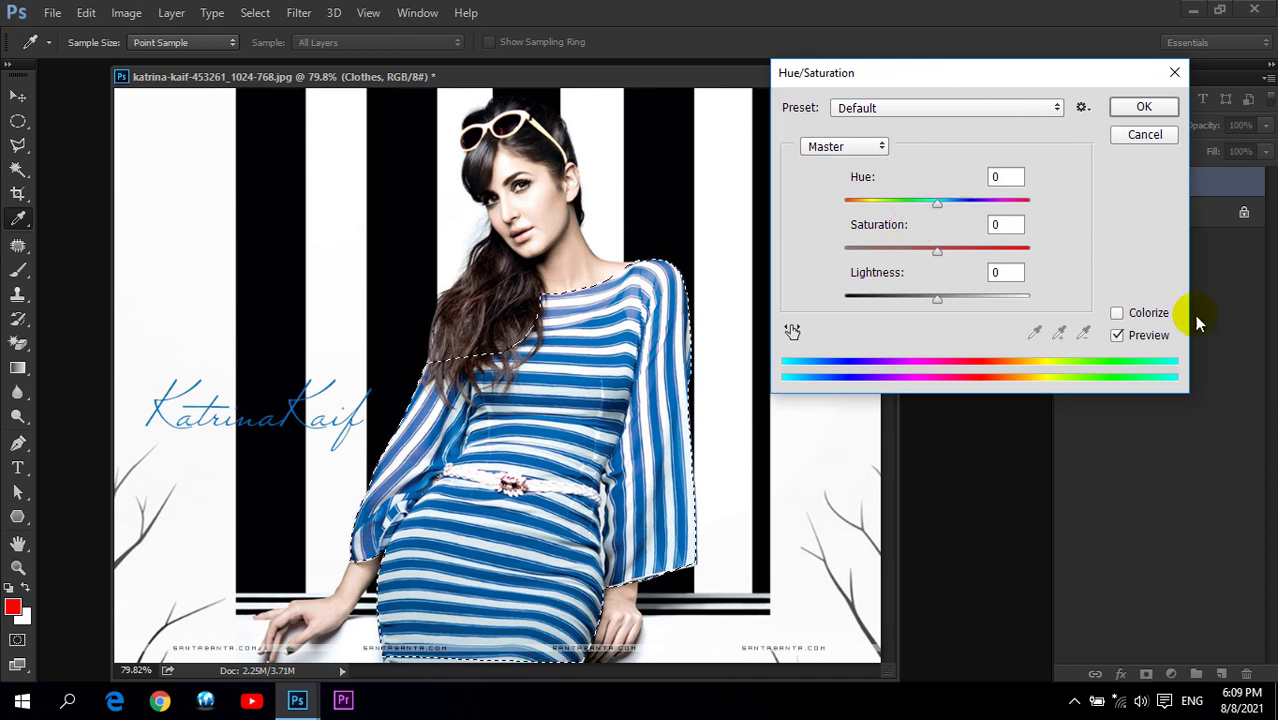
click(1138, 314)
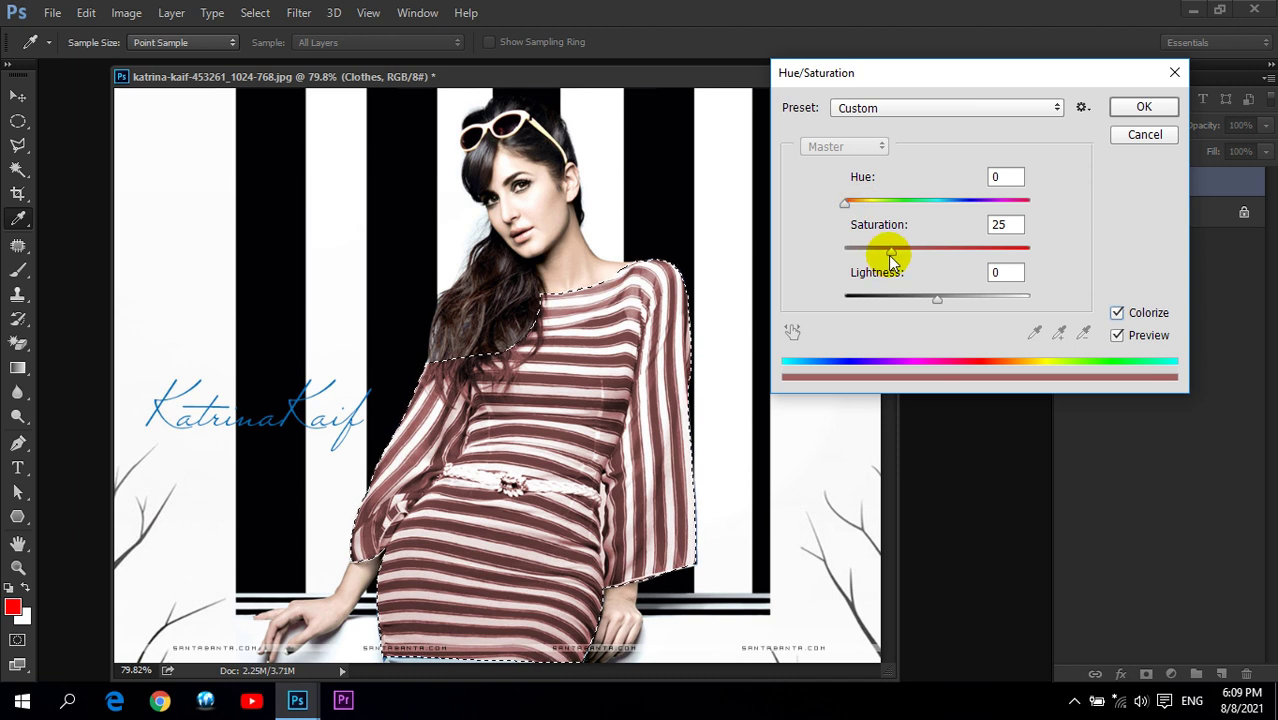
Step: Tint the clothes teal-green with Hue 167, Saturation 34, Lightness +1 and apply it
mouse_move(903, 257)
mouse_down()
mouse_move(993, 257)
mouse_move(920, 252)
mouse_up()
mouse_move(846, 204)
mouse_down()
mouse_move(1040, 226)
mouse_move(1007, 225)
mouse_move(1002, 210)
mouse_up()
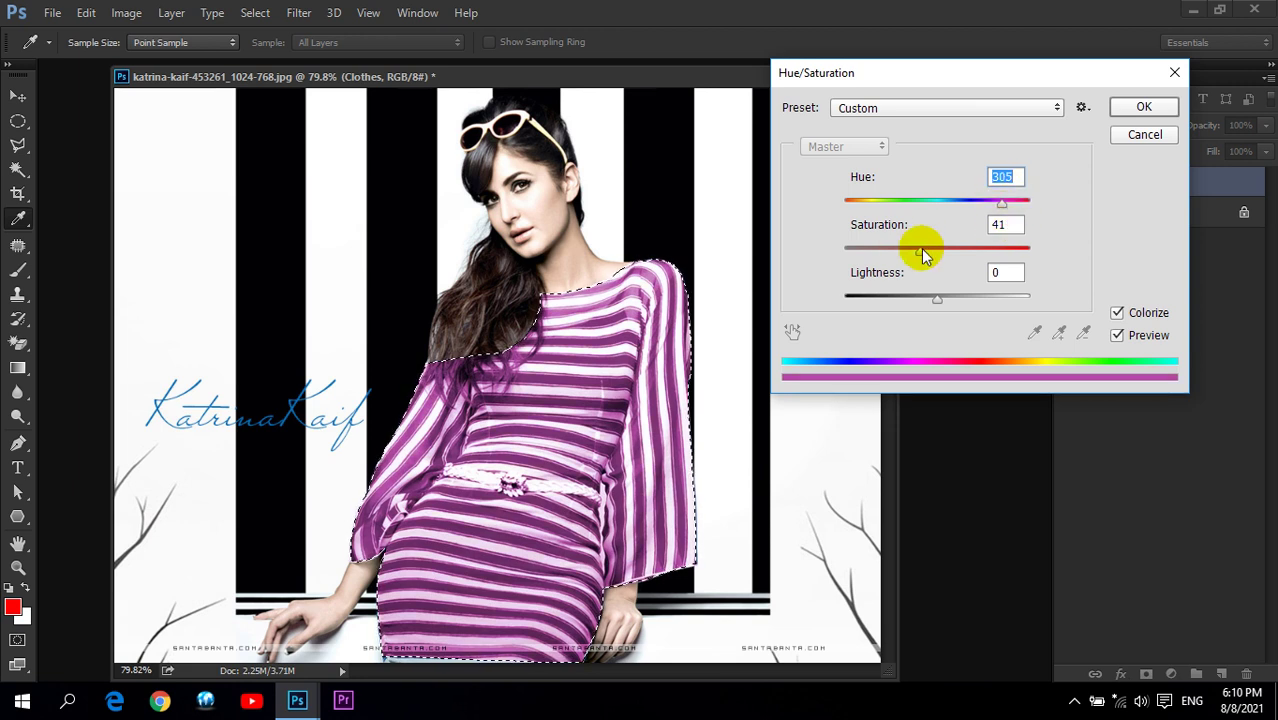
mouse_move(926, 256)
mouse_down()
mouse_move(860, 250)
mouse_move(921, 253)
mouse_up()
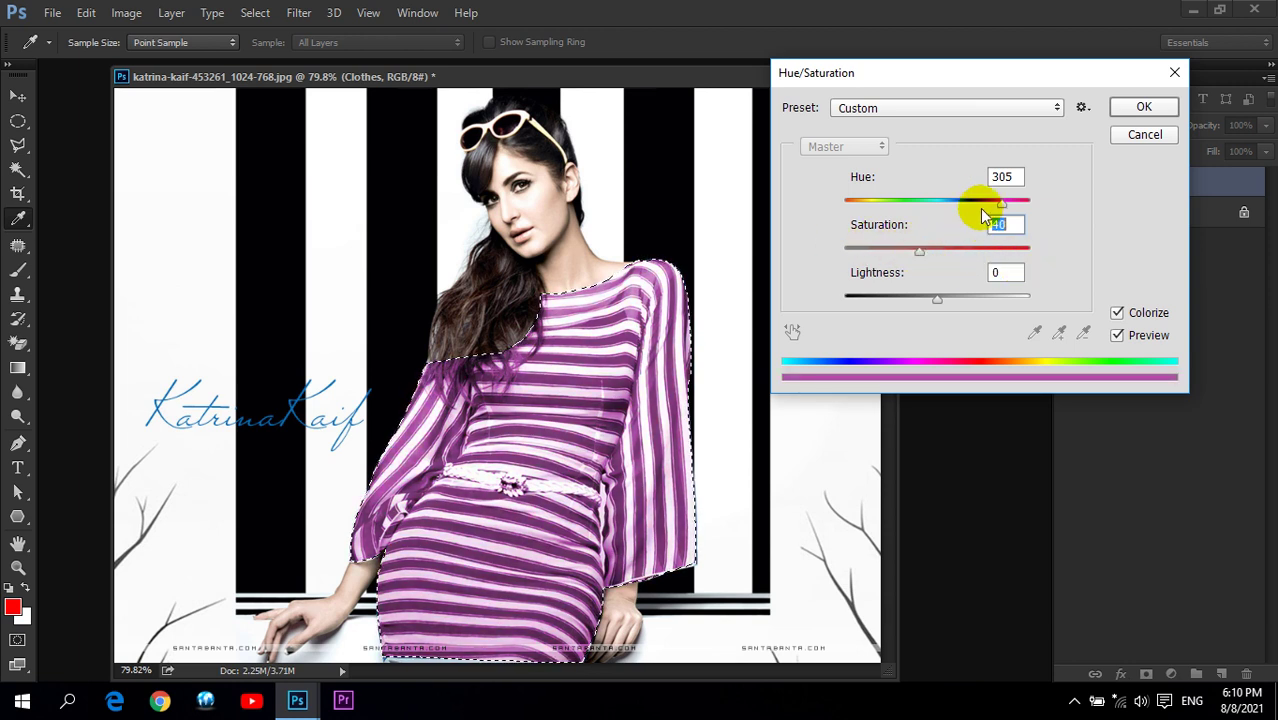
mouse_move(1003, 203)
mouse_down()
mouse_move(747, 196)
mouse_move(1035, 205)
mouse_move(932, 205)
mouse_up()
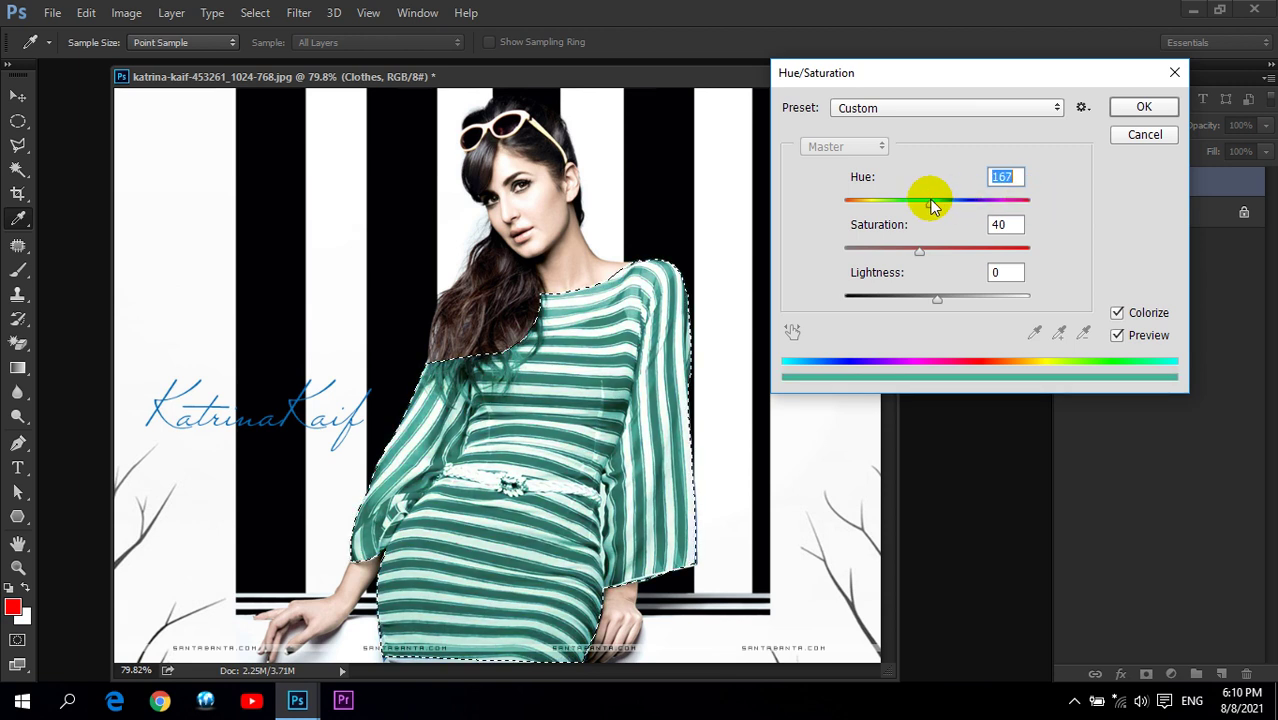
mouse_move(919, 250)
mouse_down()
mouse_move(978, 258)
mouse_move(864, 251)
mouse_move(910, 256)
mouse_up()
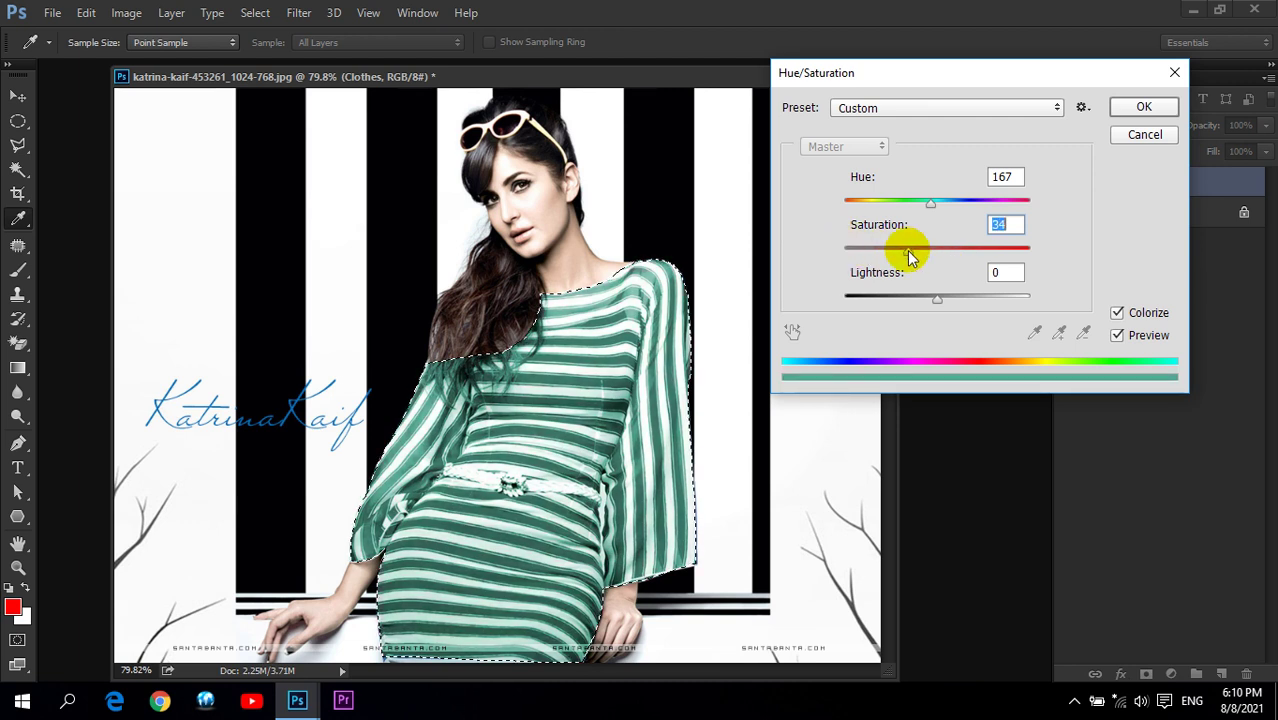
mouse_move(942, 300)
mouse_down()
mouse_move(894, 299)
mouse_move(955, 301)
mouse_up()
drag(946, 310, 939, 309)
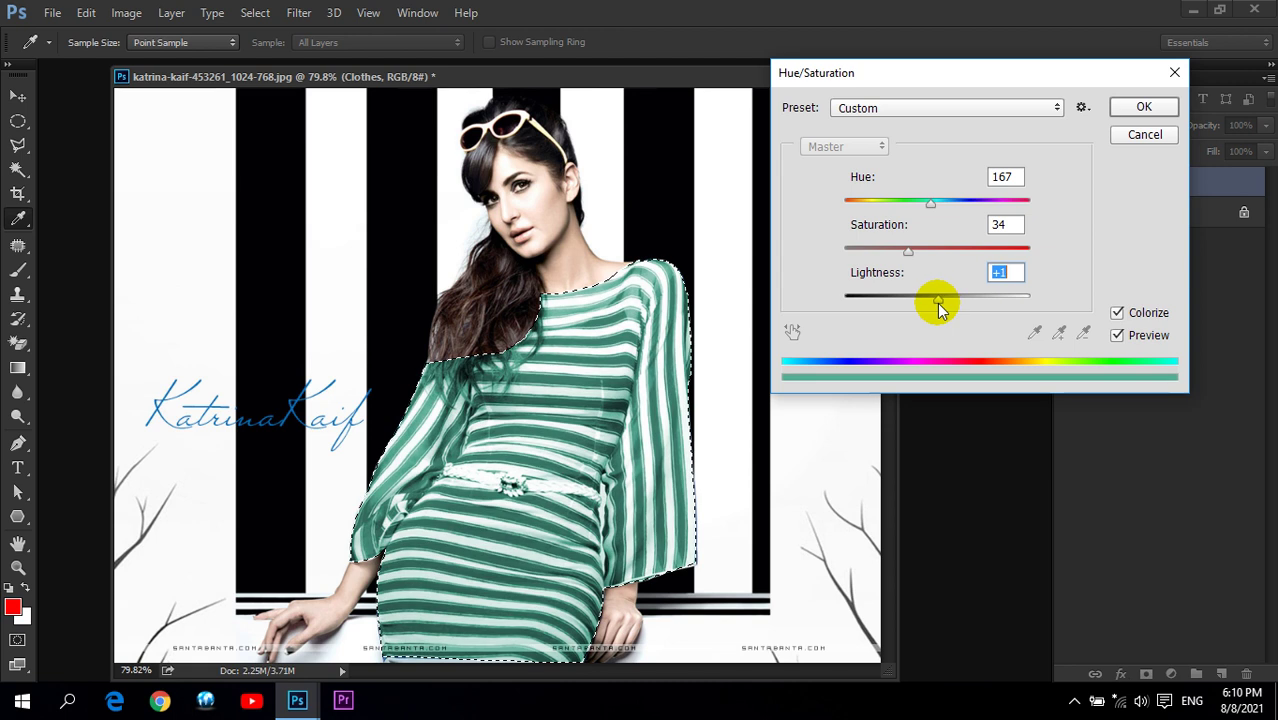
click(1143, 106)
Step: Deselect the clothes and zoom in on the shoulder and hair edge
key(ctrl+d)
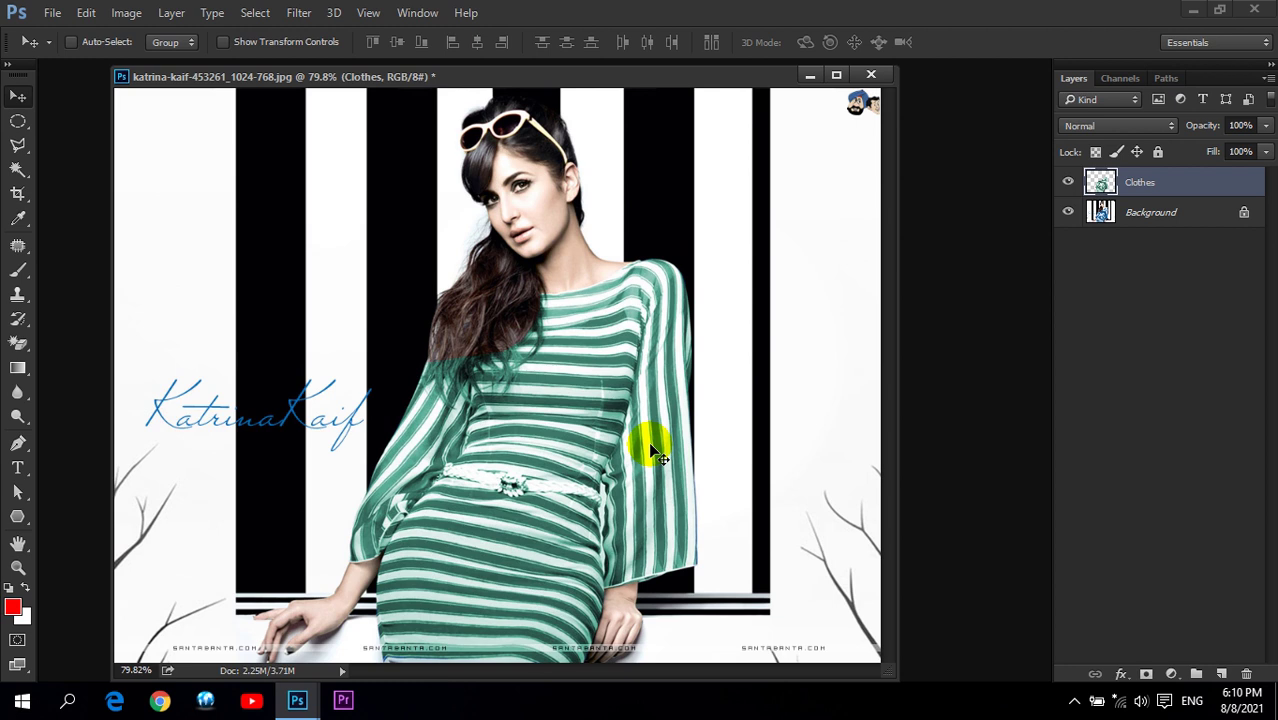
click(18, 567)
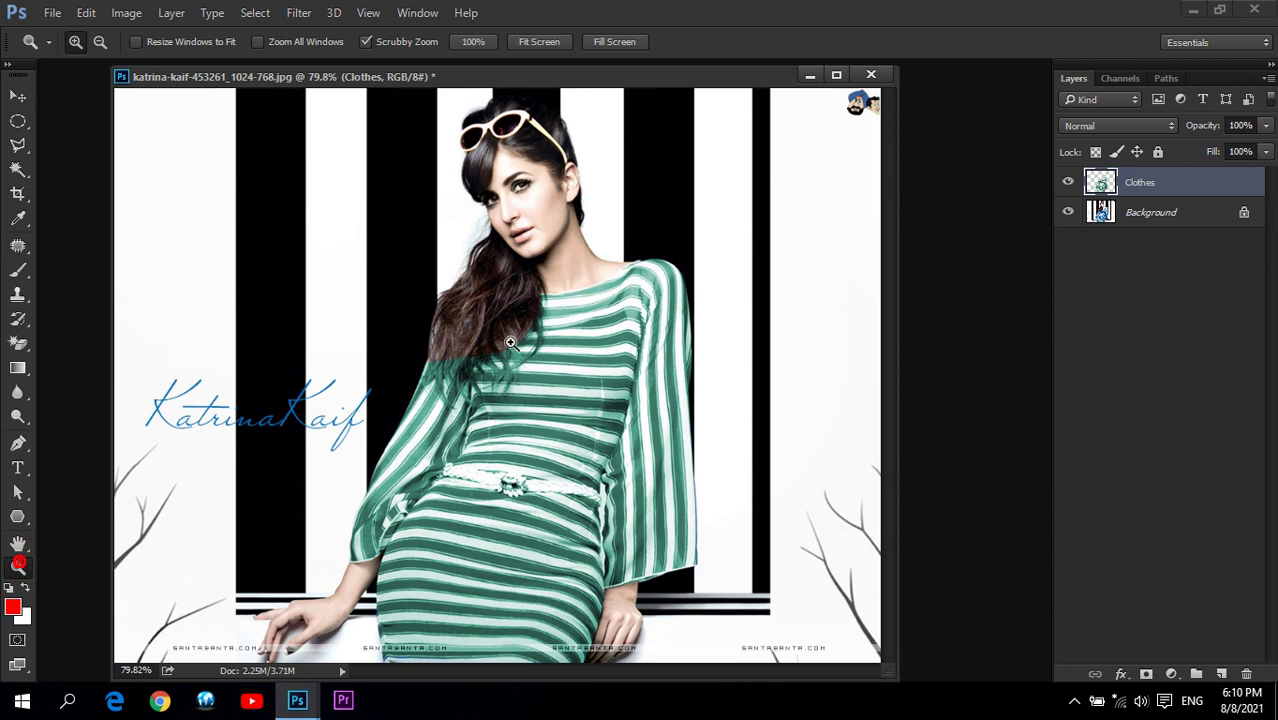
click(519, 354)
click(422, 393)
click(447, 342)
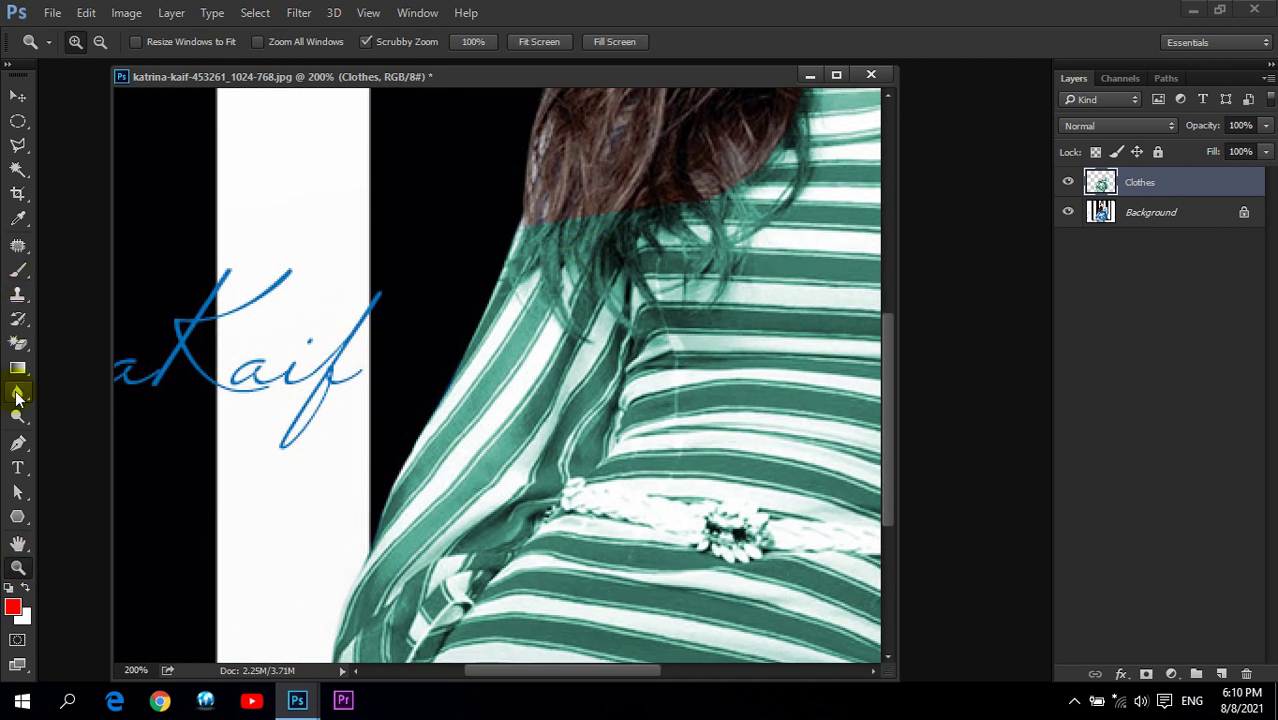
Step: Erase the teal tint off the hair edge with a smaller Eraser brush
click(18, 343)
click(69, 340)
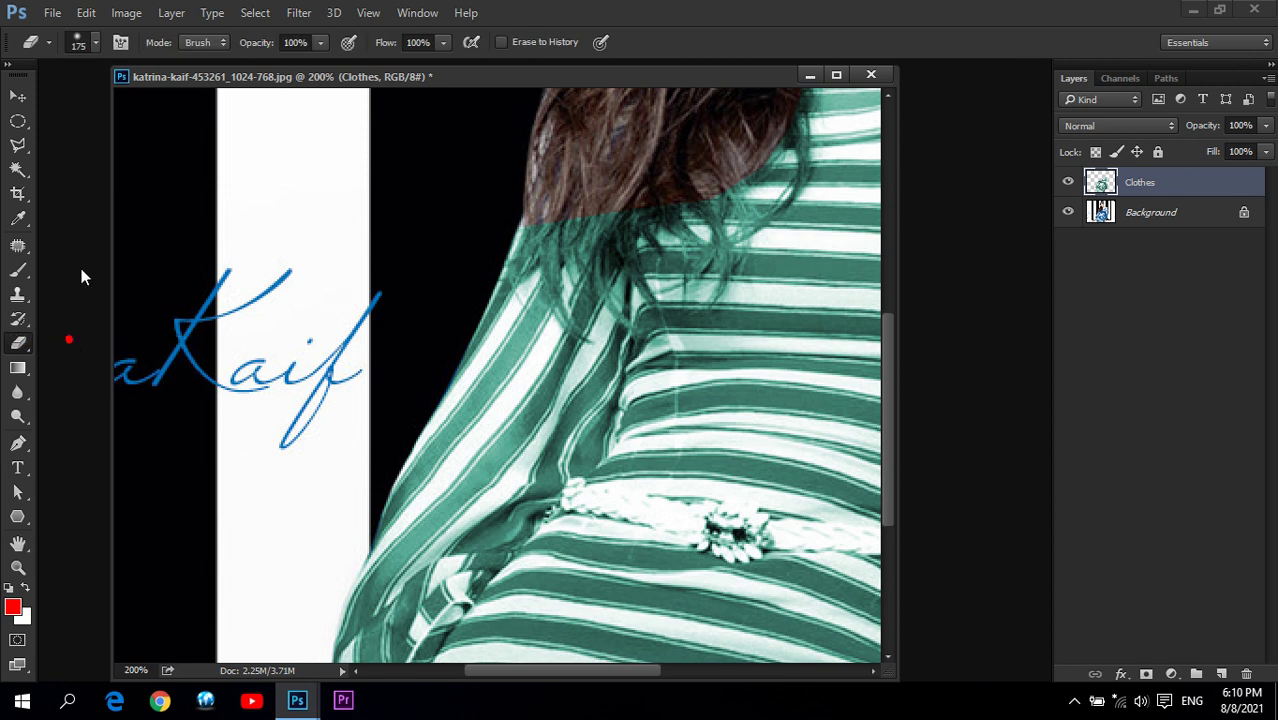
click(96, 43)
double_click(39, 197)
key(bracketleft)
key(bracketleft)
key(bracketleft)
key(bracketleft)
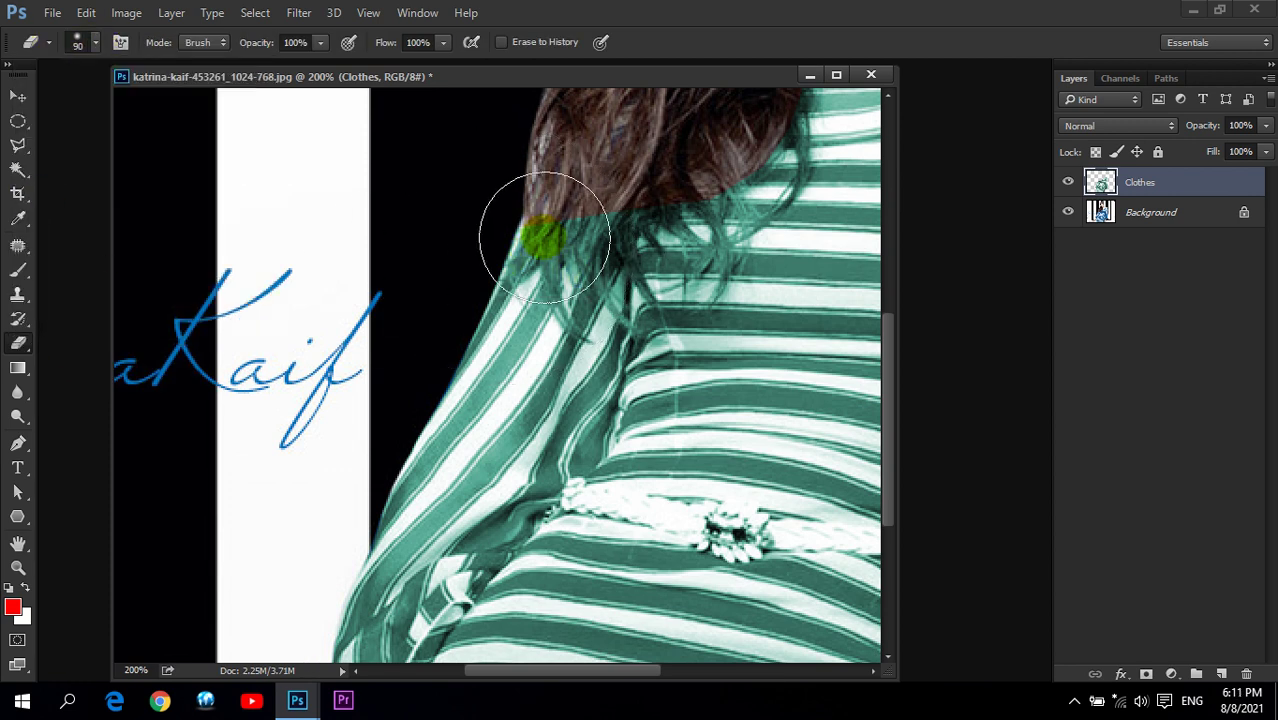
drag(545, 237, 555, 290)
key(bracketleft)
key(bracketleft)
key(bracketleft)
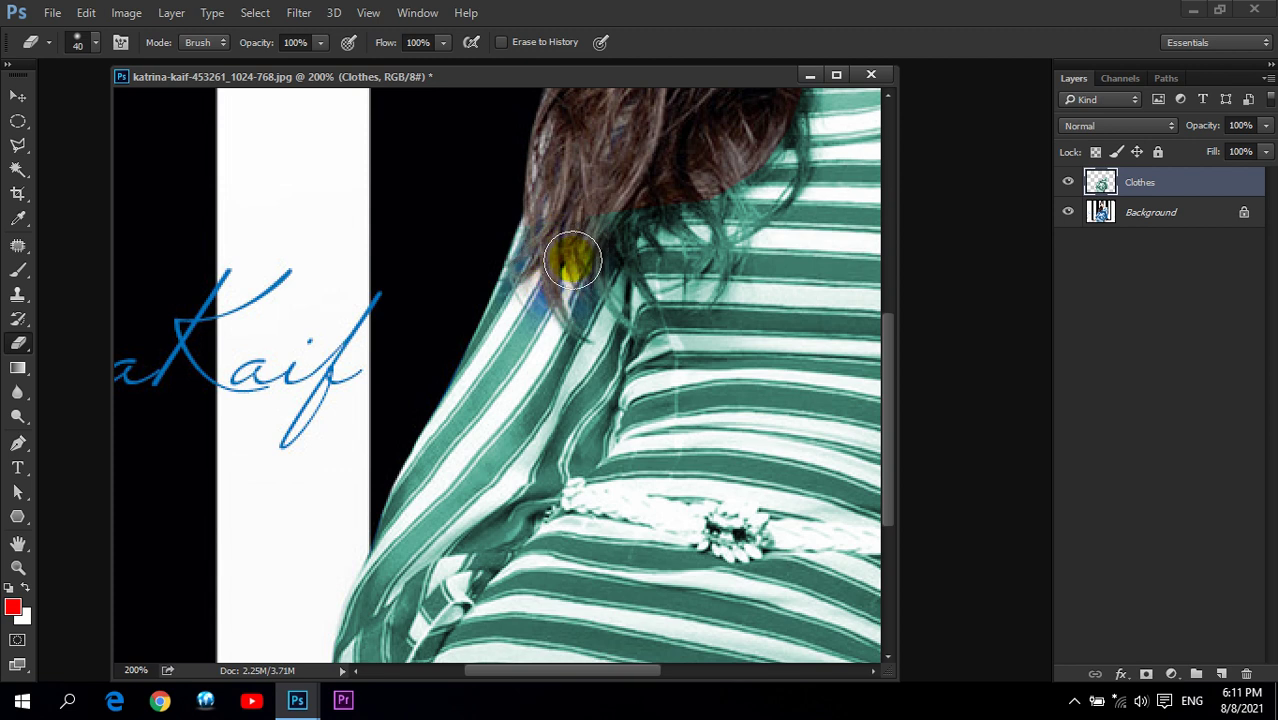
key(ctrl+z)
key(bracketleft)
key(bracketleft)
key(bracketleft)
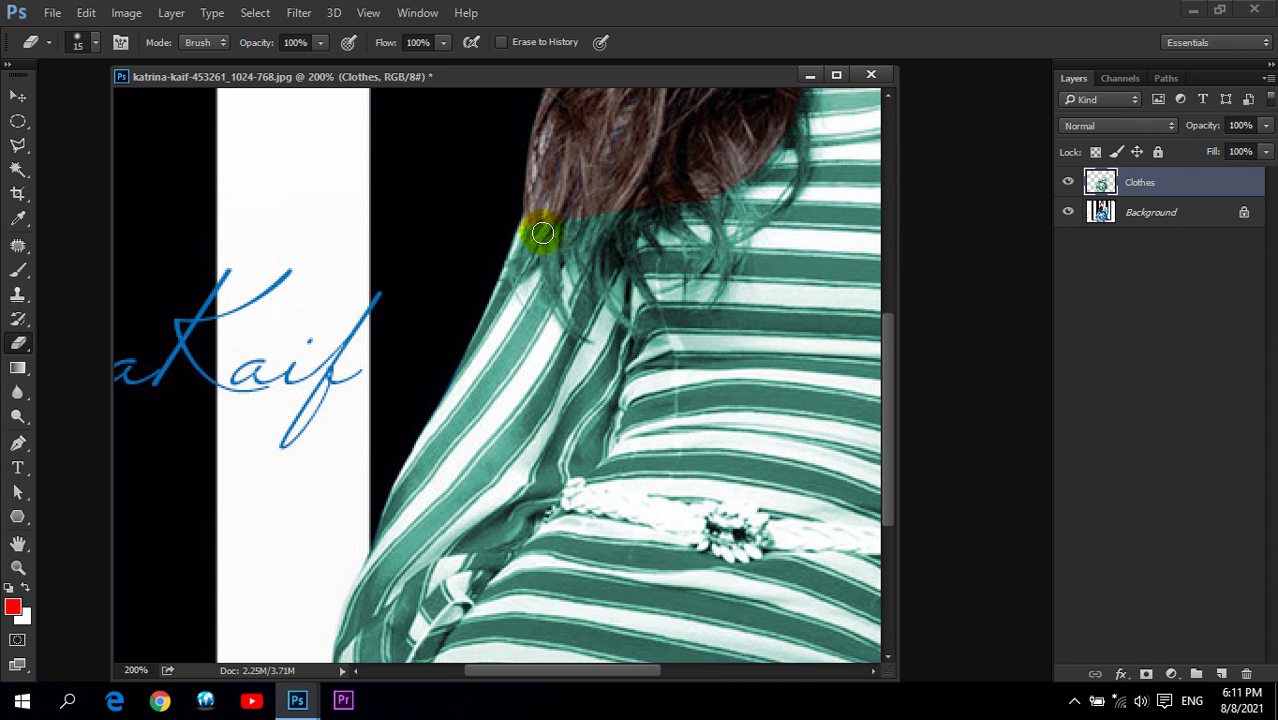
mouse_move(542, 233)
mouse_down()
mouse_move(554, 287)
mouse_move(538, 232)
mouse_move(608, 247)
mouse_up()
Step: Pan back to the face and fit the whole image on screen
drag(614, 160, 473, 444)
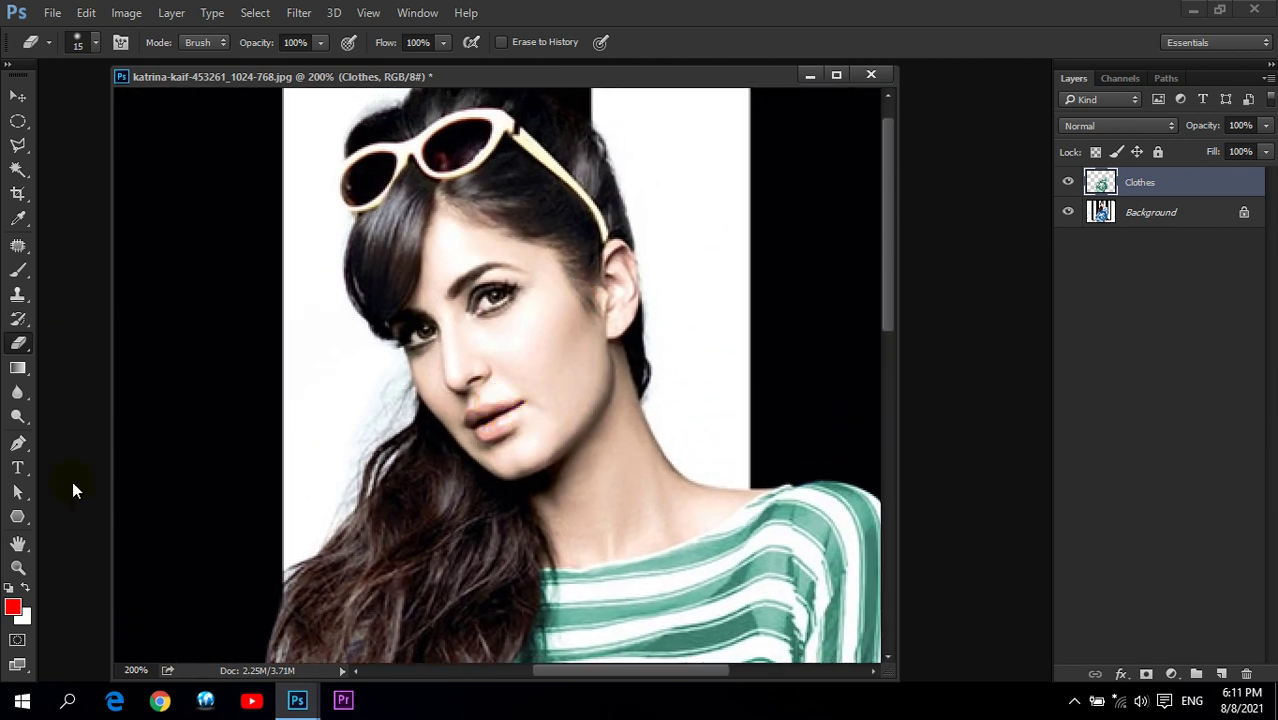
click(18, 569)
click(551, 42)
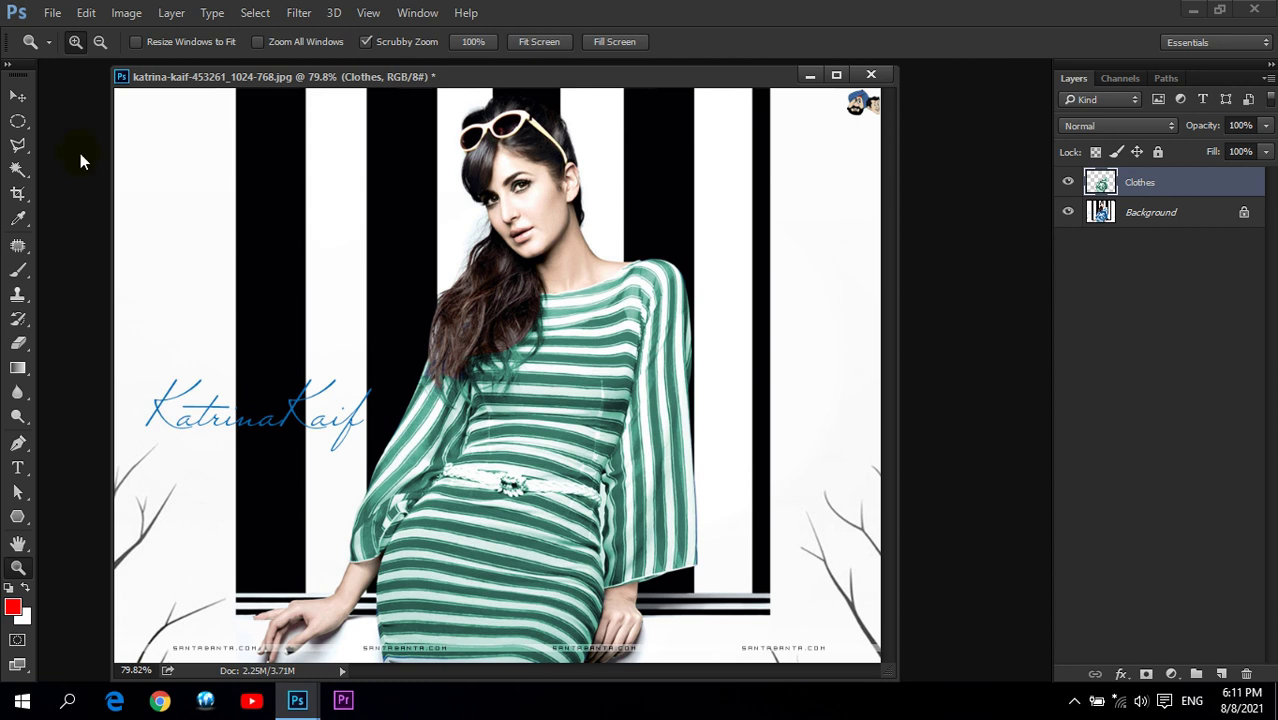
Step: Close the recoloured portrait document and discard the changes
click(871, 75)
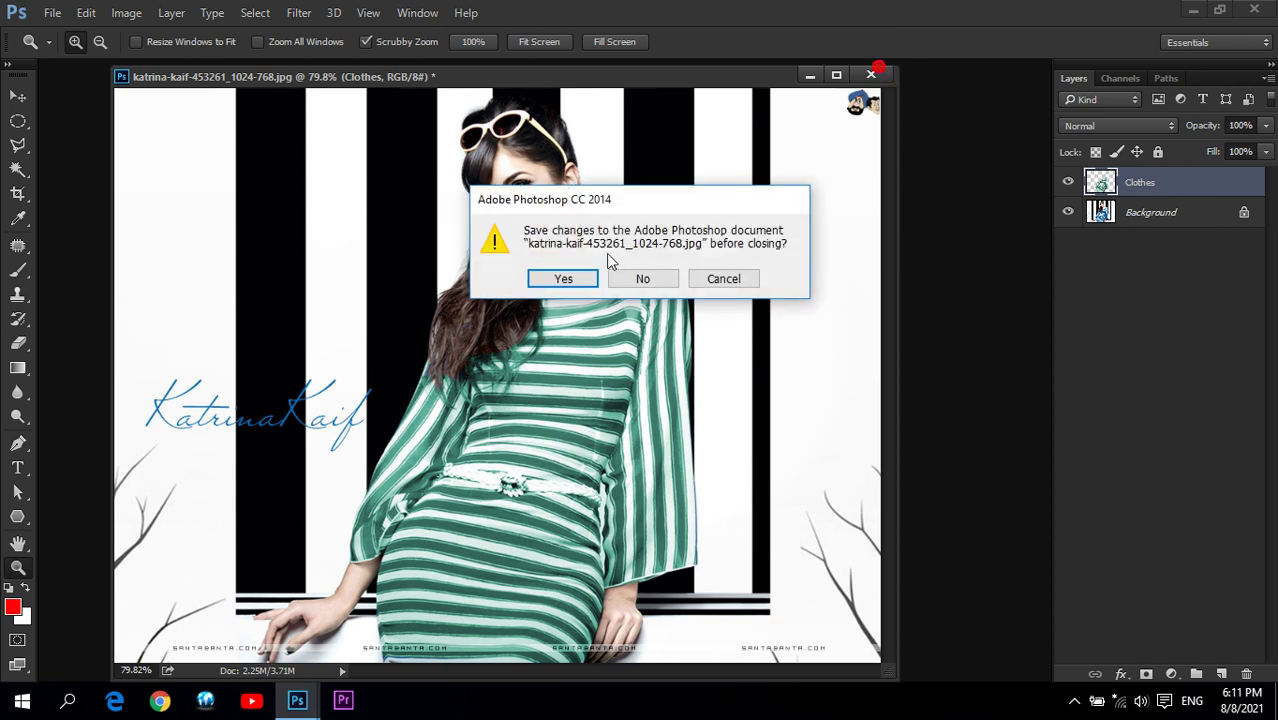
click(654, 277)
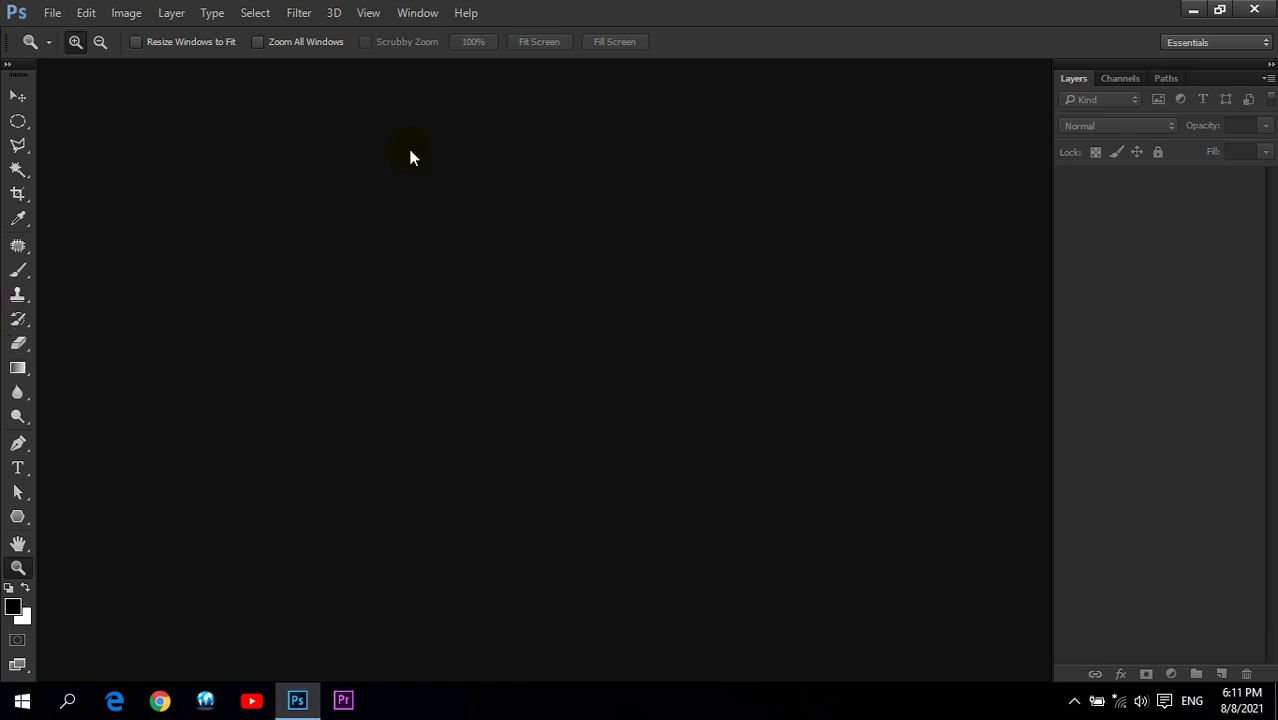
Step: Open the monochrome close-up portrait and float it in its own window
double_click(447, 346)
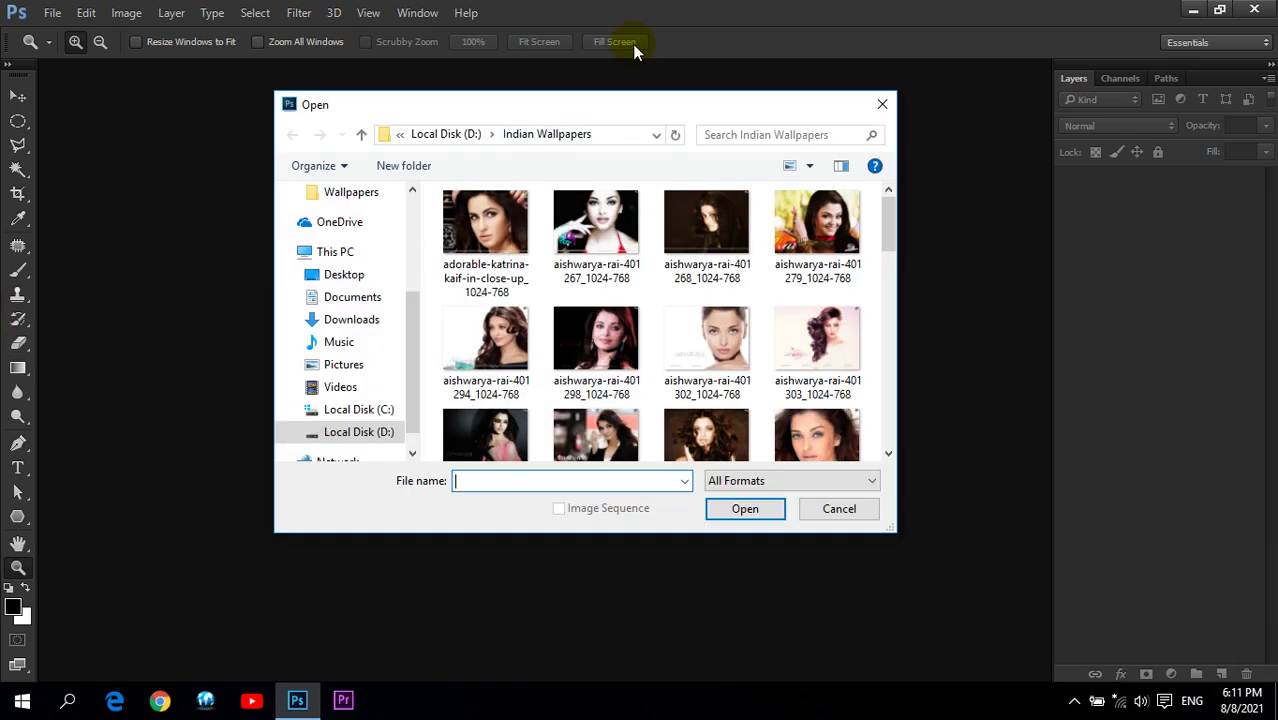
click(888, 453)
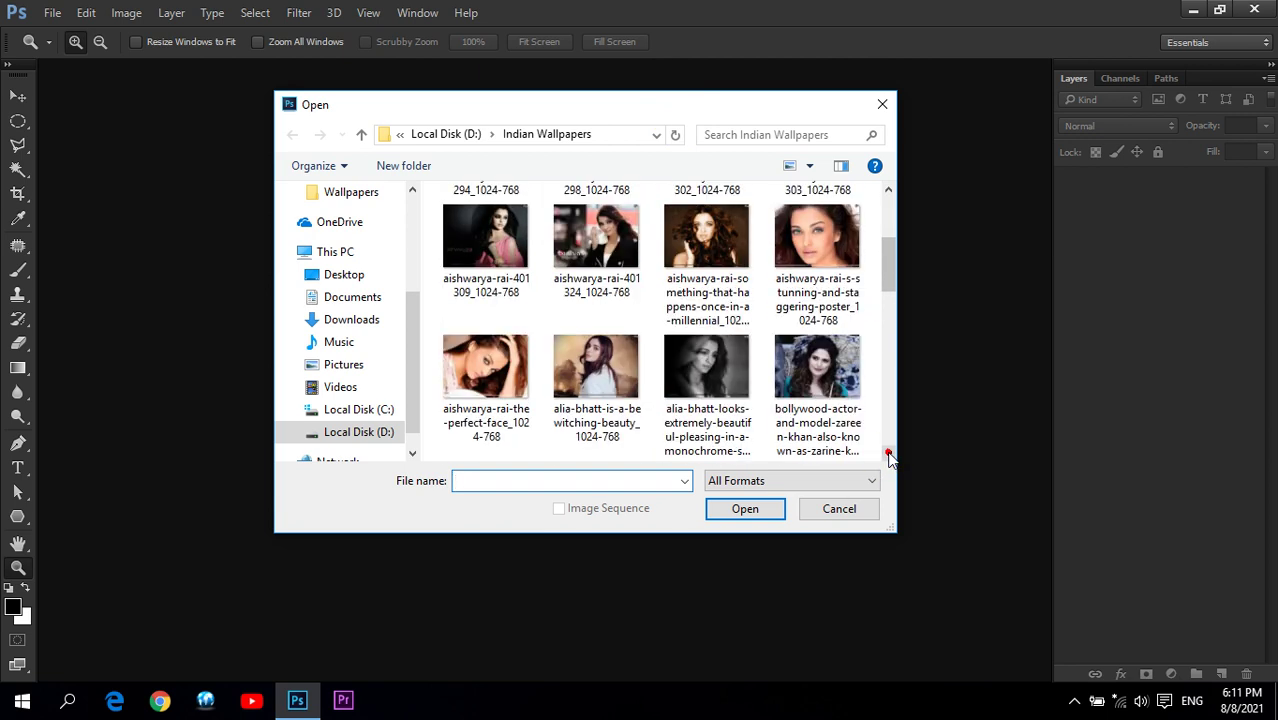
click(712, 420)
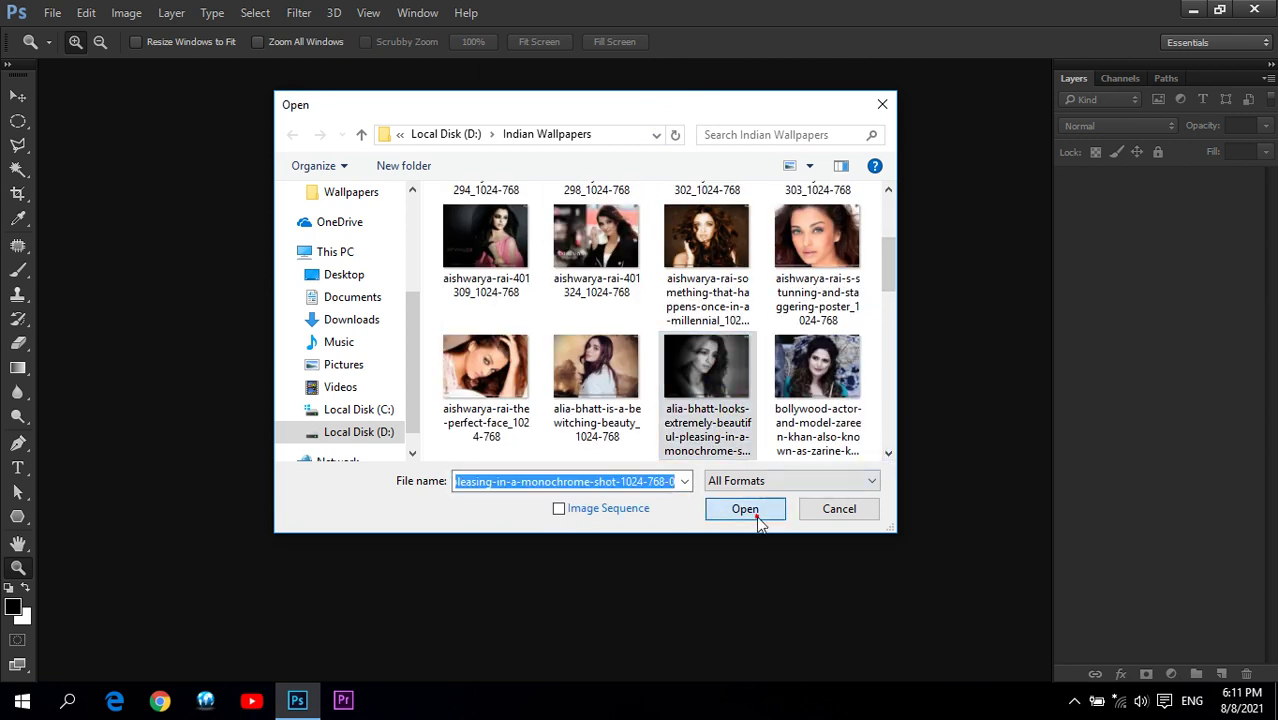
click(760, 512)
drag(398, 70, 438, 164)
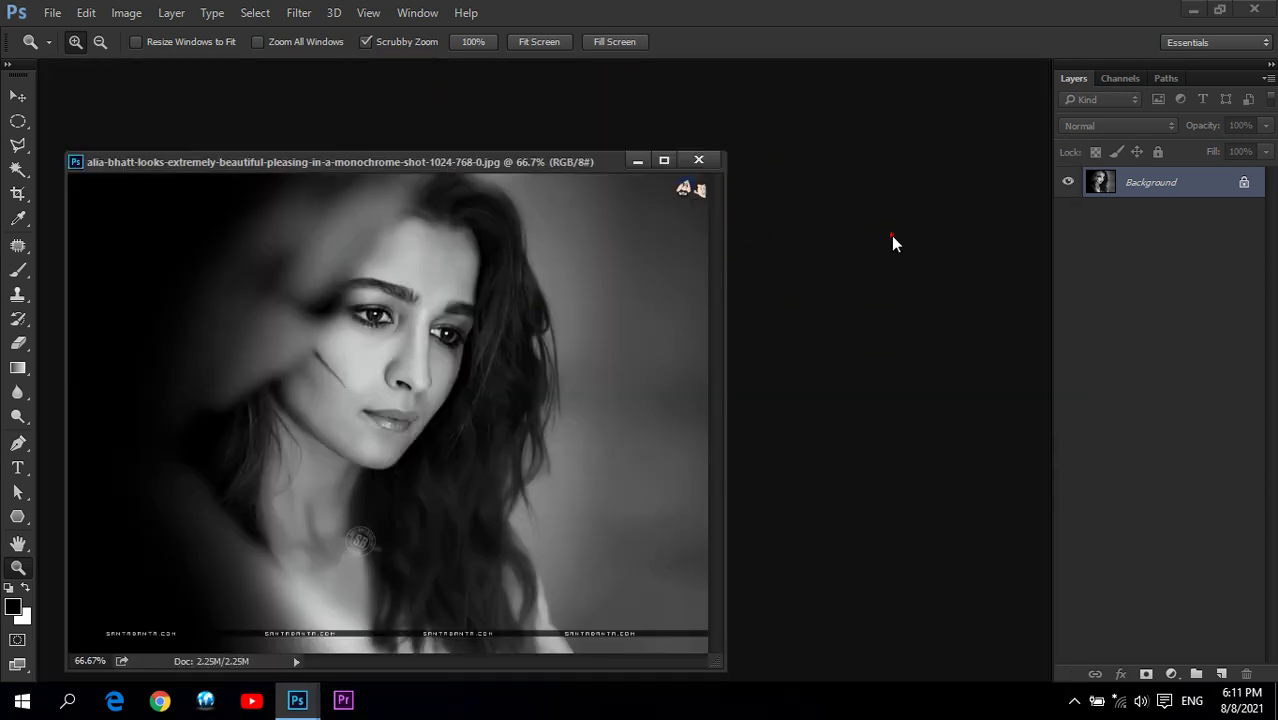
Step: Open the black-and-white smiling portrait in its own floating window
key(ctrl+o)
click(888, 453)
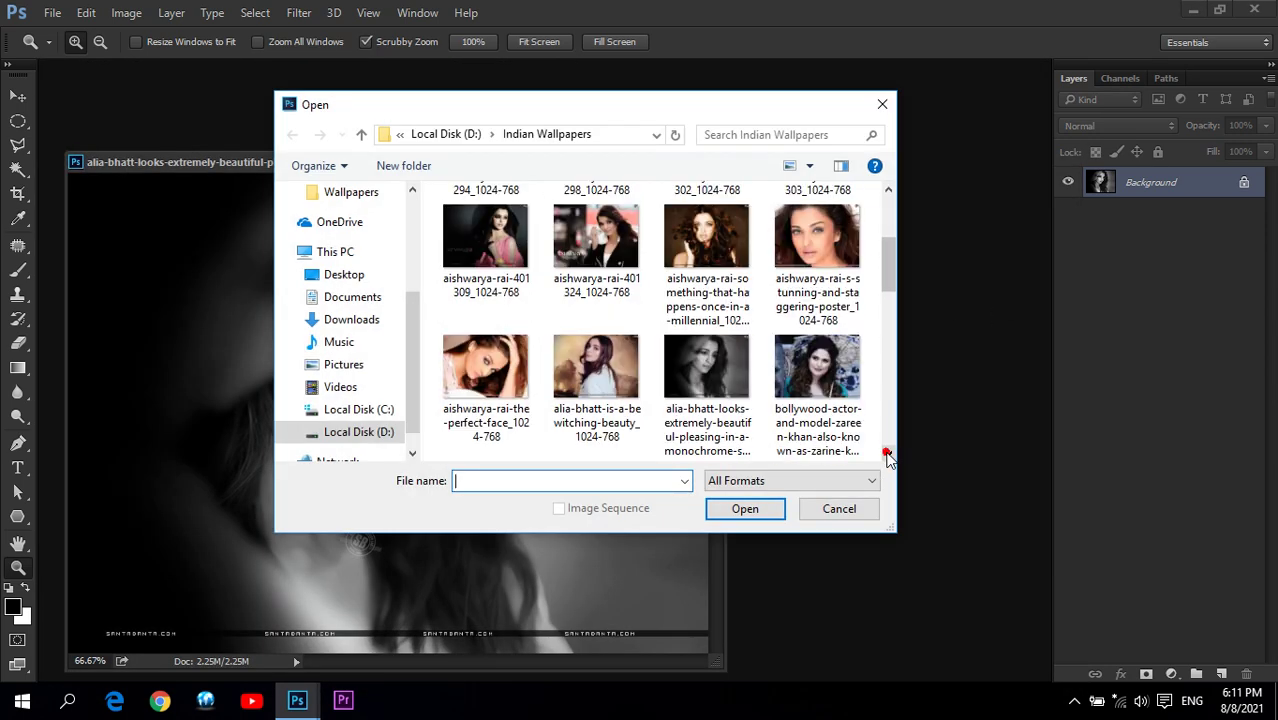
click(888, 453)
double_click(515, 372)
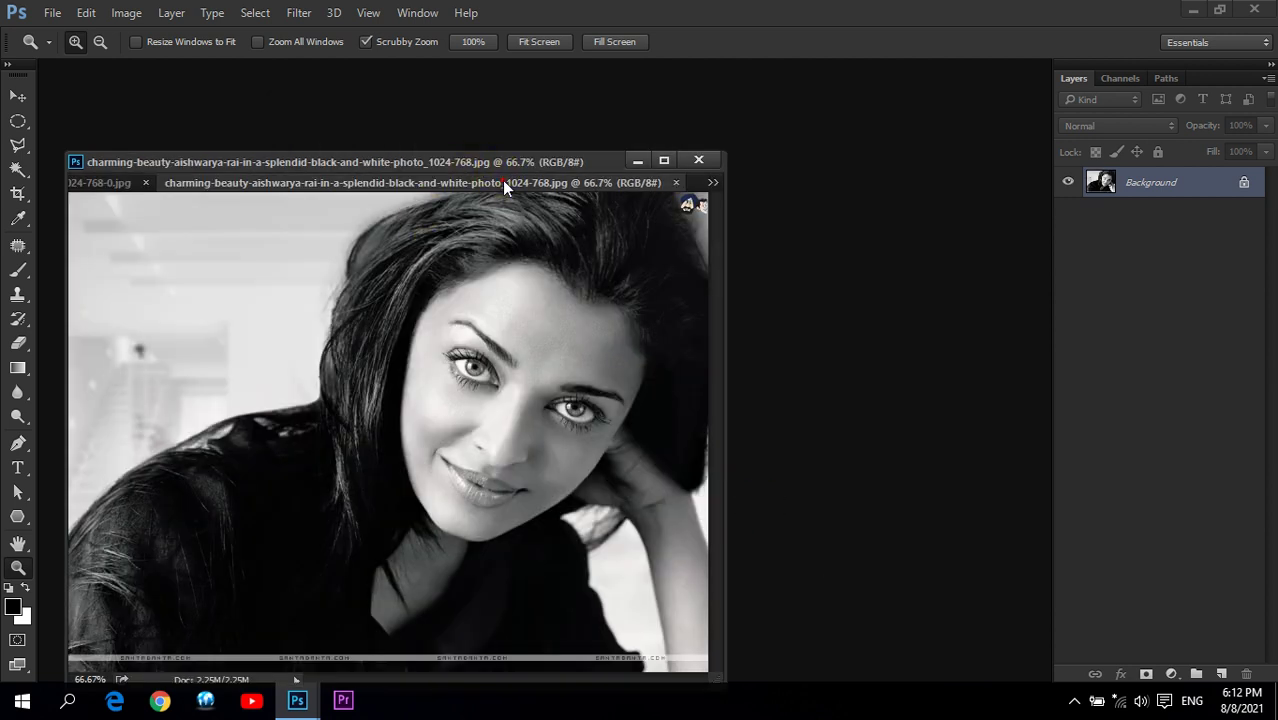
drag(502, 186, 707, 278)
Step: Open the dark lace-top portrait and float it in its own window
double_click(885, 178)
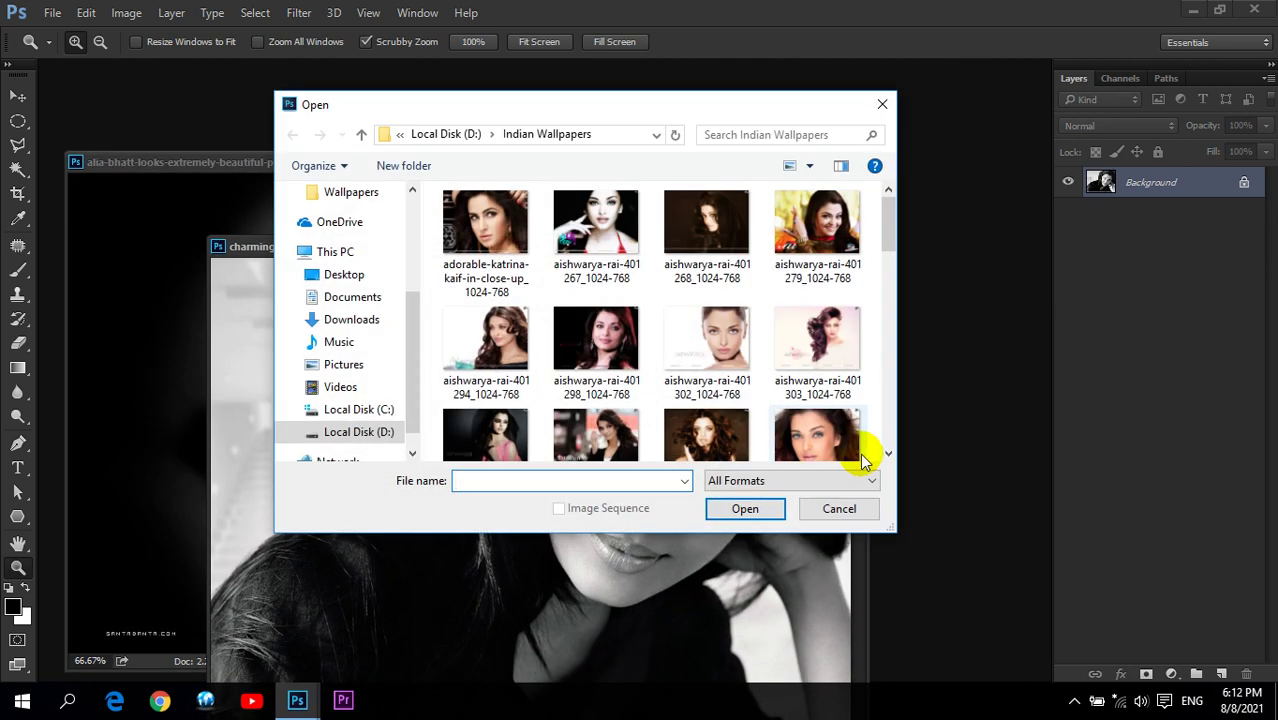
click(887, 455)
click(887, 455)
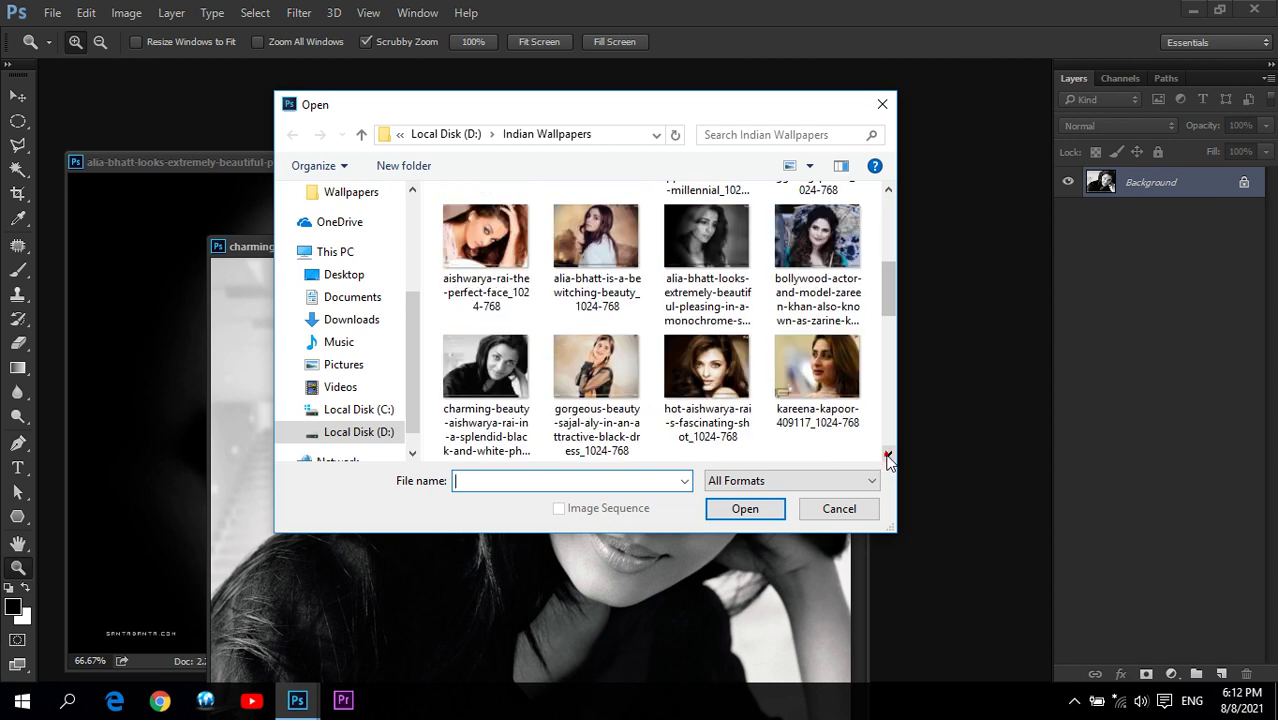
click(887, 455)
click(485, 395)
click(745, 508)
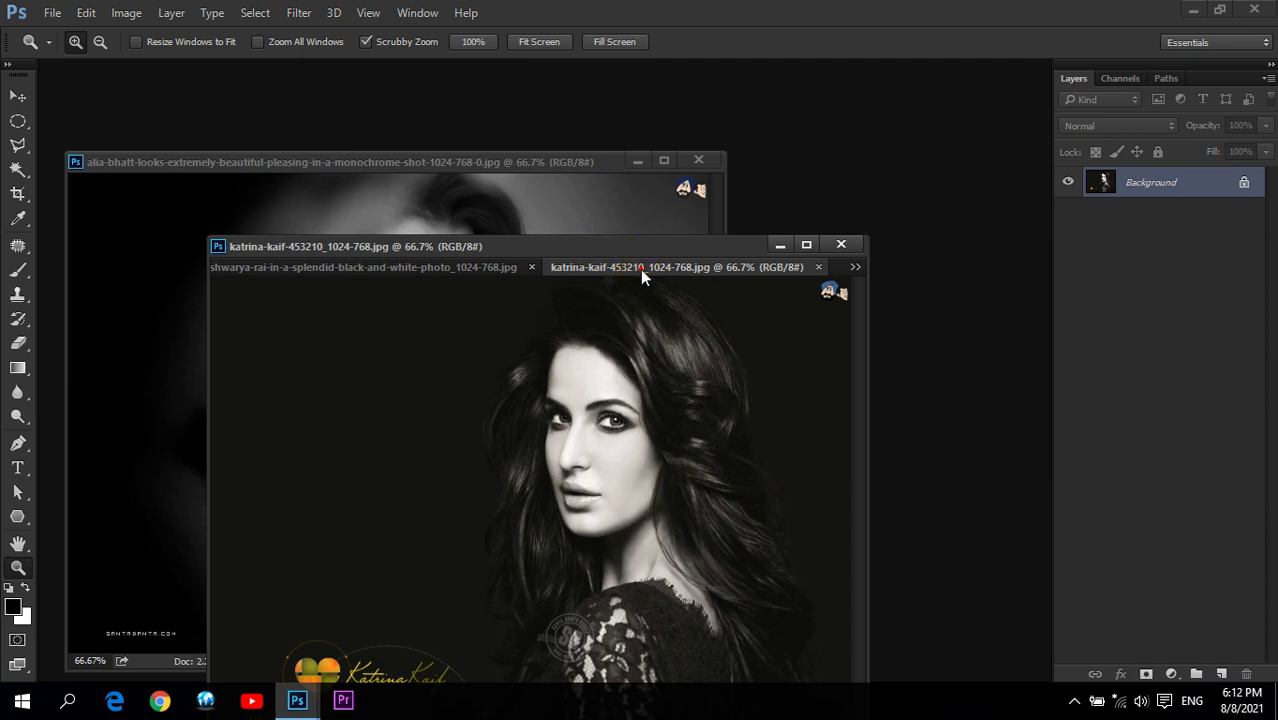
drag(640, 270, 818, 279)
Step: Browse the Open dialog again and cancel without opening a file
double_click(903, 118)
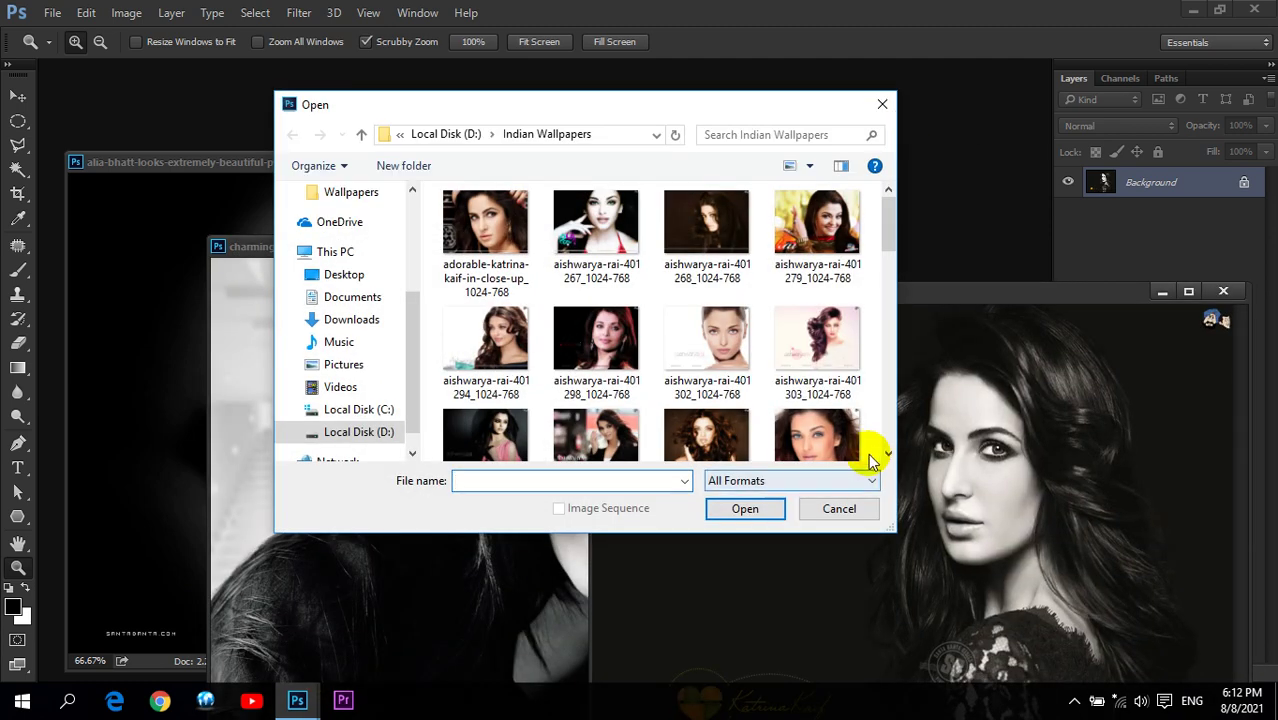
click(887, 456)
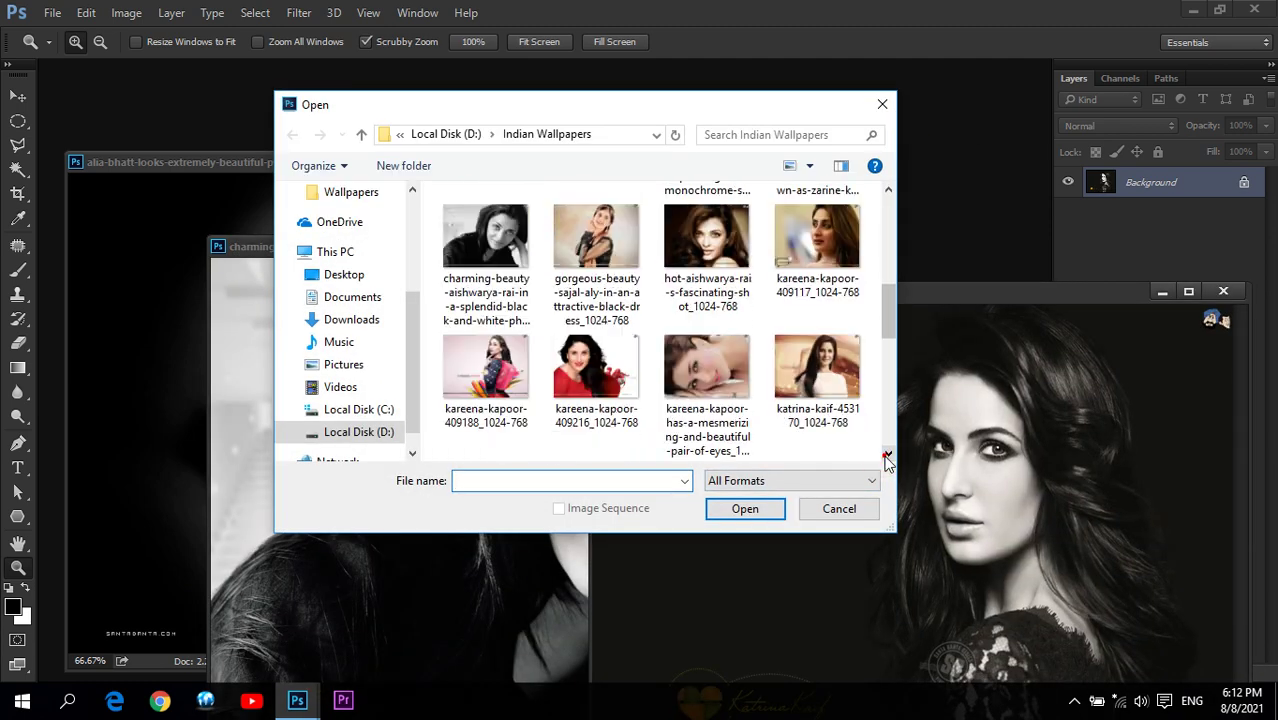
click(887, 456)
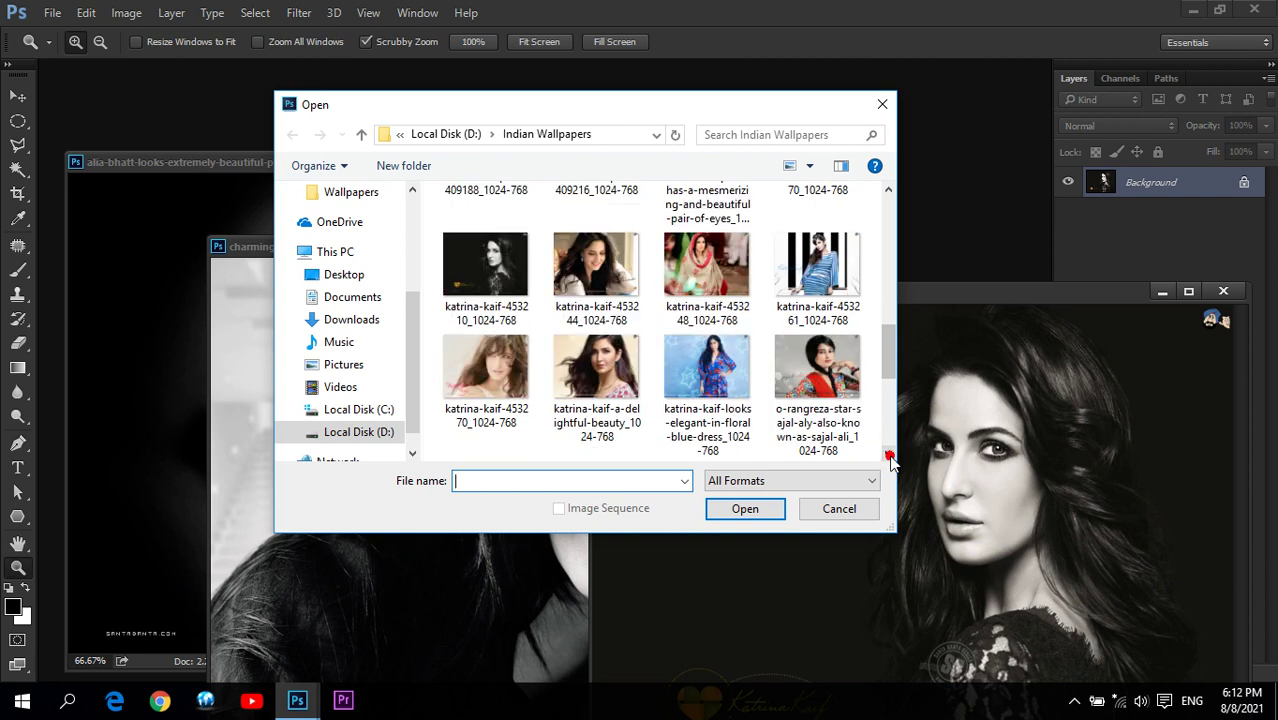
click(887, 456)
click(887, 456)
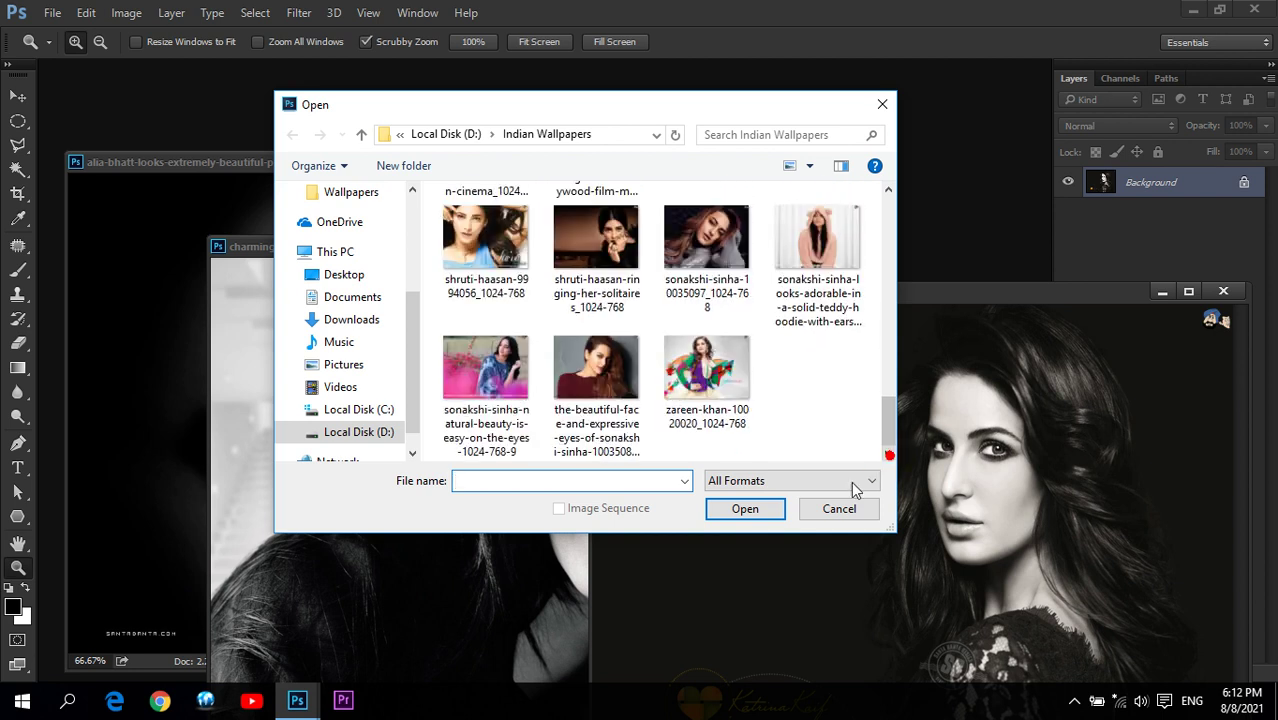
click(838, 511)
Step: Rearrange the portrait windows and close the portrait of the woman looking downward
mouse_move(890, 306)
mouse_down()
mouse_move(399, 334)
mouse_move(885, 350)
mouse_up()
drag(641, 240, 531, 258)
click(952, 330)
mouse_move(952, 334)
mouse_down()
mouse_move(963, 255)
mouse_move(884, 251)
mouse_up()
click(523, 166)
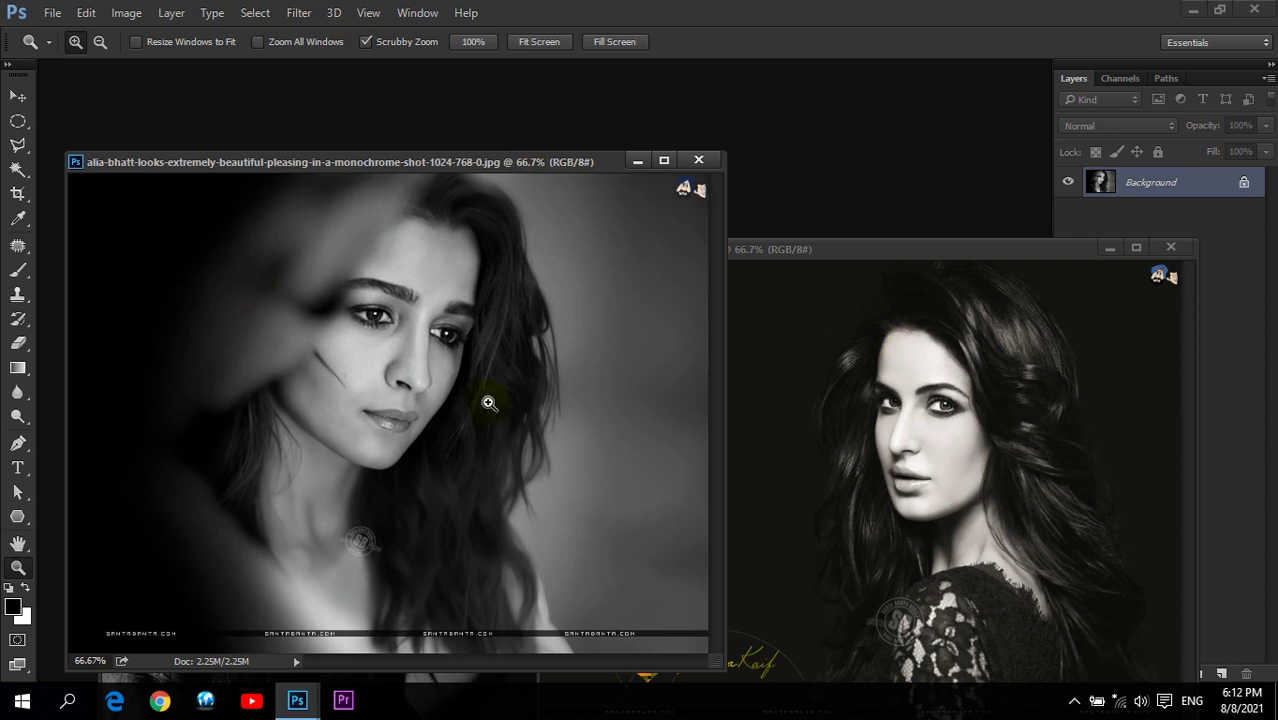
click(705, 160)
mouse_move(715, 248)
mouse_down()
mouse_move(495, 109)
mouse_move(624, 129)
mouse_up()
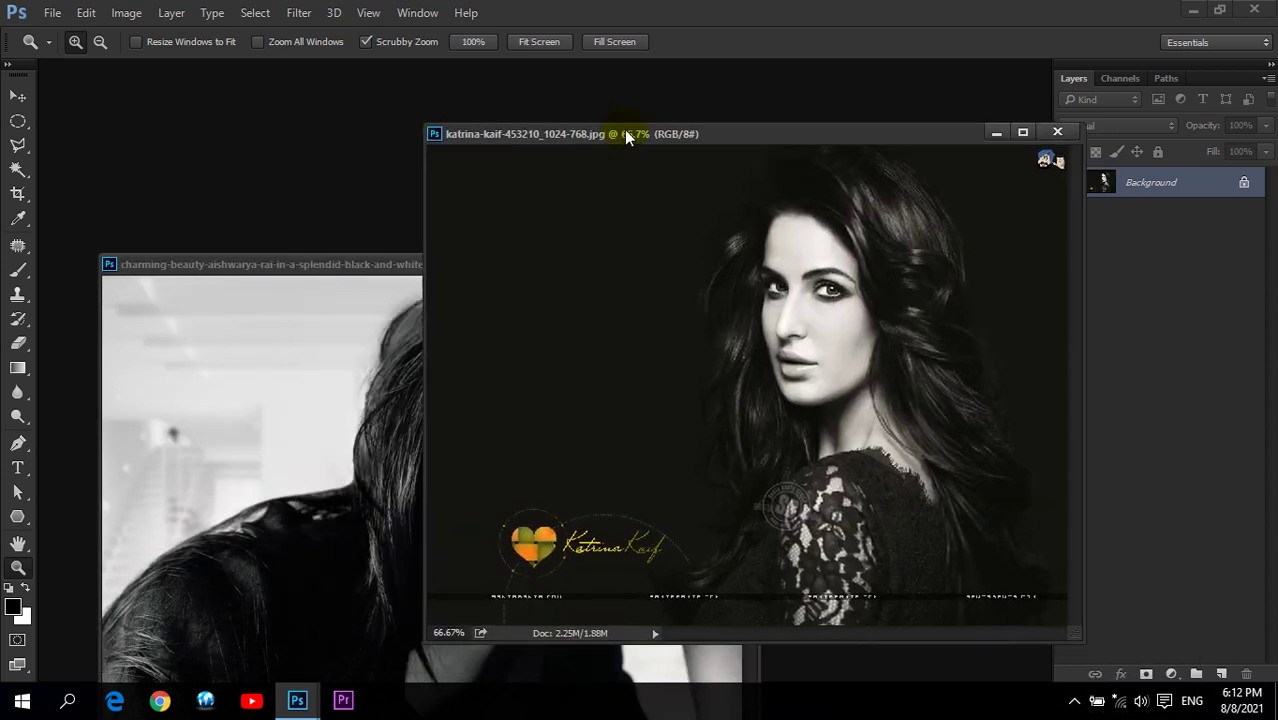
click(378, 260)
Step: Close the chin-on-hand portrait and move the lace-top portrait's window up and left
drag(530, 265, 425, 229)
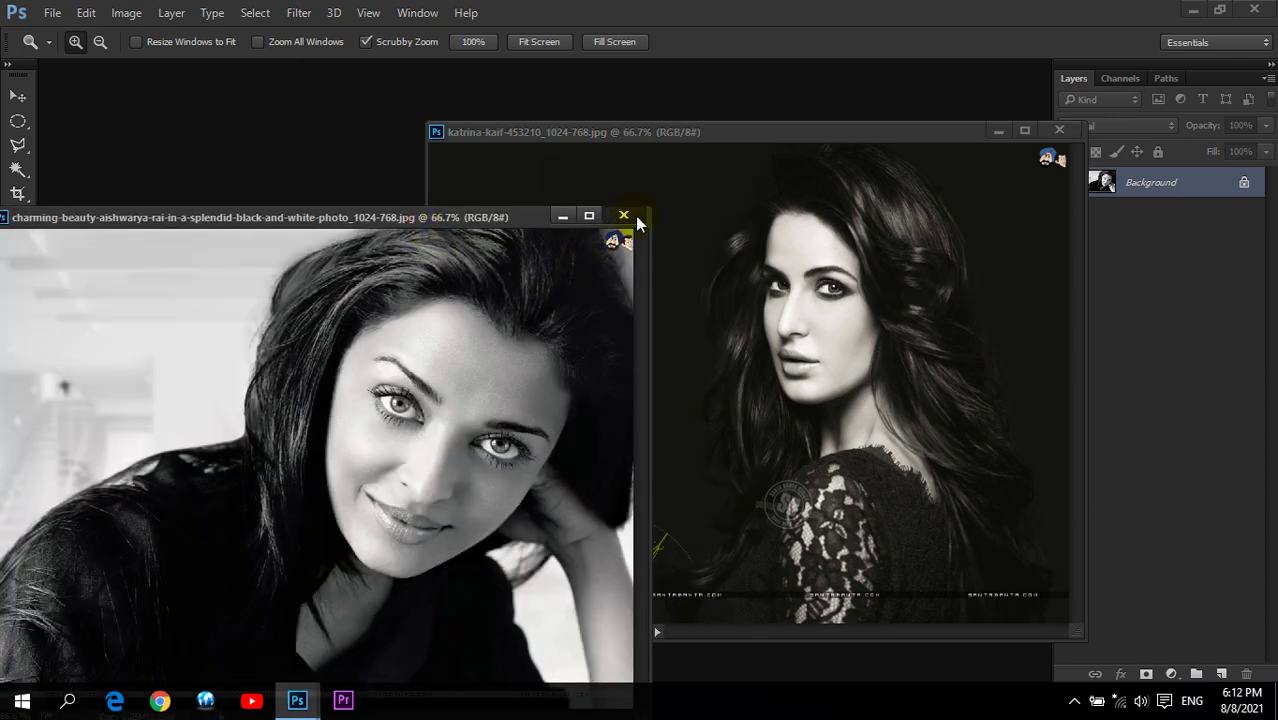
click(624, 216)
drag(821, 137, 565, 110)
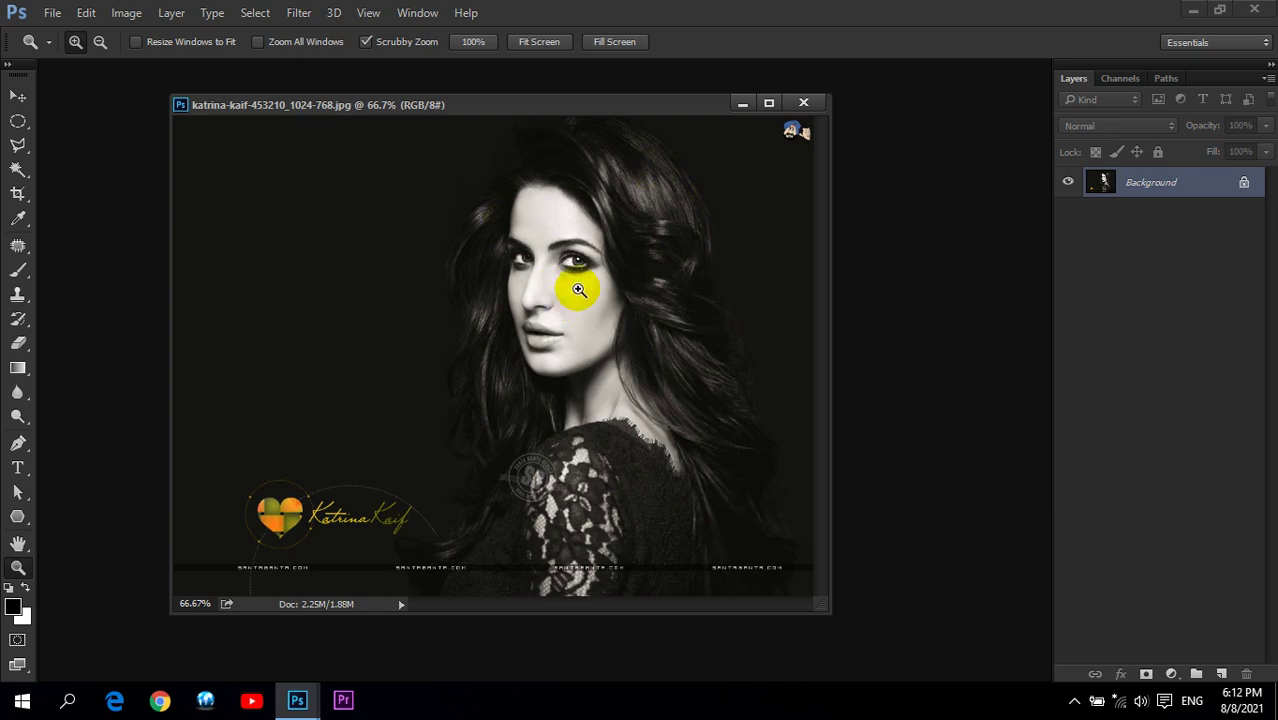
Step: Desaturate the lace-top portrait so its orange heart logo turns grey
click(125, 13)
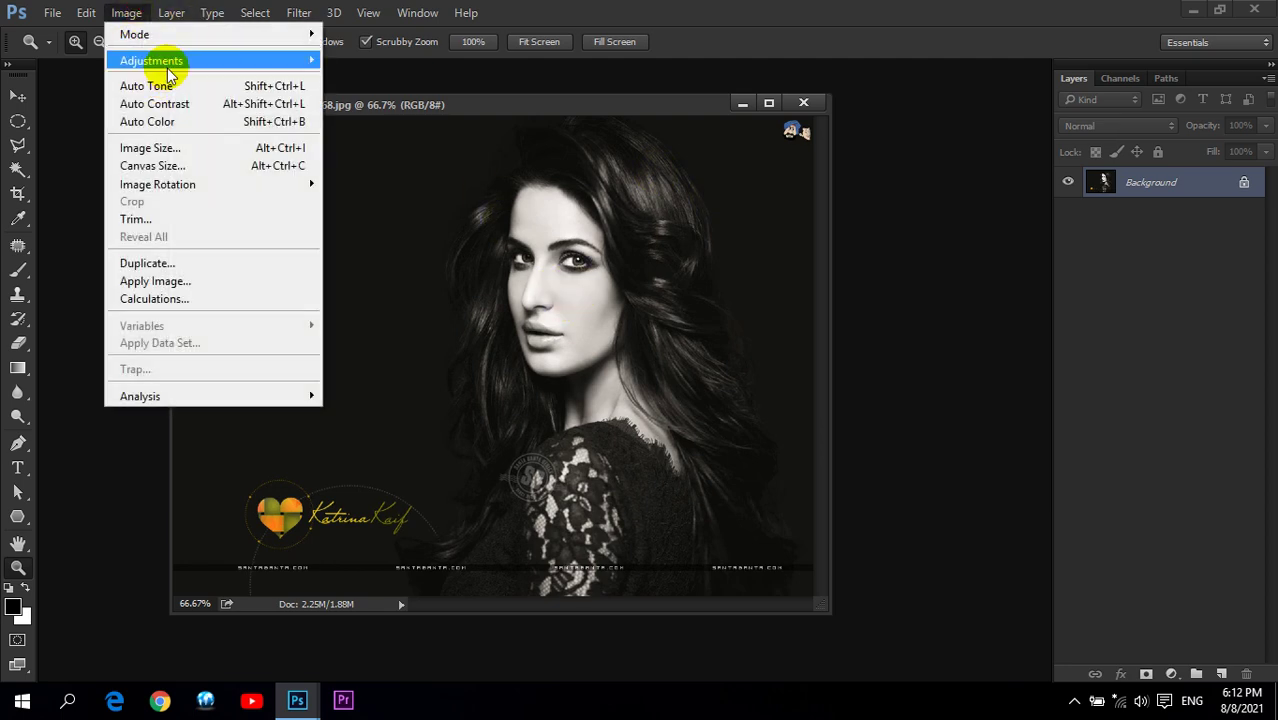
mouse_move(151, 61)
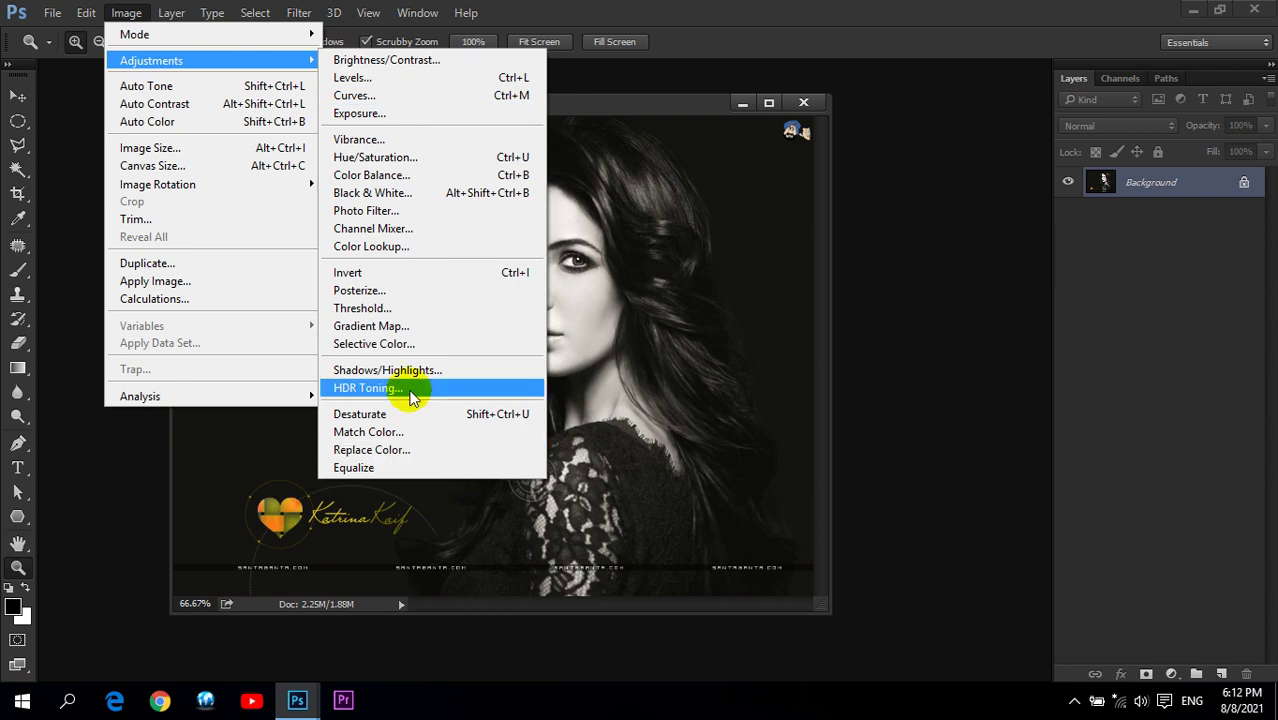
click(395, 413)
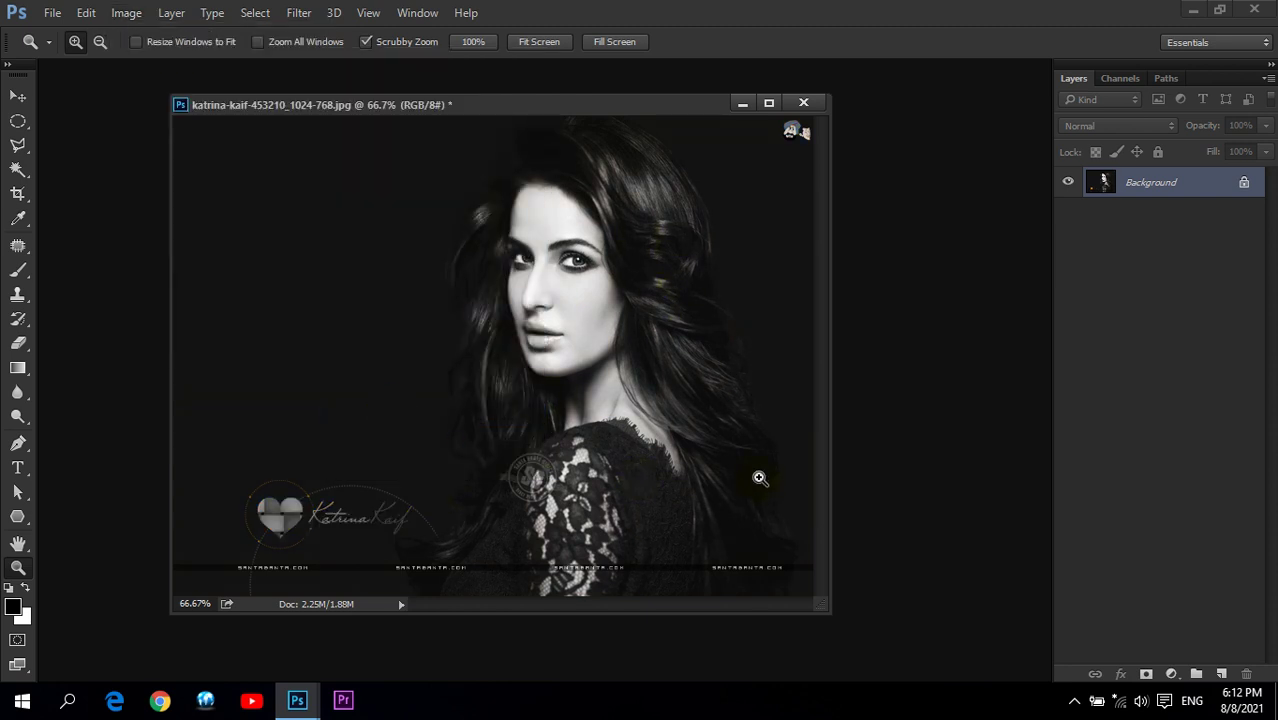
click(52, 12)
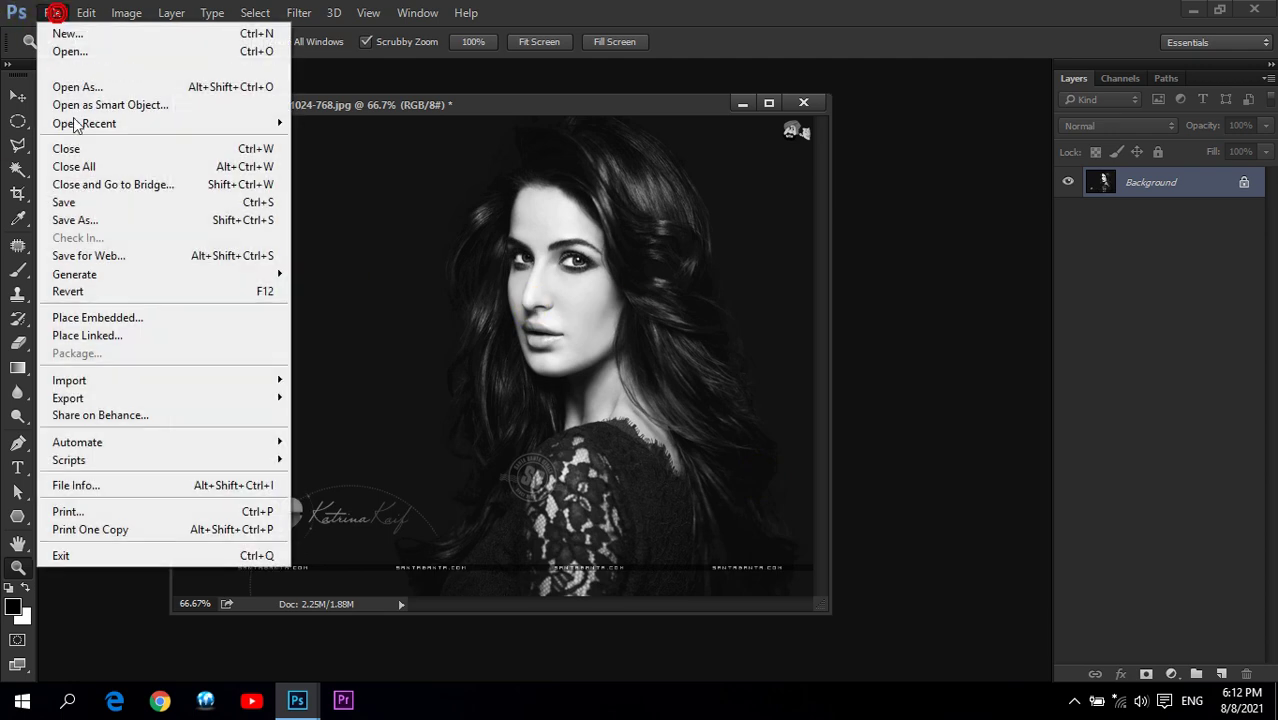
click(555, 108)
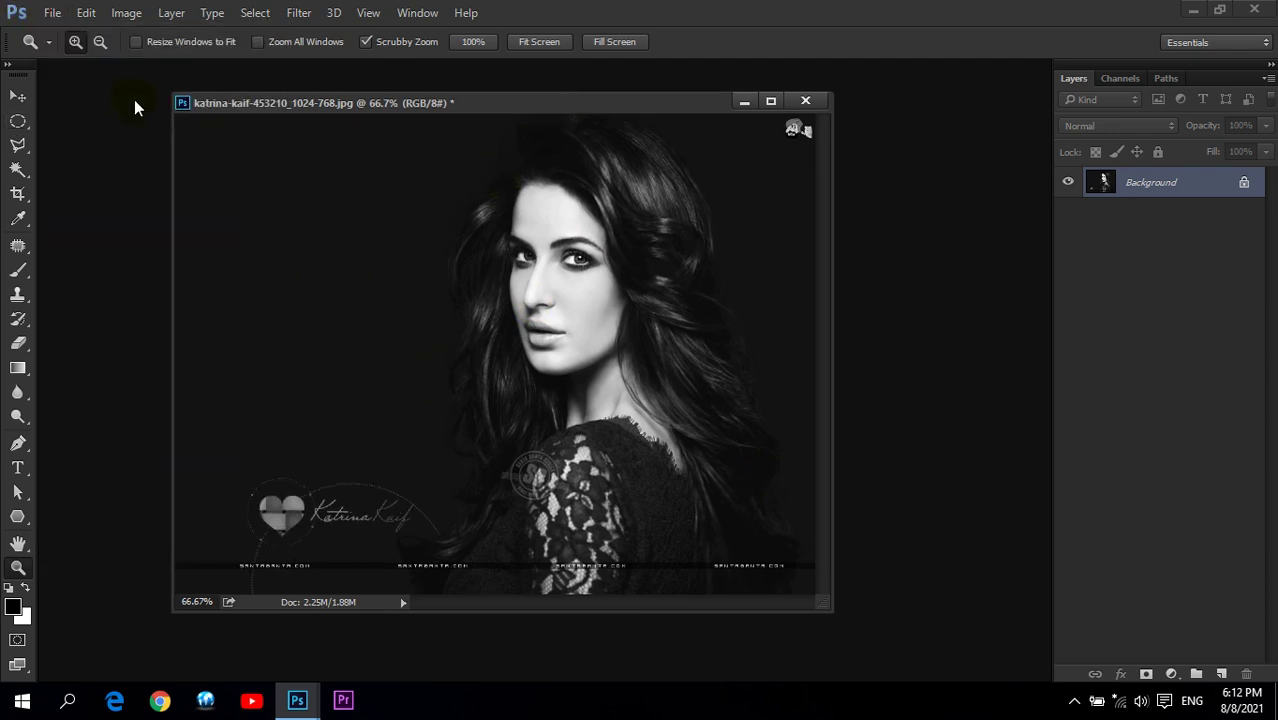
click(19, 246)
Step: Draw and adjust a crop box, then cancel it and revert the portrait to its coloured original
click(19, 192)
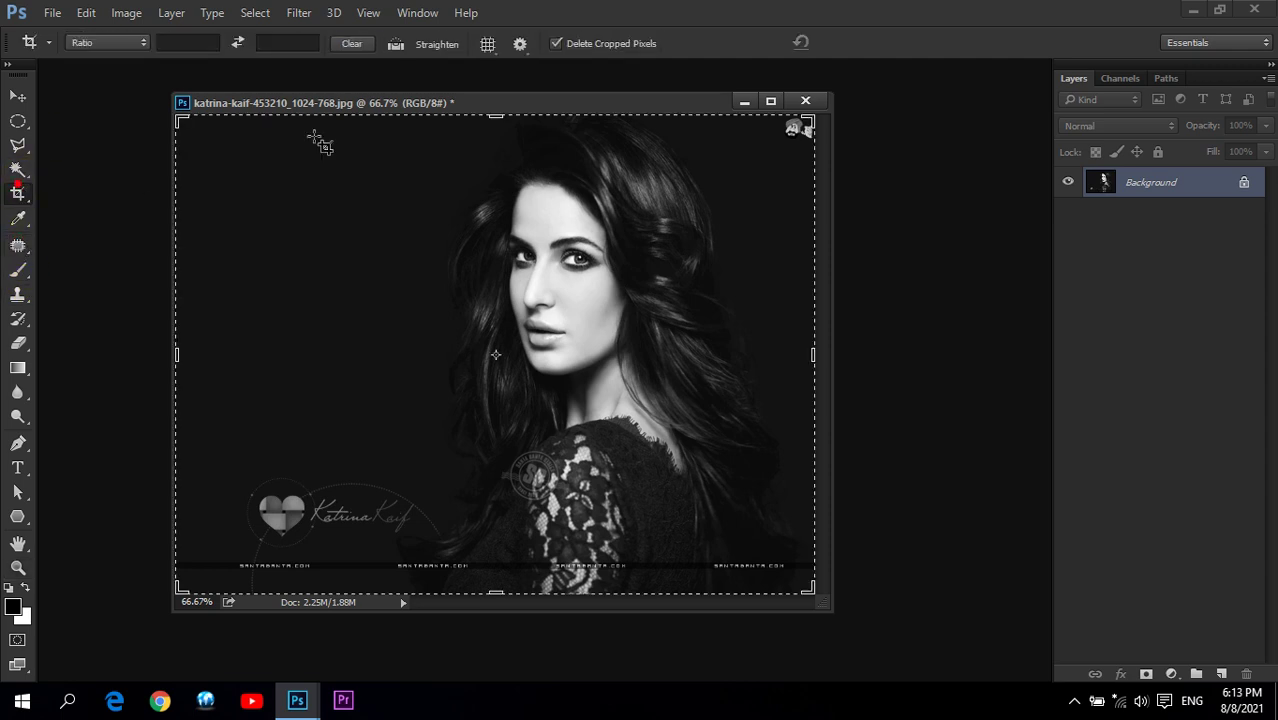
drag(198, 122, 808, 562)
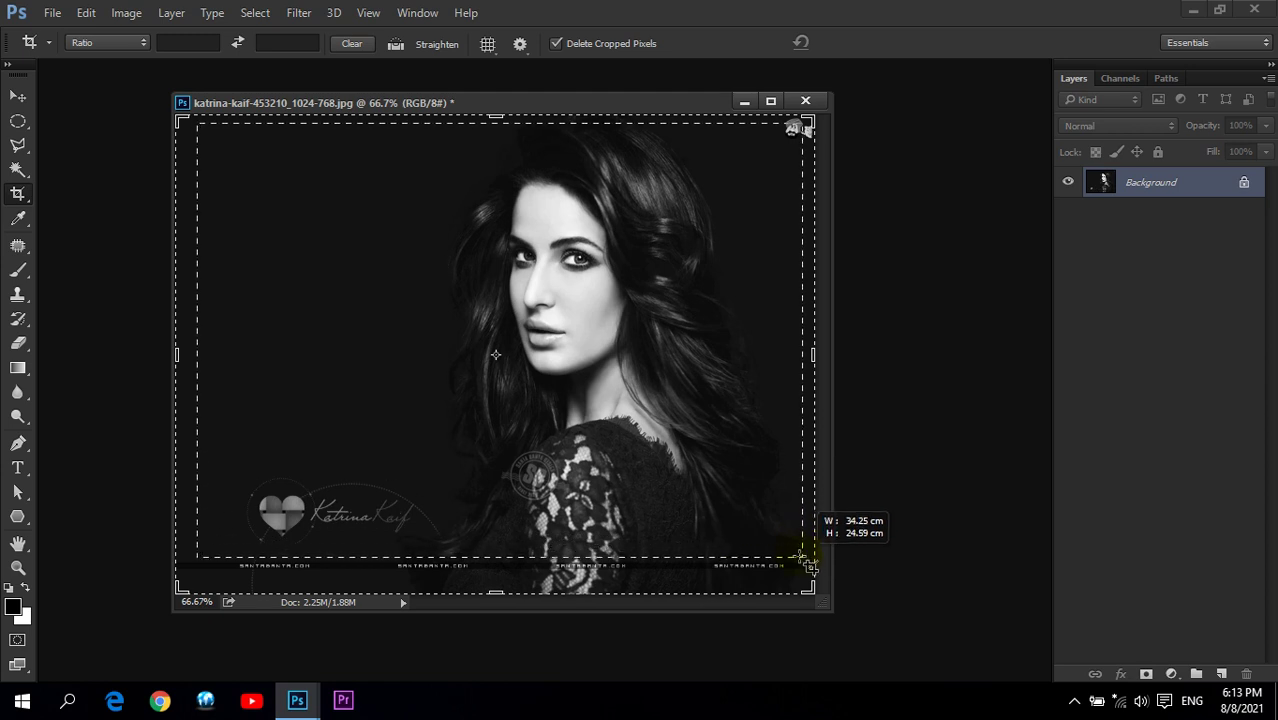
drag(801, 351, 816, 354)
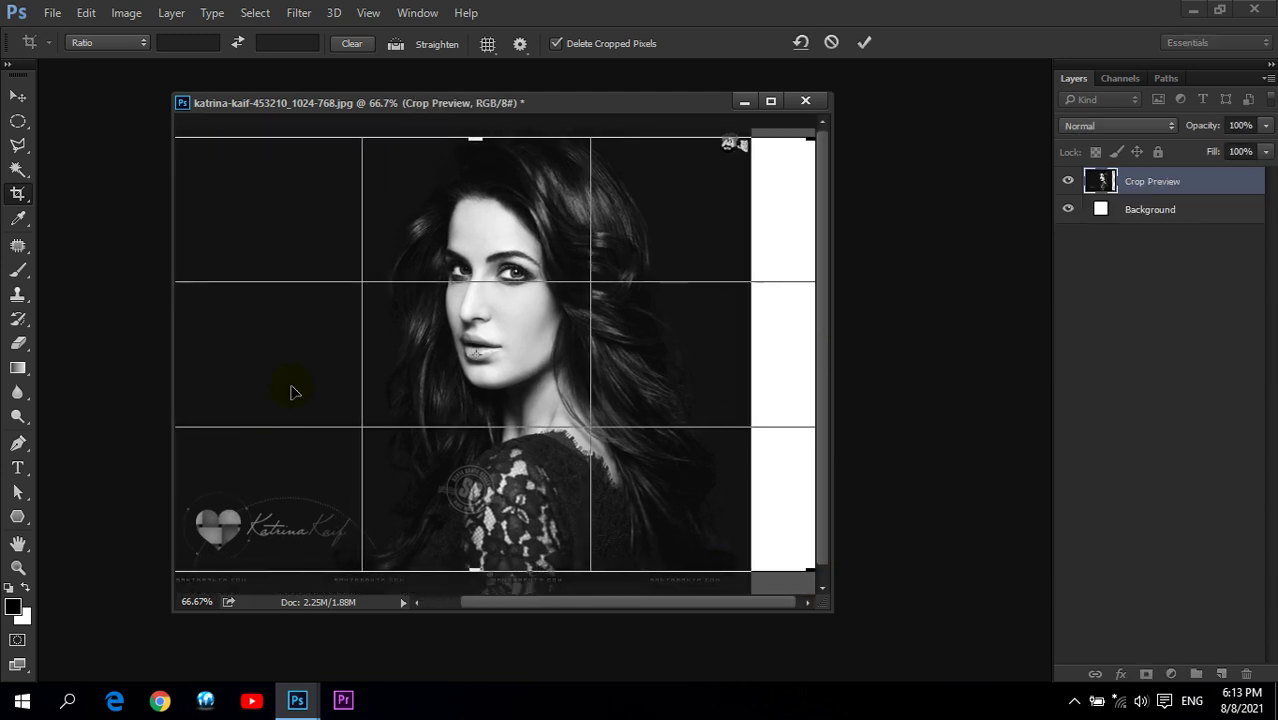
mouse_move(707, 346)
mouse_down()
mouse_move(668, 352)
mouse_move(770, 342)
mouse_up()
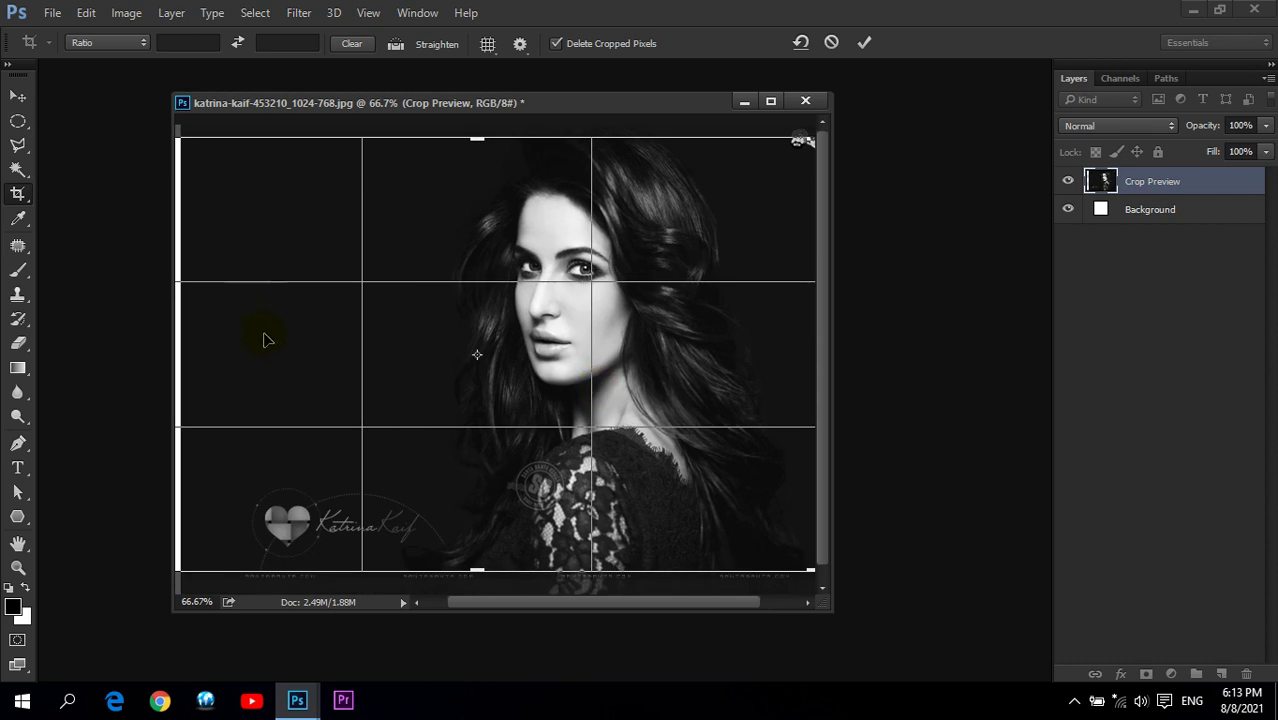
key(ctrl+z)
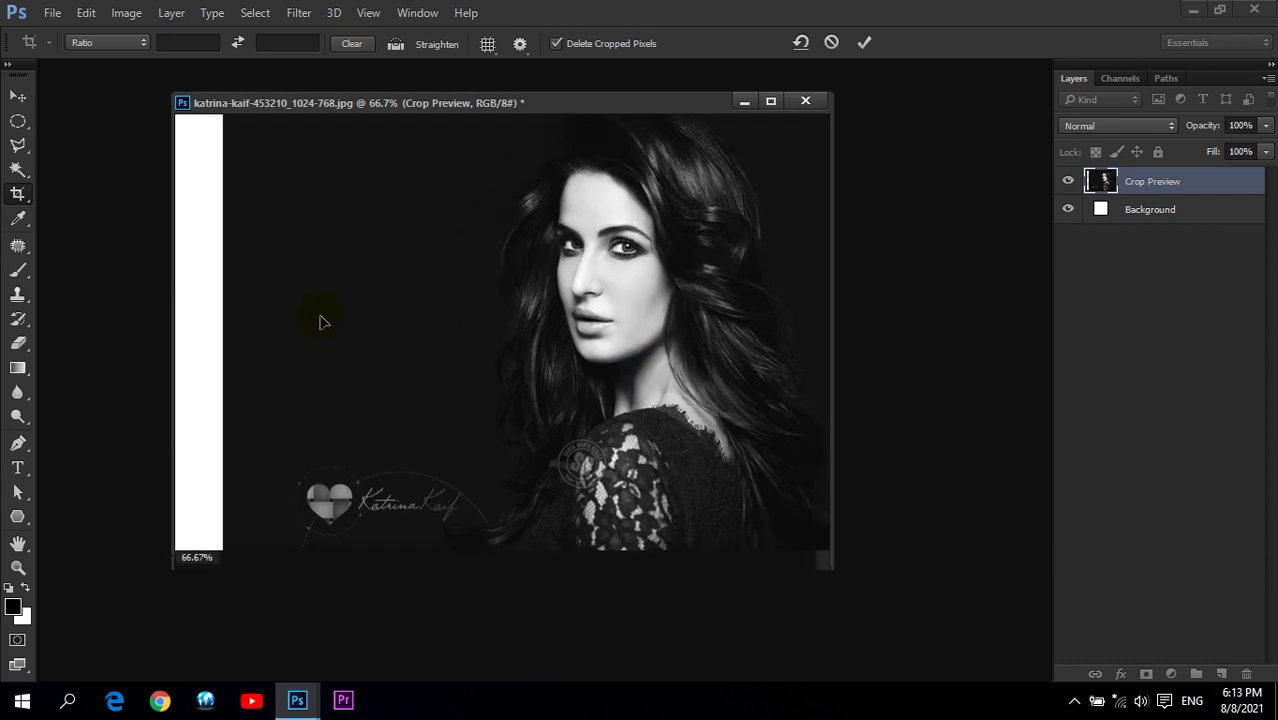
click(830, 43)
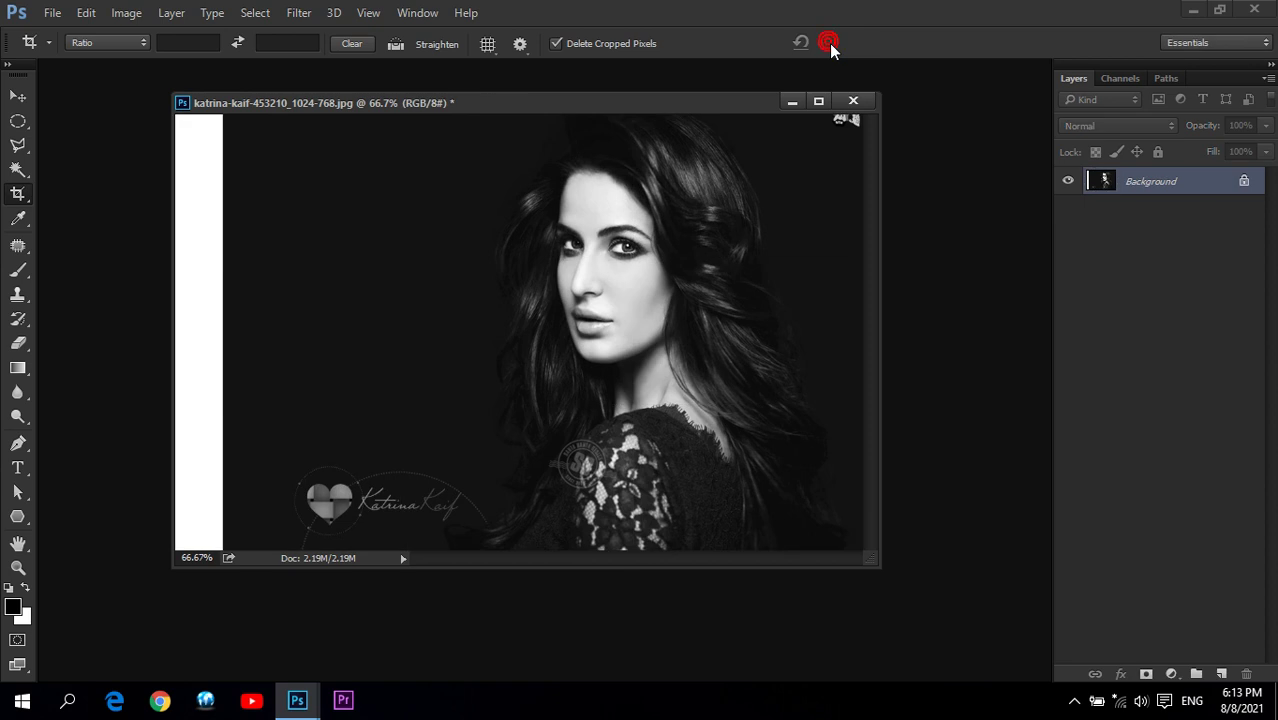
key(ctrl+z)
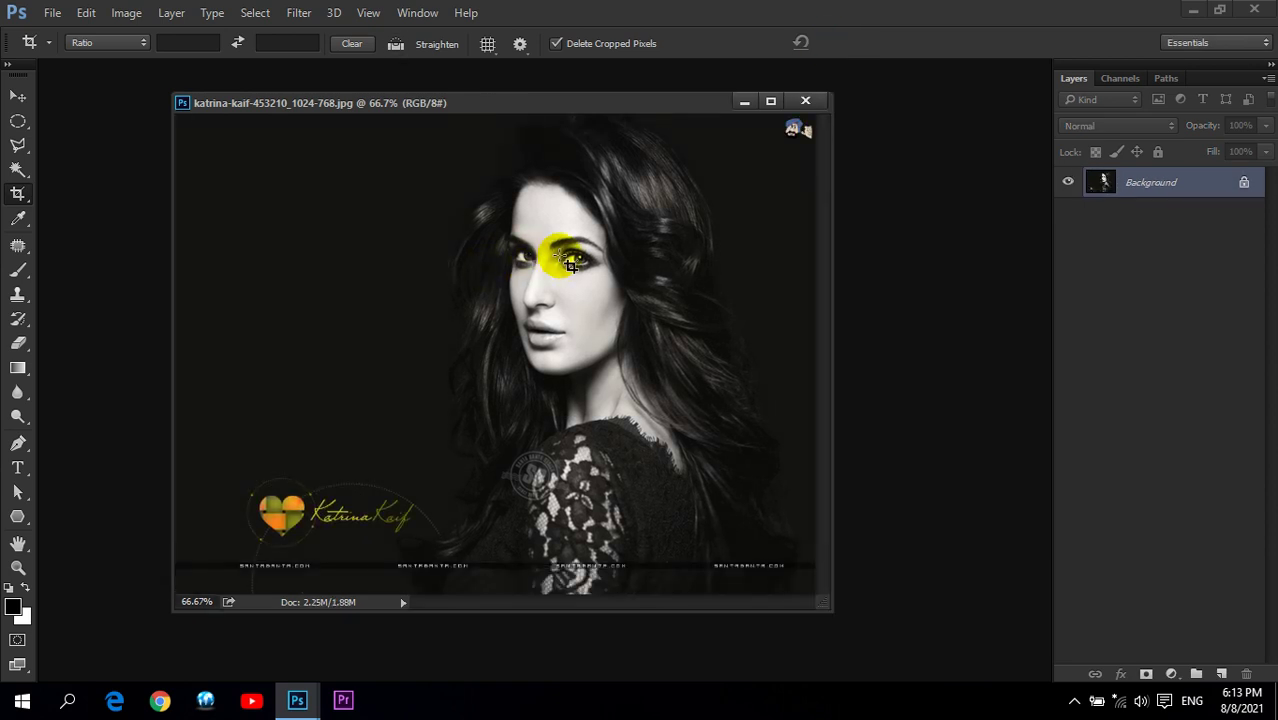
Step: Desaturate the portrait again and draw a rectangular selection over most of the photo
click(126, 13)
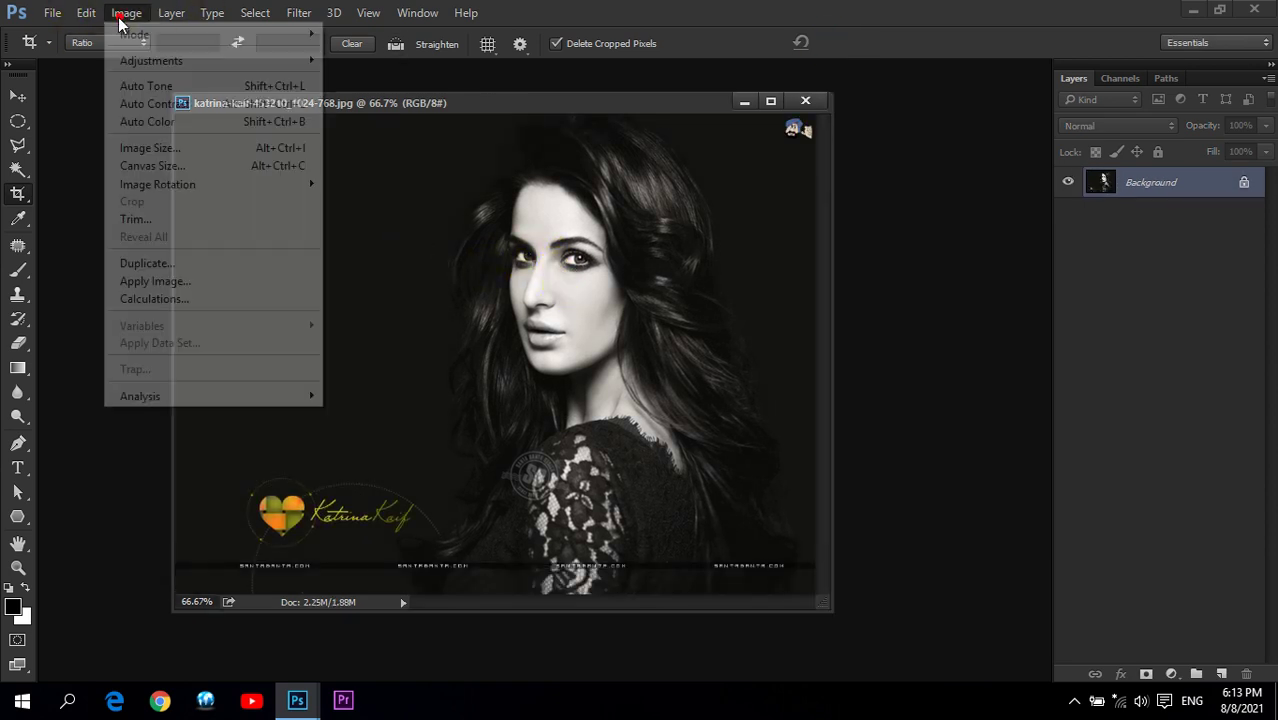
mouse_move(151, 61)
click(372, 414)
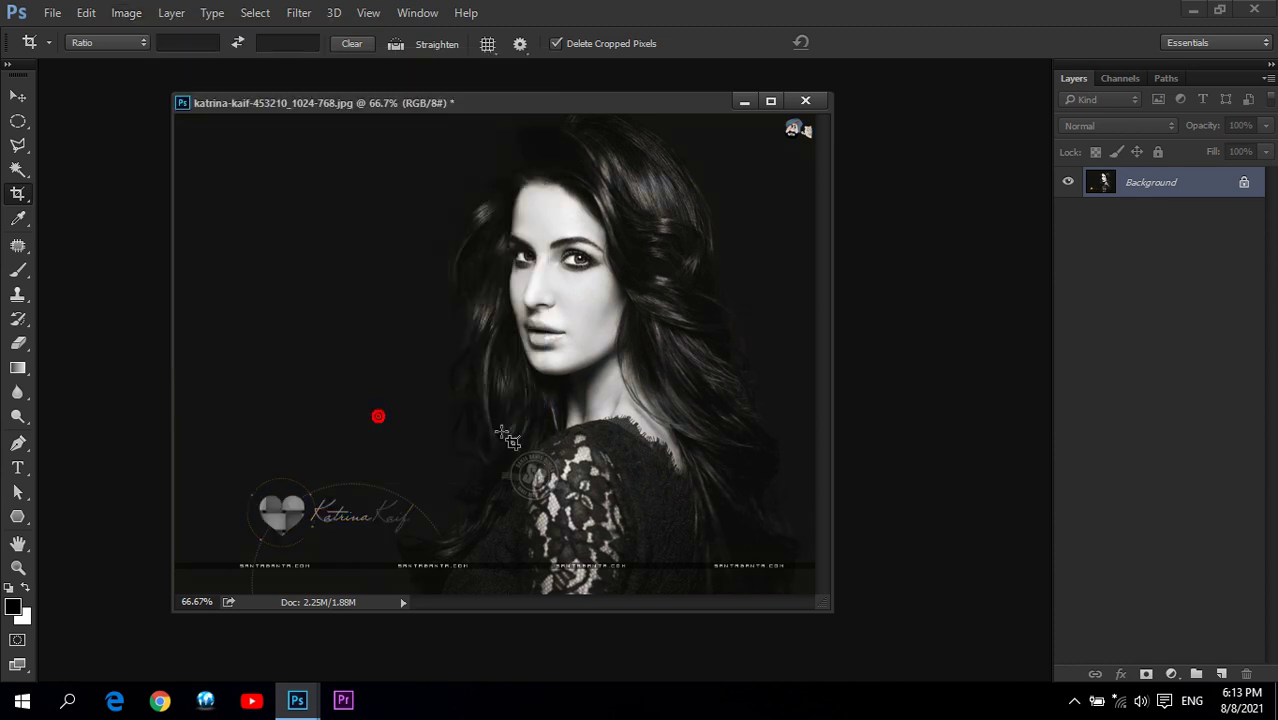
click(26, 99)
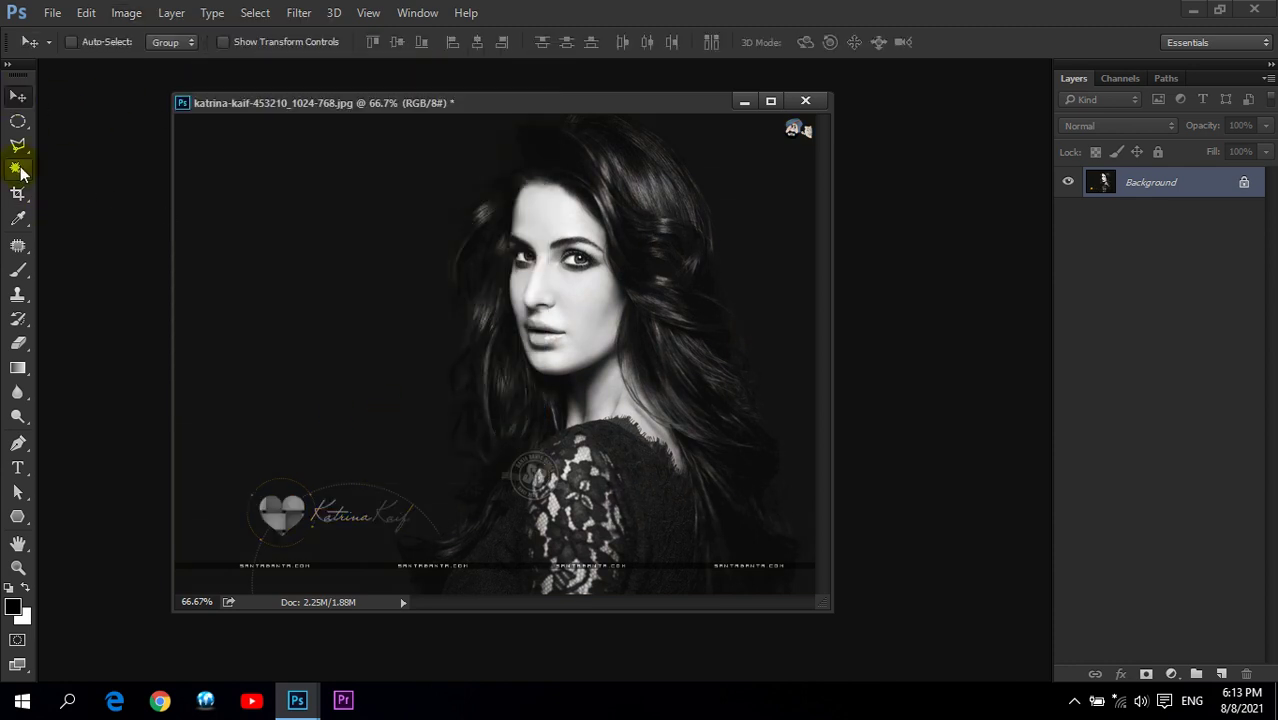
click(22, 122)
click(90, 118)
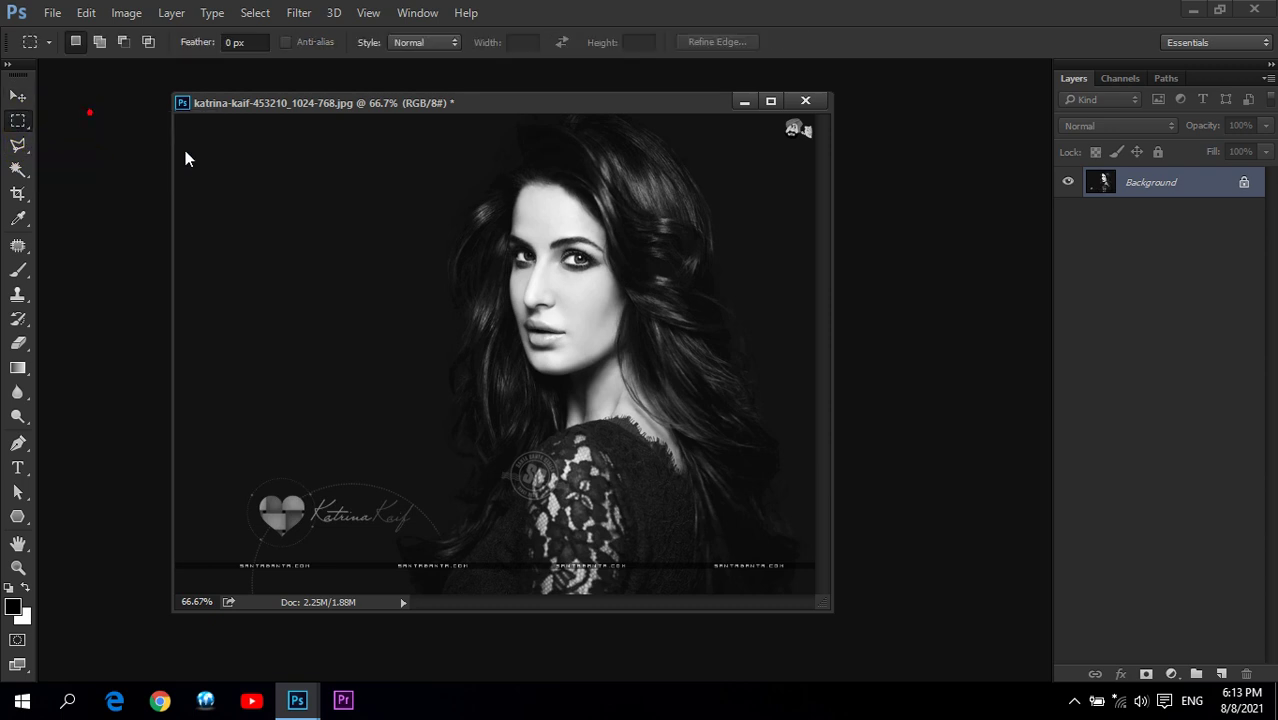
drag(196, 121, 808, 560)
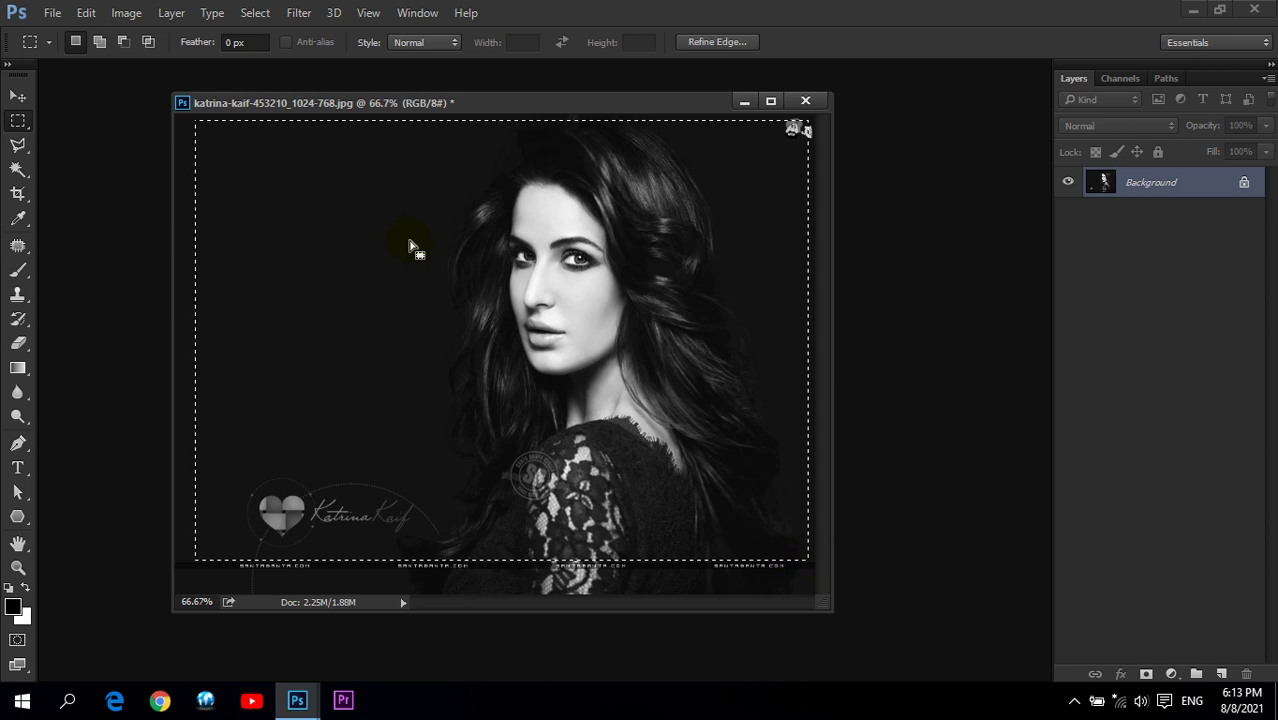
Step: Narrow the selection around the woman with Transform Selection and crop the image to it
click(255, 12)
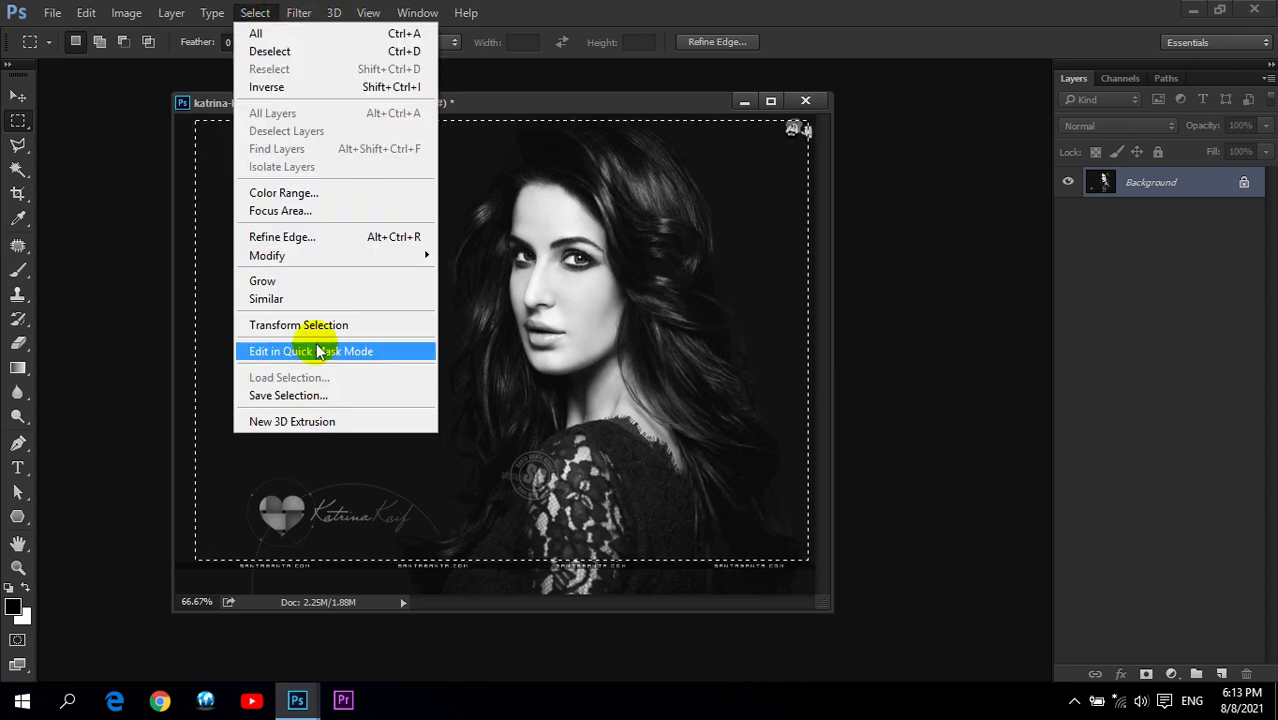
click(312, 322)
drag(808, 342, 786, 342)
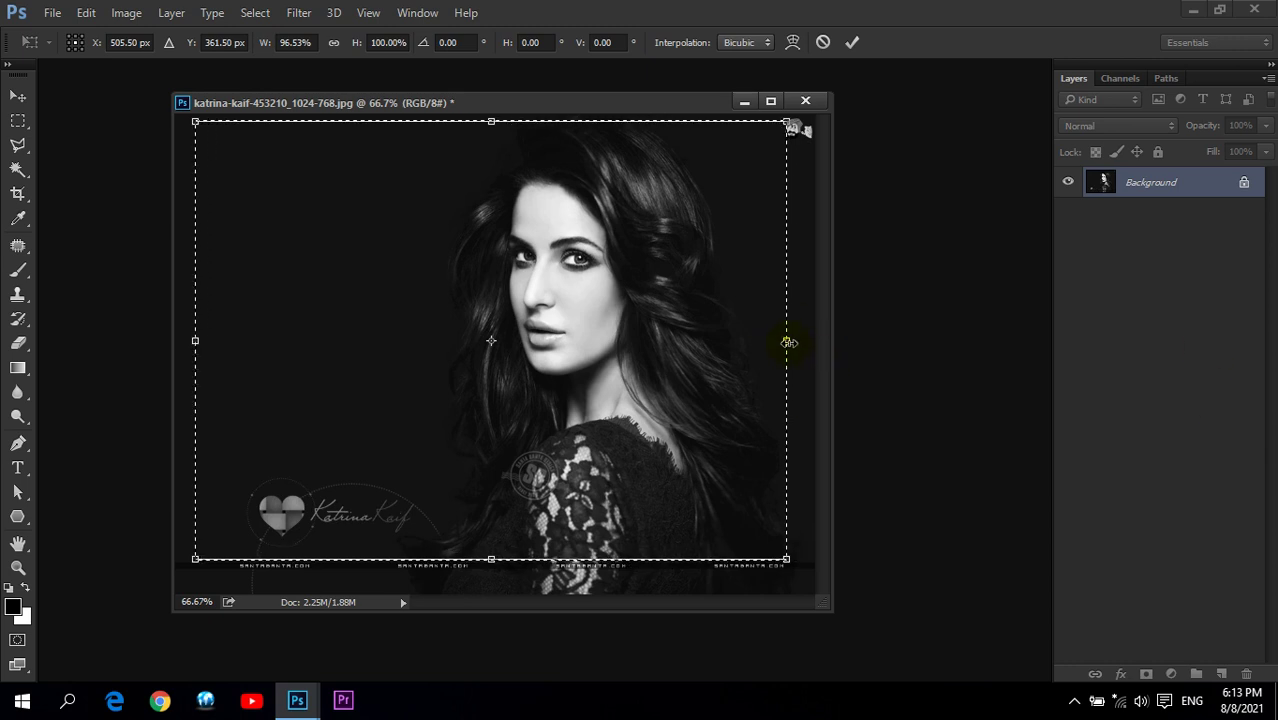
drag(786, 342, 780, 342)
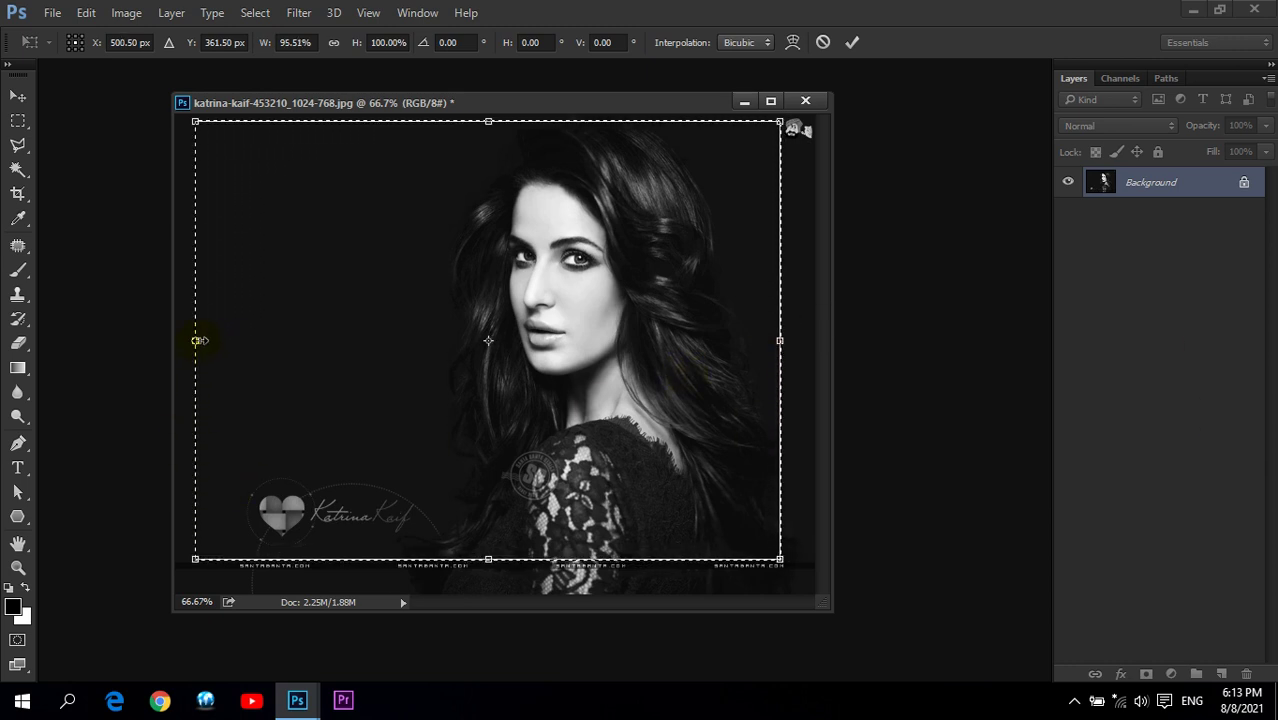
drag(200, 340, 405, 376)
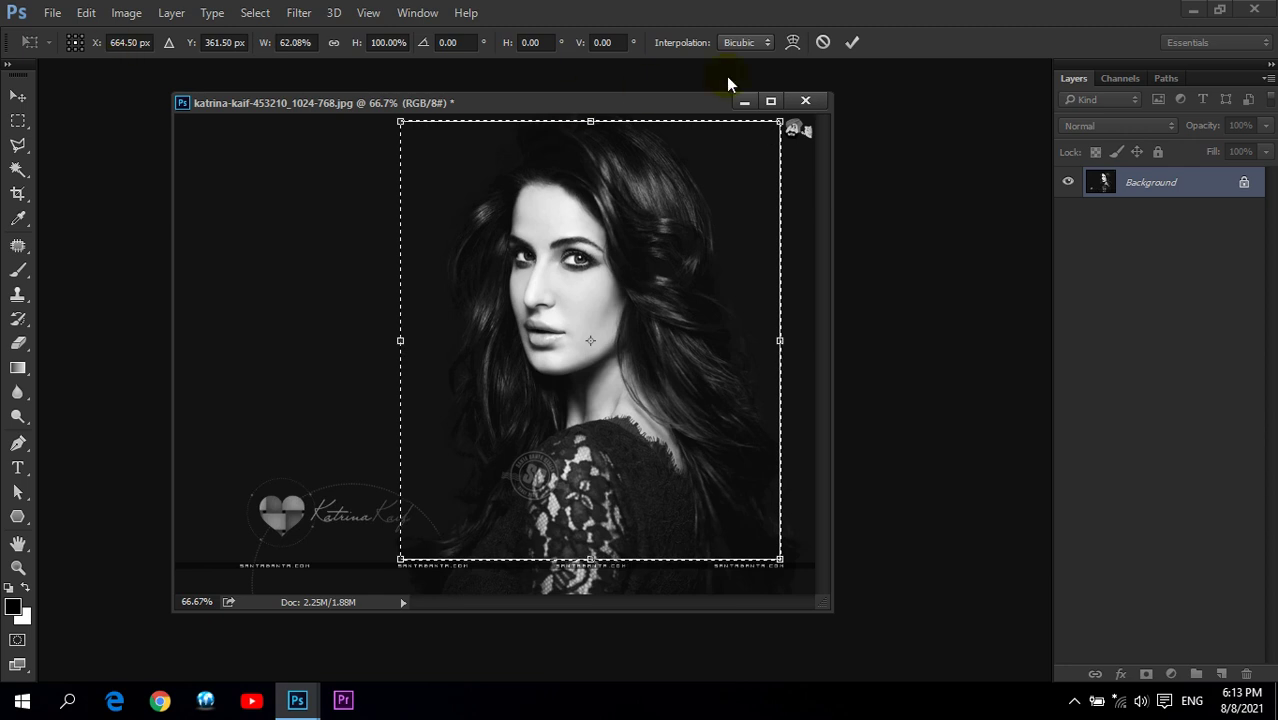
click(851, 42)
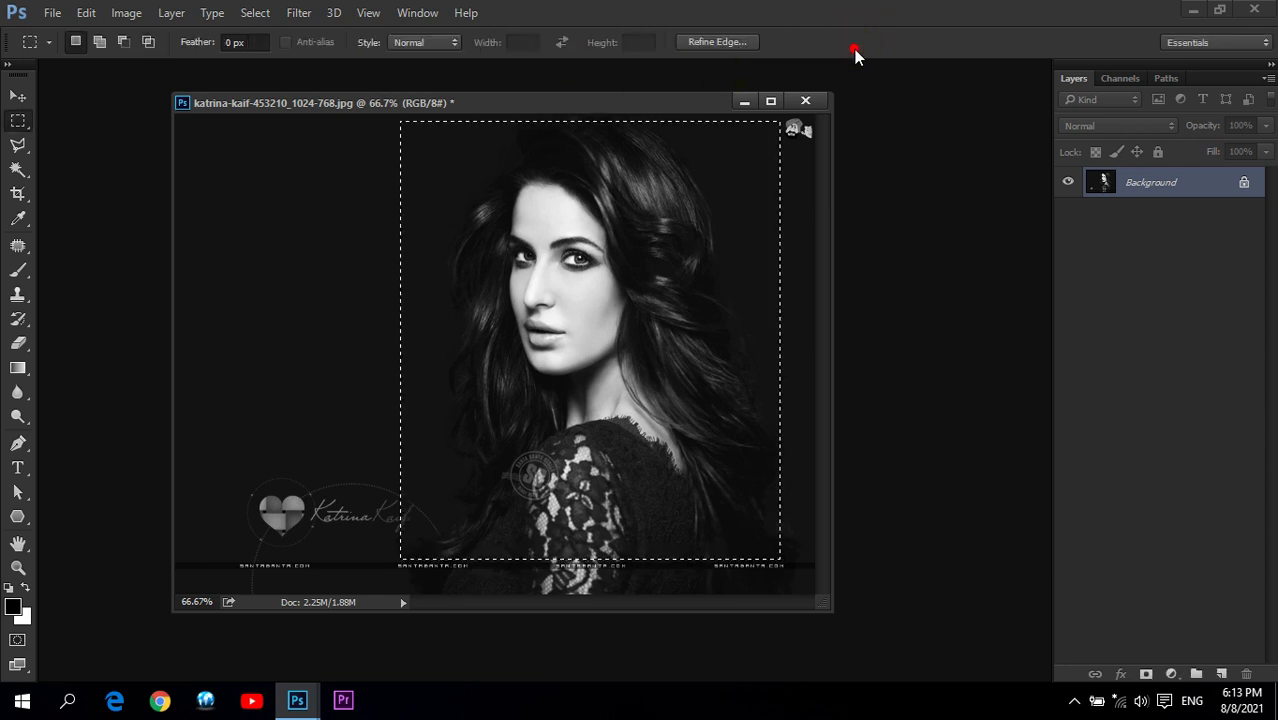
click(126, 14)
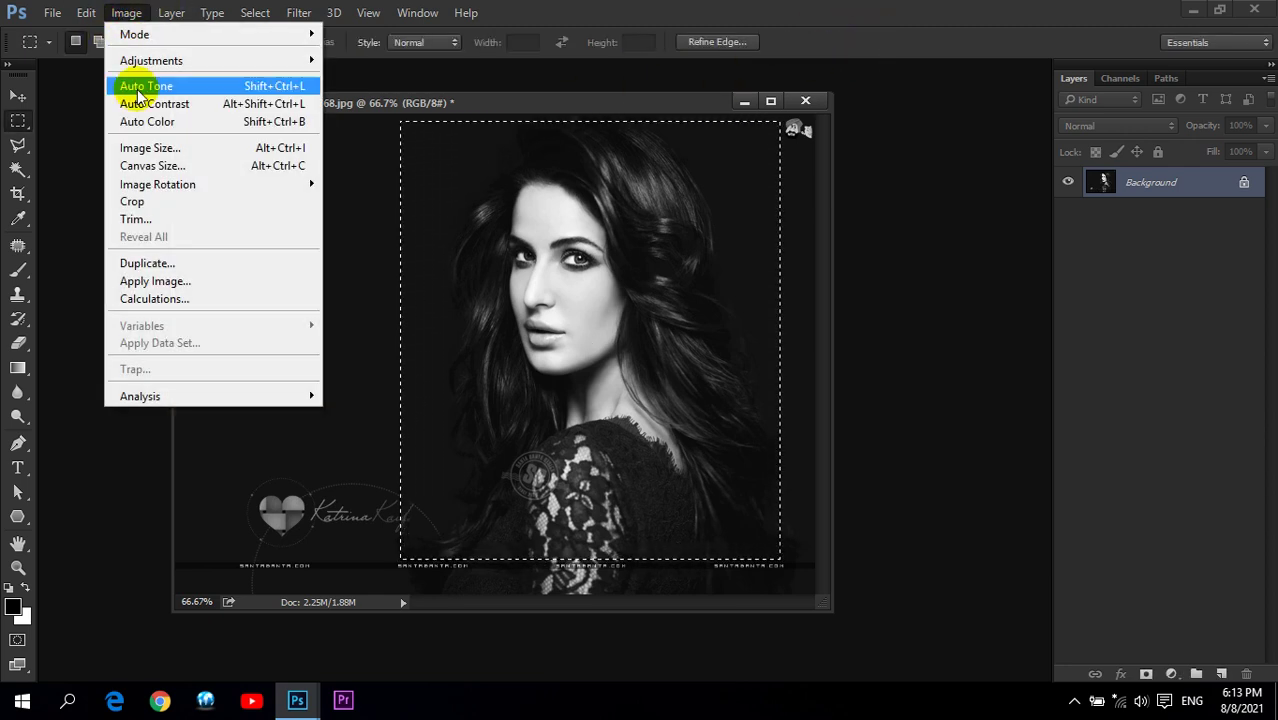
click(156, 204)
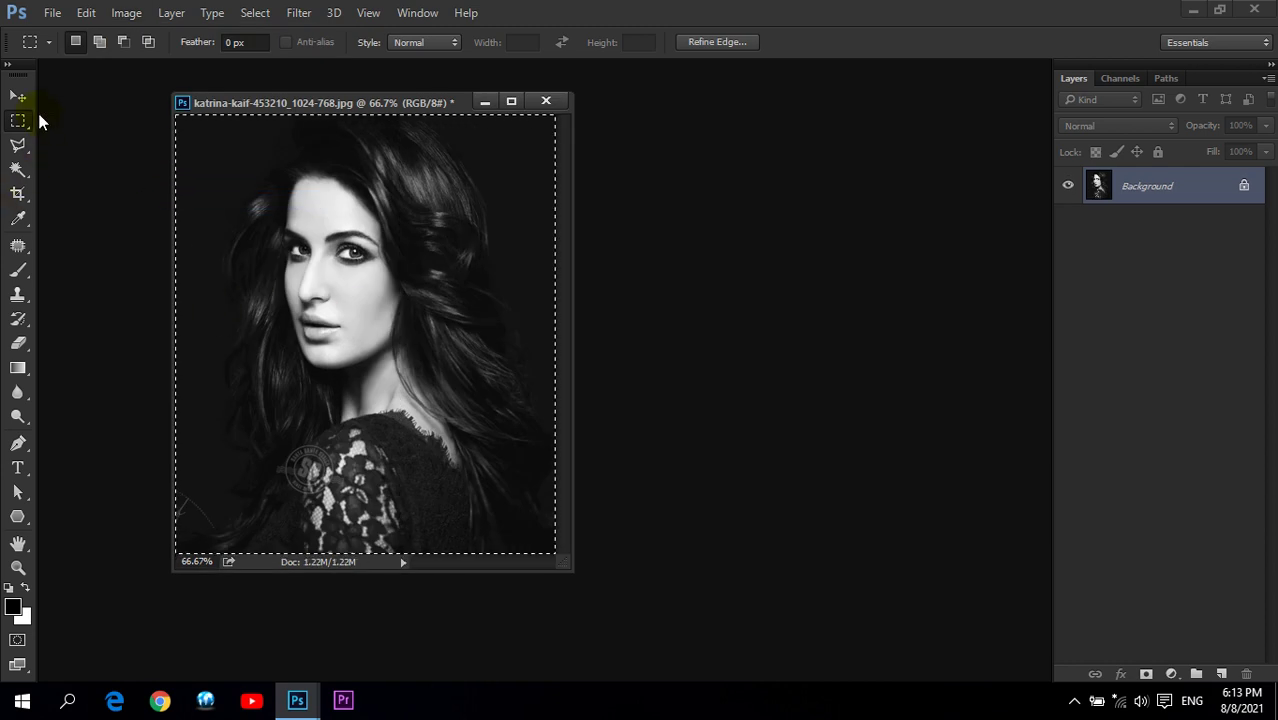
Step: Save the cropped portrait as a JPEG on the Desktop, accepting the quality settings
click(27, 102)
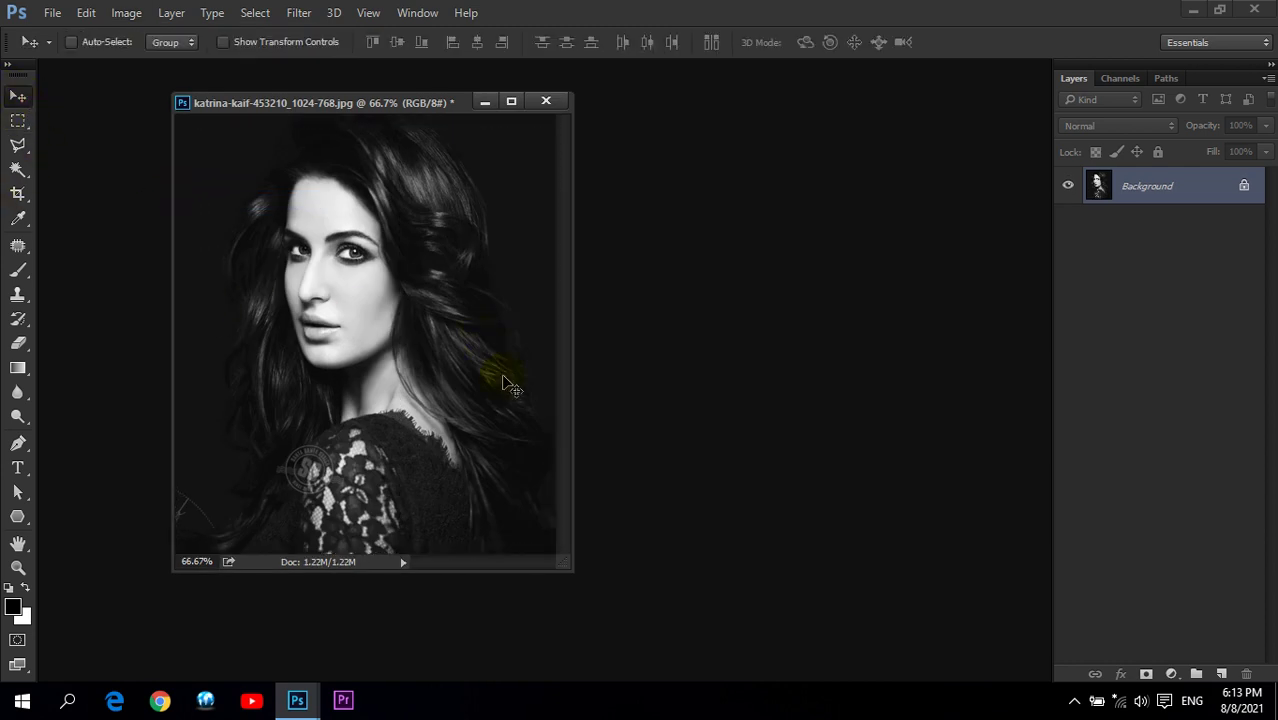
click(52, 13)
click(87, 210)
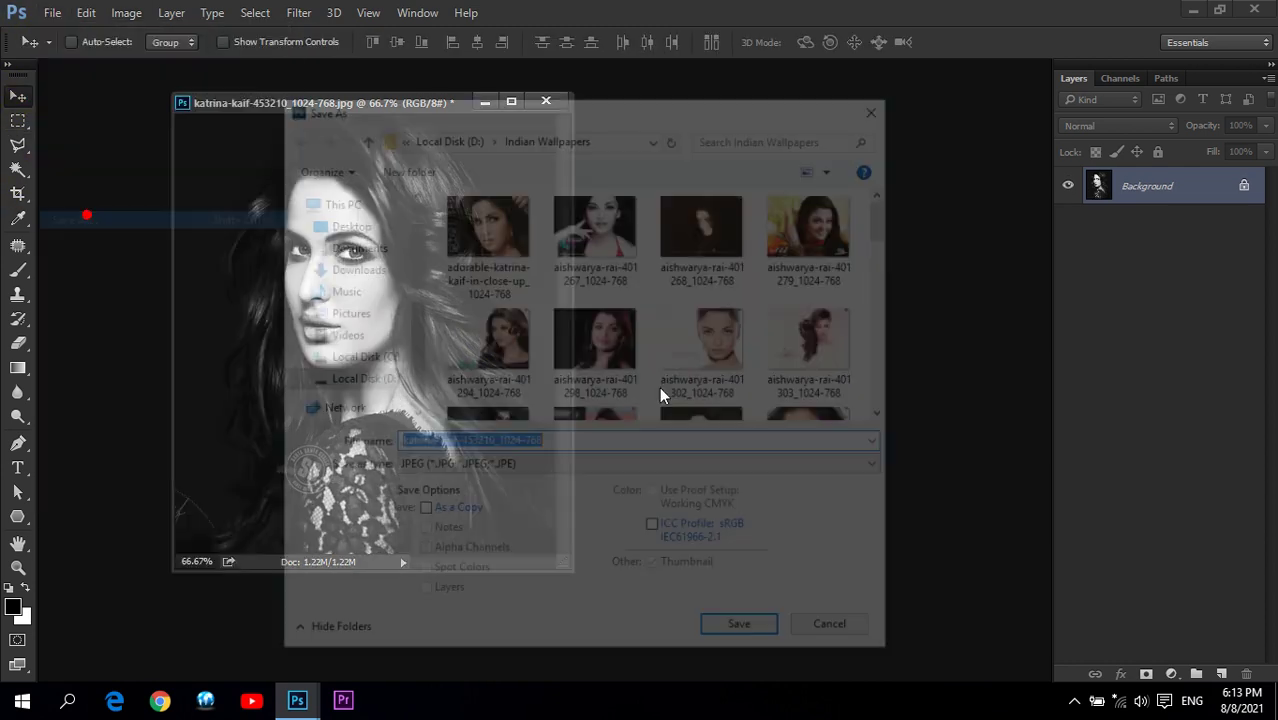
click(320, 224)
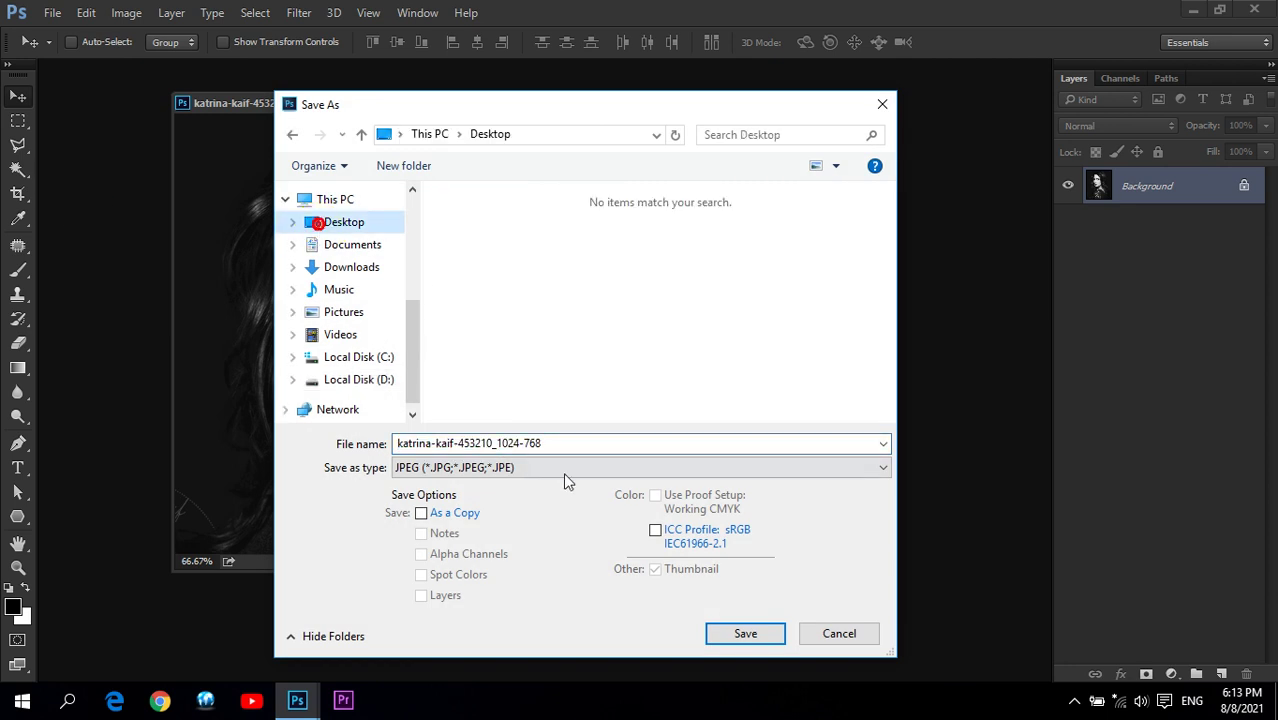
click(742, 636)
click(752, 173)
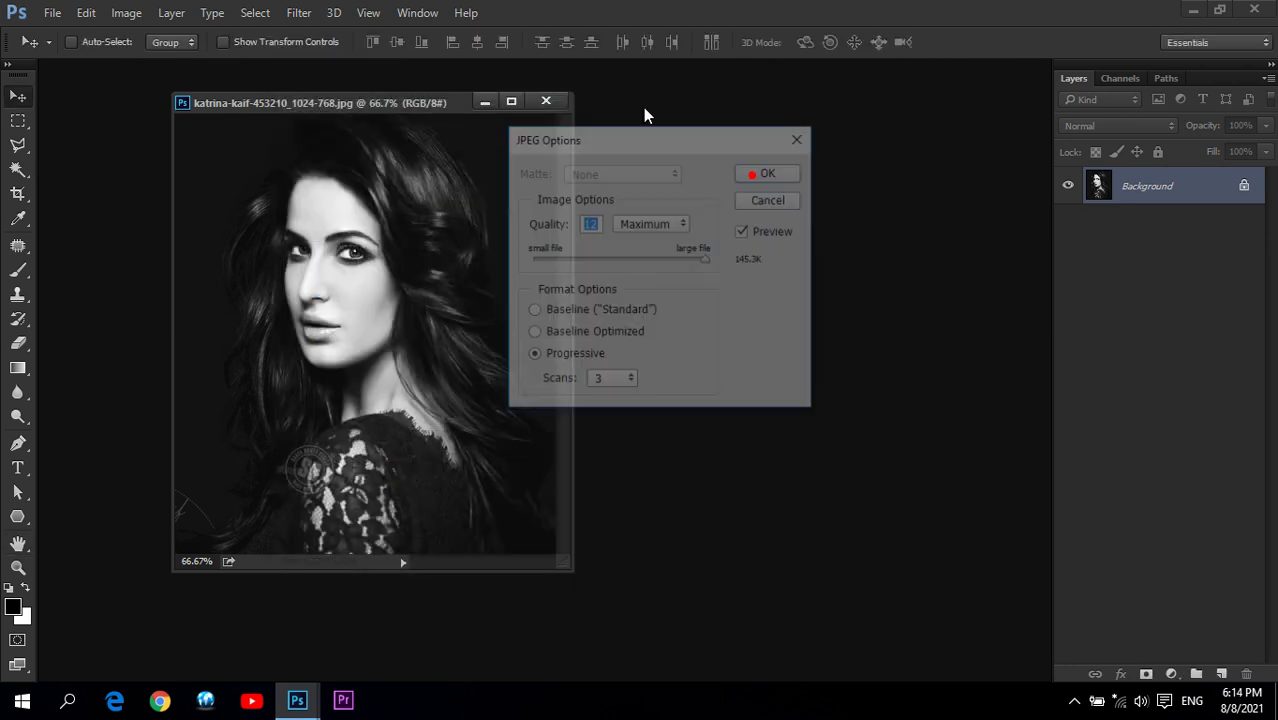
Step: Close the document and reopen the saved Desktop portrait in a floating window
click(546, 102)
key(ctrl+o)
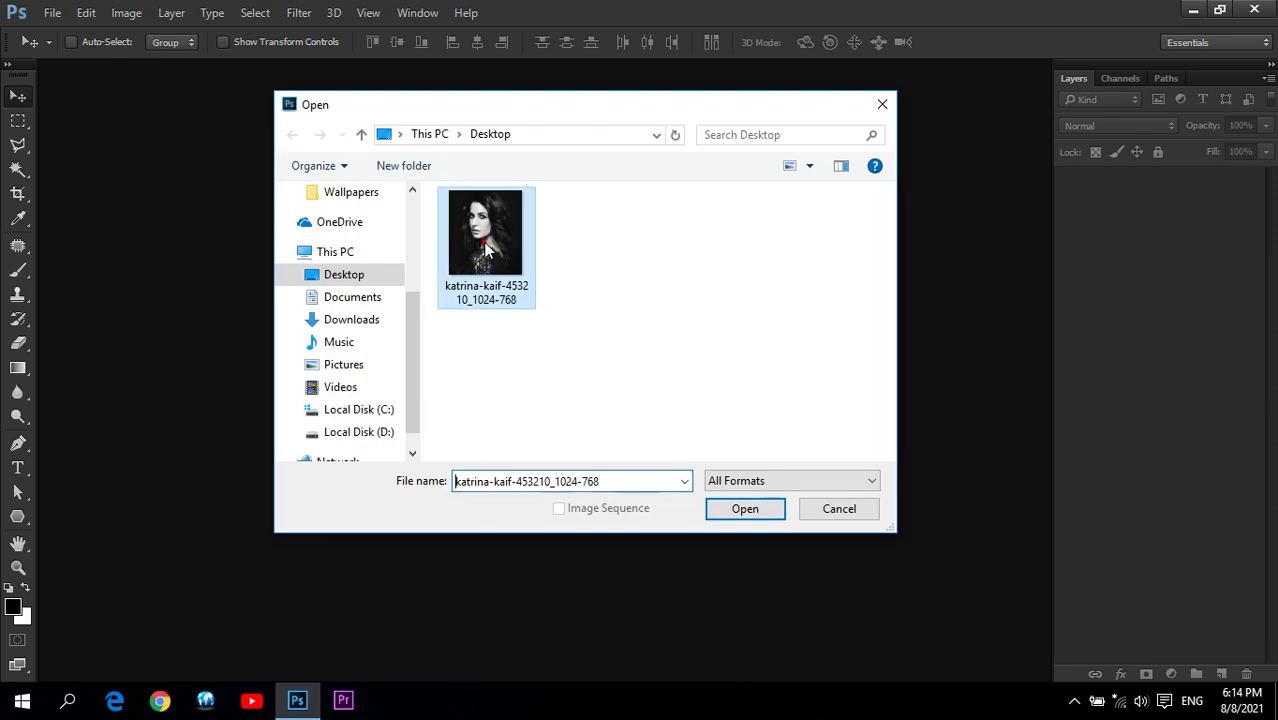
click(746, 509)
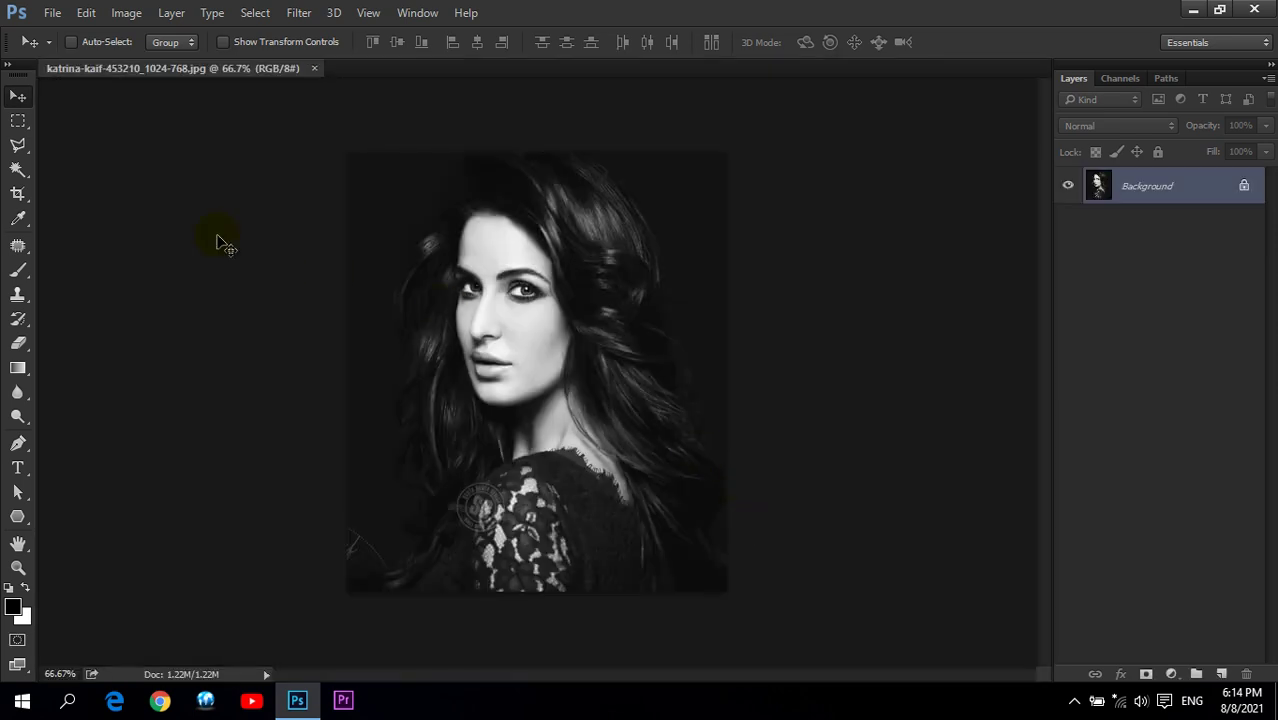
drag(198, 70, 205, 135)
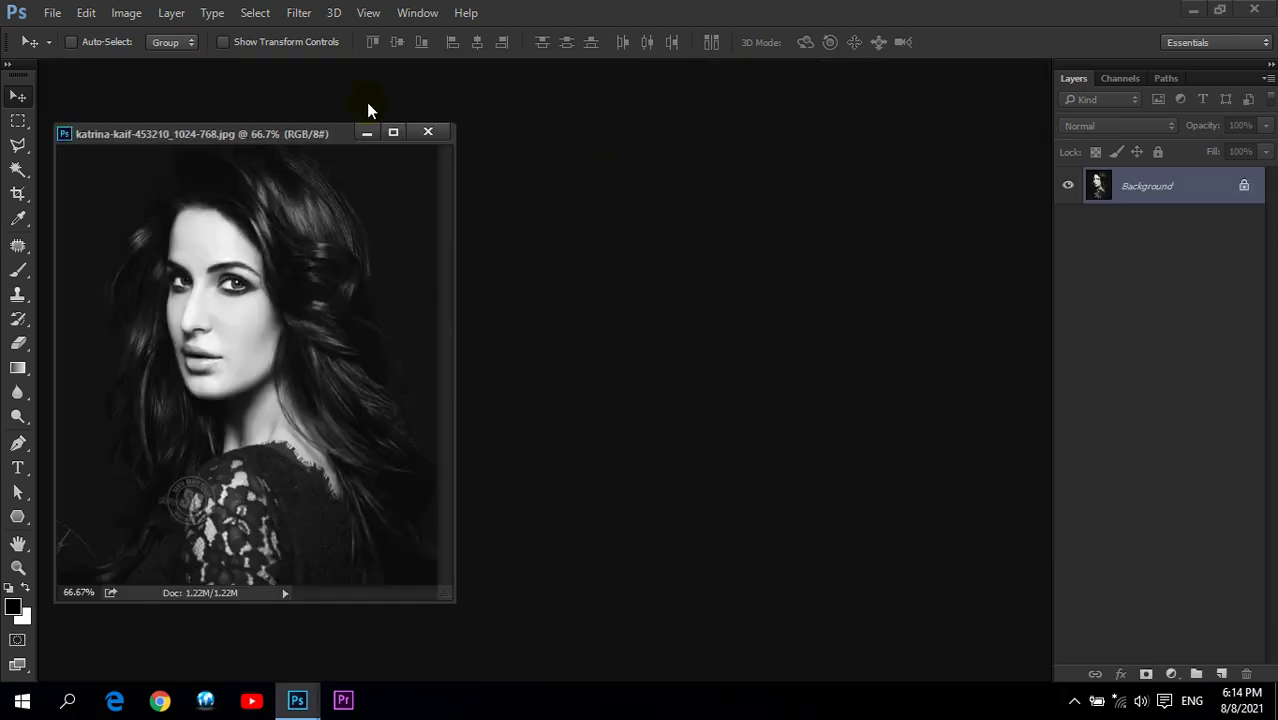
Step: Set the portrait's resolution to 300 pixels/inch in Image Size
drag(290, 137, 423, 140)
right_click(380, 138)
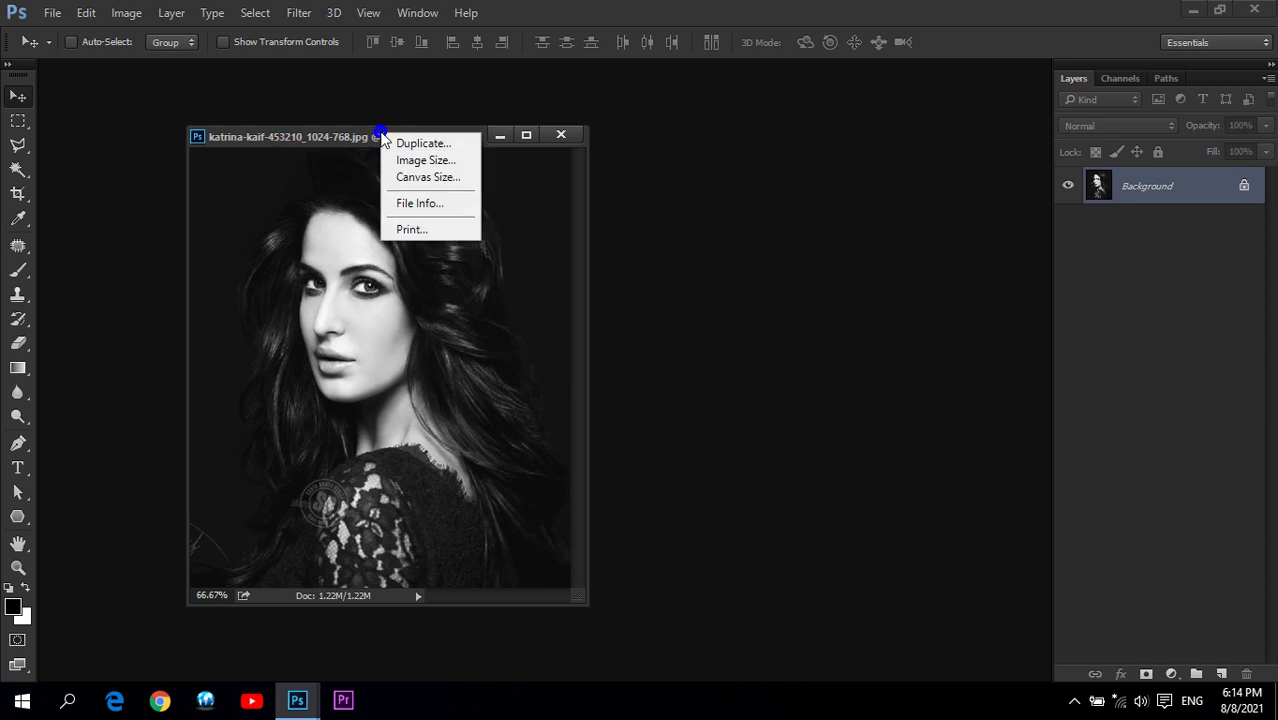
click(430, 160)
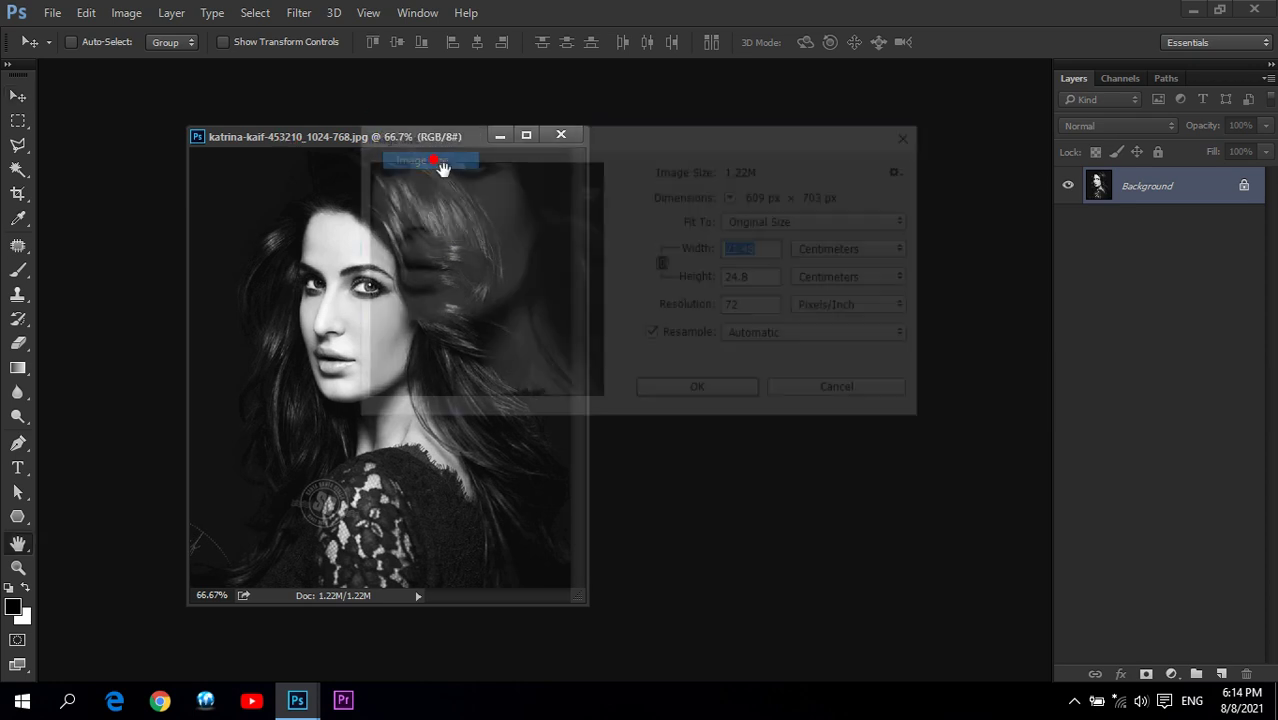
double_click(748, 306)
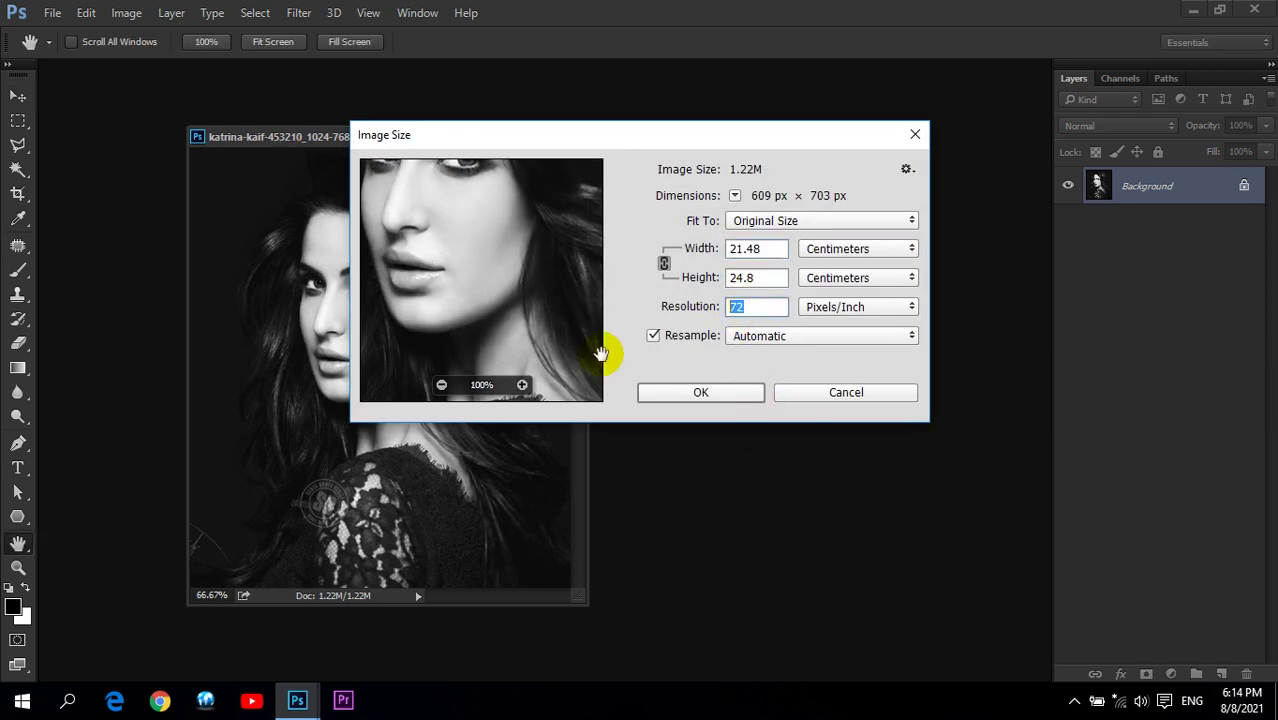
text(300)
click(727, 394)
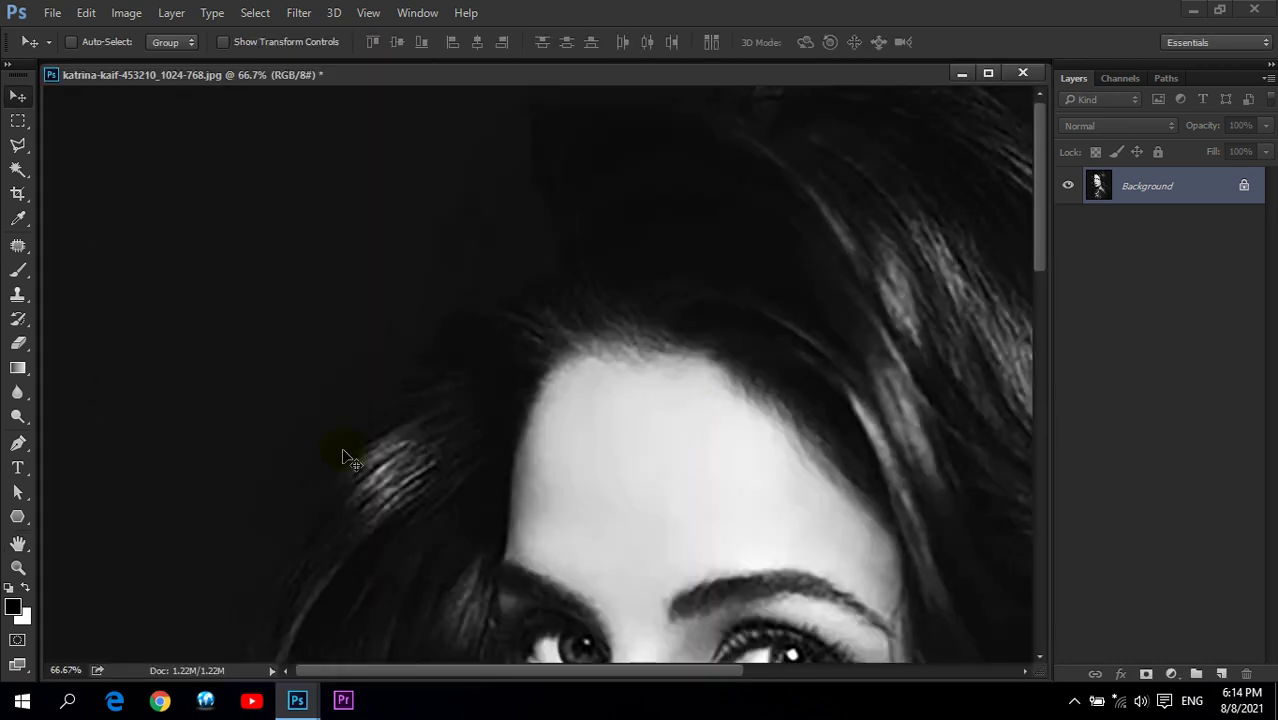
Step: Fit the image on screen, close and save it, then reopen it in a floating window
click(22, 565)
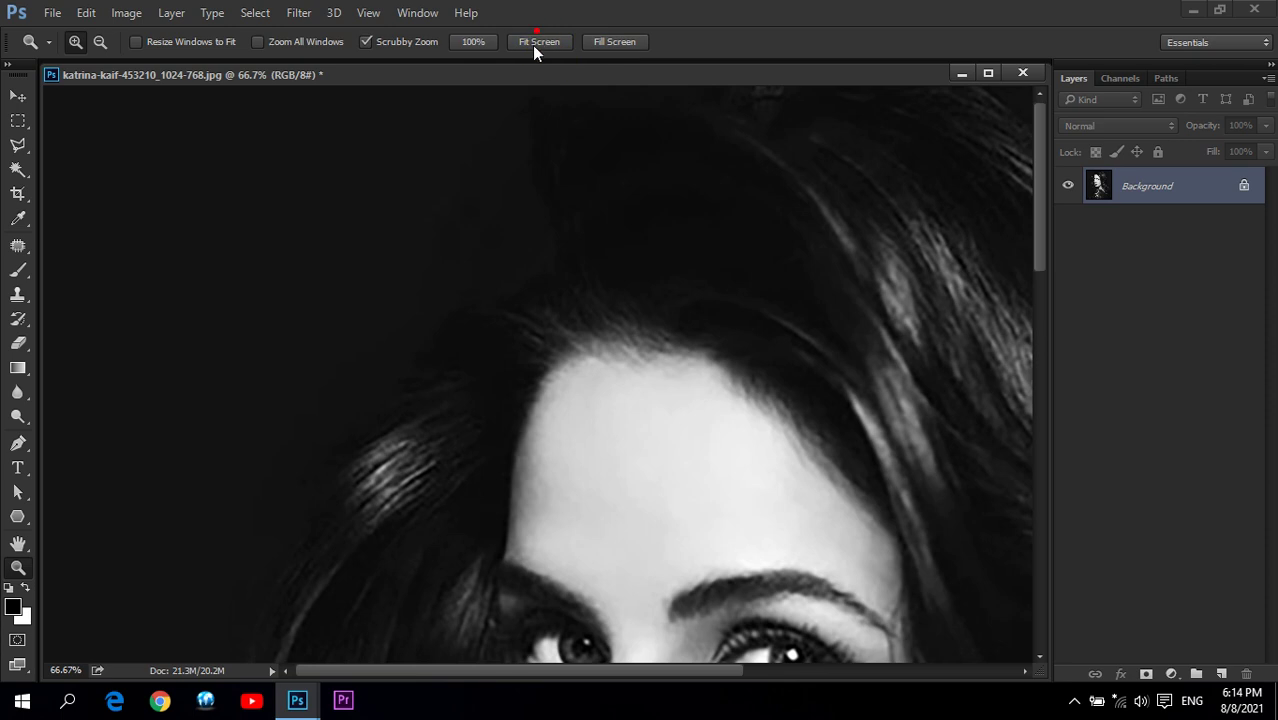
click(537, 44)
drag(348, 84, 566, 108)
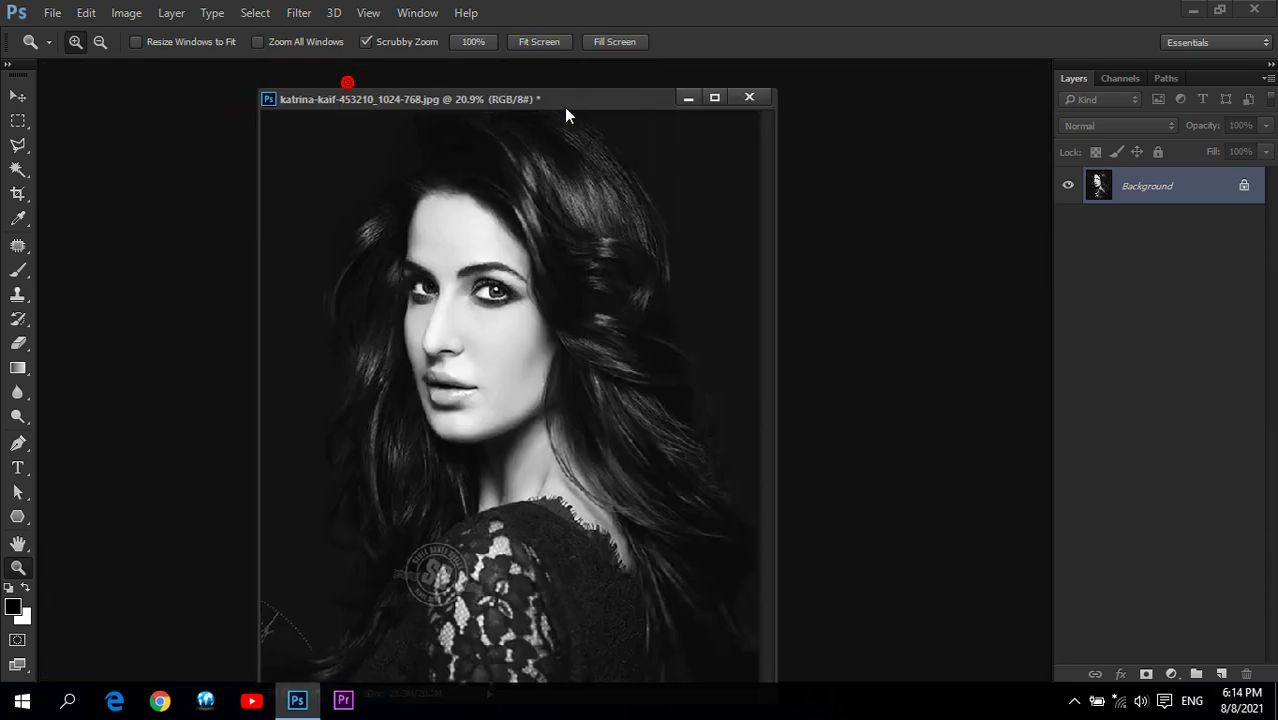
click(749, 97)
double_click(583, 173)
click(503, 216)
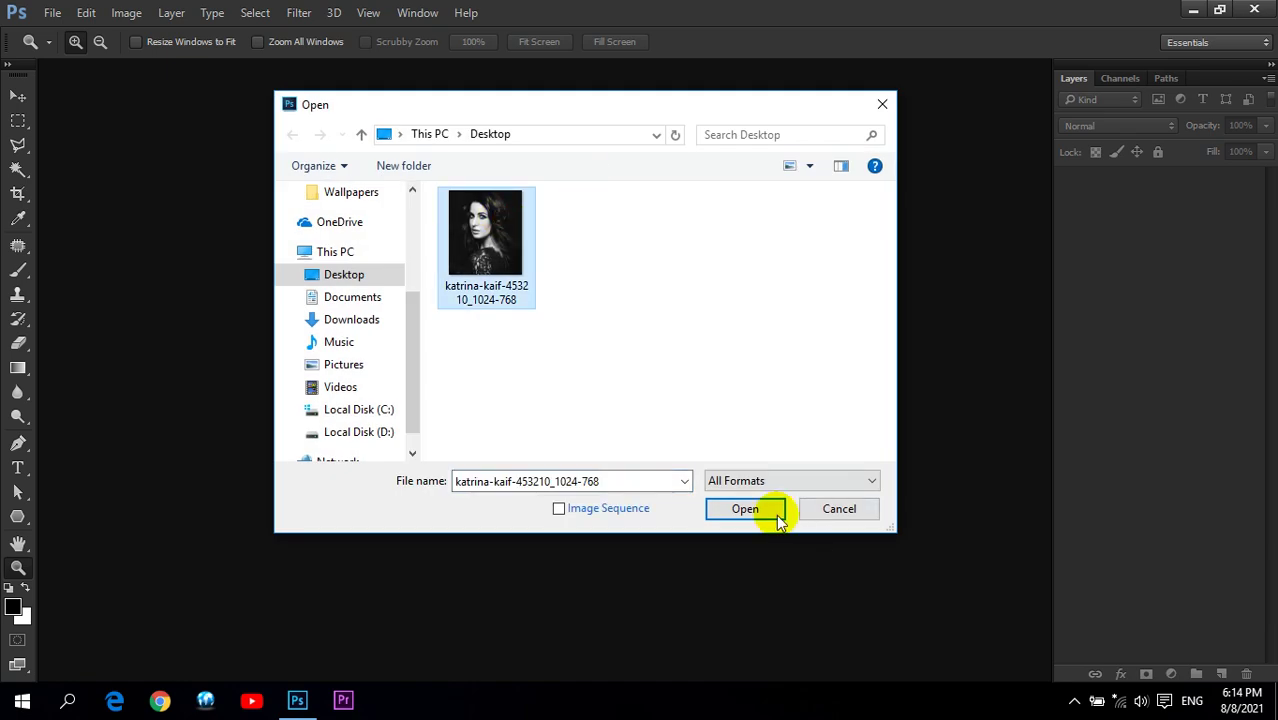
click(765, 511)
mouse_move(220, 68)
mouse_down()
mouse_move(240, 136)
mouse_move(488, 142)
mouse_up()
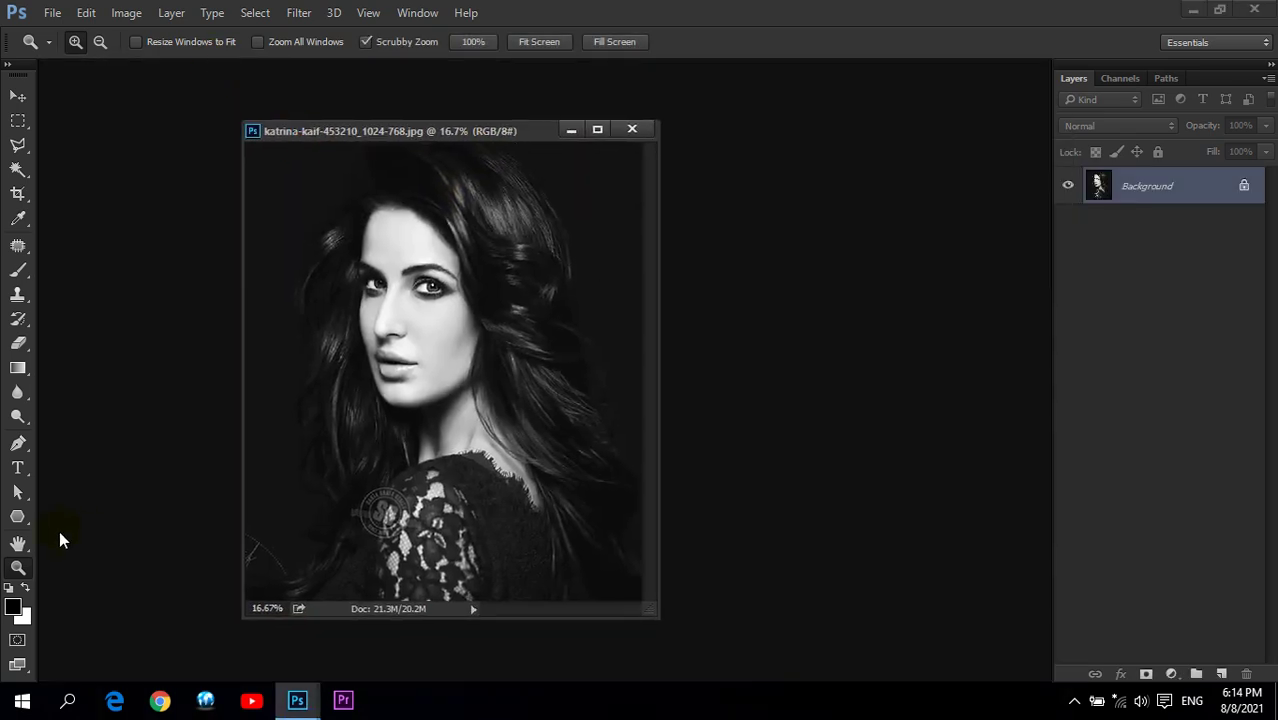
click(519, 44)
drag(547, 85, 576, 83)
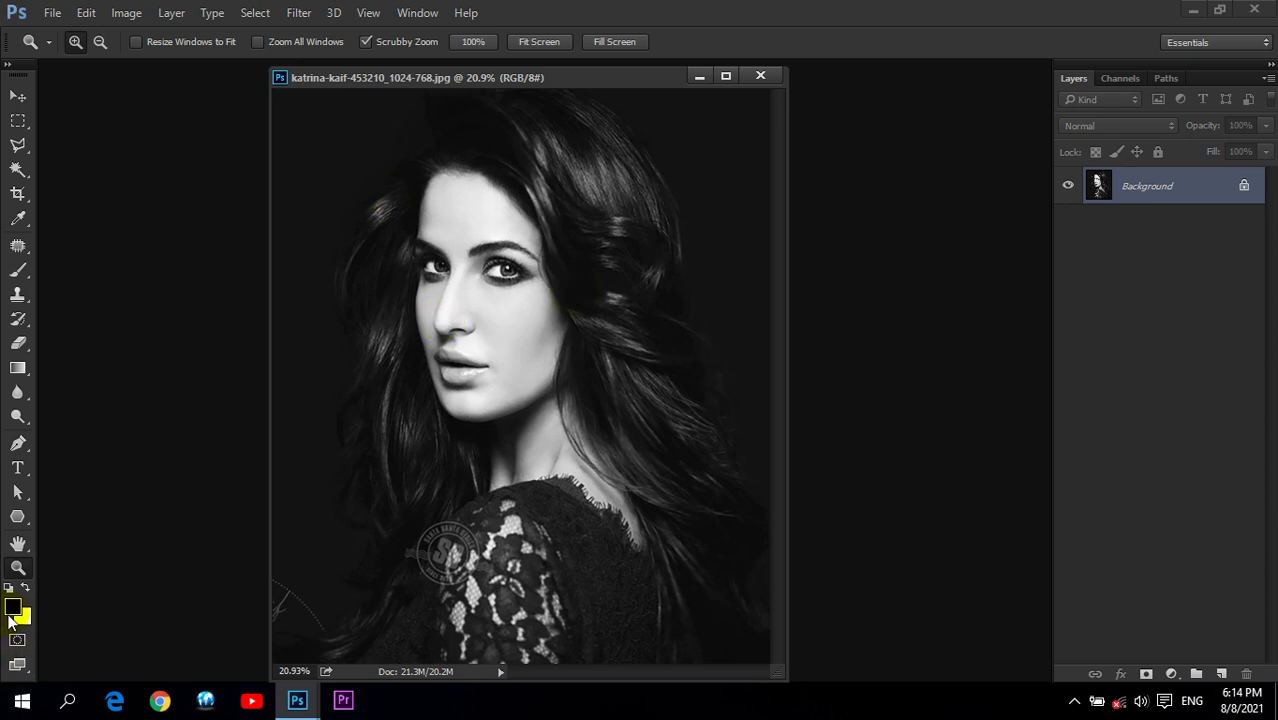
click(13, 607)
click(718, 192)
click(870, 218)
click(958, 385)
click(776, 208)
click(864, 205)
click(787, 206)
key(z)
click(1138, 201)
Step: Open a colour photo of the woman from D:\Indian Wallpapers and float it beside the portrait
double_click(941, 225)
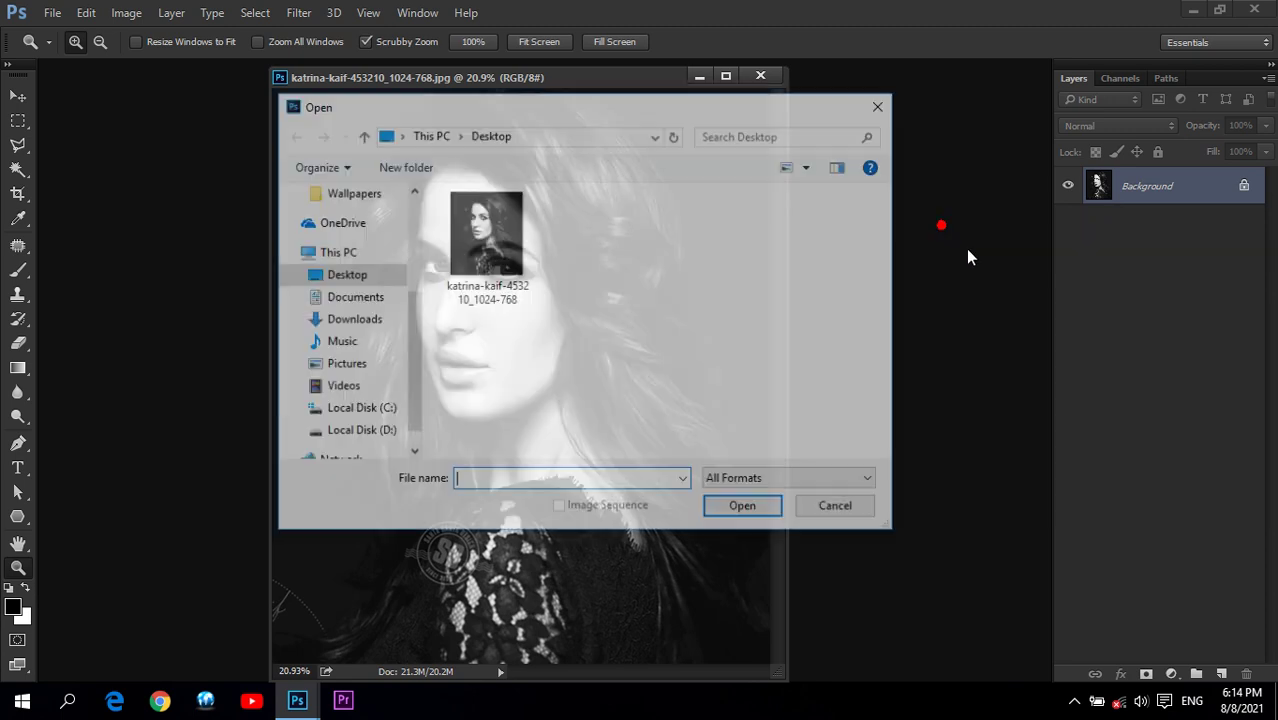
click(362, 432)
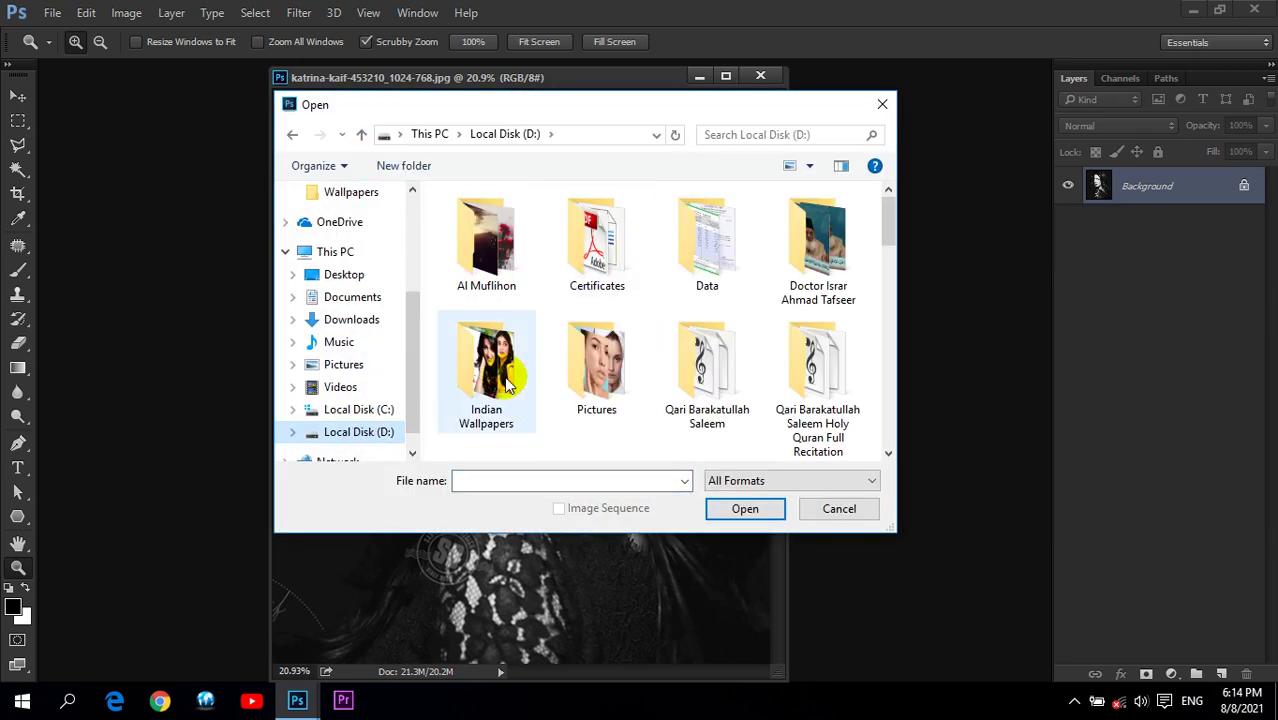
double_click(486, 370)
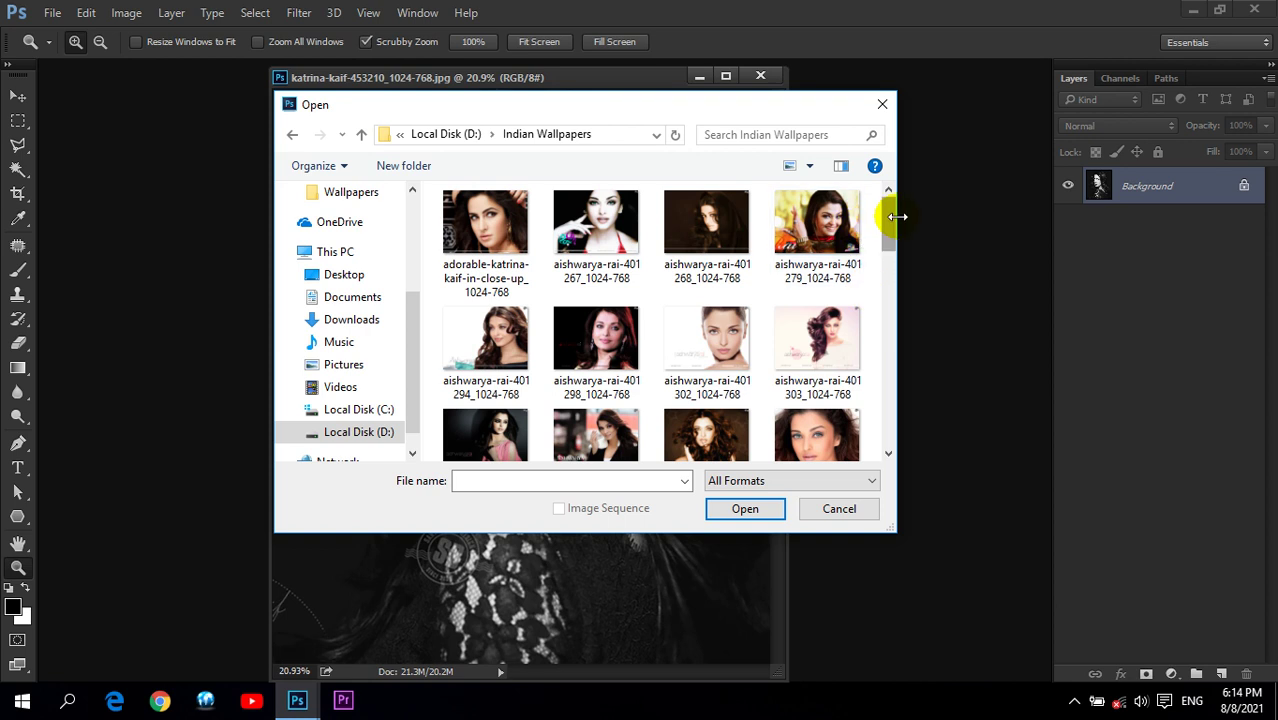
mouse_move(897, 238)
mouse_down()
mouse_move(879, 298)
mouse_move(887, 328)
mouse_up()
scroll(880, 241, down, 2)
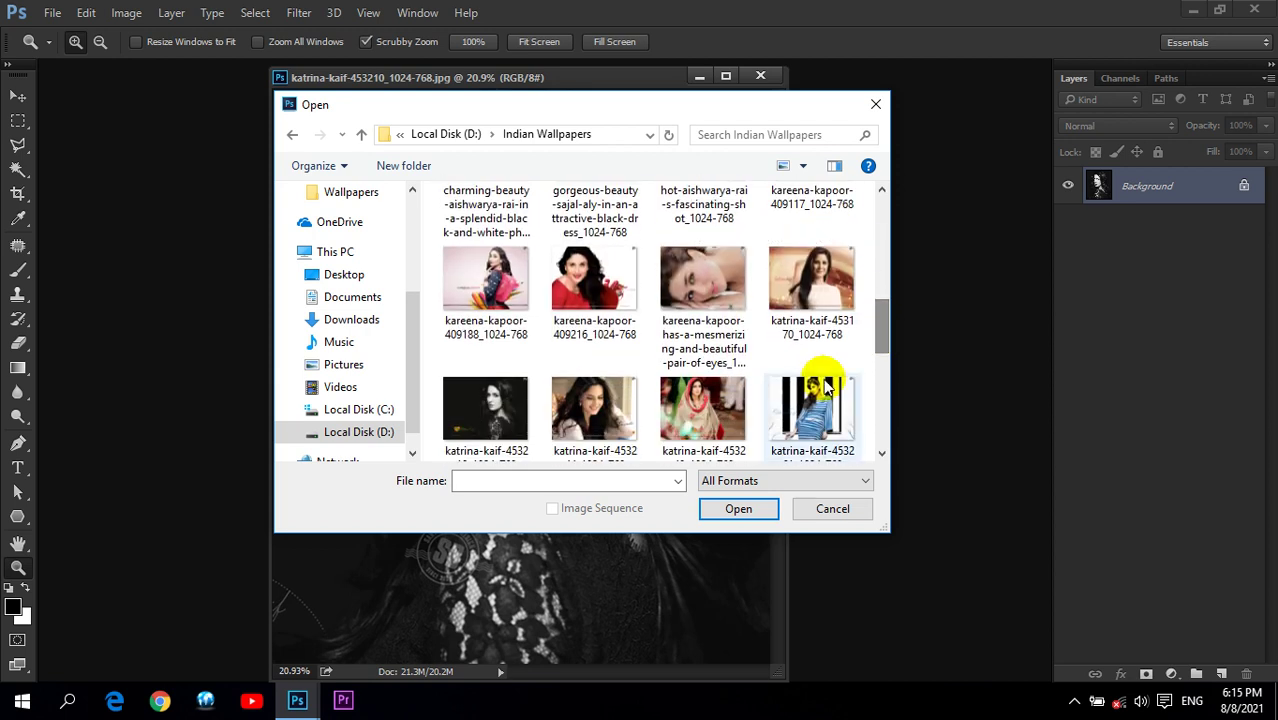
click(594, 410)
click(738, 508)
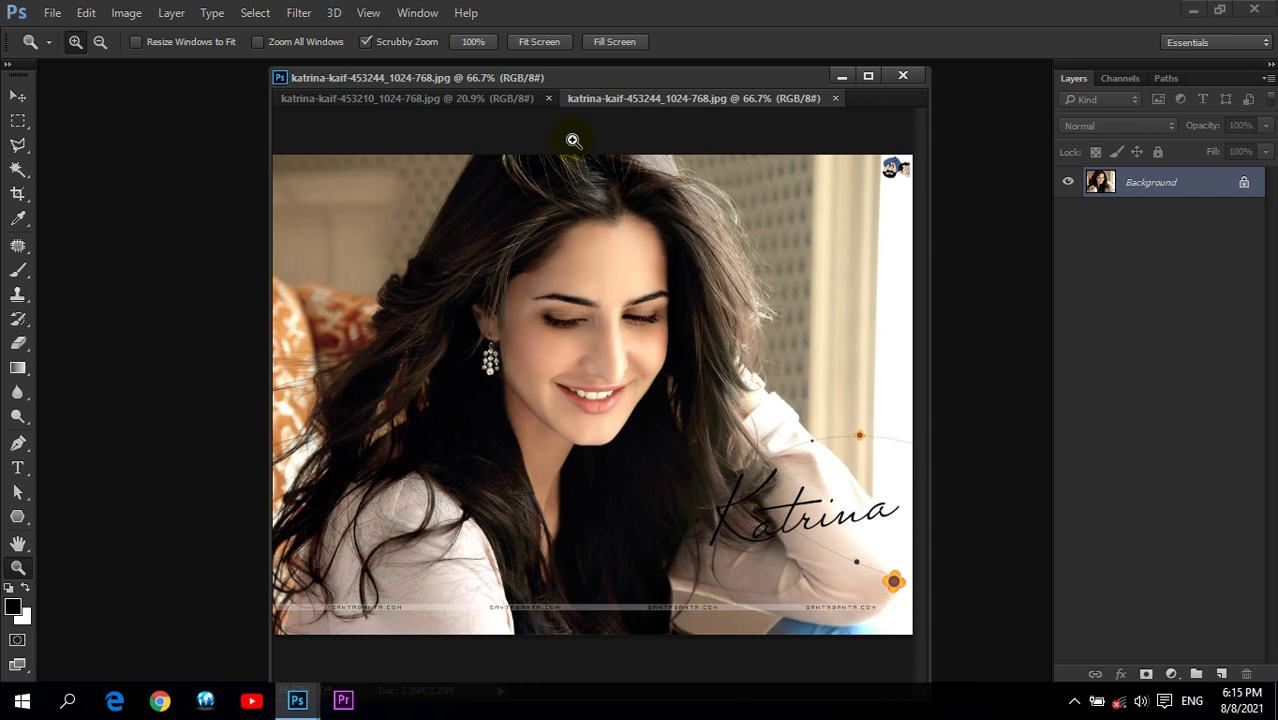
mouse_move(611, 98)
mouse_down()
mouse_move(632, 134)
mouse_move(642, 112)
mouse_up()
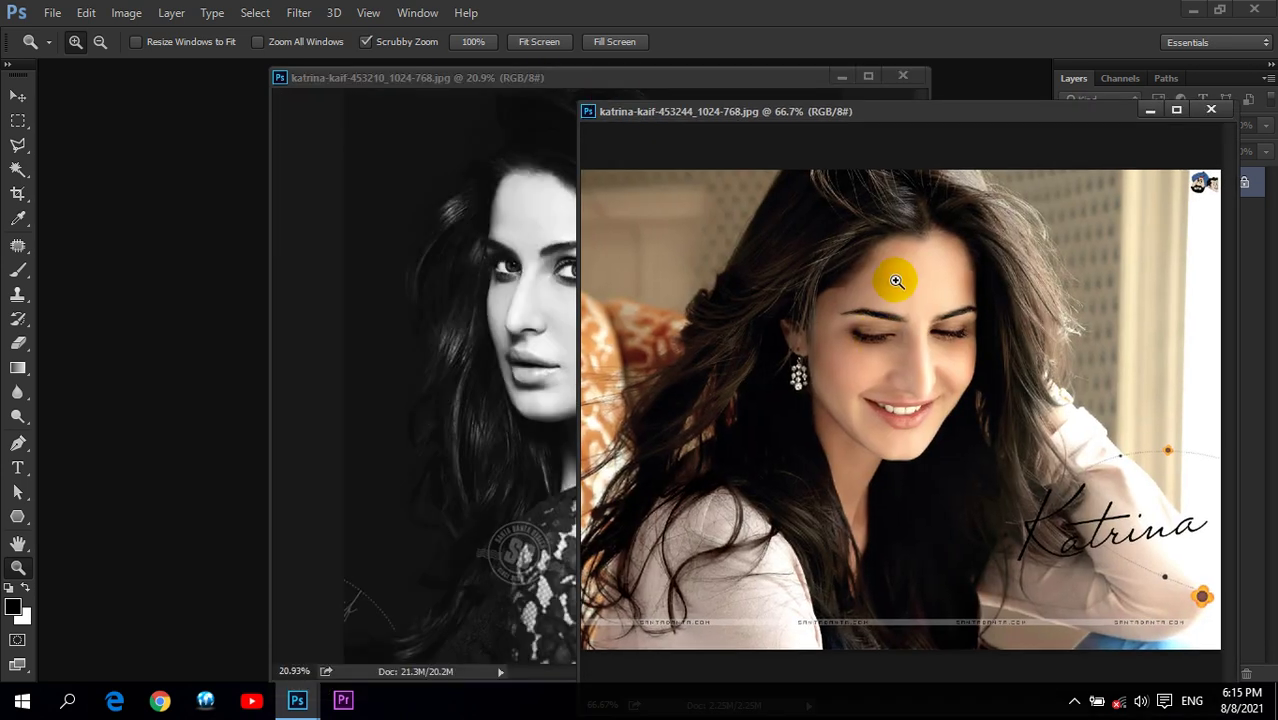
Step: Sample a light peach skin tone from the photo's cheek as foreground, then close the photo
click(19, 219)
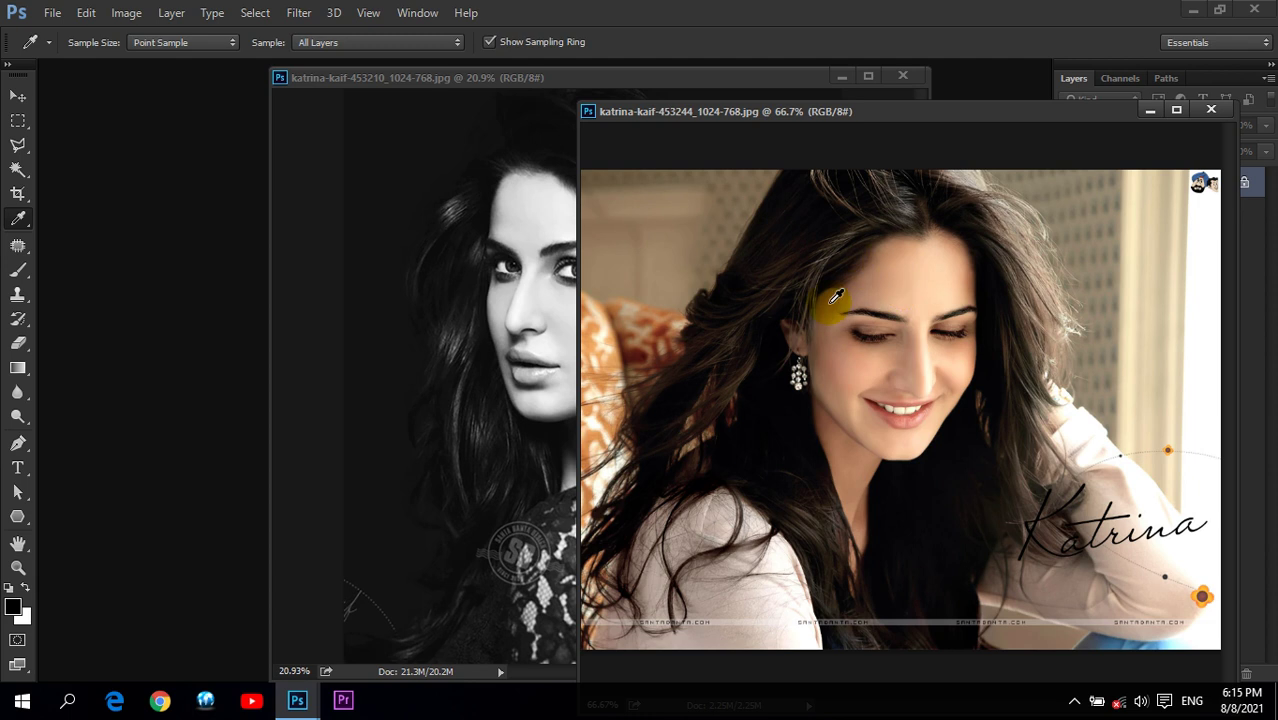
click(873, 288)
click(938, 267)
click(920, 268)
click(826, 345)
click(930, 355)
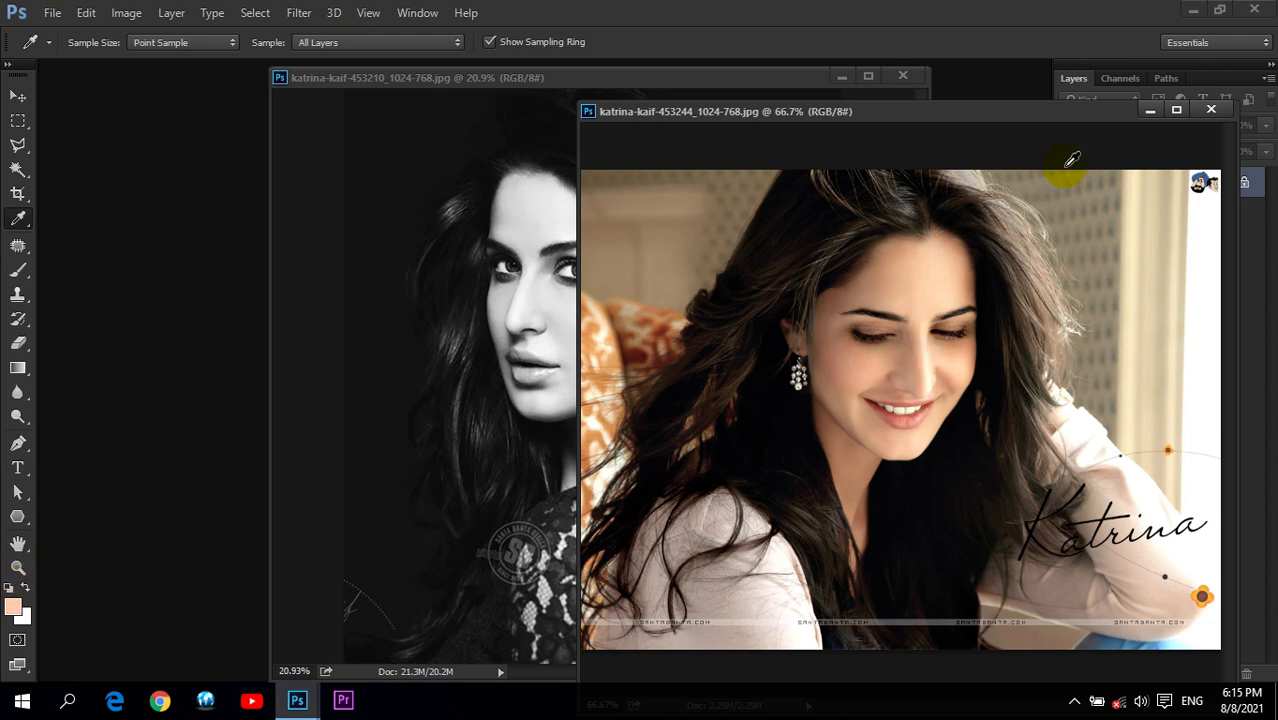
click(1208, 110)
drag(596, 83, 567, 85)
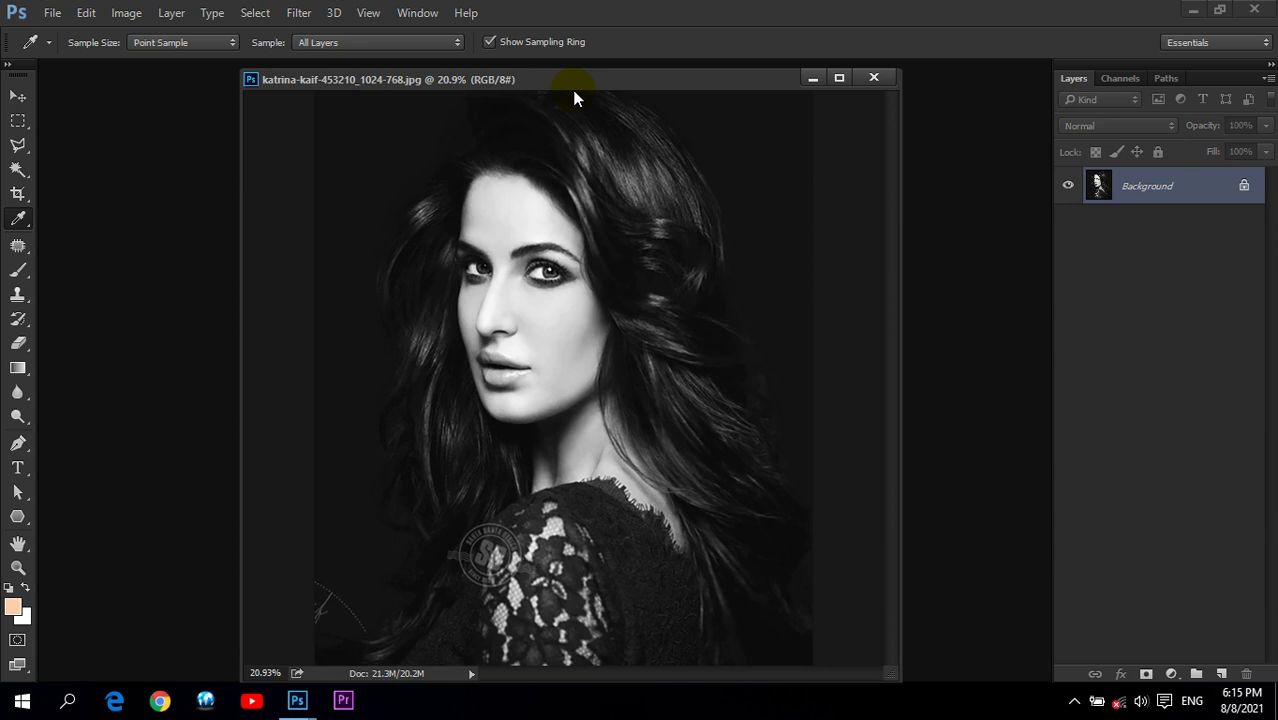
Step: Add a peach Solid Color fill layer (Color Fill 1) in Color blend mode
click(1172, 676)
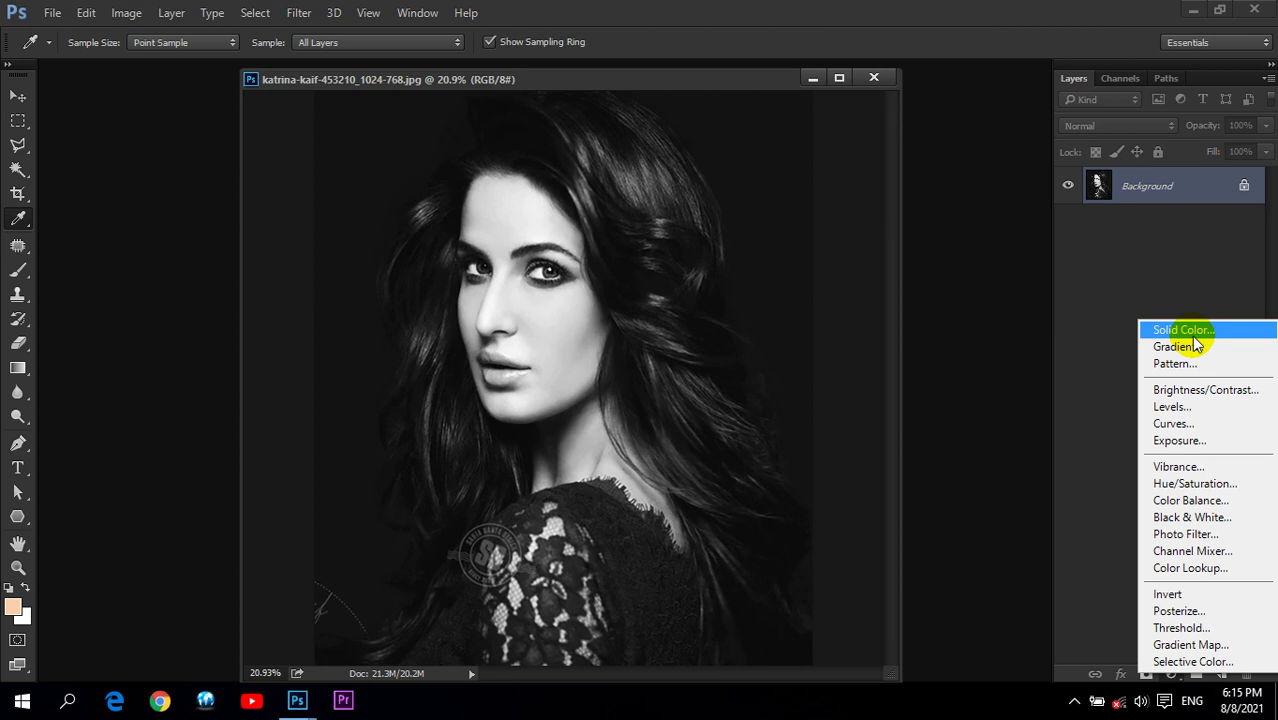
click(1194, 336)
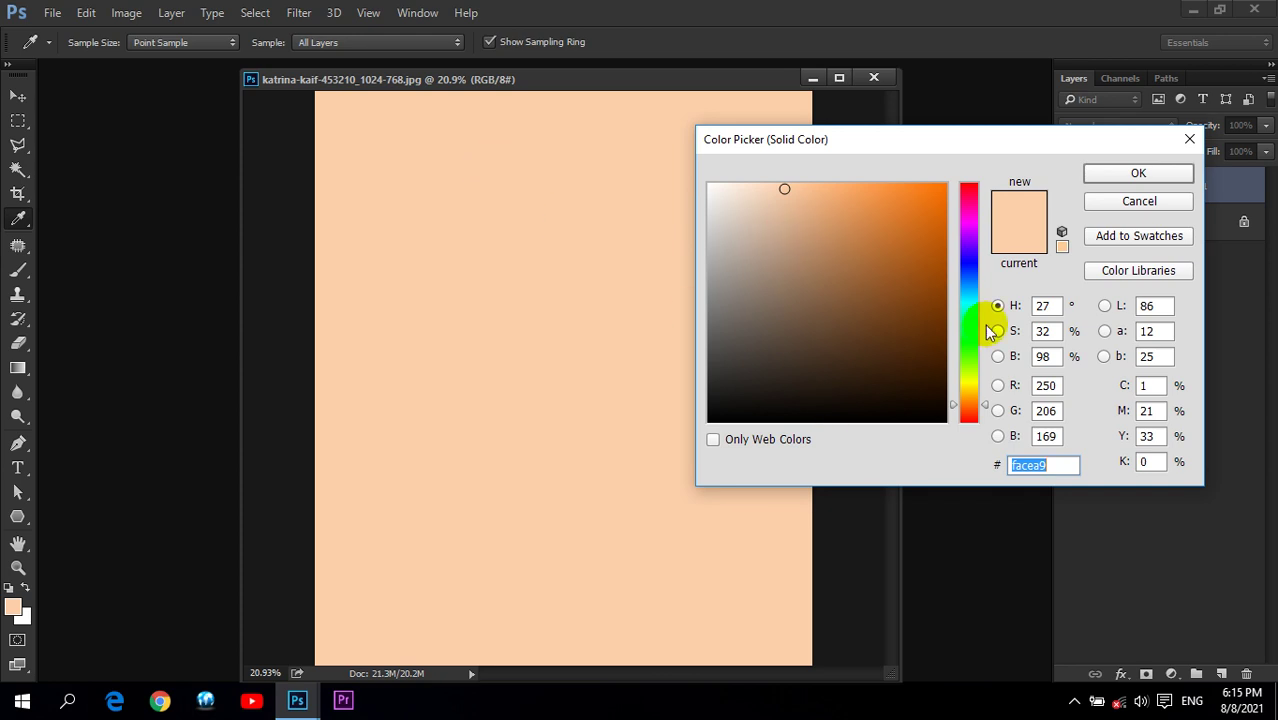
click(1138, 173)
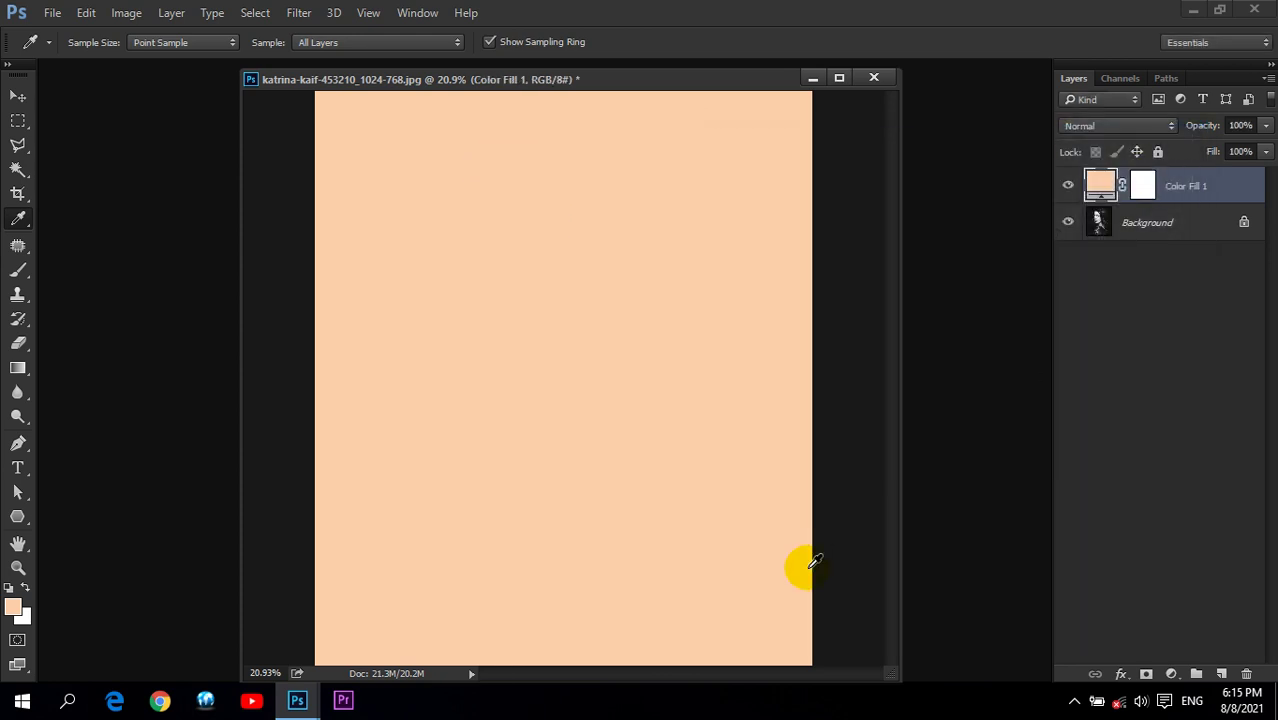
click(1064, 126)
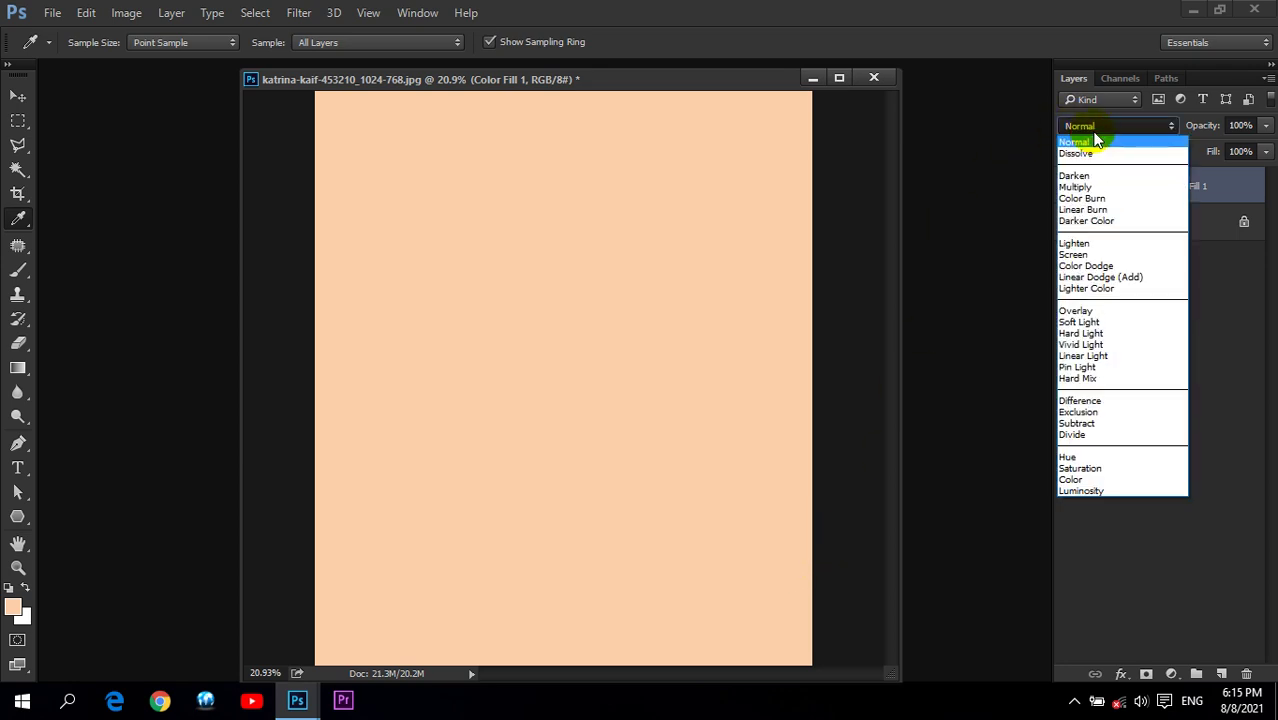
click(1088, 480)
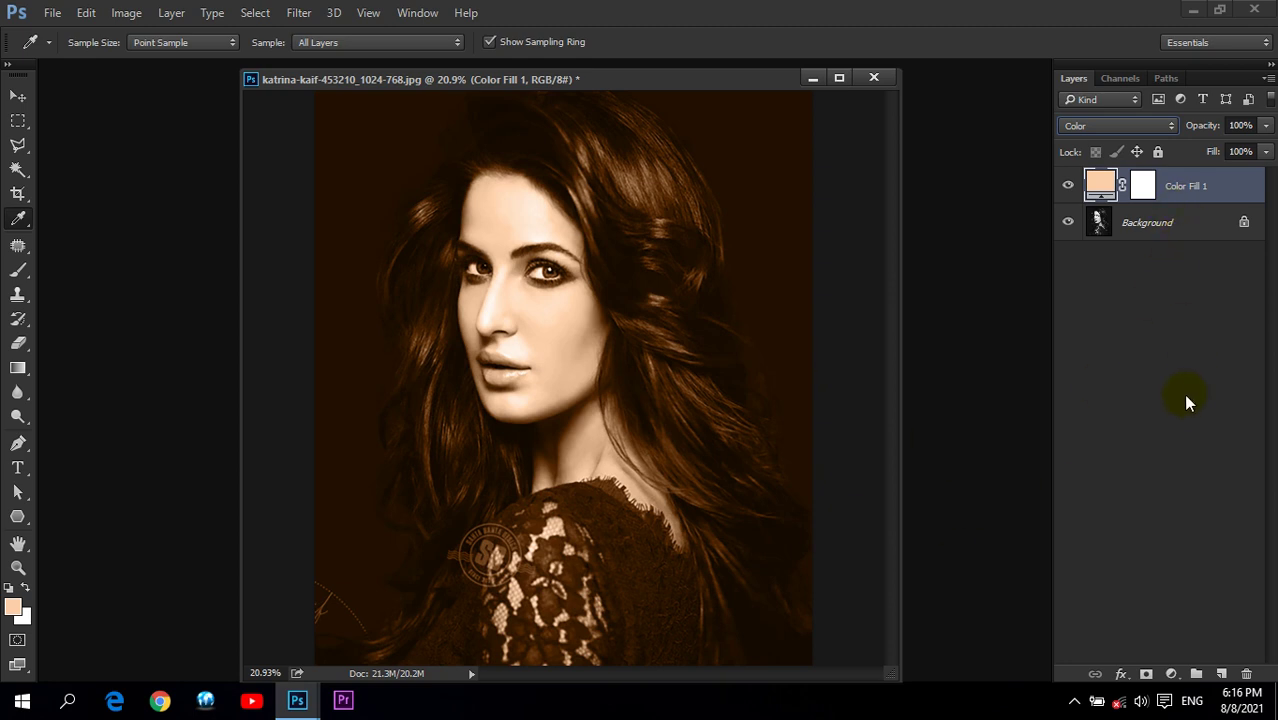
Step: Select the Color Fill 1 mask and invert it to black with Image > Adjustments > Invert
click(1141, 185)
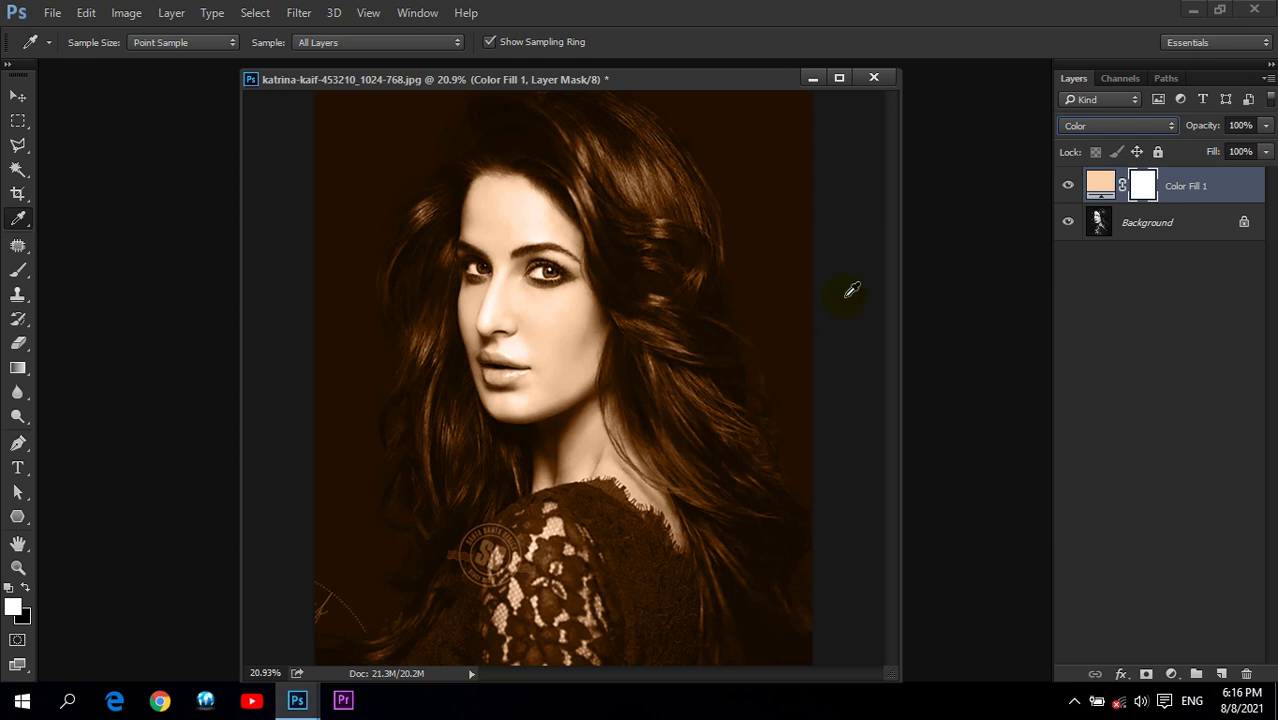
click(1174, 674)
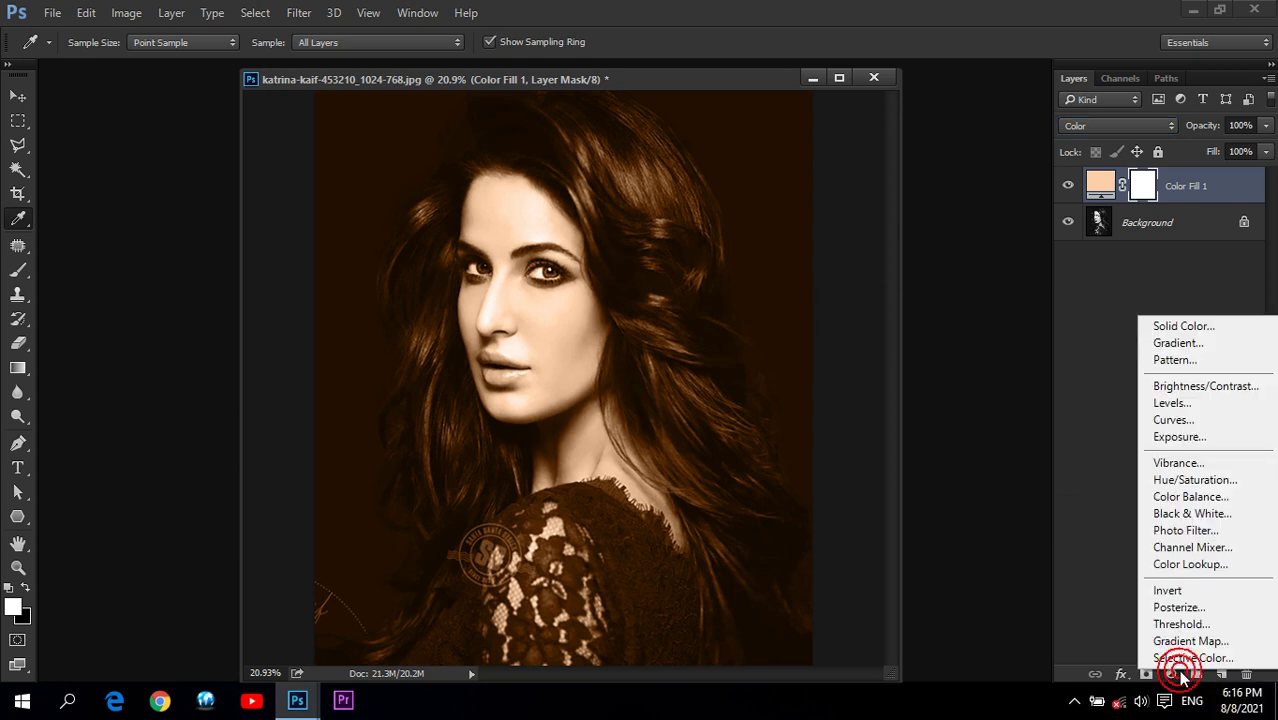
click(983, 306)
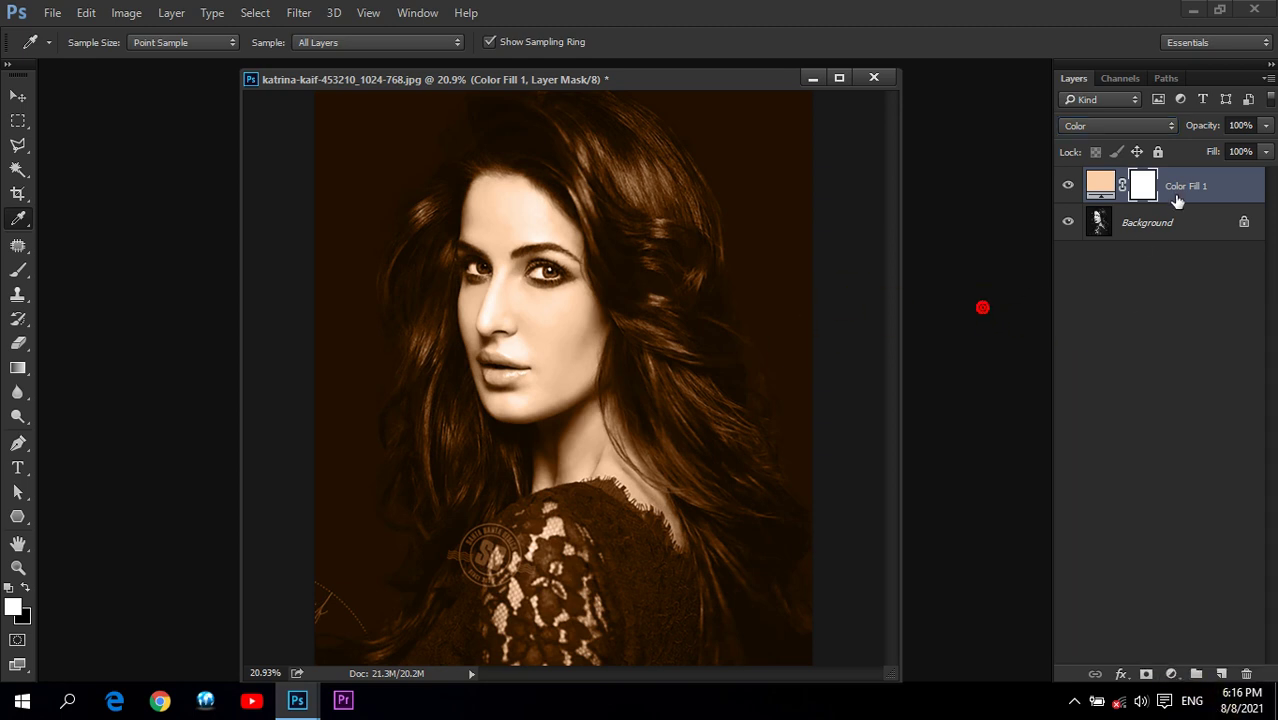
click(126, 13)
mouse_move(155, 68)
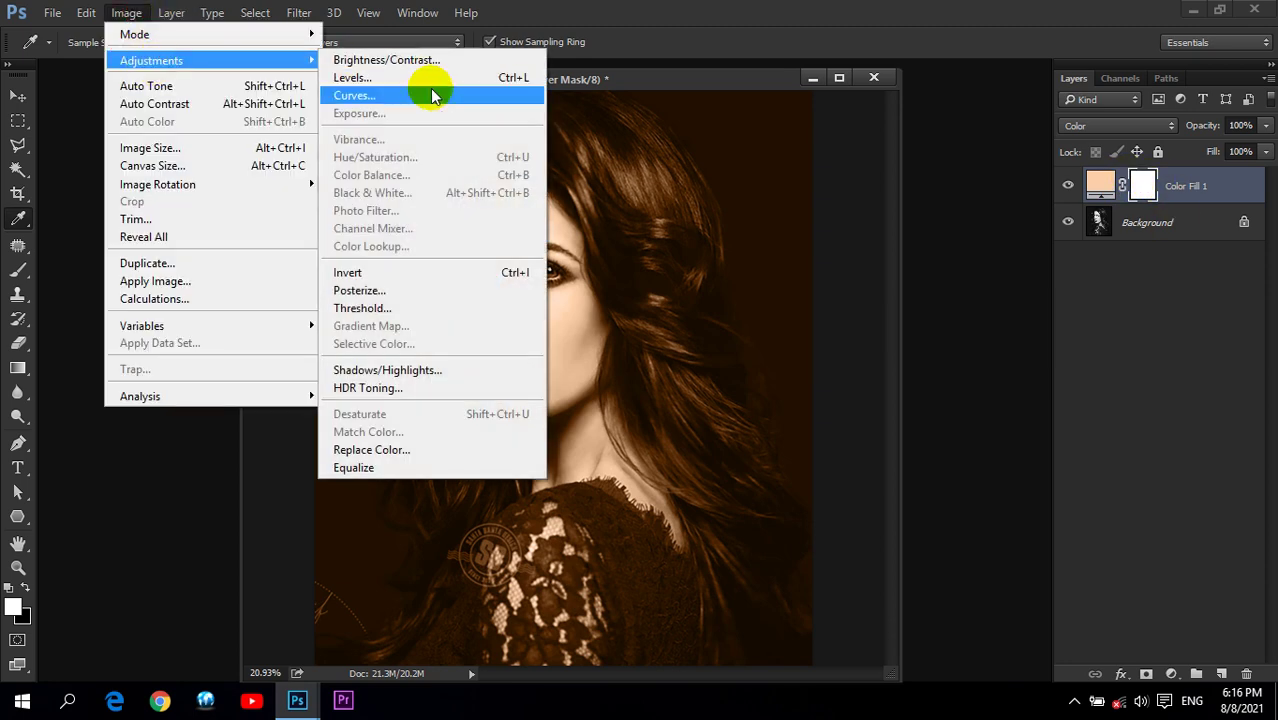
click(509, 272)
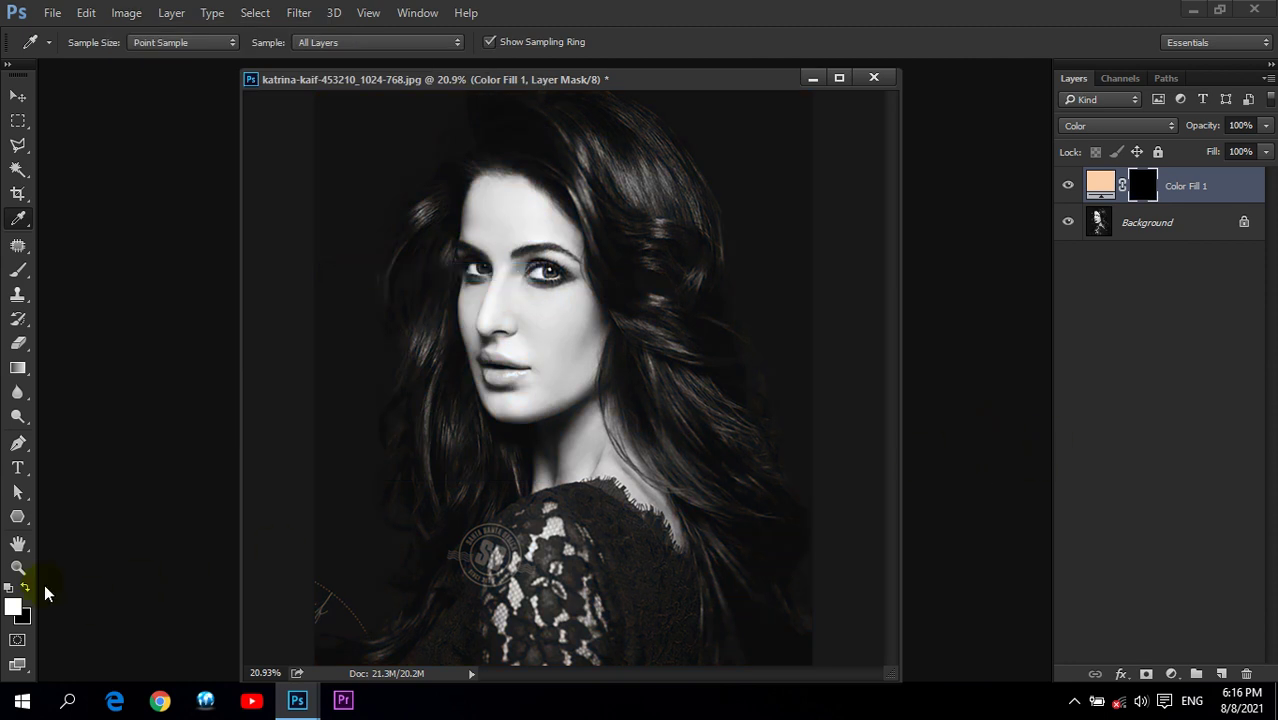
Step: Zoom in to 50% around the face and eyes
key(z)
click(537, 356)
click(530, 330)
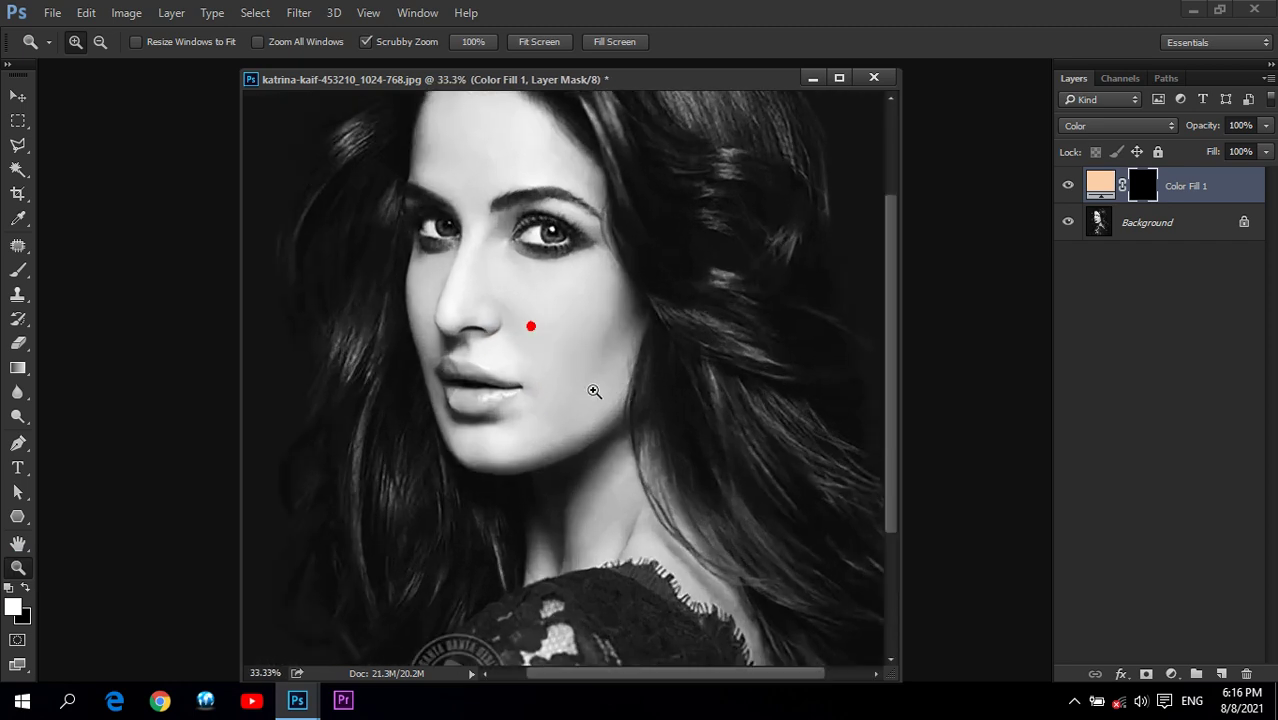
mouse_move(577, 287)
mouse_down()
mouse_move(514, 320)
mouse_move(560, 240)
mouse_up()
click(514, 318)
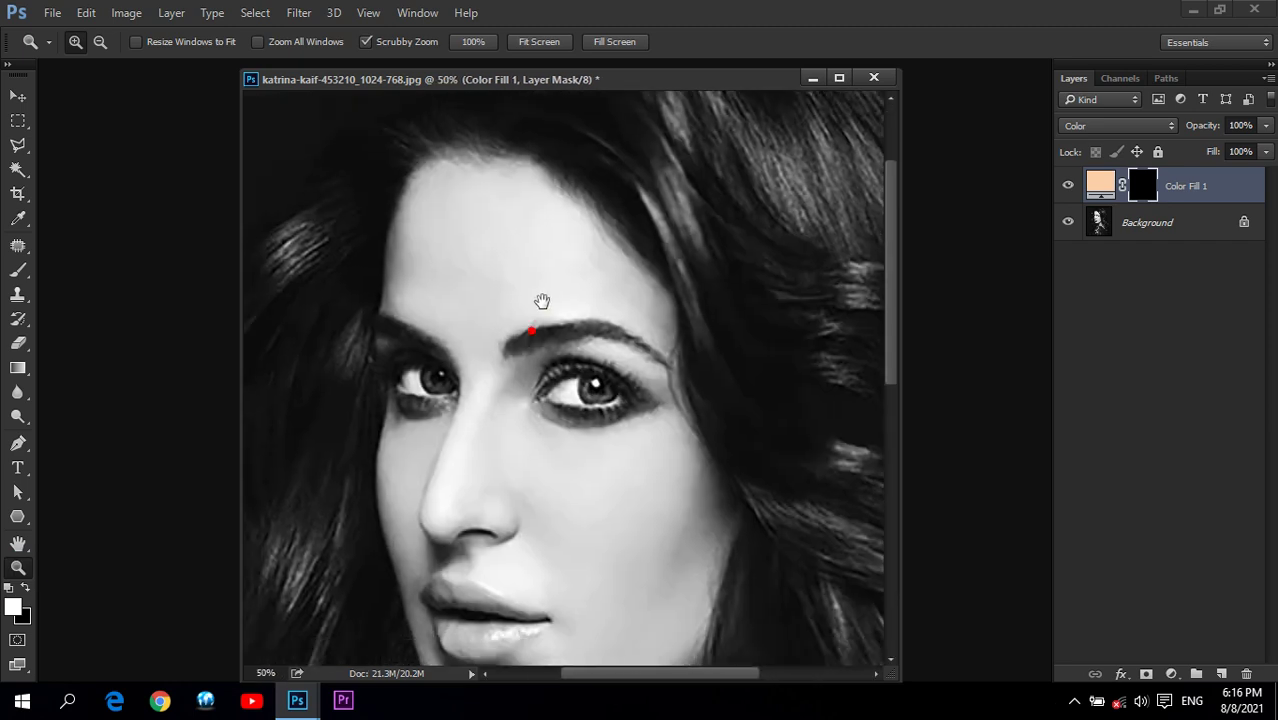
Step: Choose a soft round Brush at 175 px and target the Color Fill 1 mask
click(18, 270)
click(78, 270)
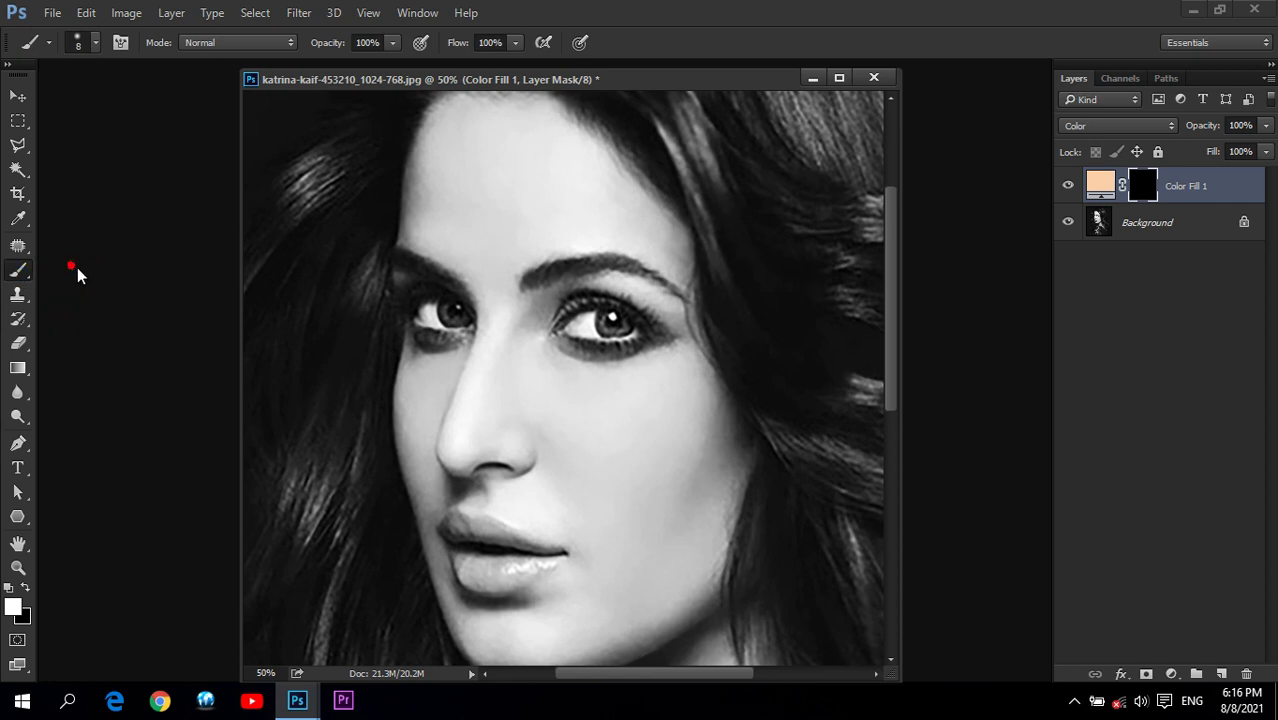
click(95, 43)
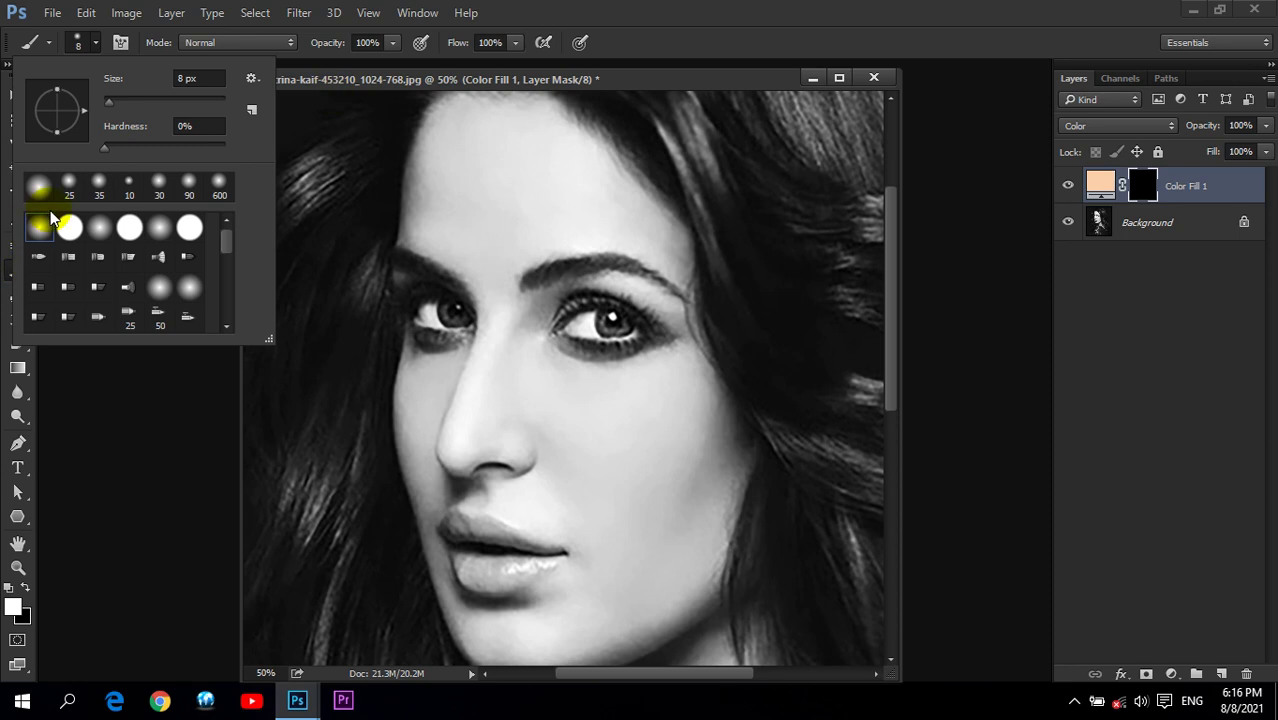
click(448, 62)
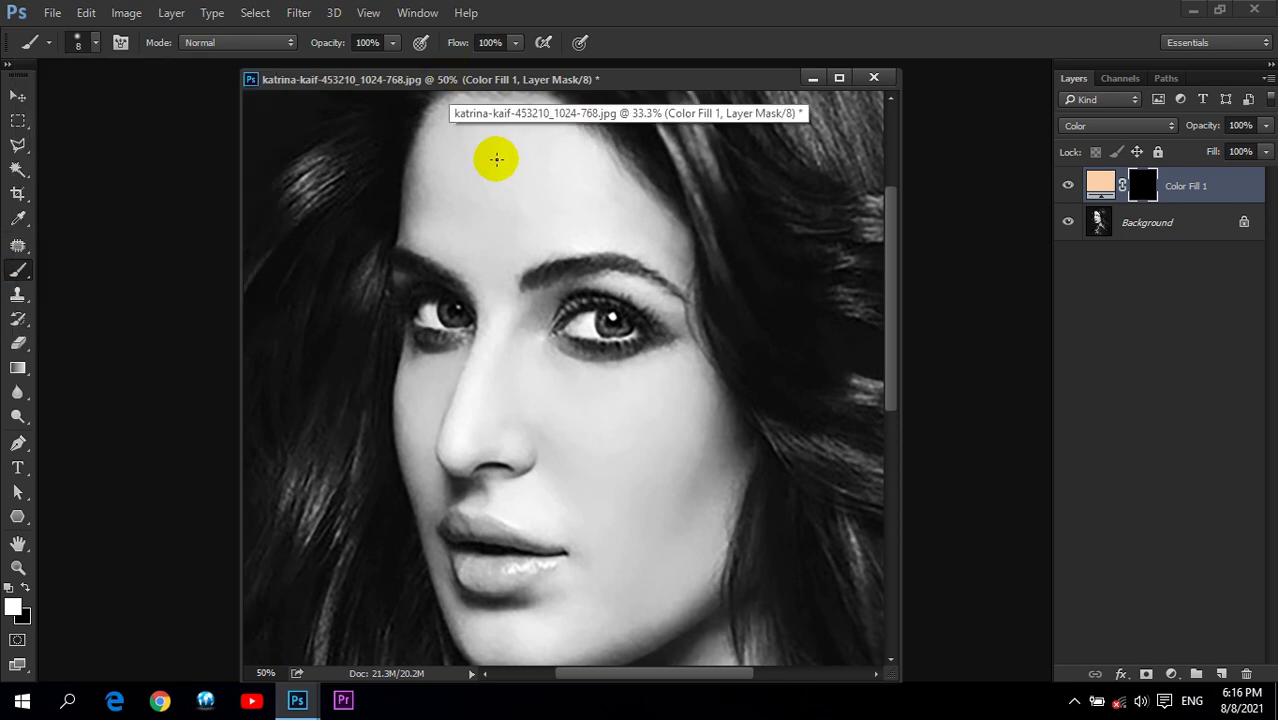
key(bracketright)
key(bracketright)
key(bracketright)
key(bracketright)
key(bracketright)
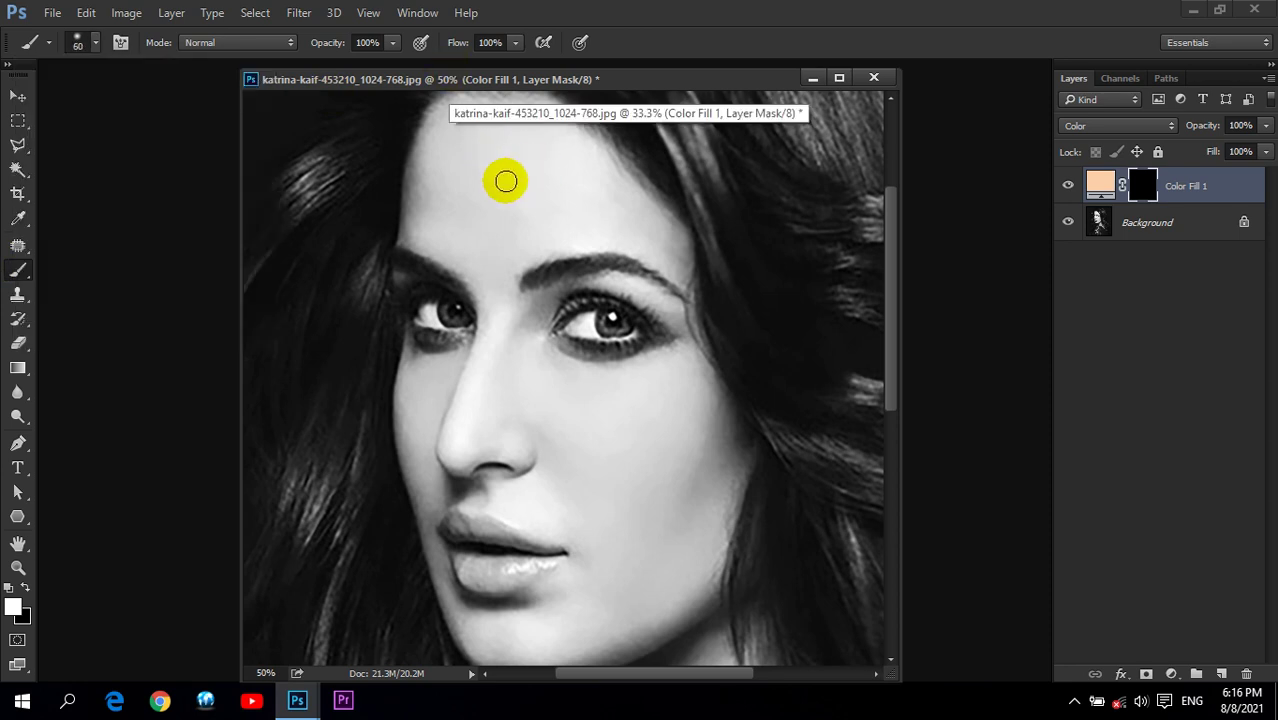
key(bracketright)
key(bracketright)
key(bracketright)
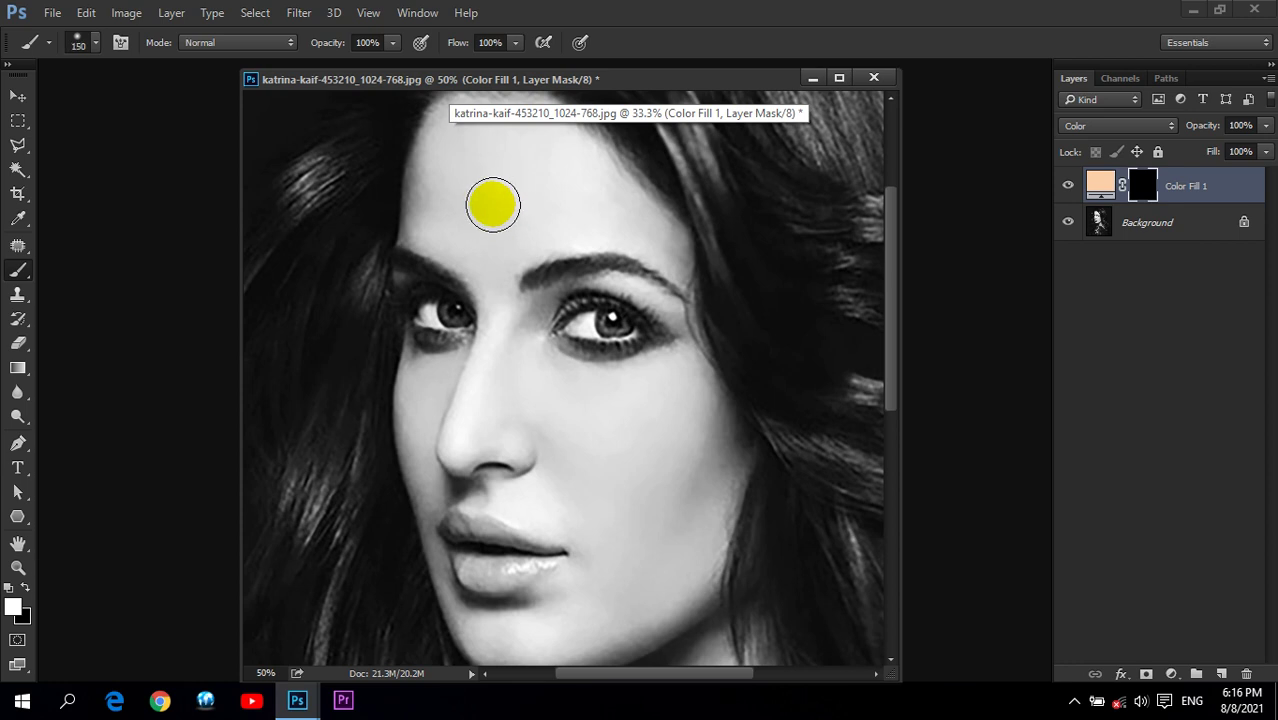
key(bracketright)
key(bracketleft)
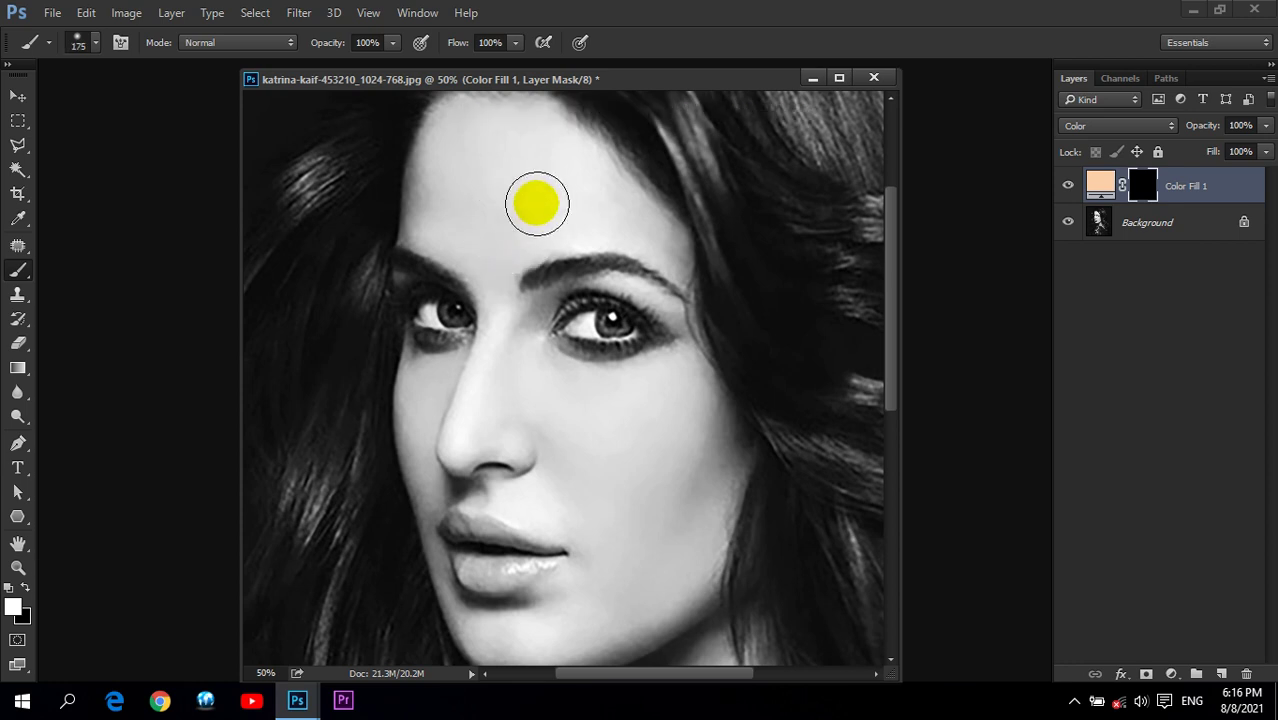
click(1099, 186)
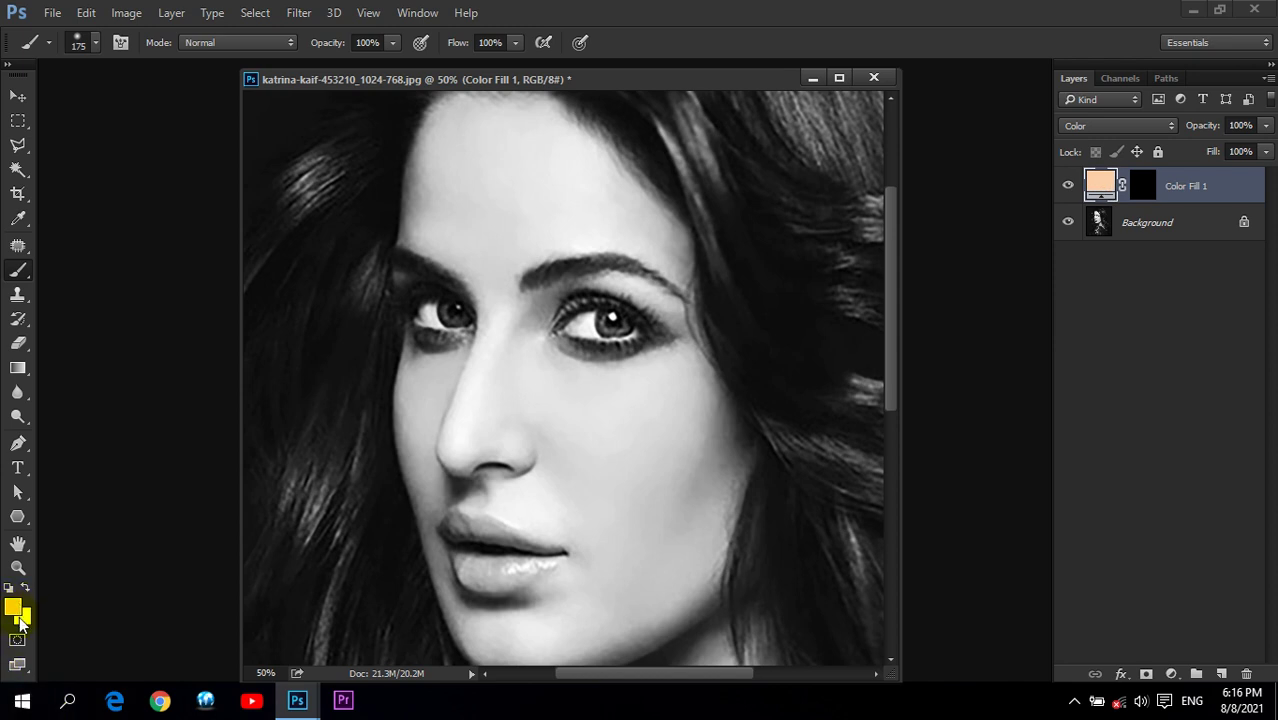
click(1152, 192)
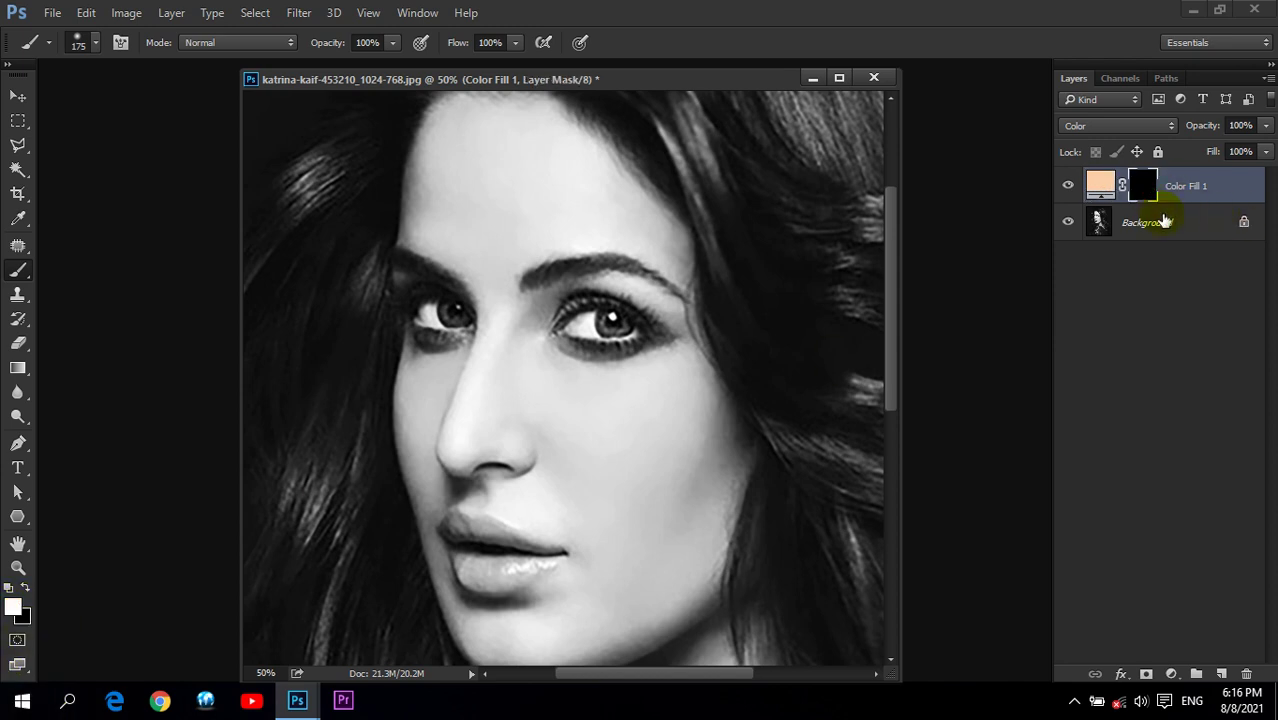
Step: Paint the peach tint onto the forehead and cheek, shrinking the brush to 100 px
mouse_move(451, 177)
mouse_down()
mouse_move(473, 166)
mouse_move(519, 205)
mouse_move(469, 318)
mouse_move(537, 193)
mouse_move(633, 245)
mouse_move(693, 314)
mouse_move(585, 311)
mouse_move(544, 350)
mouse_move(528, 410)
mouse_move(590, 491)
mouse_move(560, 457)
mouse_move(710, 471)
mouse_move(645, 516)
mouse_move(623, 316)
mouse_move(594, 418)
mouse_up()
key(bracketleft)
key(bracketleft)
key(bracketleft)
scroll(519, 205, up, 2)
mouse_move(667, 266)
mouse_down()
mouse_move(670, 242)
mouse_move(673, 417)
mouse_move(710, 341)
mouse_move(696, 388)
mouse_move(573, 531)
mouse_move(608, 511)
mouse_move(465, 530)
mouse_move(676, 399)
mouse_move(616, 362)
mouse_move(608, 439)
mouse_move(474, 291)
mouse_move(521, 325)
mouse_move(479, 362)
mouse_move(454, 285)
mouse_move(468, 234)
mouse_move(498, 243)
mouse_up()
scroll(504, 318, up, 3)
drag(571, 408, 560, 391)
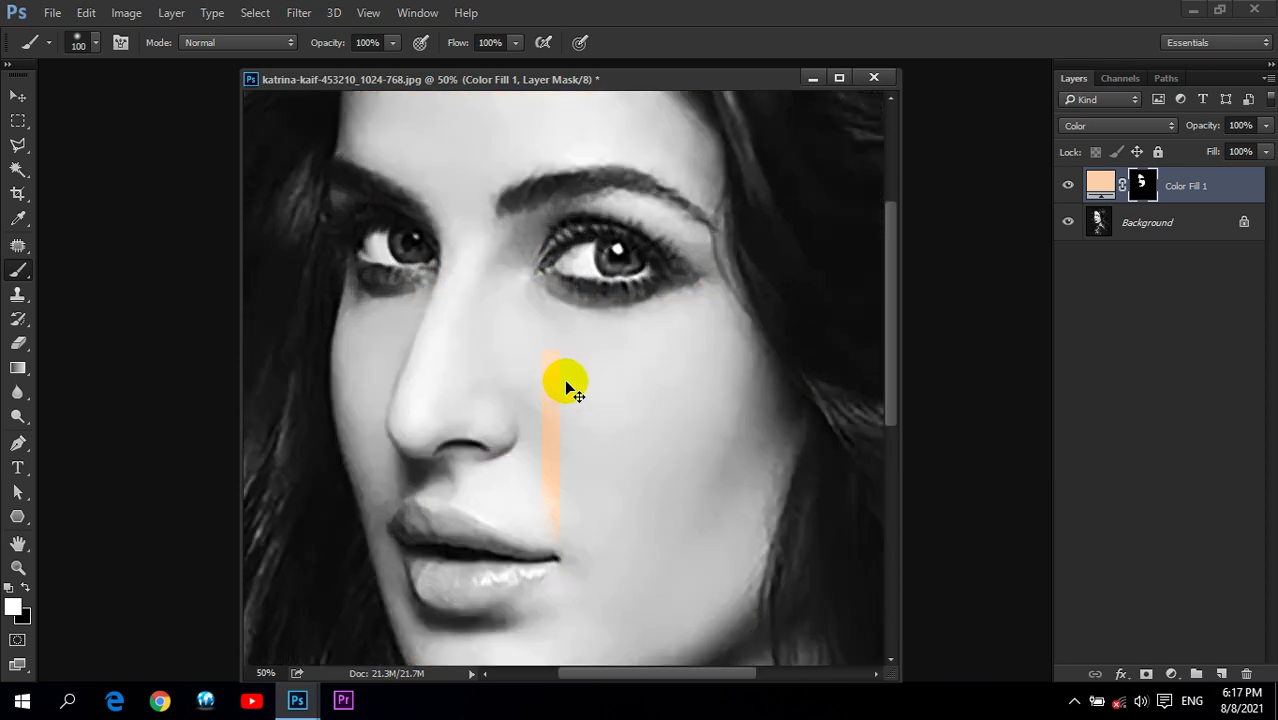
Step: At 66.67% zoom with a 70 px brush, tint the nose bridge, inner brow and outer brow
ctrl+click(491, 320)
mouse_move(507, 273)
mouse_down()
mouse_move(518, 418)
mouse_move(499, 388)
mouse_up()
scroll(518, 418, down, 3)
key(bracketleft)
key(bracketleft)
mouse_move(506, 334)
mouse_down()
mouse_move(489, 370)
mouse_move(397, 285)
mouse_up()
drag(673, 248, 553, 262)
mouse_move(471, 147)
mouse_down()
mouse_move(585, 259)
mouse_move(447, 248)
mouse_up()
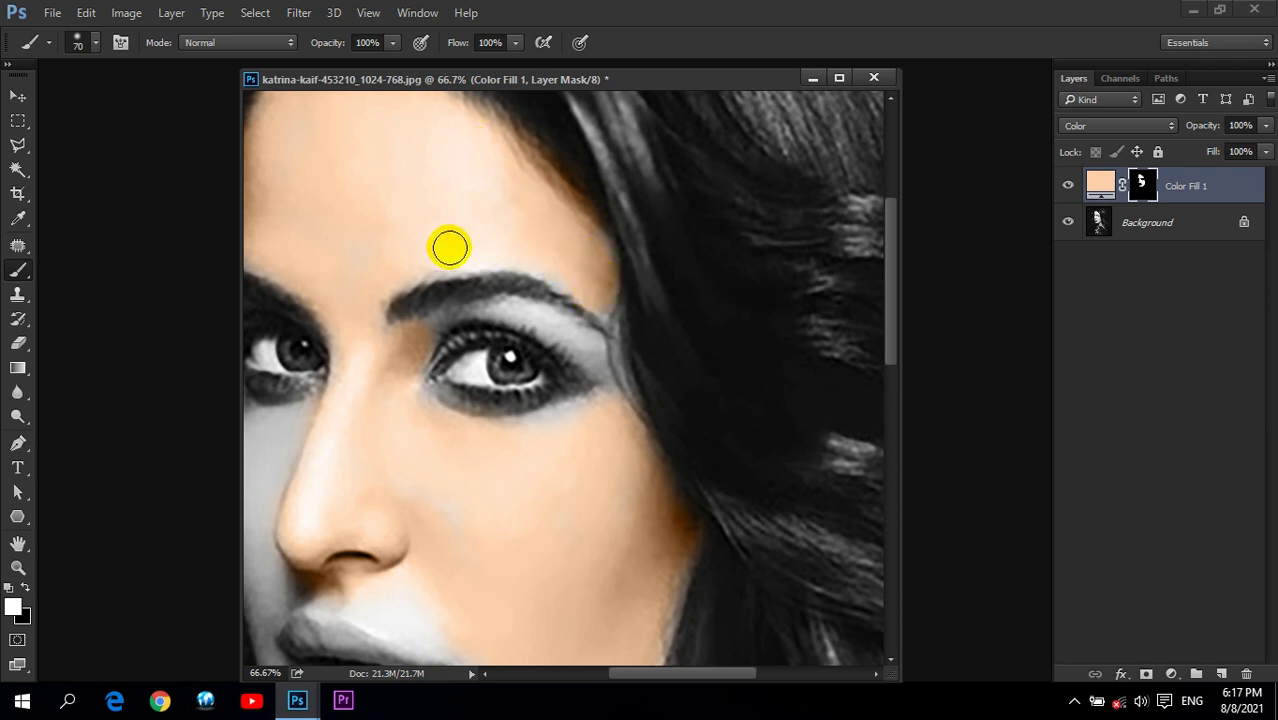
Step: With a 45 px brush, tint the outer eye corner, under the eye and past the eye
key(bracketleft)
key(bracketleft)
key(bracketleft)
mouse_move(607, 408)
mouse_down()
mouse_move(476, 423)
mouse_move(419, 391)
mouse_move(585, 443)
mouse_move(622, 417)
mouse_move(590, 349)
mouse_move(536, 309)
mouse_move(498, 304)
mouse_move(469, 330)
mouse_move(456, 276)
mouse_move(497, 360)
mouse_up()
click(599, 385)
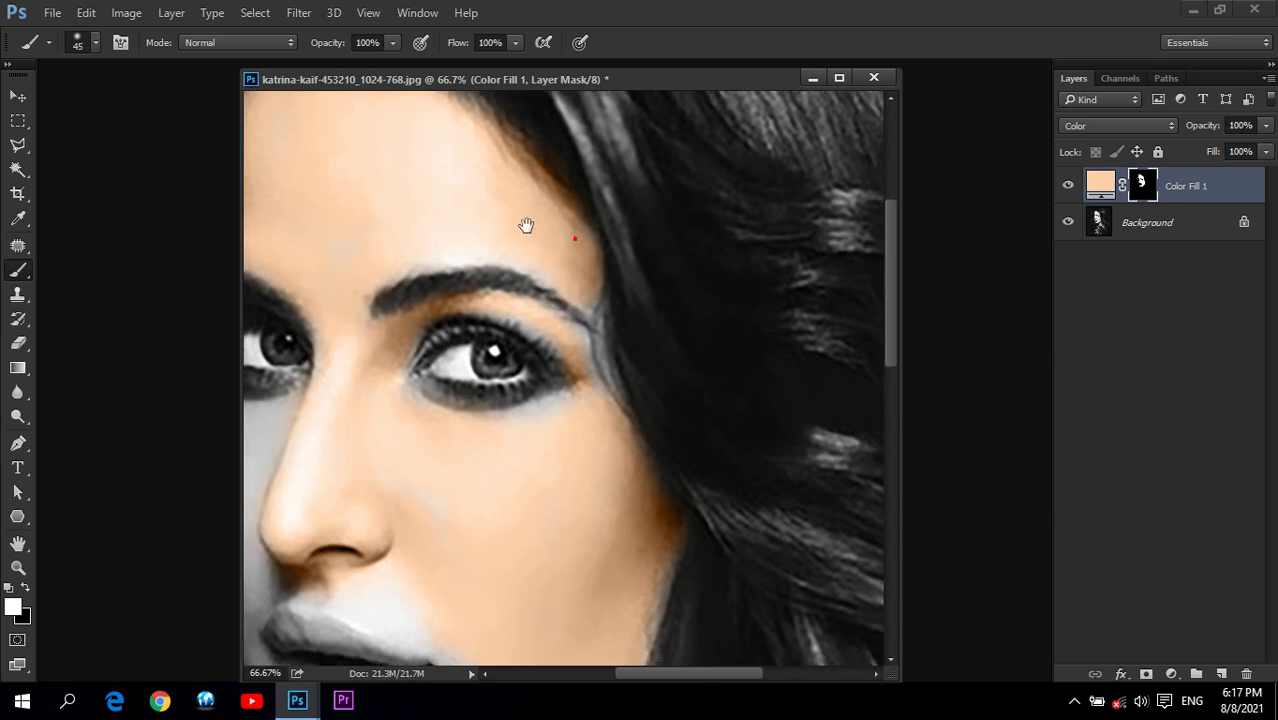
drag(525, 223, 573, 237)
click(557, 401)
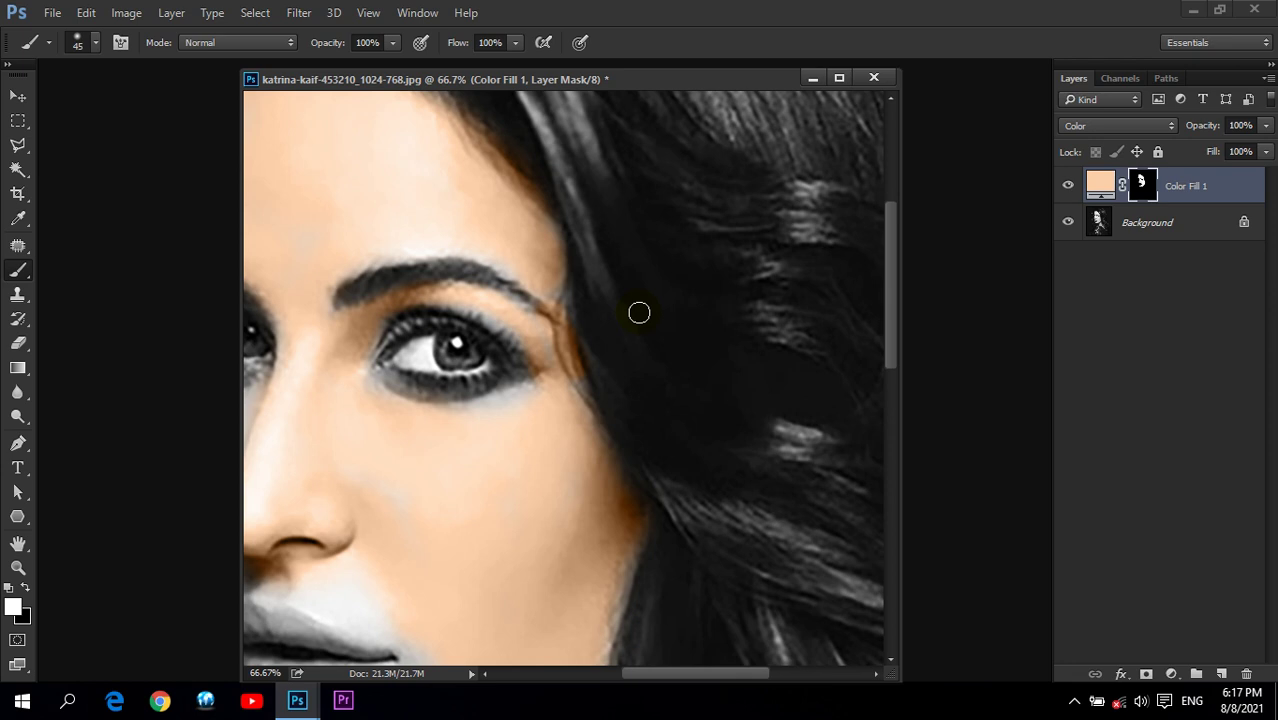
click(561, 292)
mouse_move(573, 358)
mouse_down()
mouse_move(571, 428)
mouse_move(776, 419)
mouse_move(565, 357)
mouse_up()
Step: Paint the skin tint under the eye, along the lip edge and down the chin
click(730, 403)
drag(656, 468, 741, 373)
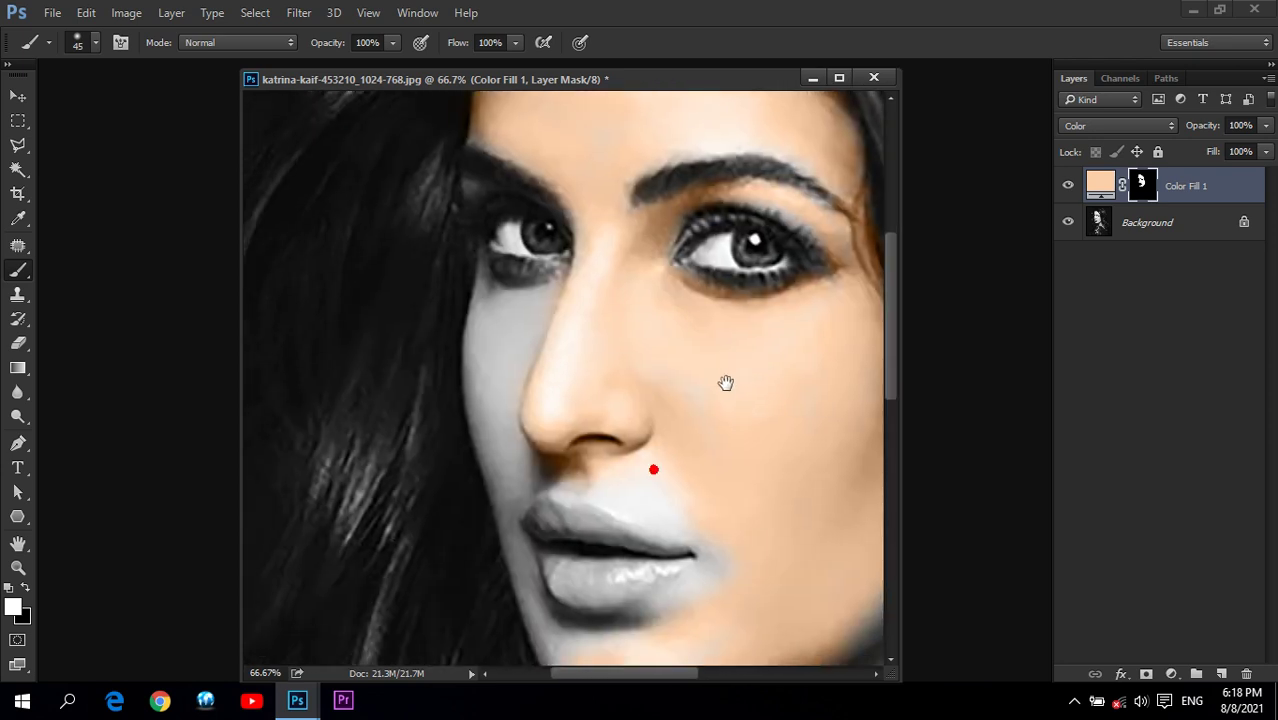
mouse_move(518, 305)
mouse_down()
mouse_move(490, 272)
mouse_move(494, 379)
mouse_move(502, 308)
mouse_move(485, 305)
mouse_move(475, 367)
mouse_move(499, 379)
mouse_move(502, 428)
mouse_move(488, 394)
mouse_move(481, 422)
mouse_move(516, 488)
mouse_move(505, 436)
mouse_move(522, 459)
mouse_move(585, 280)
mouse_up()
mouse_move(633, 448)
mouse_down()
mouse_move(694, 494)
mouse_move(799, 445)
mouse_move(810, 405)
mouse_move(810, 465)
mouse_move(780, 428)
mouse_move(707, 474)
mouse_move(662, 463)
mouse_move(632, 430)
mouse_up()
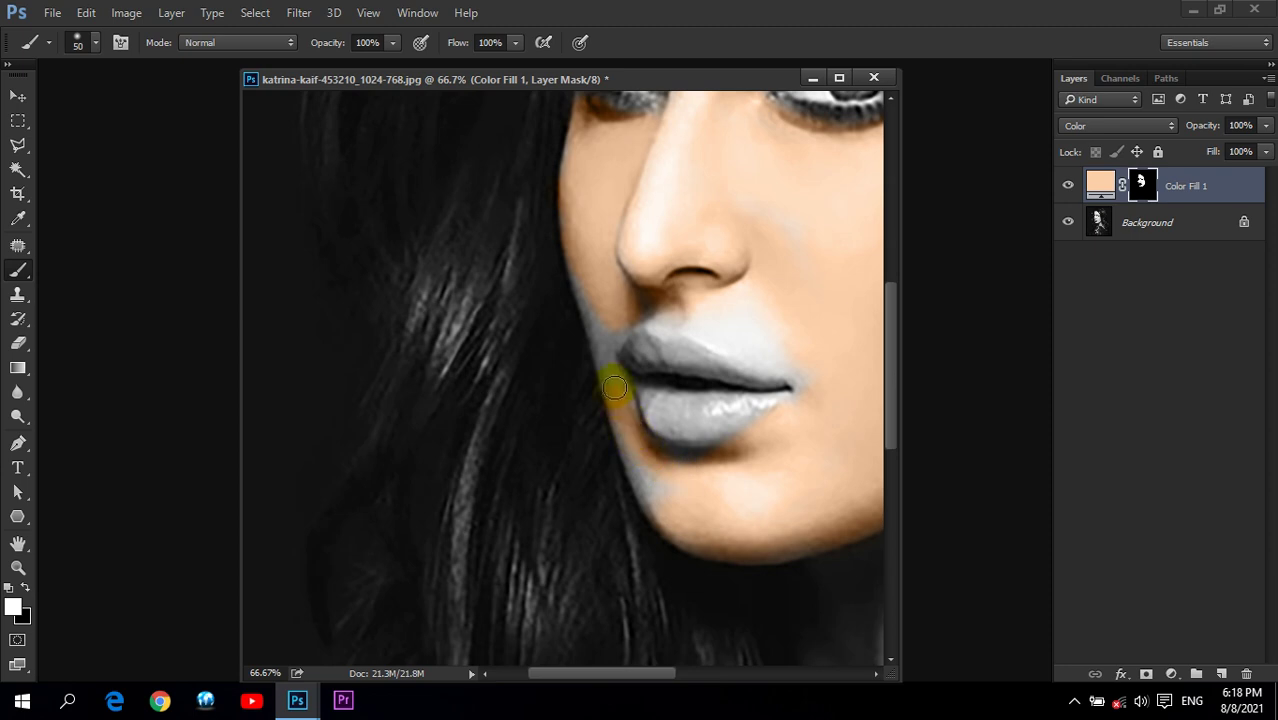
mouse_move(584, 308)
mouse_down()
mouse_move(639, 403)
mouse_move(667, 503)
mouse_up()
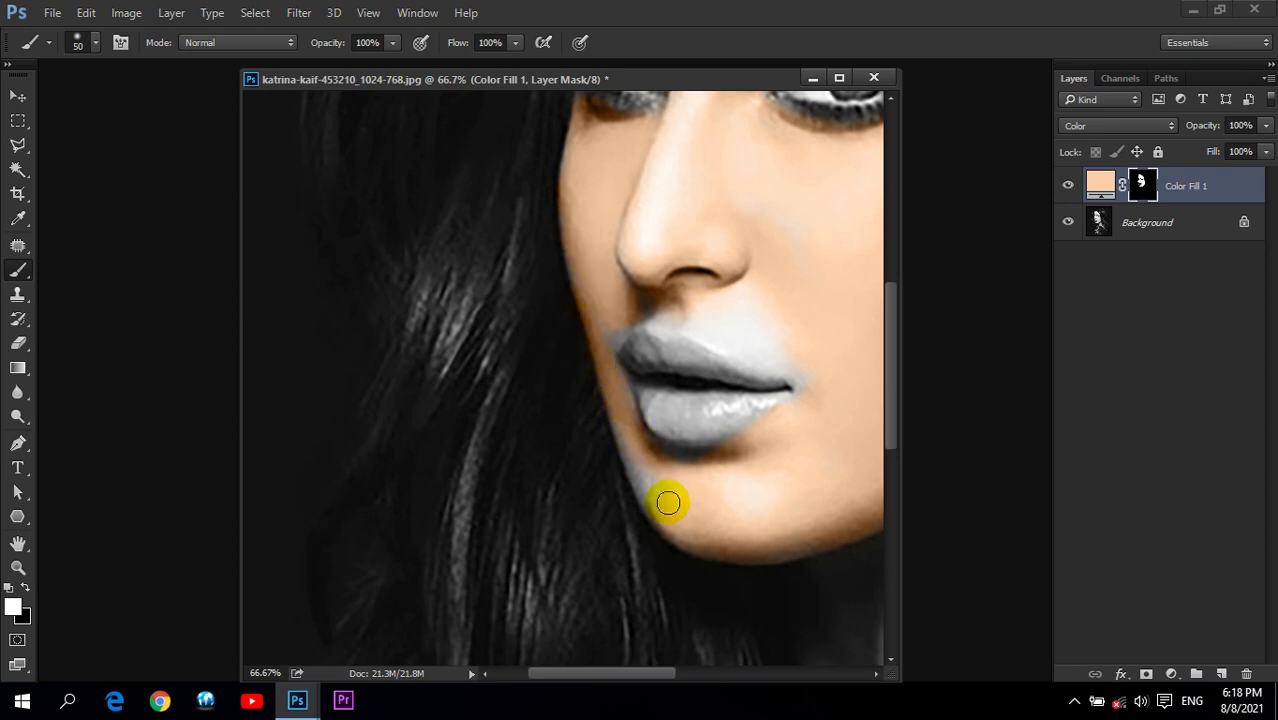
mouse_move(635, 449)
mouse_down()
mouse_move(656, 499)
mouse_move(793, 351)
mouse_move(733, 325)
mouse_move(662, 320)
mouse_move(610, 335)
mouse_move(566, 240)
mouse_up()
click(810, 352)
Step: Bring the eyes, eyebrows and forehead back into view for painting
click(564, 205)
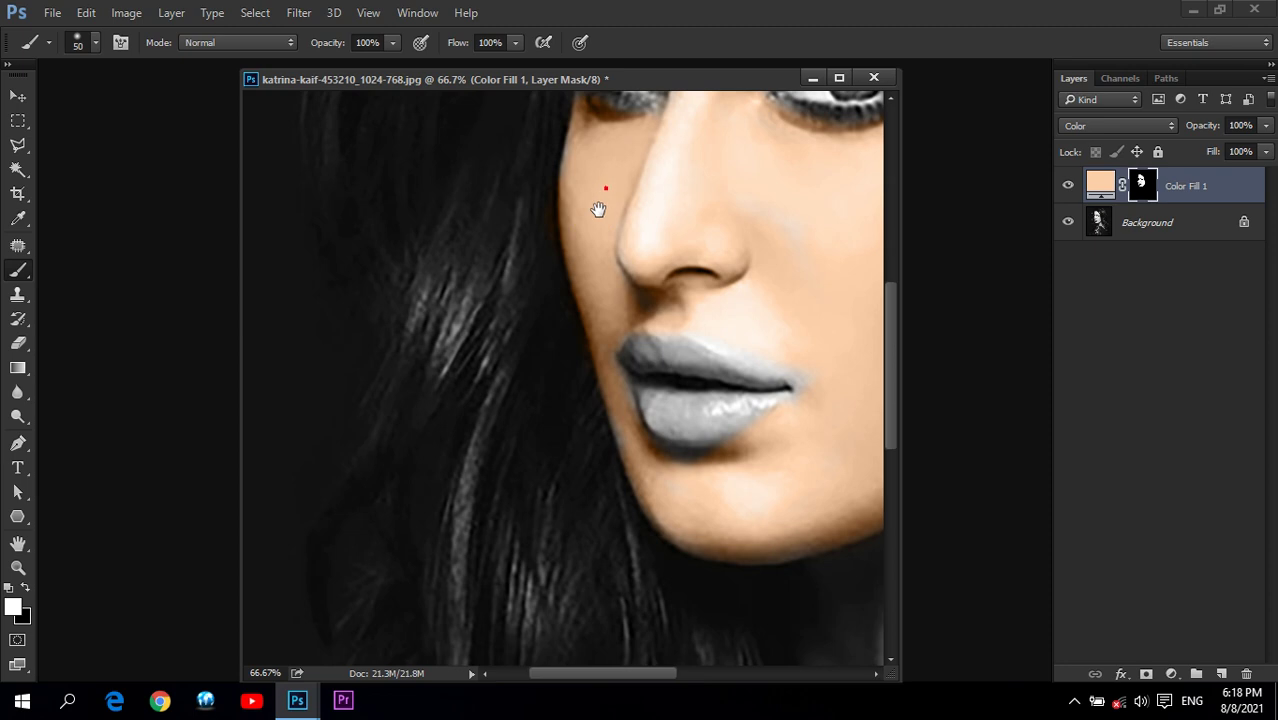
drag(598, 208, 588, 286)
click(759, 405)
click(768, 404)
drag(805, 276, 743, 269)
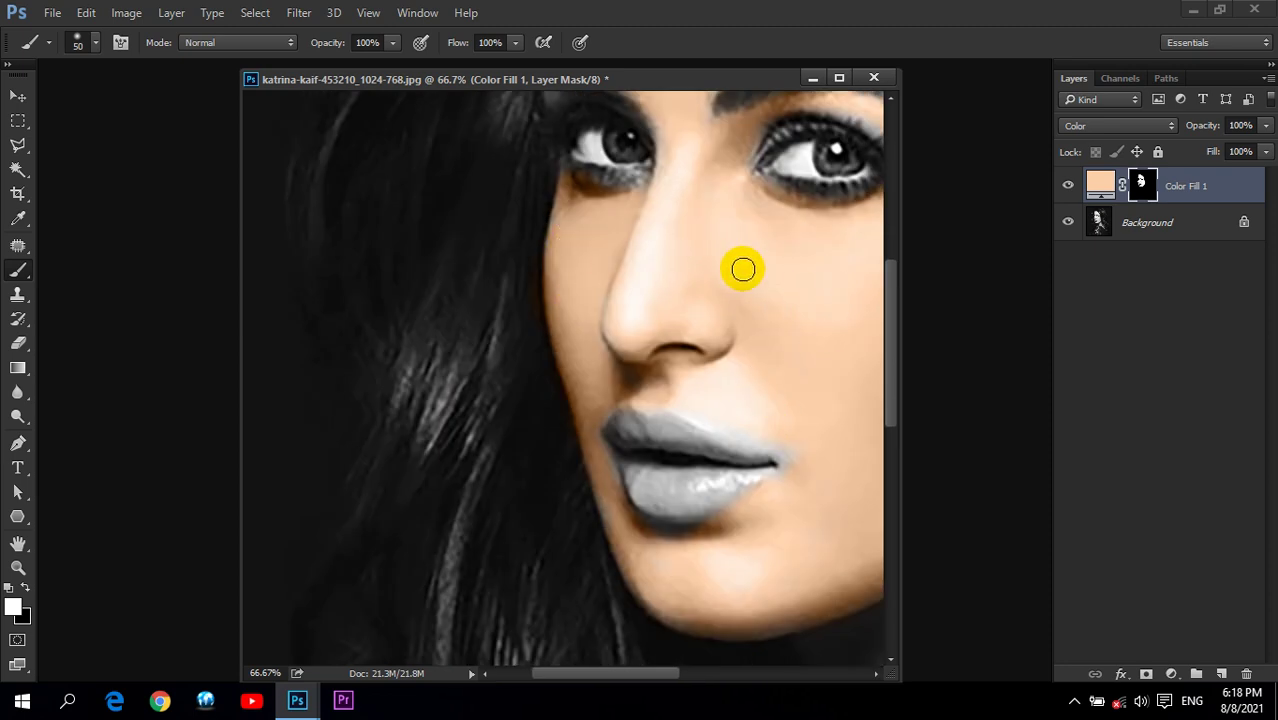
drag(705, 195, 745, 305)
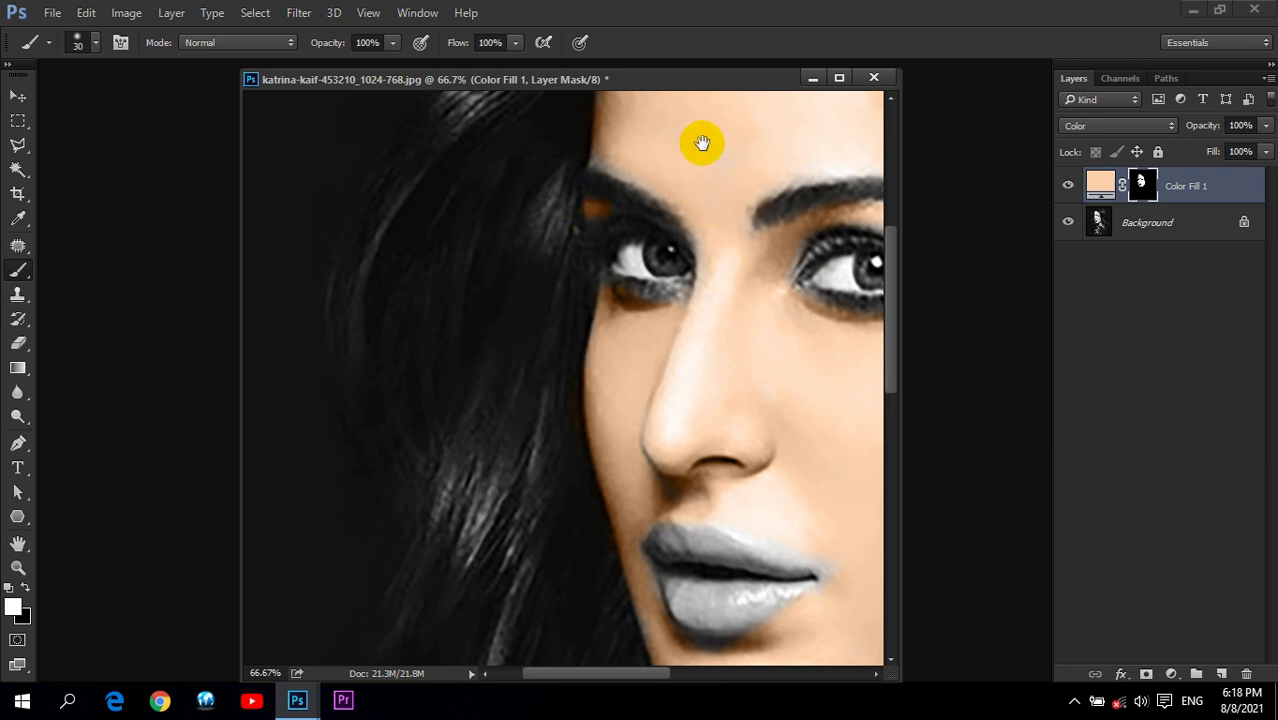
drag(699, 142, 705, 215)
click(651, 251)
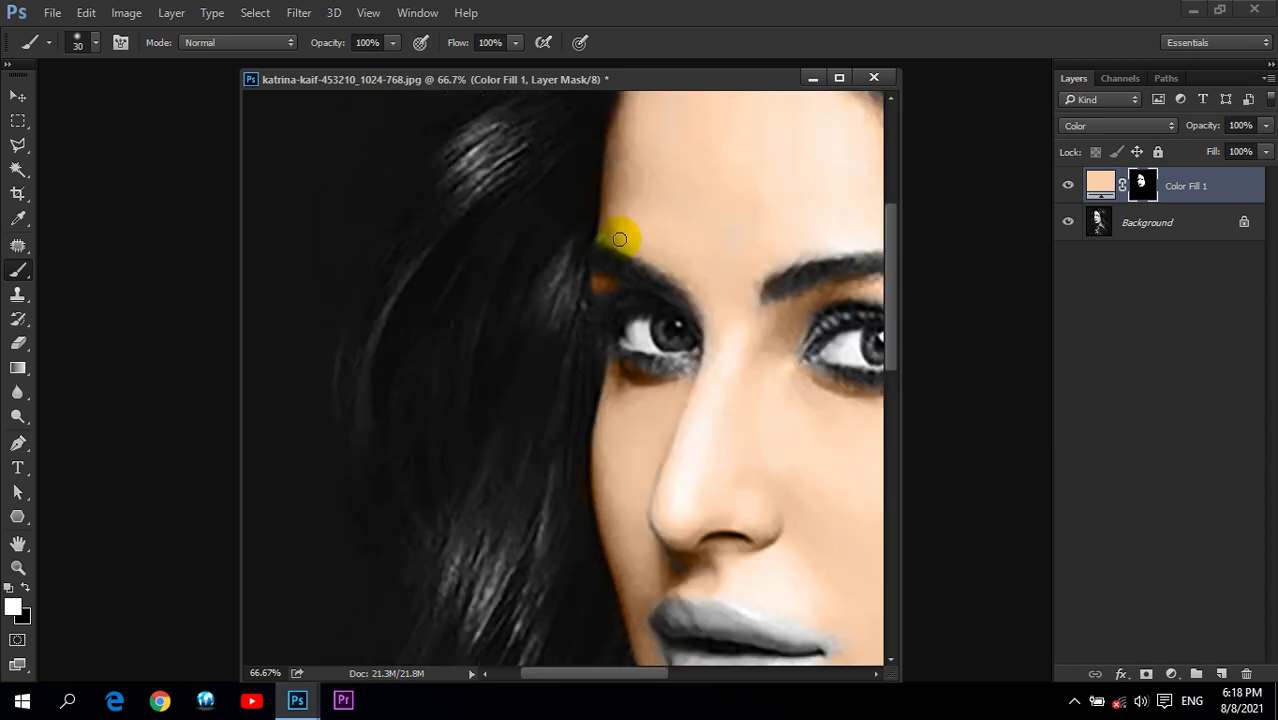
Step: With a 50 px brush, tint the hairline, brow, forehead and right brow tail
key(bracketright)
key(bracketright)
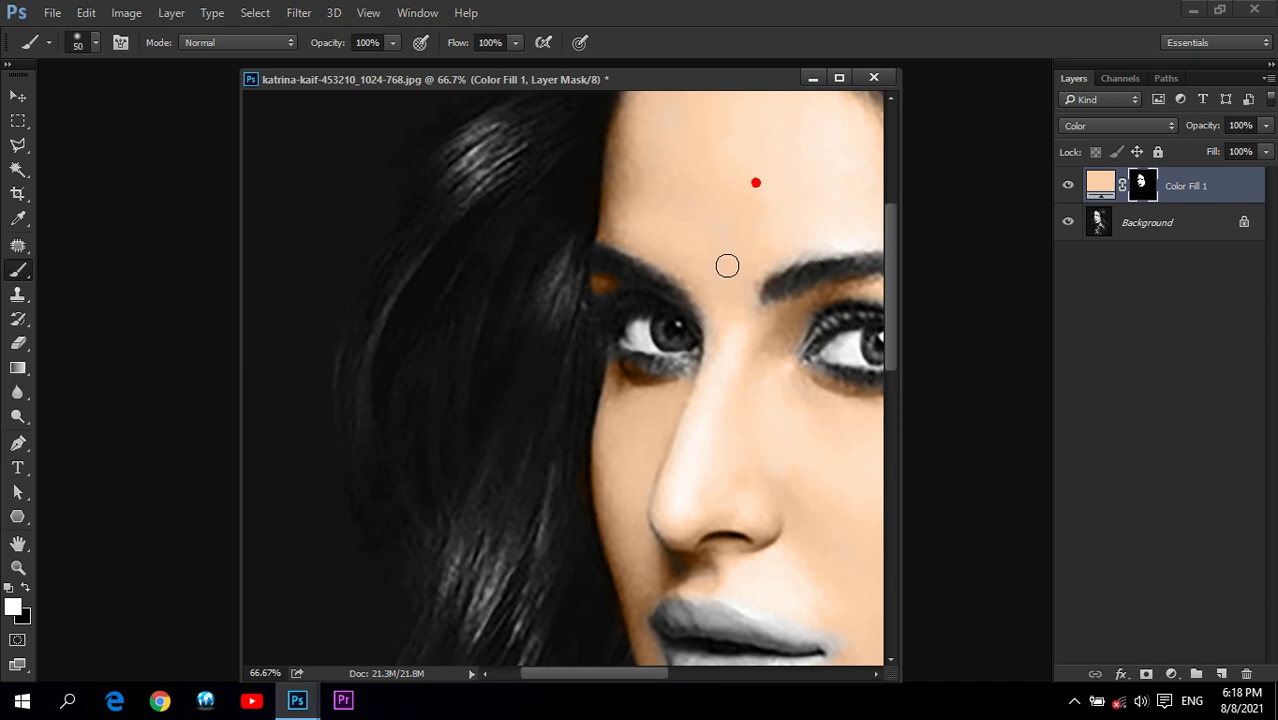
drag(745, 147, 661, 300)
click(755, 286)
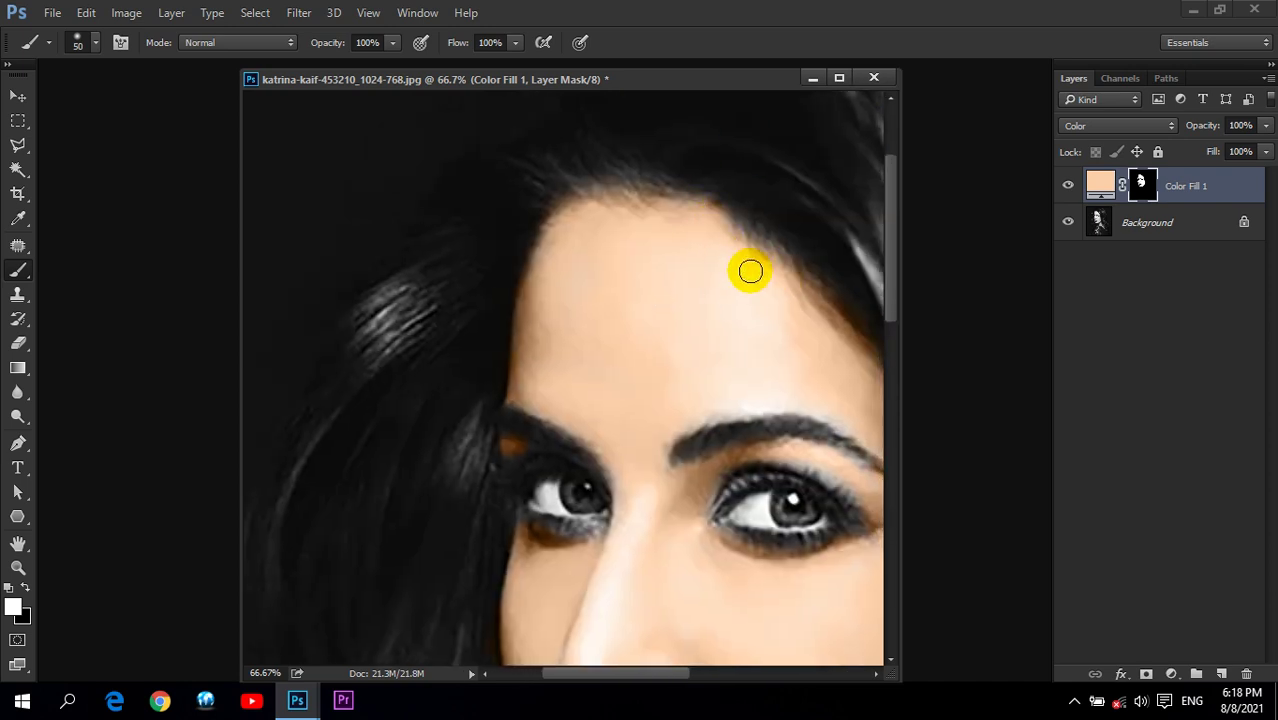
drag(640, 316, 599, 208)
mouse_move(800, 292)
mouse_down()
mouse_move(591, 293)
mouse_move(560, 170)
mouse_up()
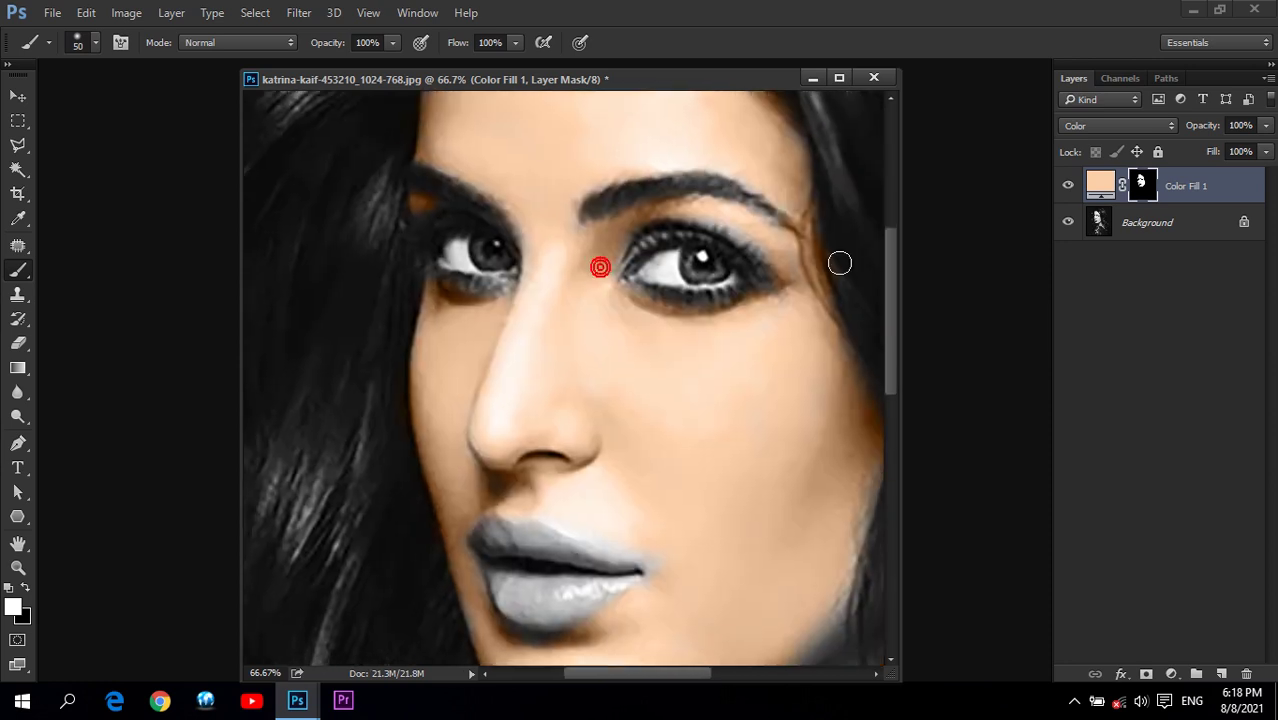
mouse_move(775, 250)
mouse_down()
mouse_move(747, 222)
mouse_move(727, 211)
mouse_move(755, 232)
mouse_move(707, 212)
mouse_up()
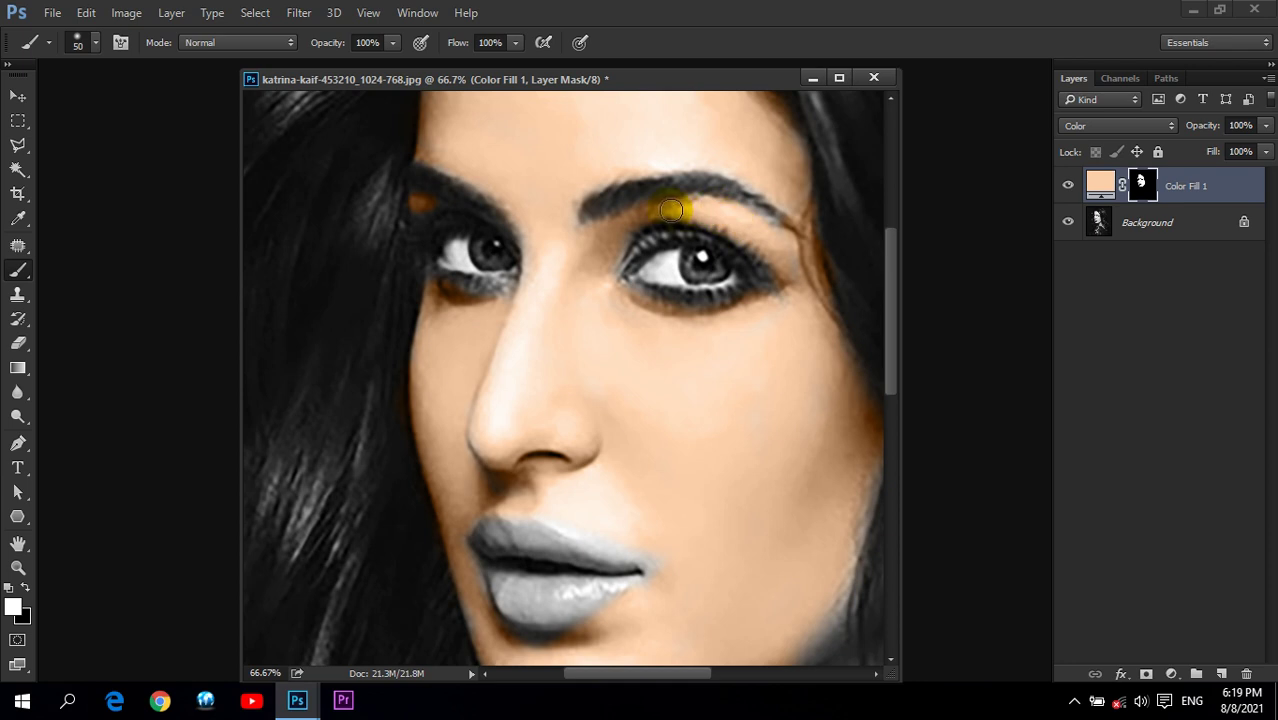
drag(595, 416, 625, 311)
Step: Finish tinting under the left eye and extend it along the jaw and chin edges
drag(493, 203, 499, 194)
drag(662, 317, 556, 177)
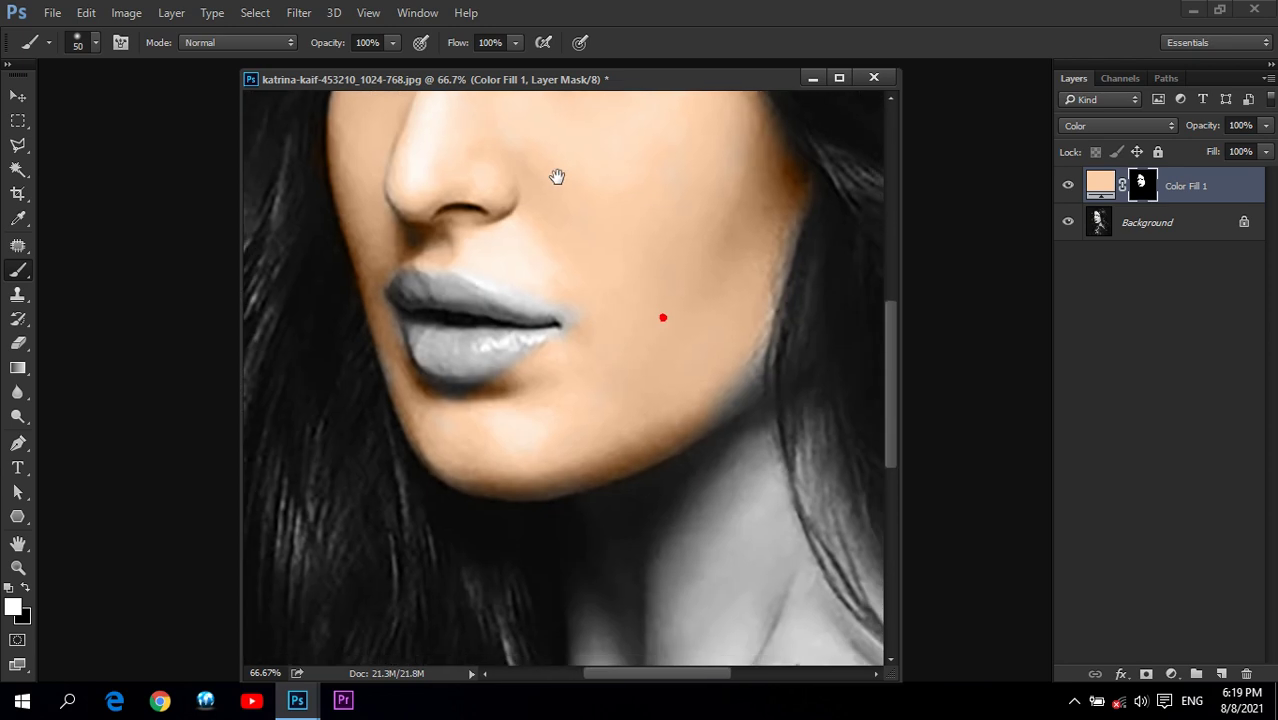
mouse_move(674, 237)
mouse_down()
mouse_move(685, 191)
mouse_move(653, 237)
mouse_up()
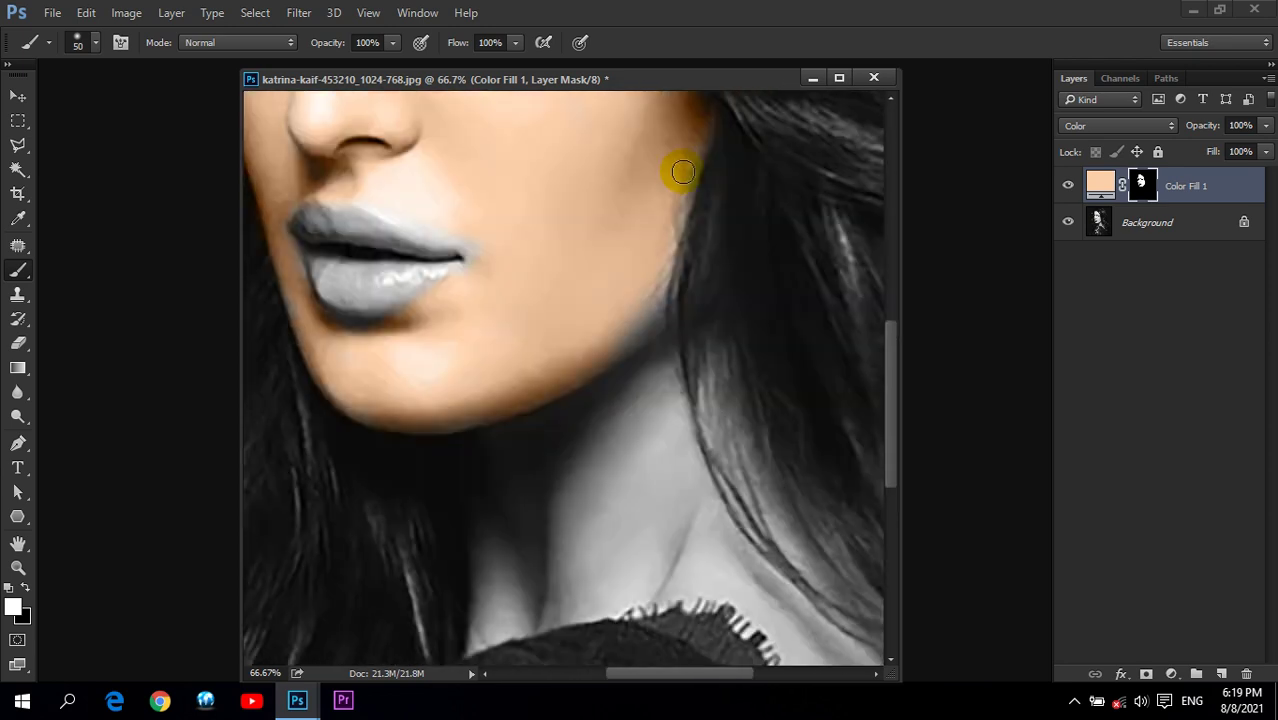
mouse_move(685, 175)
mouse_down()
mouse_move(649, 312)
mouse_move(576, 346)
mouse_move(605, 223)
mouse_up()
drag(419, 344, 482, 351)
Step: With a larger brush, paint the tint down the neck to the hair edge
scroll(610, 225, down, 3)
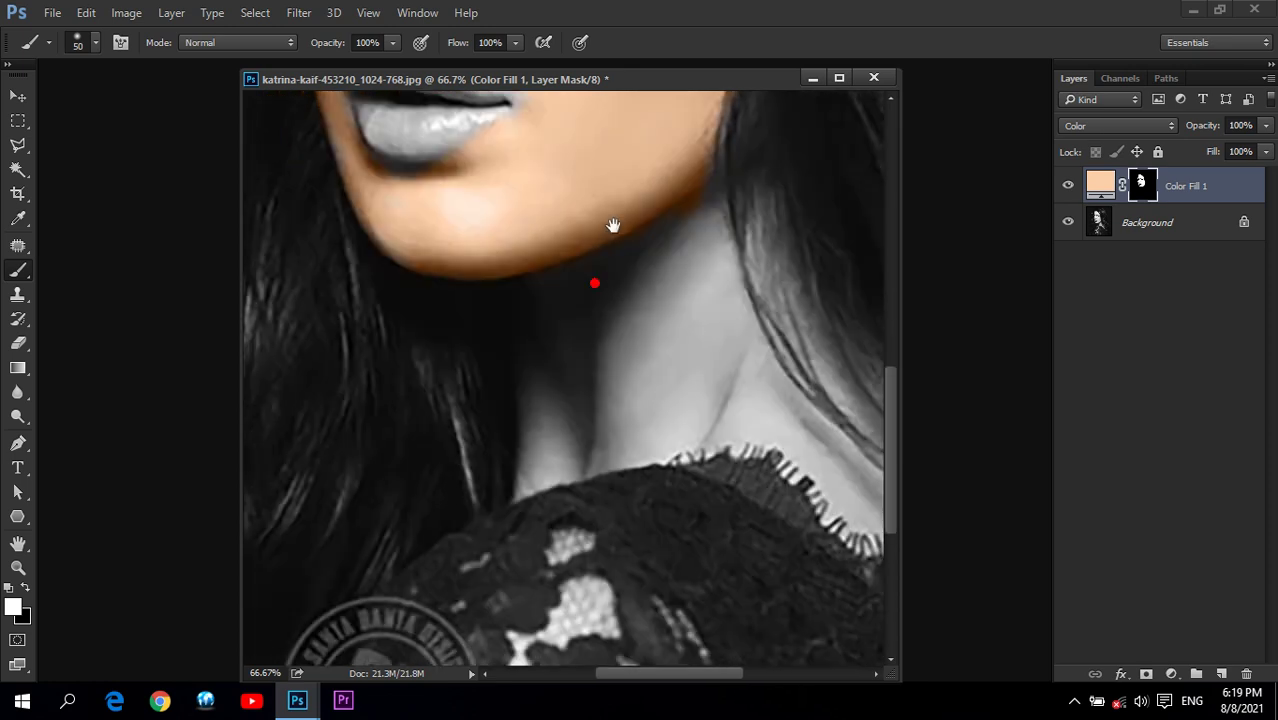
key(bracketright)
key(bracketright)
key(bracketright)
key(bracketright)
key(bracketright)
mouse_move(662, 330)
mouse_down()
mouse_move(628, 360)
mouse_move(619, 410)
mouse_up()
mouse_move(551, 378)
mouse_down()
mouse_move(531, 443)
mouse_move(753, 370)
mouse_move(699, 237)
mouse_move(693, 180)
mouse_up()
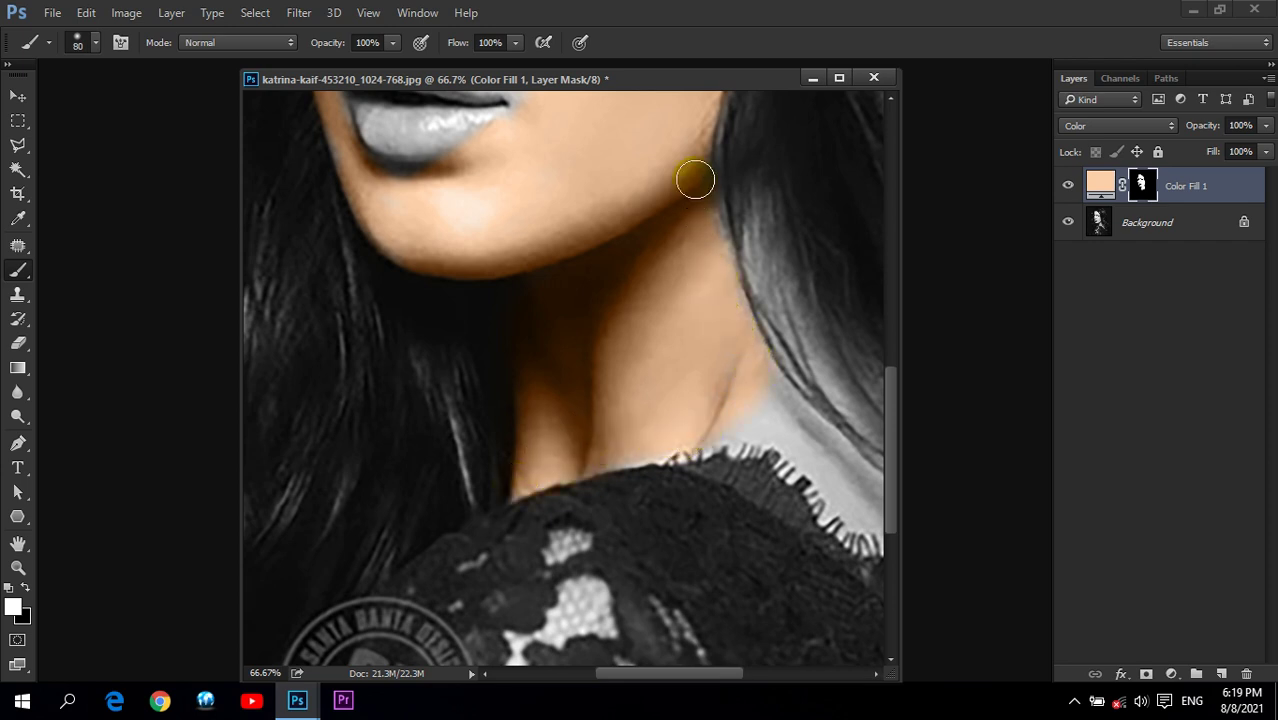
drag(535, 280, 476, 208)
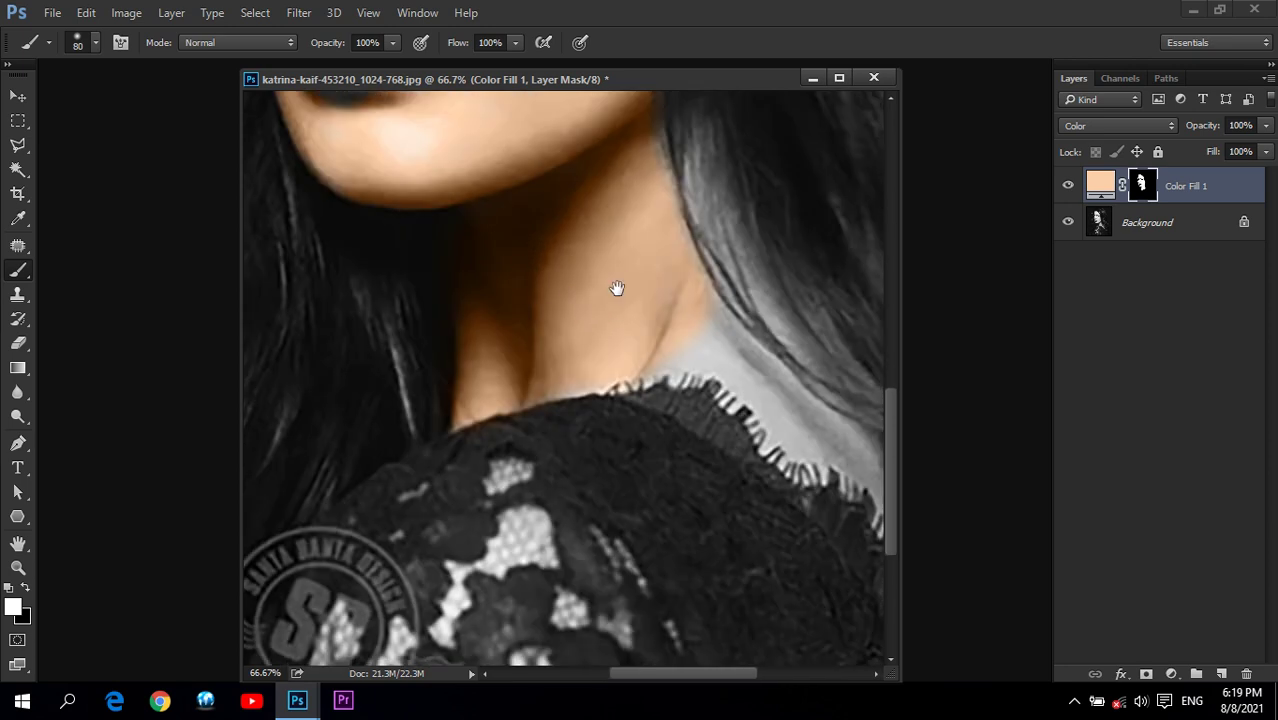
drag(617, 288, 557, 280)
drag(667, 238, 657, 167)
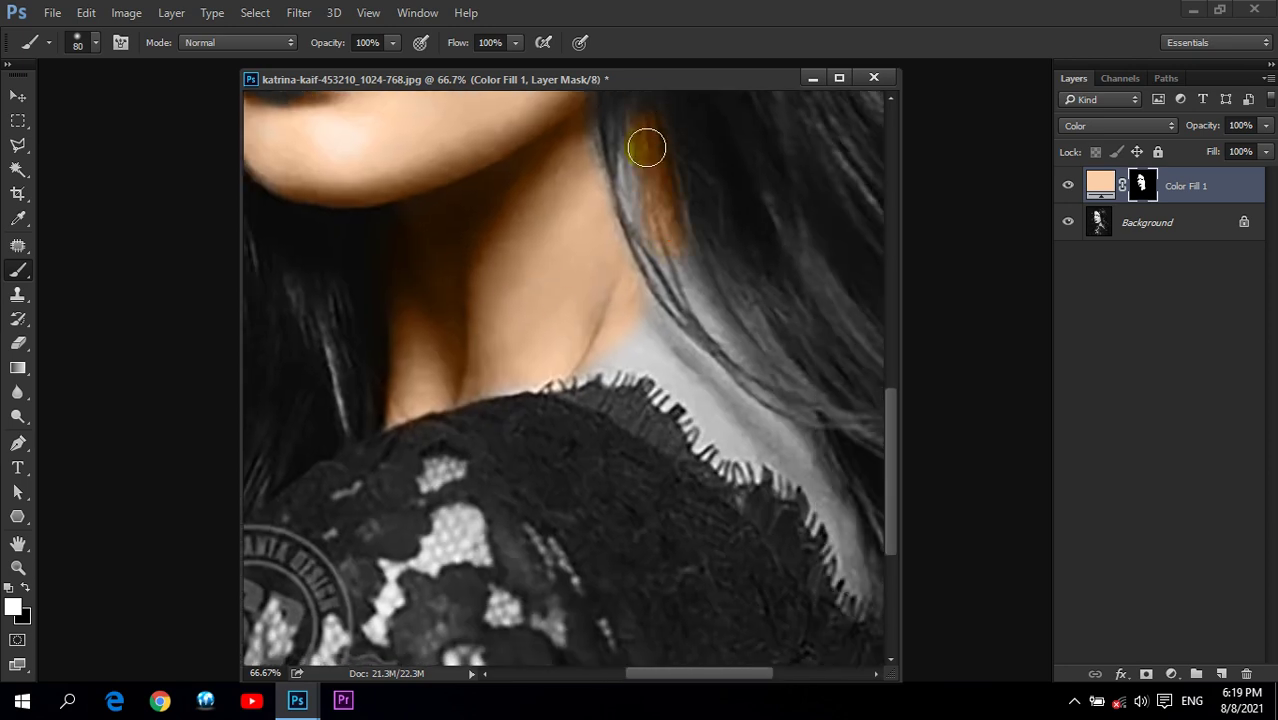
Step: With smaller brushes, tint the neck edge and grey strip along the hair toward the shoulder
drag(553, 245, 551, 318)
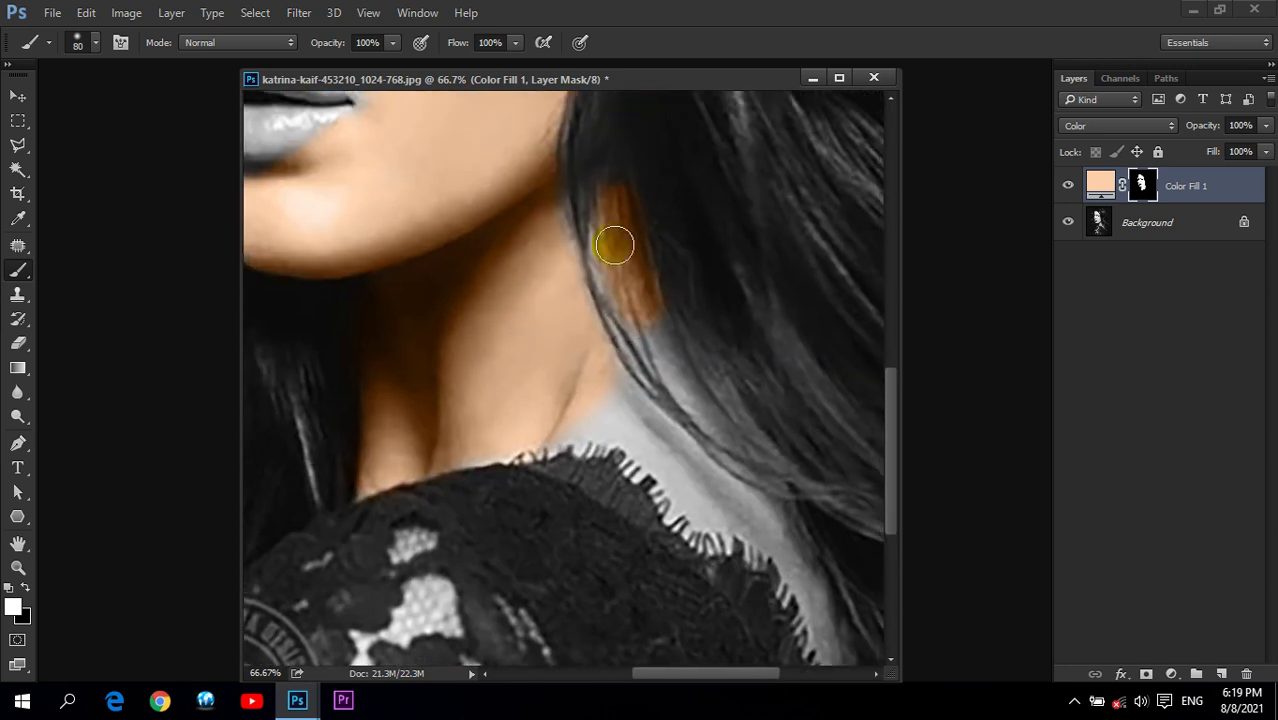
click(562, 251)
mouse_move(716, 503)
mouse_down()
mouse_move(491, 434)
mouse_move(343, 411)
mouse_move(337, 349)
mouse_up()
key(bracketleft)
key(bracketleft)
drag(567, 460, 621, 573)
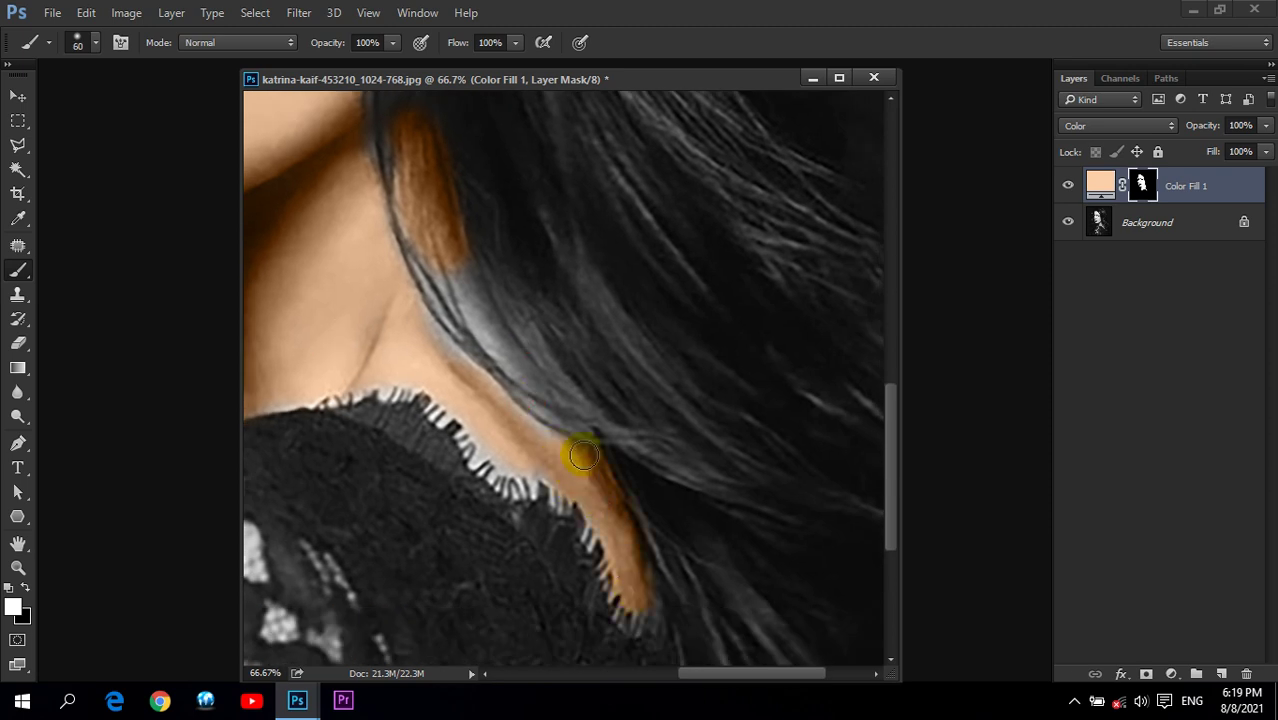
drag(399, 379, 433, 423)
drag(527, 369, 492, 306)
mouse_move(520, 372)
mouse_down()
mouse_move(508, 357)
mouse_move(471, 362)
mouse_up()
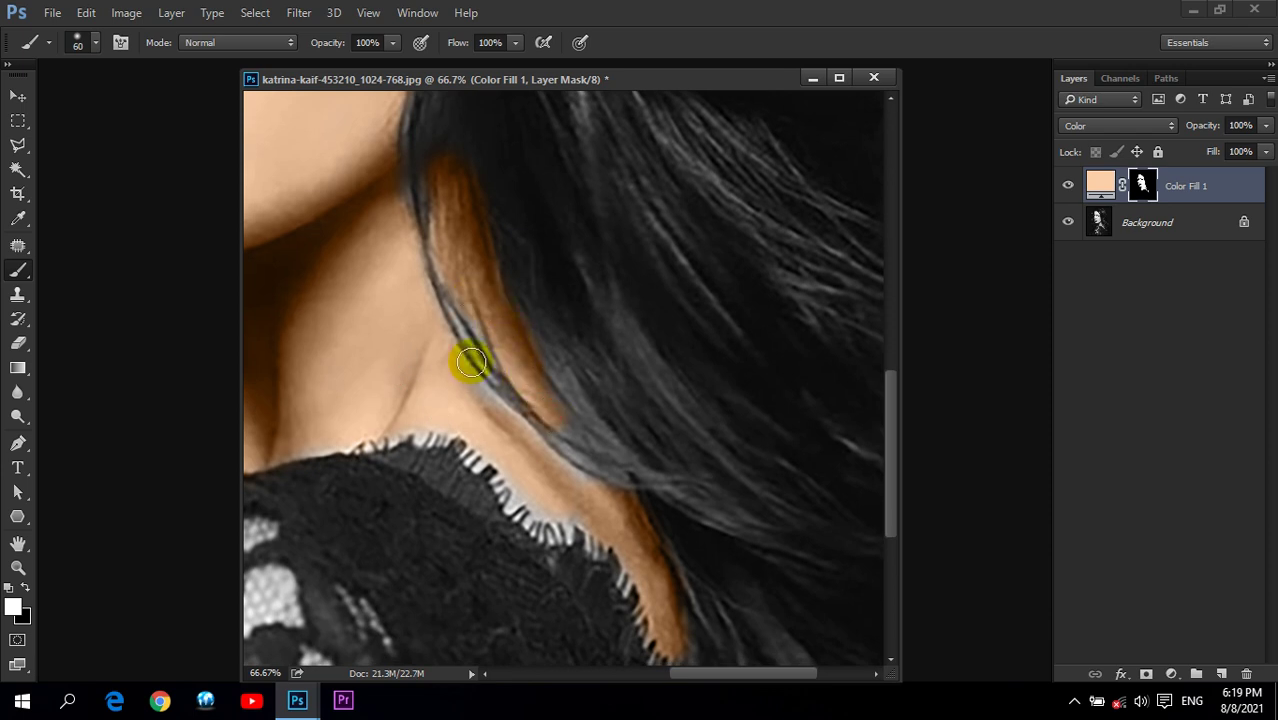
key(bracketleft)
key(bracketleft)
mouse_move(470, 346)
mouse_down()
mouse_move(481, 343)
mouse_move(448, 294)
mouse_move(505, 401)
mouse_move(628, 470)
mouse_up()
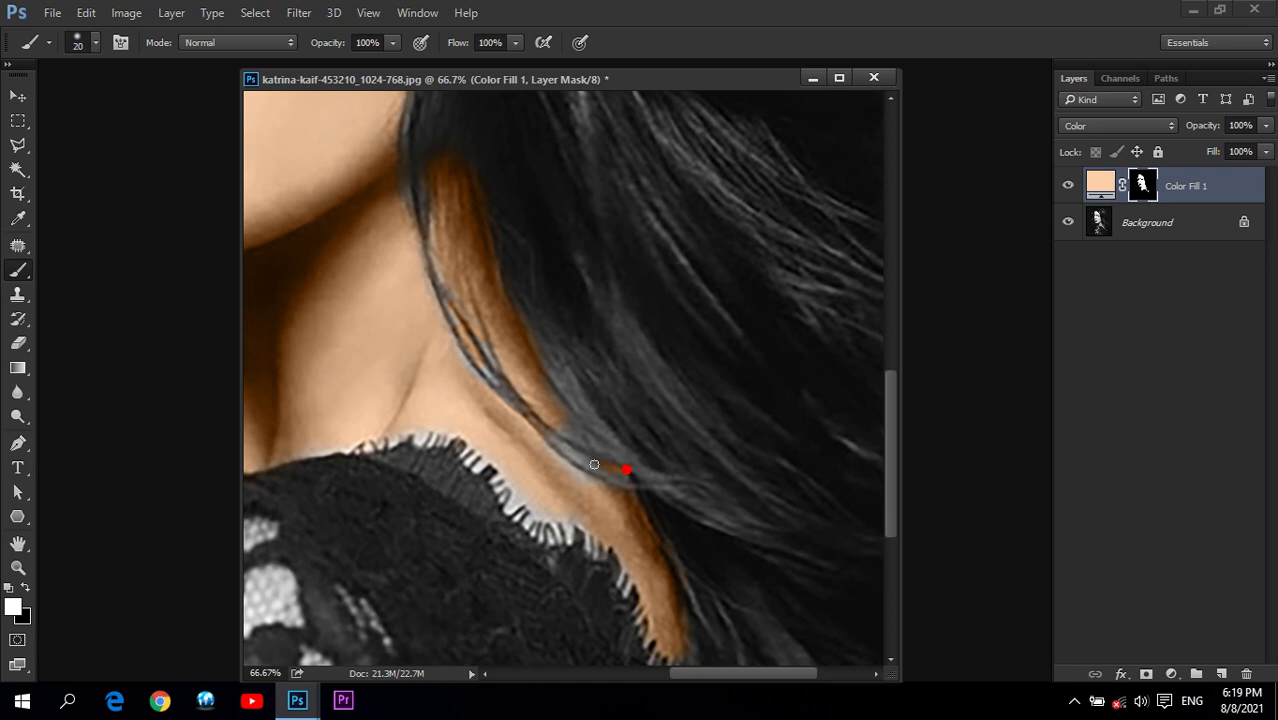
drag(553, 450, 608, 455)
Step: Tint the neck at the shoulder and lace neckline, keeping the lace grey
drag(448, 284, 633, 385)
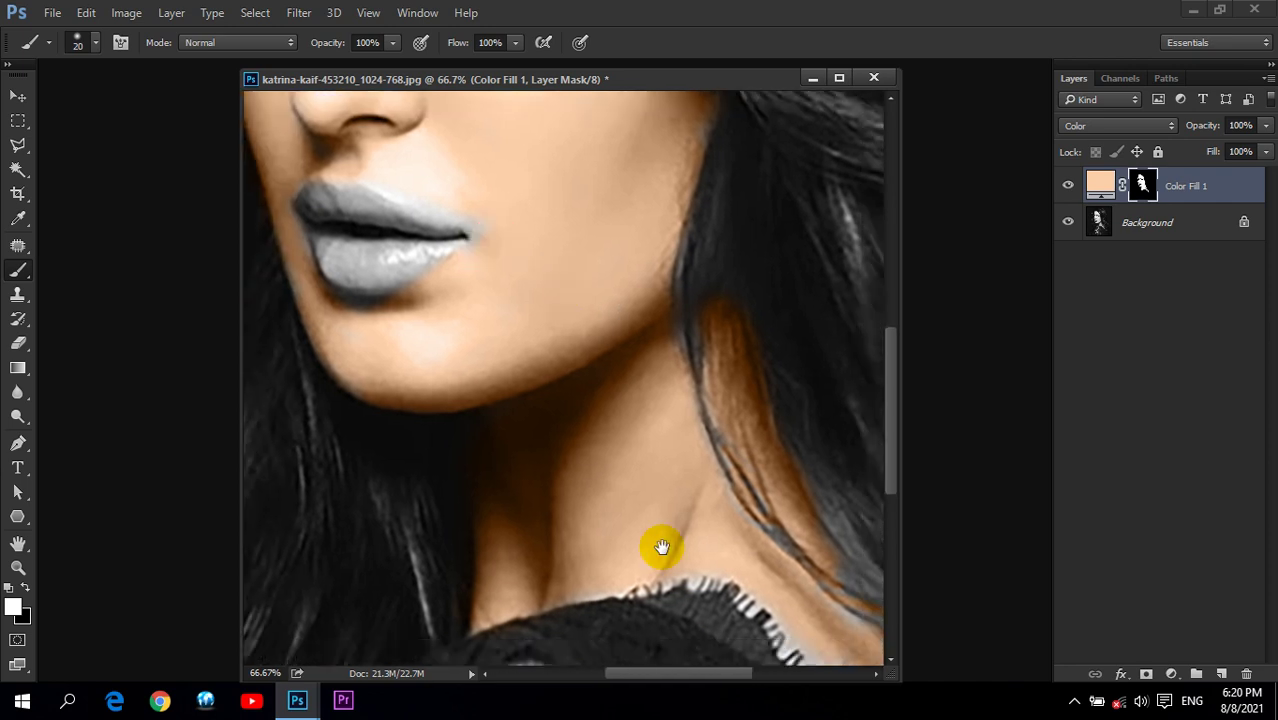
drag(661, 544, 531, 290)
scroll(531, 290, down, 3)
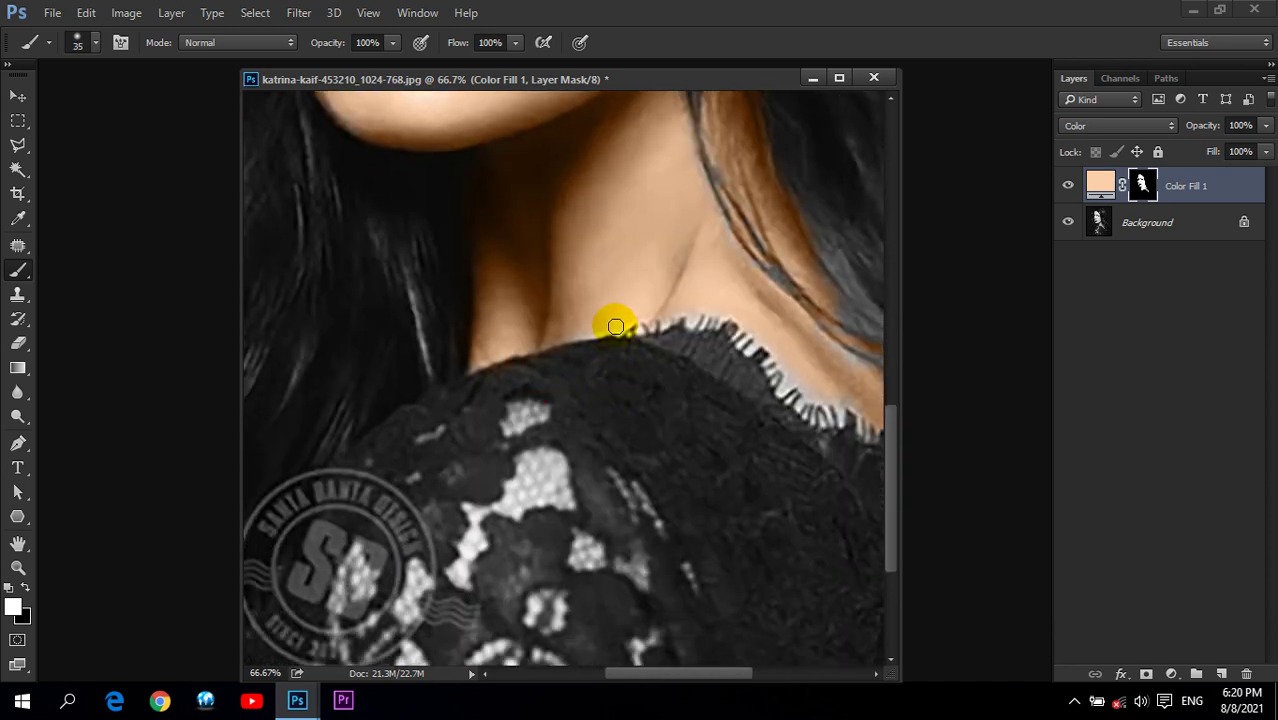
drag(567, 333, 494, 347)
click(864, 418)
drag(851, 399, 765, 352)
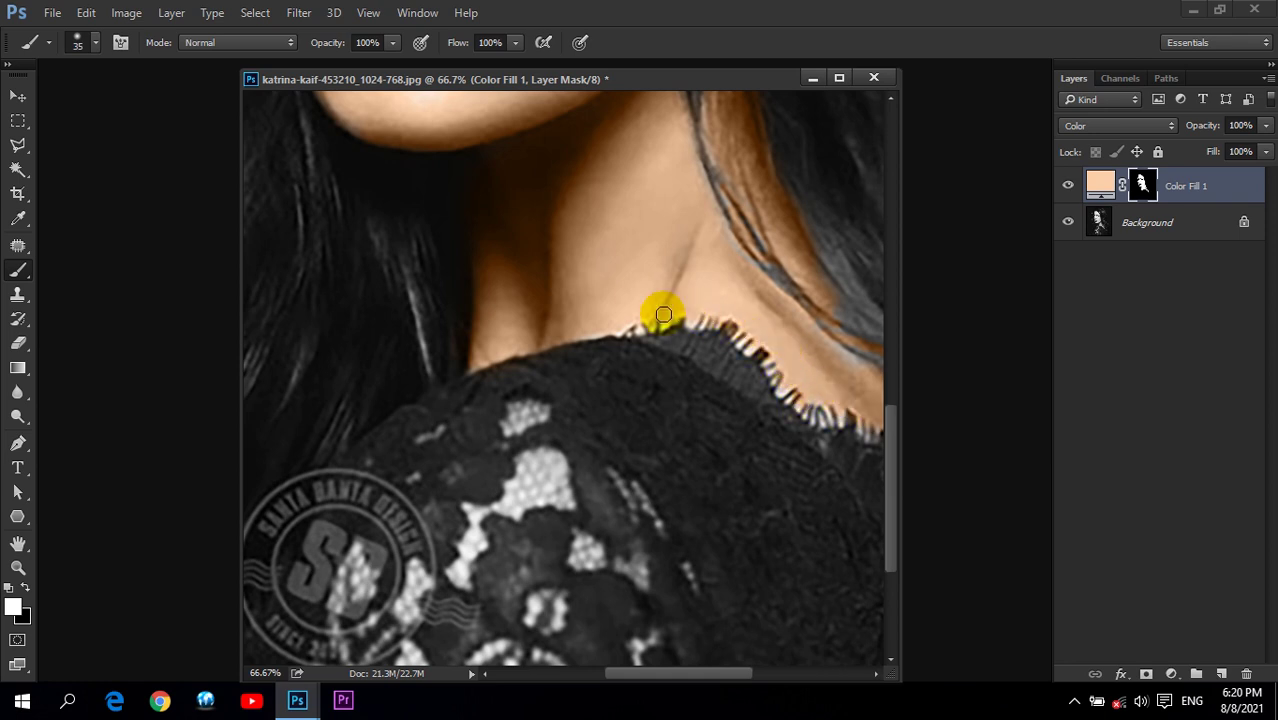
drag(765, 352, 673, 353)
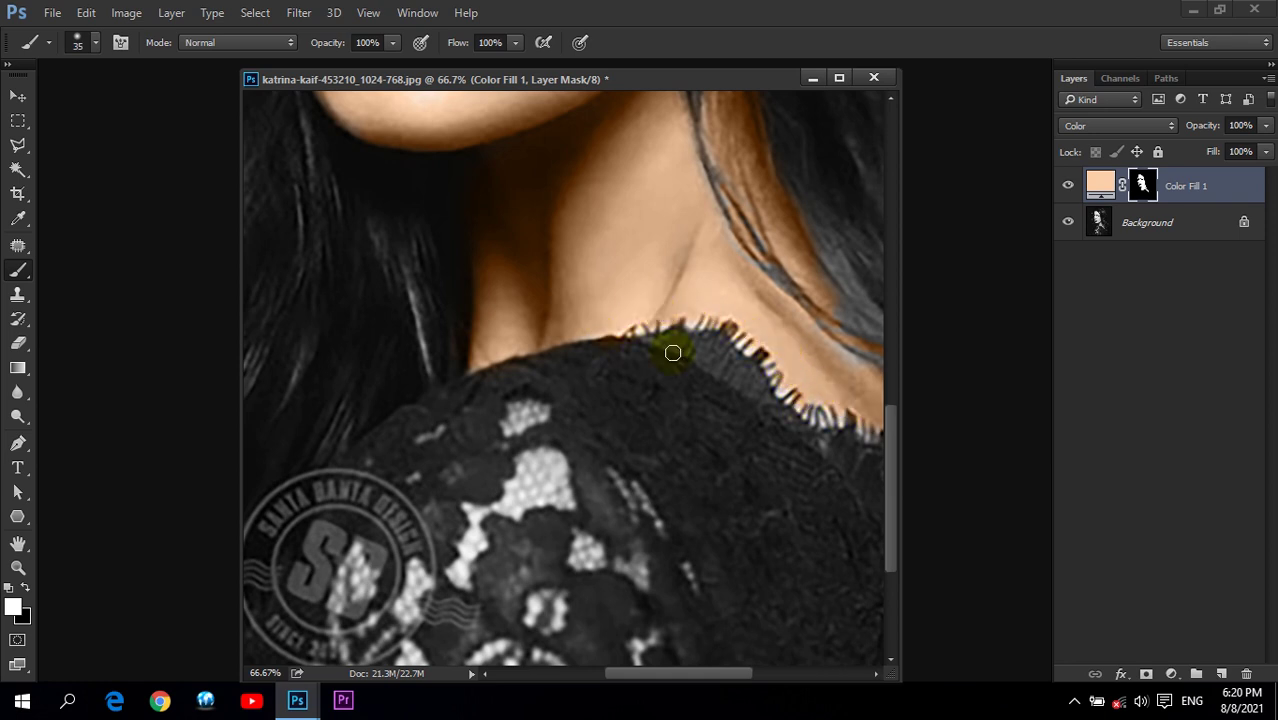
click(18, 568)
Step: Zoom in on the eye and touch up the tint at the left eyebrow's end
click(538, 42)
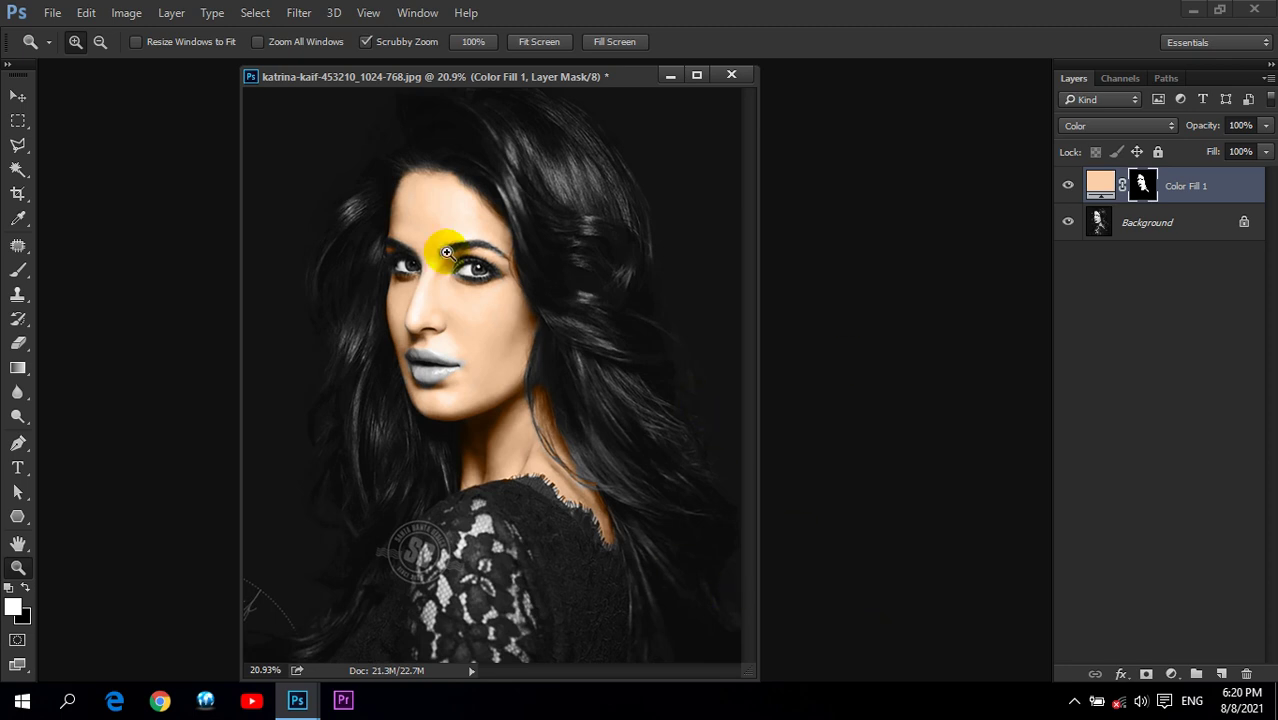
click(443, 287)
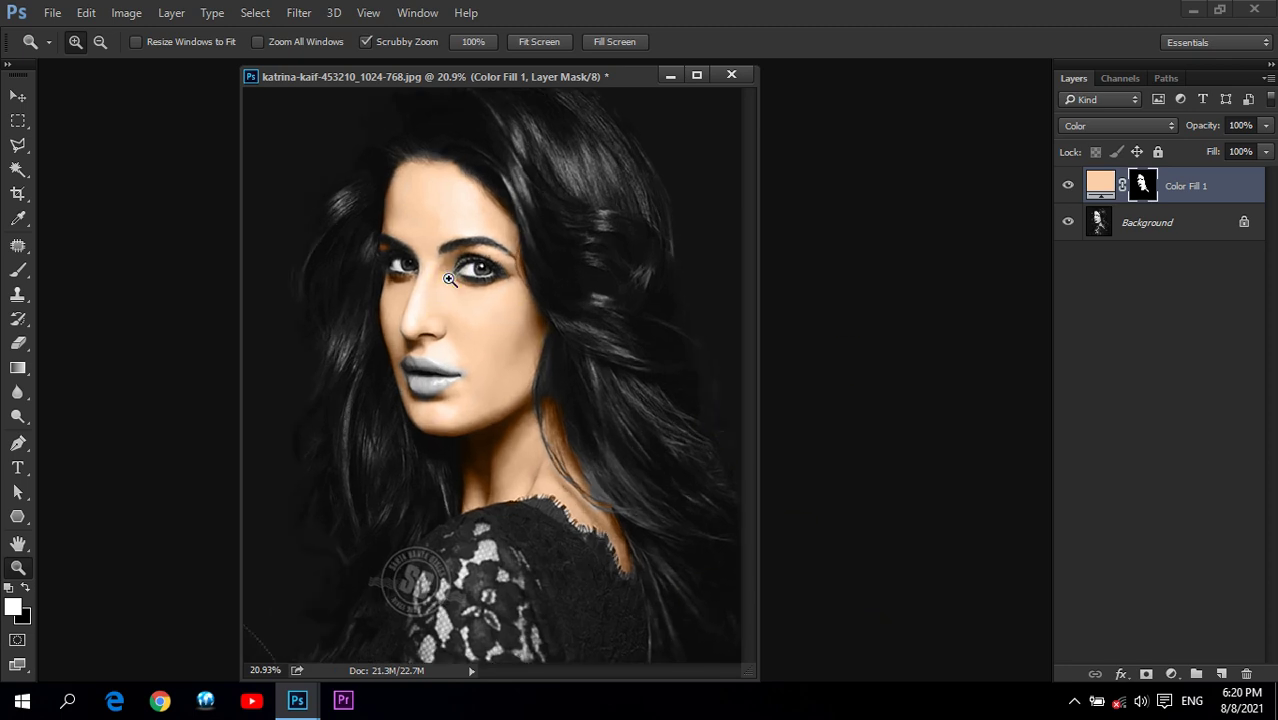
click(467, 289)
click(500, 322)
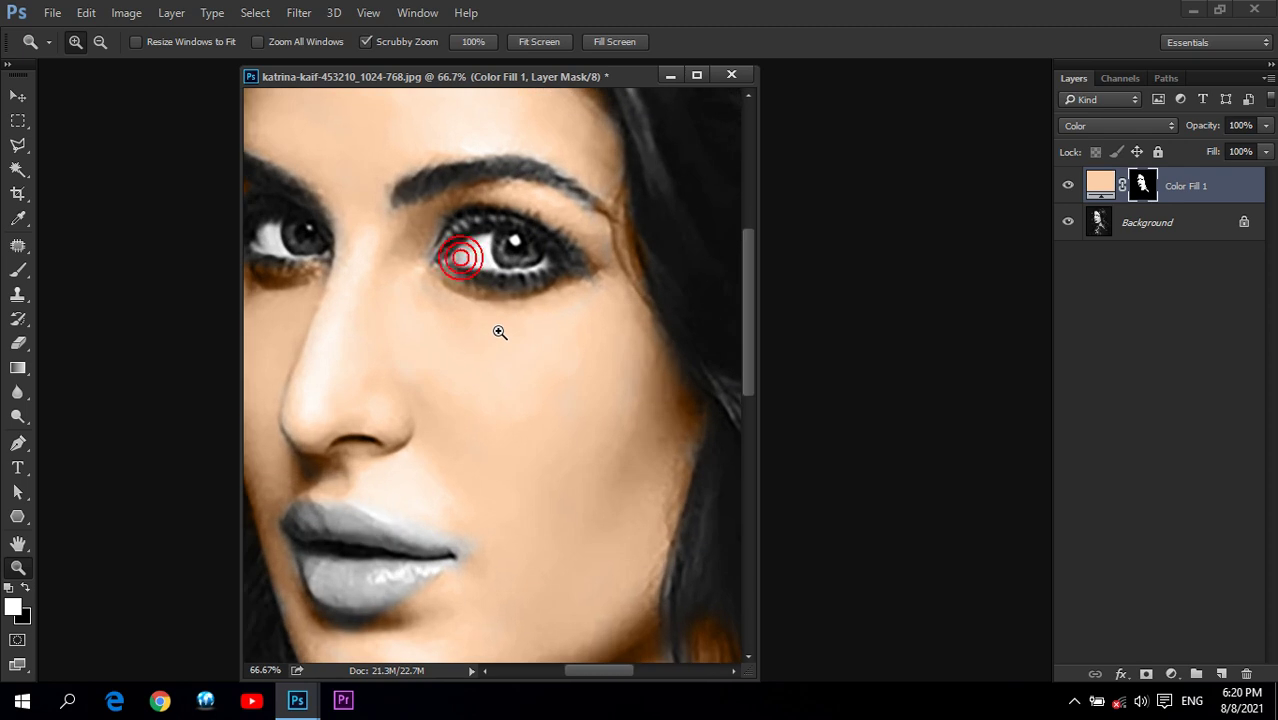
click(19, 272)
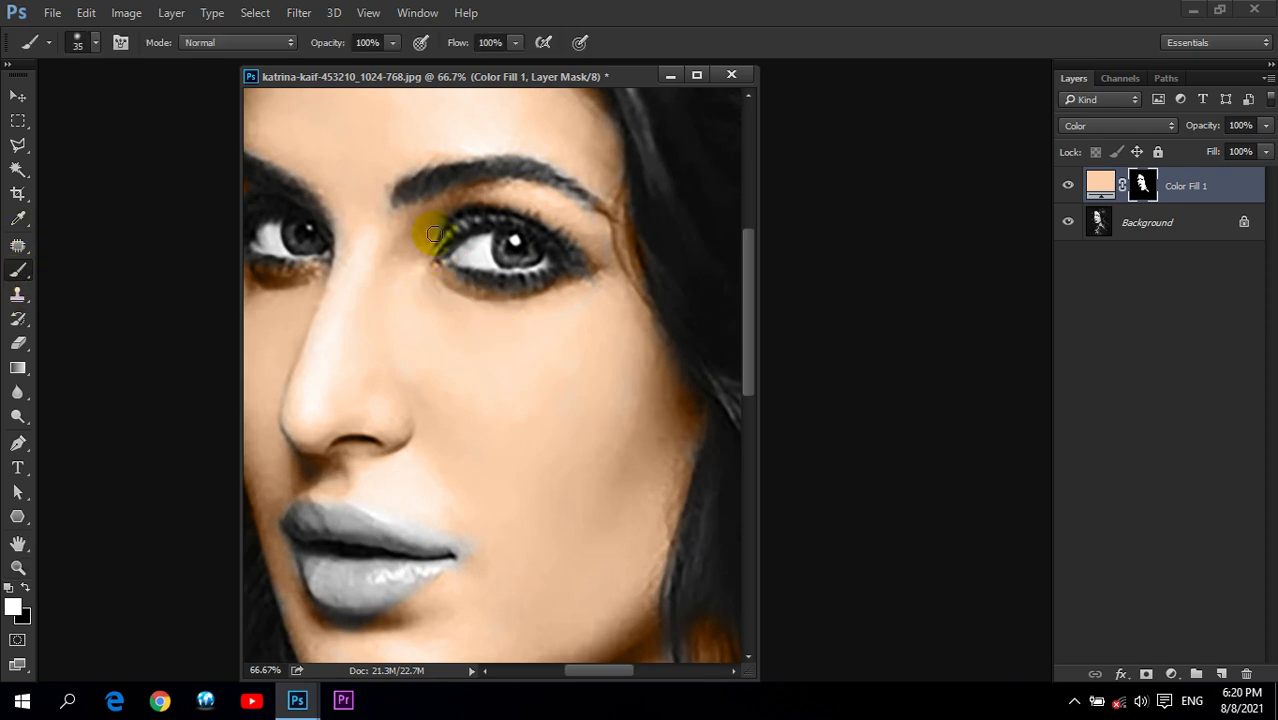
drag(405, 275, 512, 359)
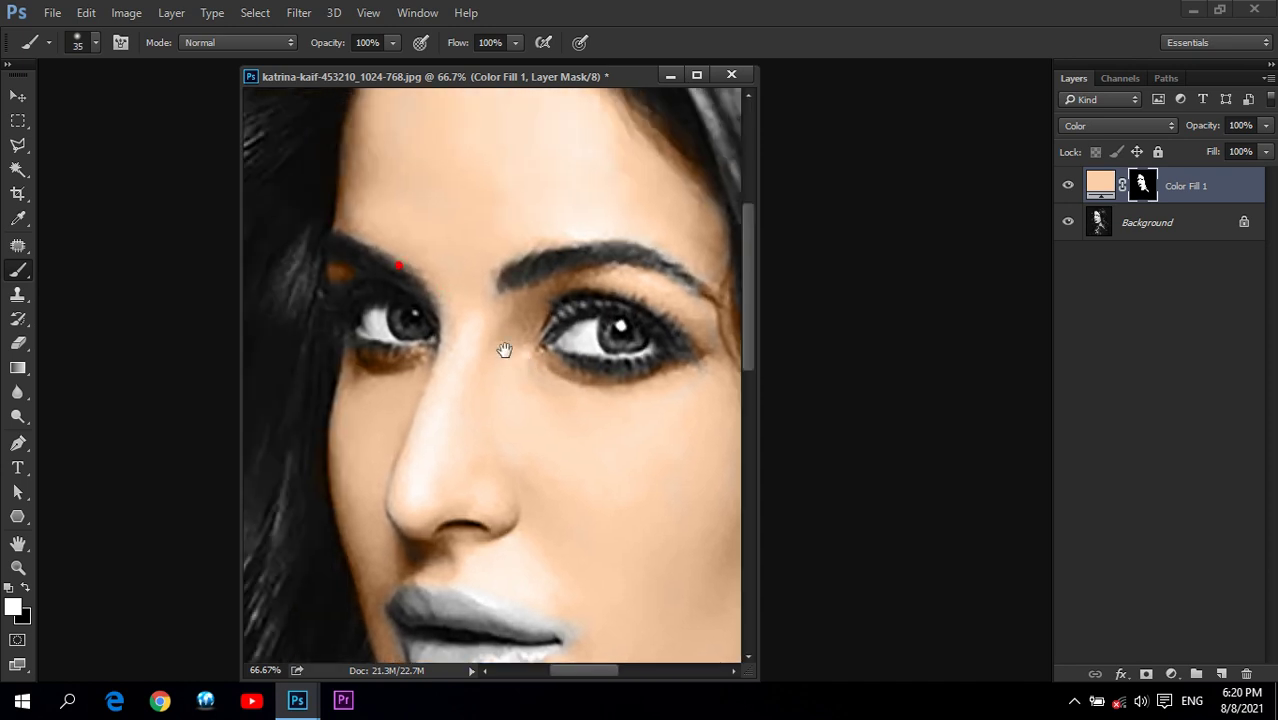
drag(333, 283, 329, 278)
Step: Reset default colours and fit the whole recoloured portrait on screen at 20.9%
key(d)
key(z)
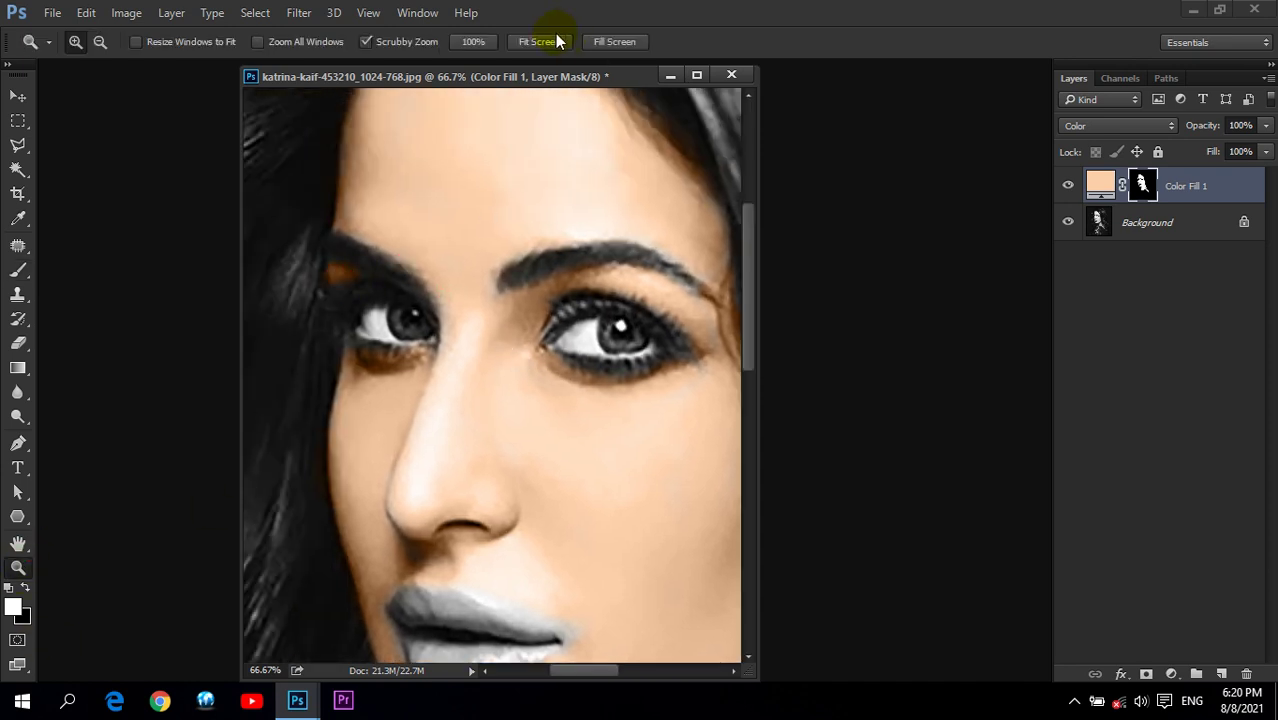
click(551, 41)
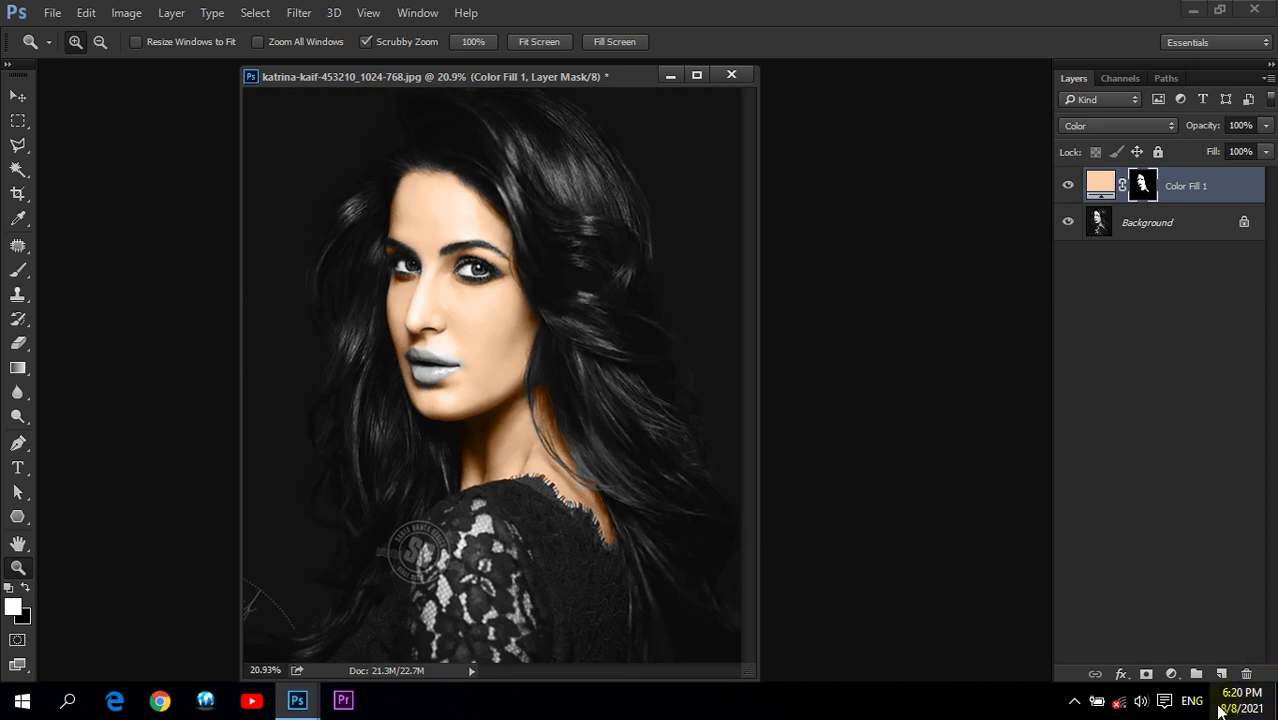
click(1173, 675)
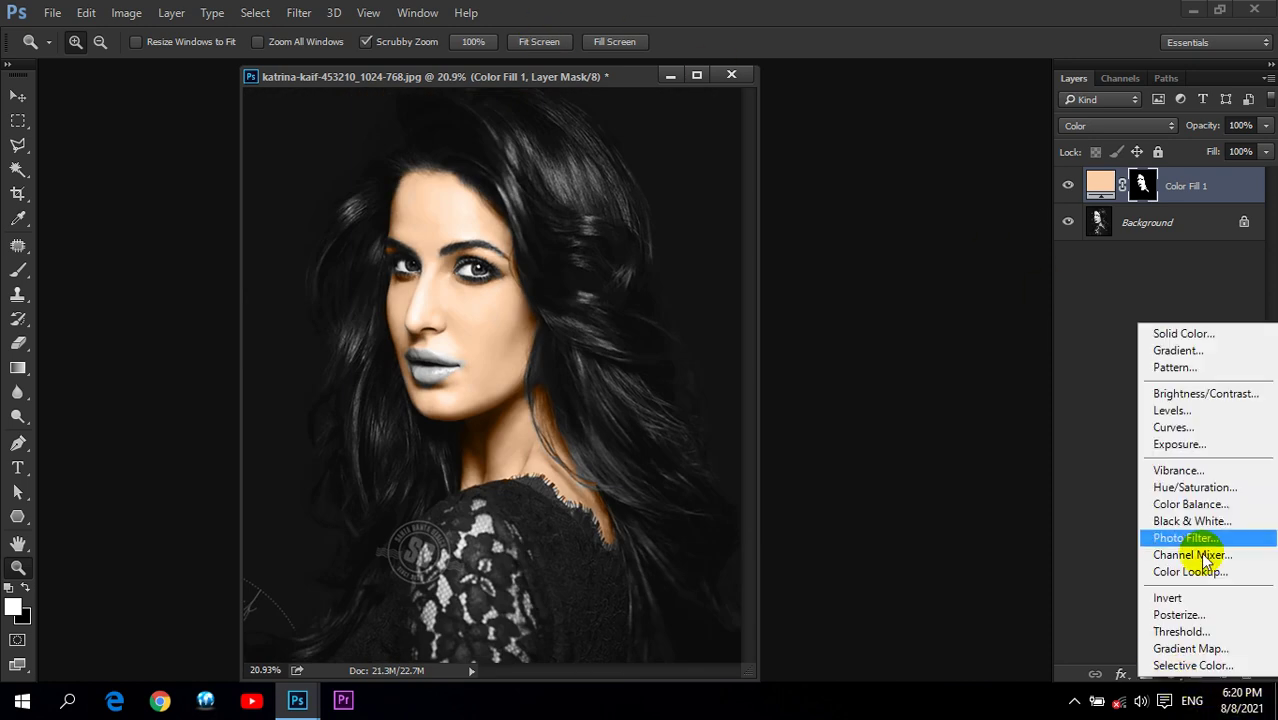
Step: Add a second Solid Color fill layer (Color Fill 2) in bright red, hex d62c2c
click(1218, 341)
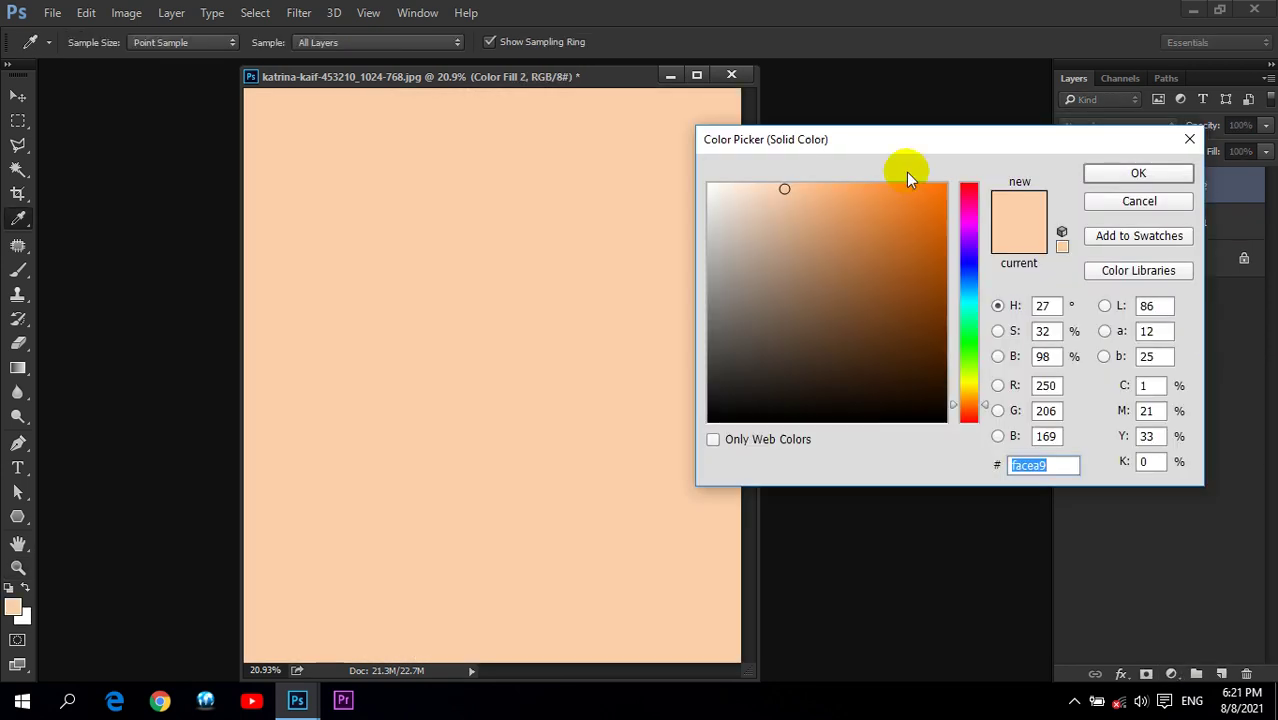
drag(928, 152, 868, 135)
drag(856, 197, 868, 181)
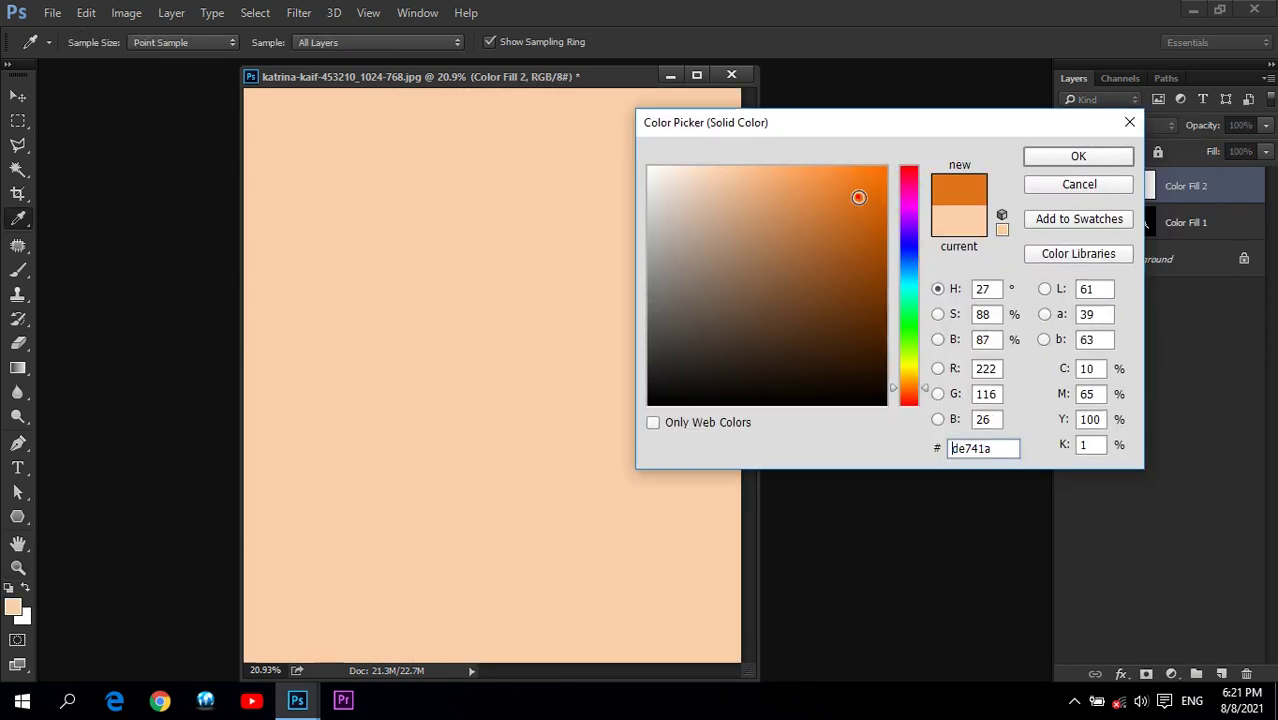
click(908, 178)
click(829, 190)
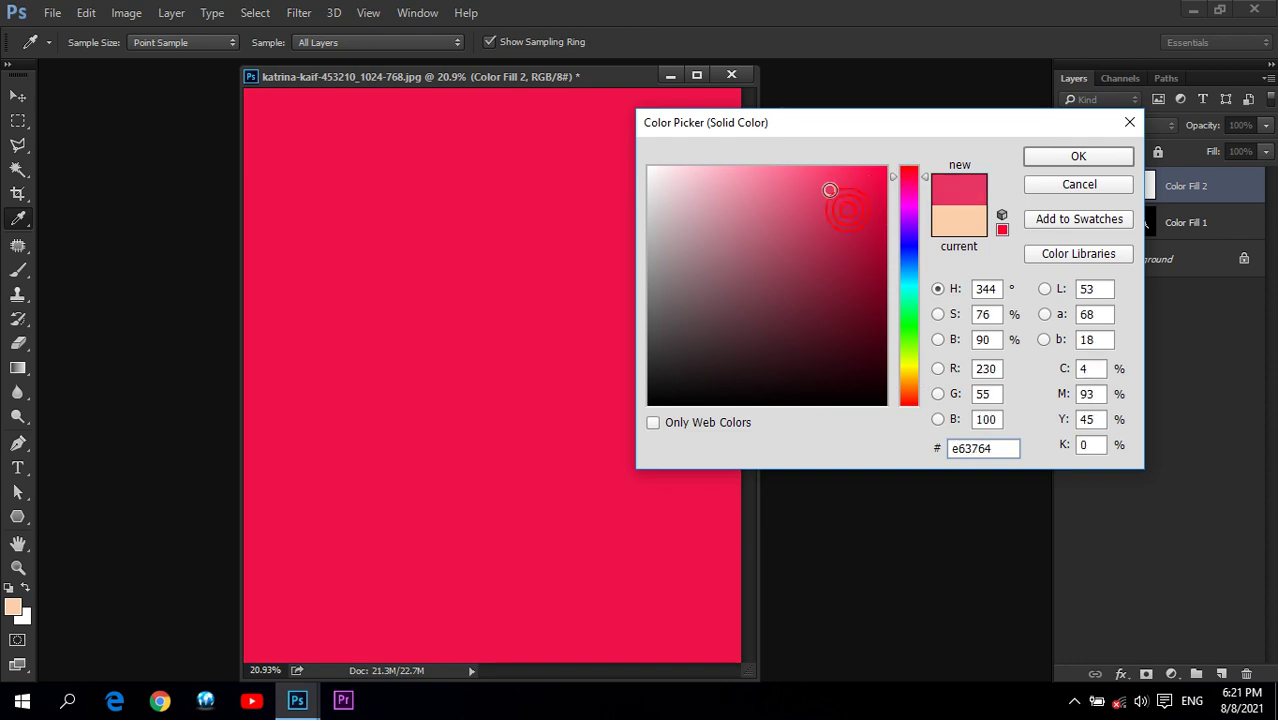
drag(855, 207, 852, 241)
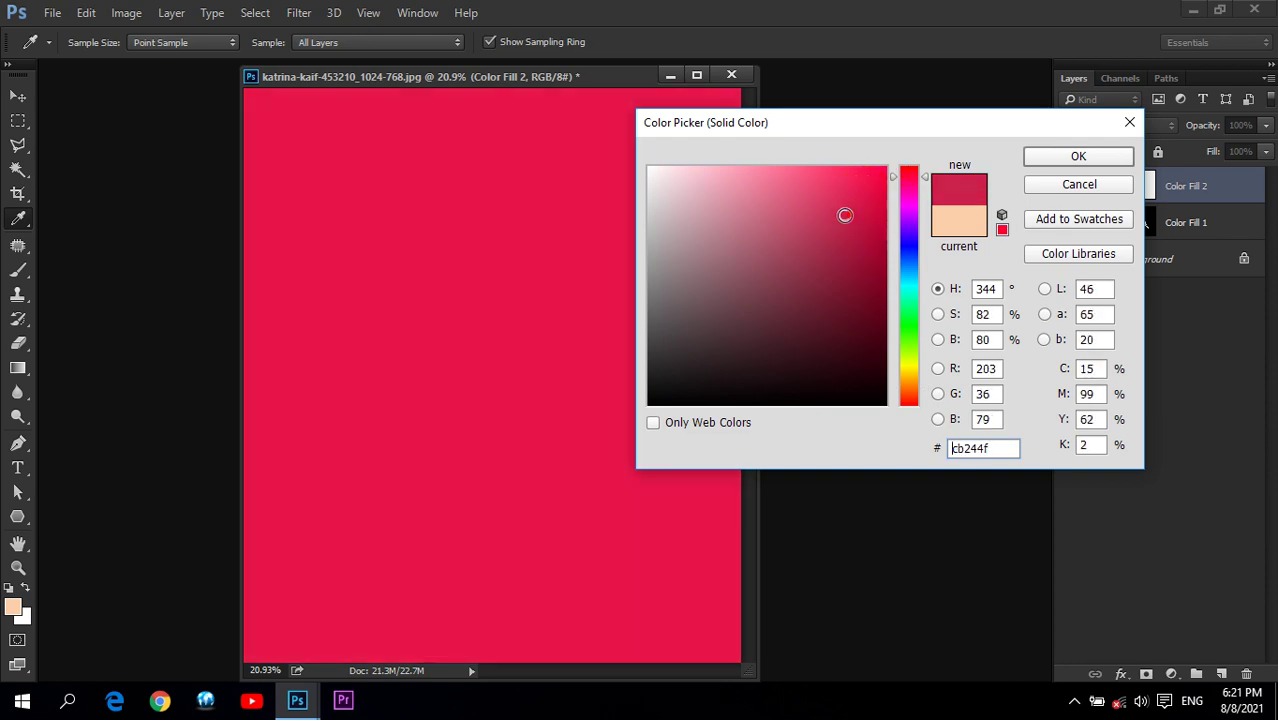
click(813, 191)
drag(830, 136, 816, 133)
drag(799, 262, 880, 158)
click(831, 201)
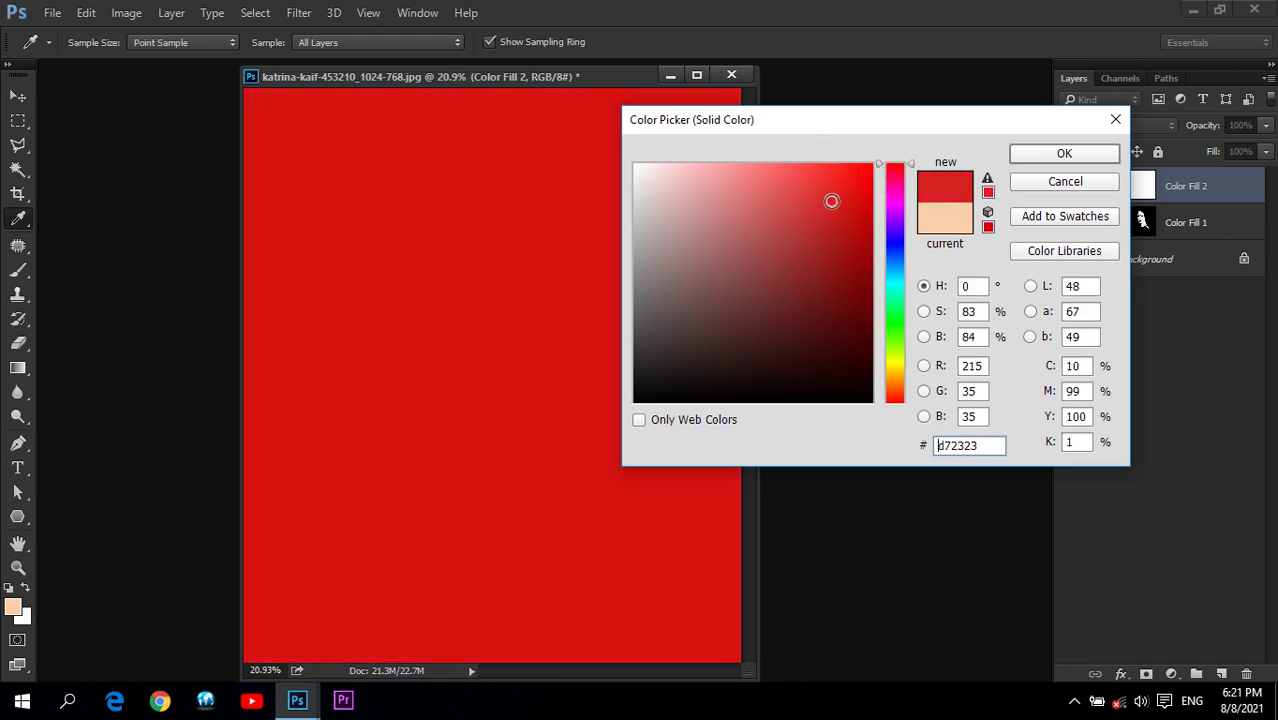
mouse_move(831, 201)
mouse_down()
mouse_move(826, 191)
mouse_move(824, 202)
mouse_up()
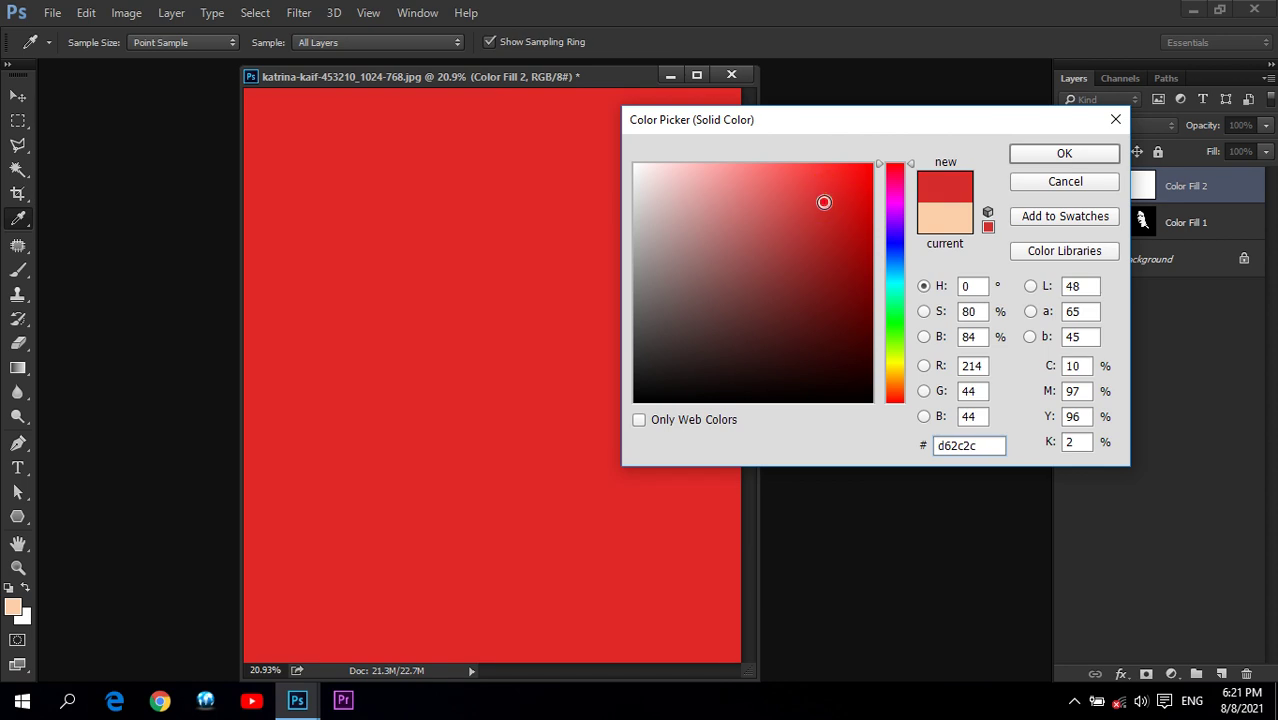
click(1023, 158)
Step: Set Color Fill 2's blend mode to Color
key(z)
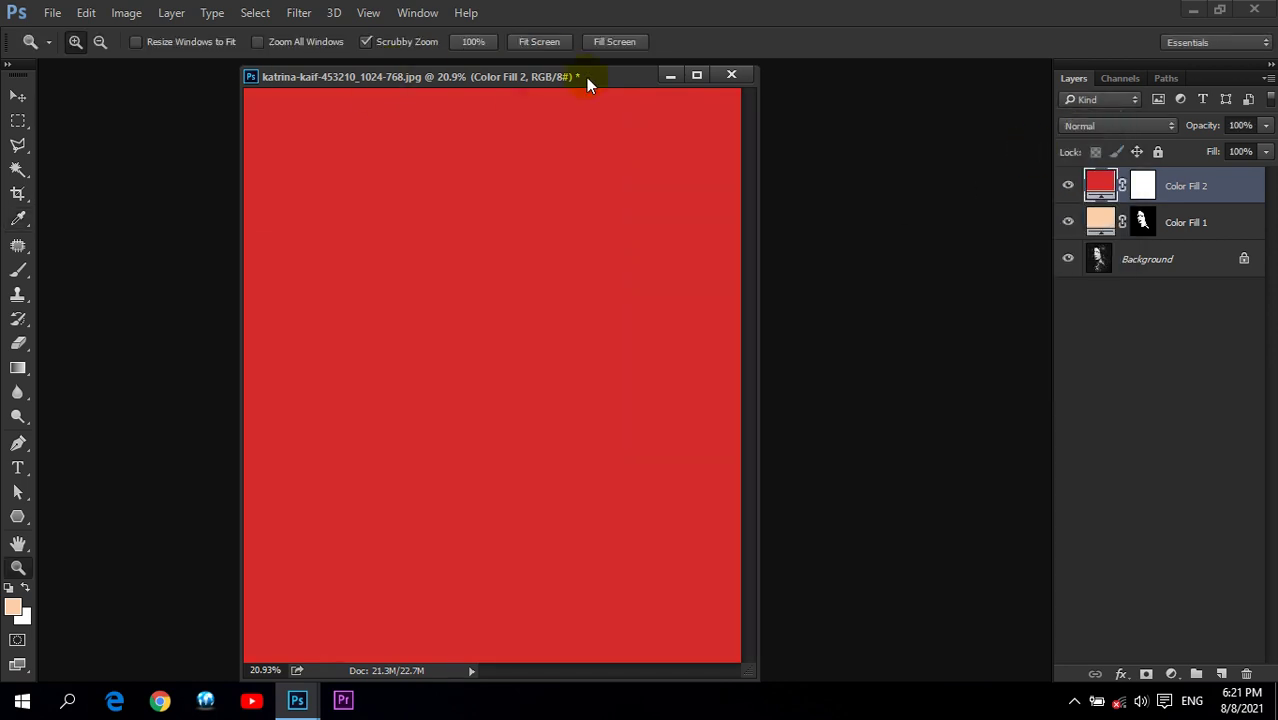
mouse_move(591, 77)
mouse_down()
mouse_move(639, 128)
mouse_move(573, 97)
mouse_up()
click(1143, 129)
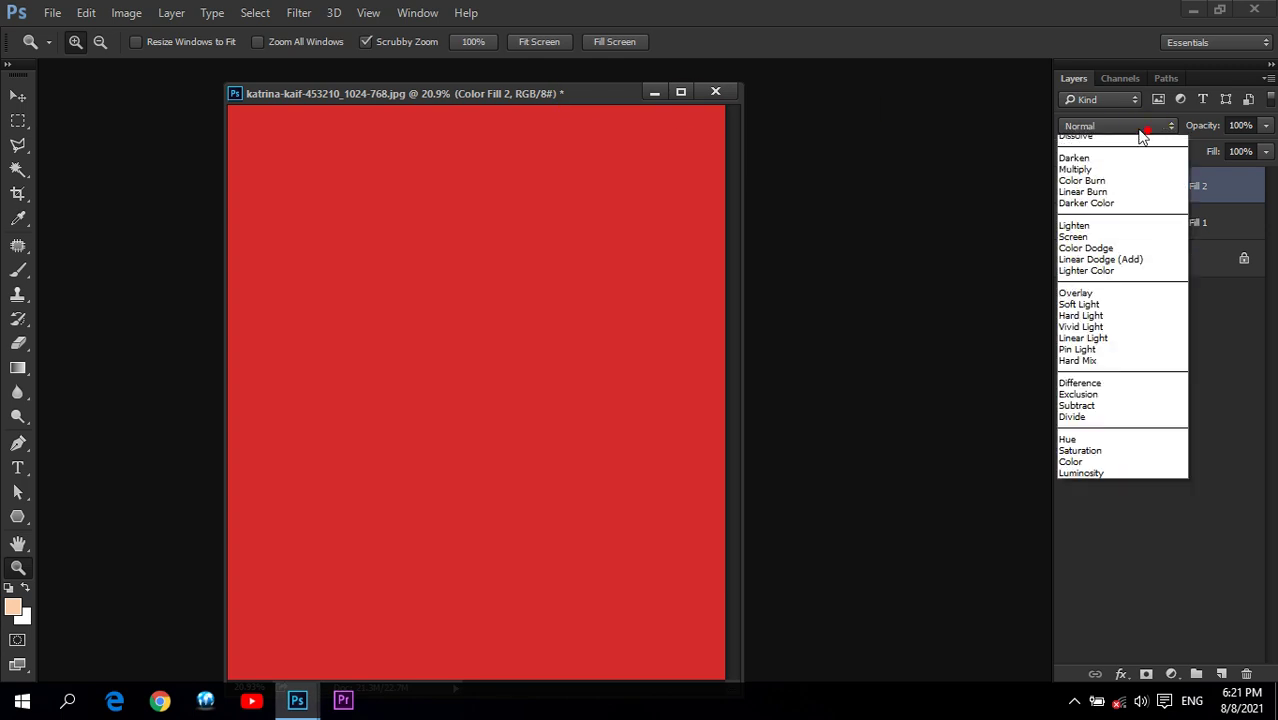
click(1072, 479)
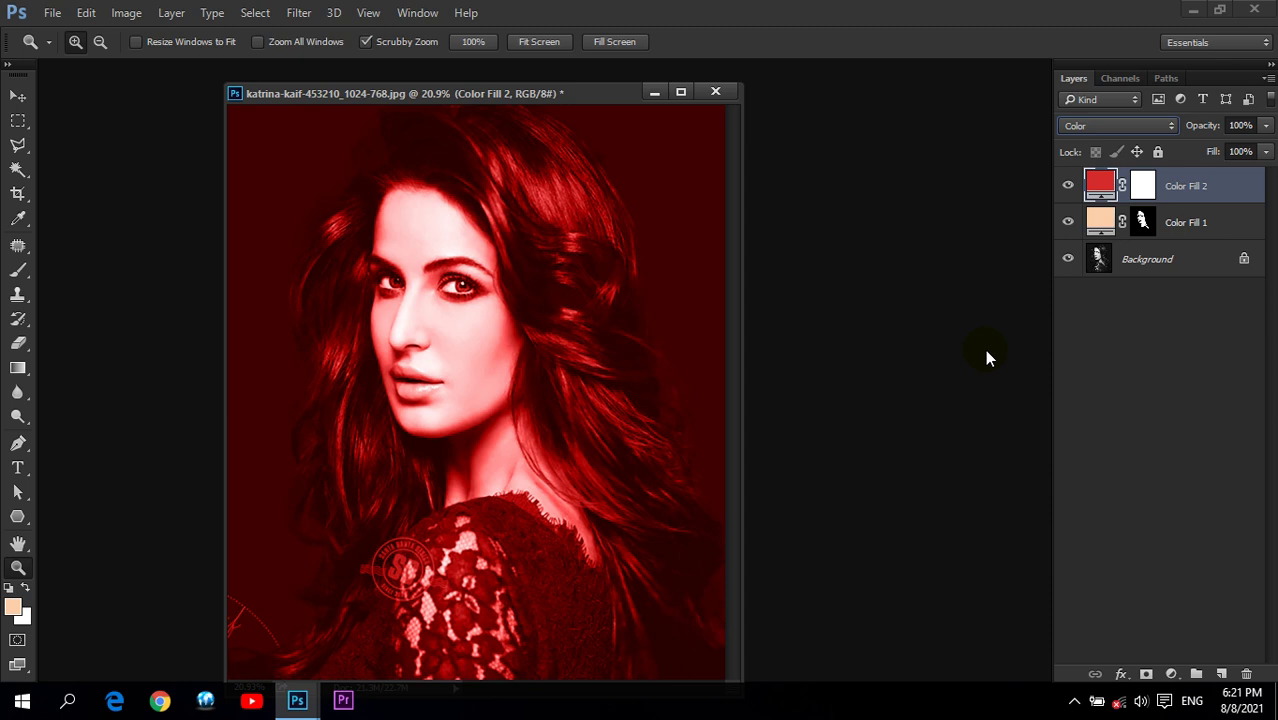
Step: Invert Color Fill 2's mask to black to hide the red, and zoom in on the face
click(1143, 185)
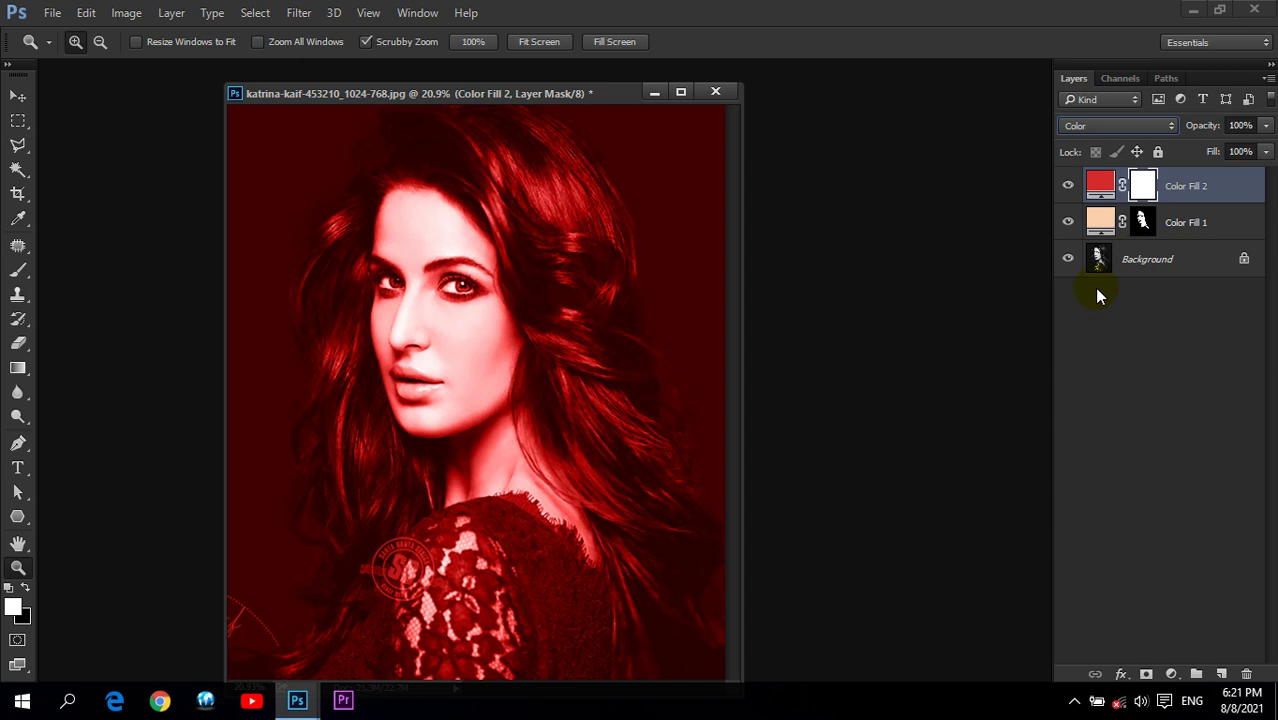
click(126, 12)
mouse_move(151, 60)
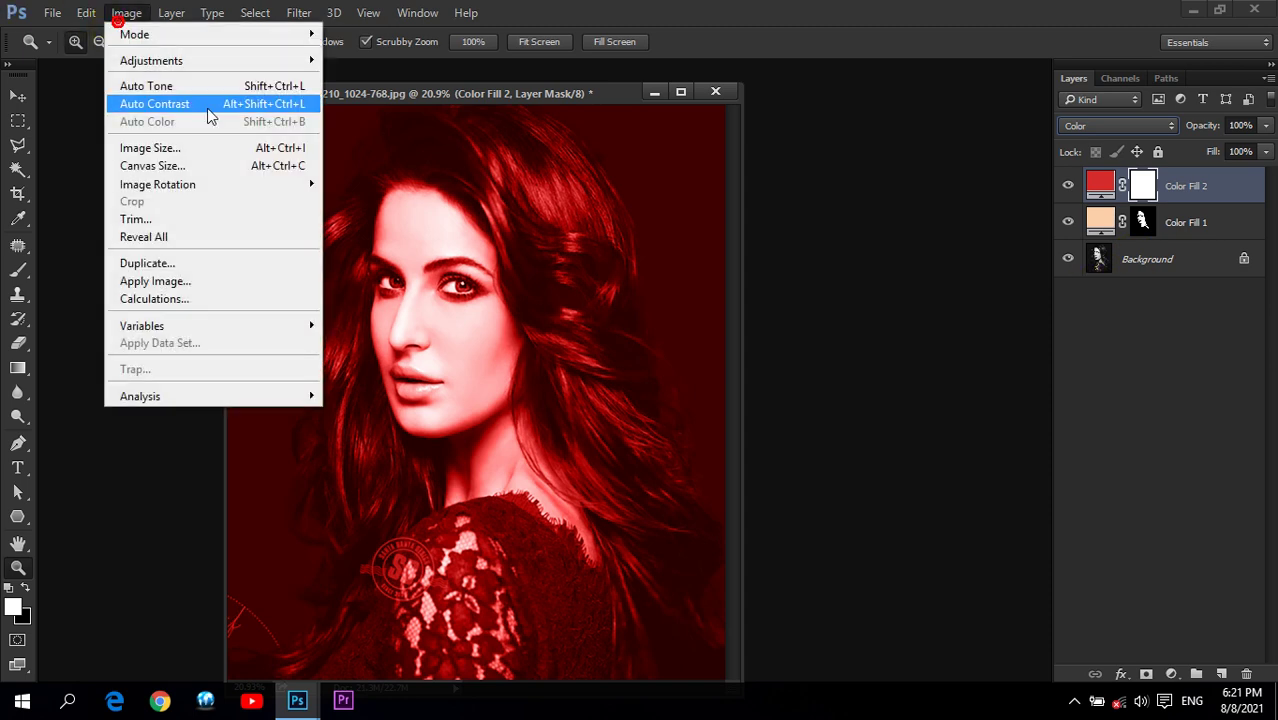
click(455, 272)
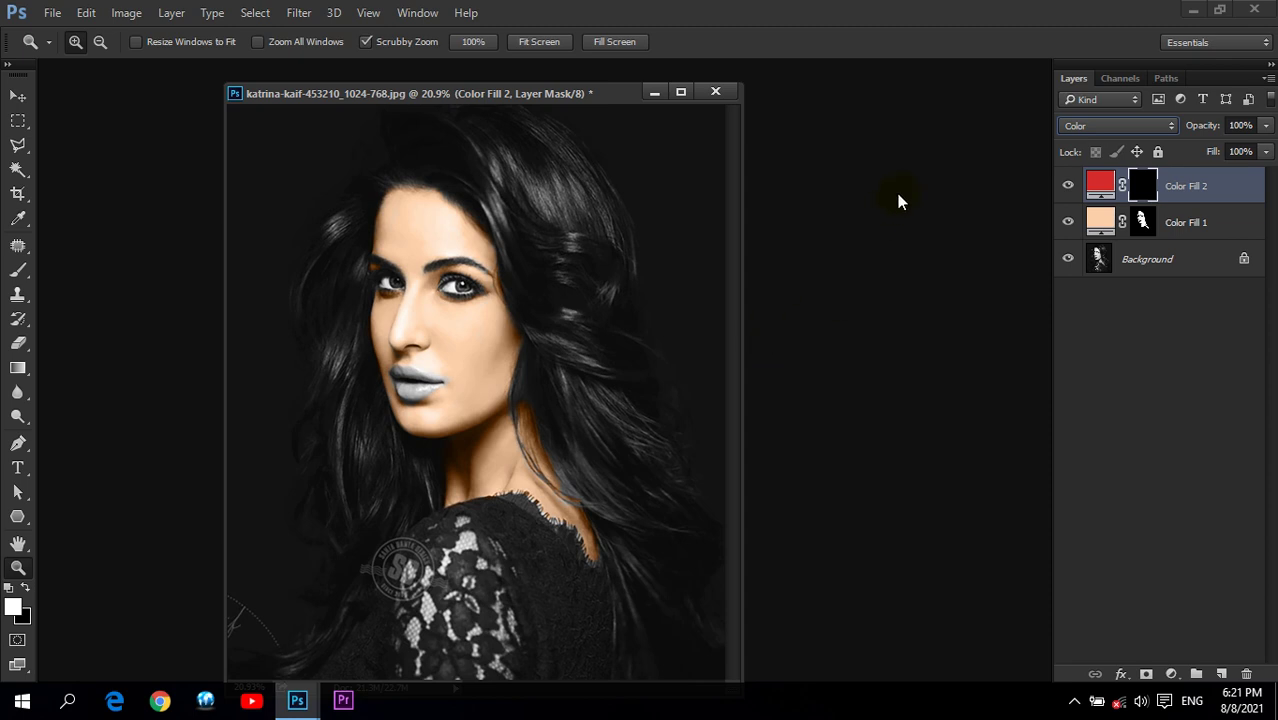
click(440, 405)
click(462, 345)
drag(456, 330, 551, 328)
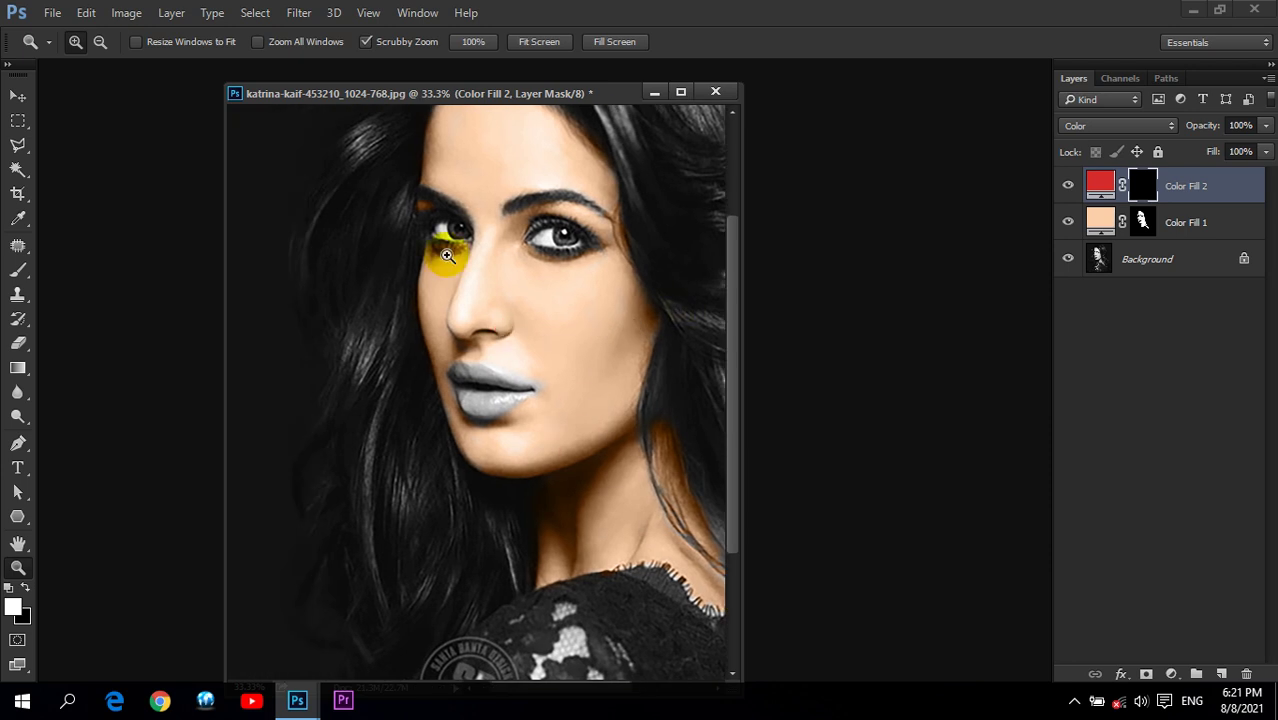
Step: Choose the standard Brush tool, leaving the red fill's colour settings unchanged
click(18, 270)
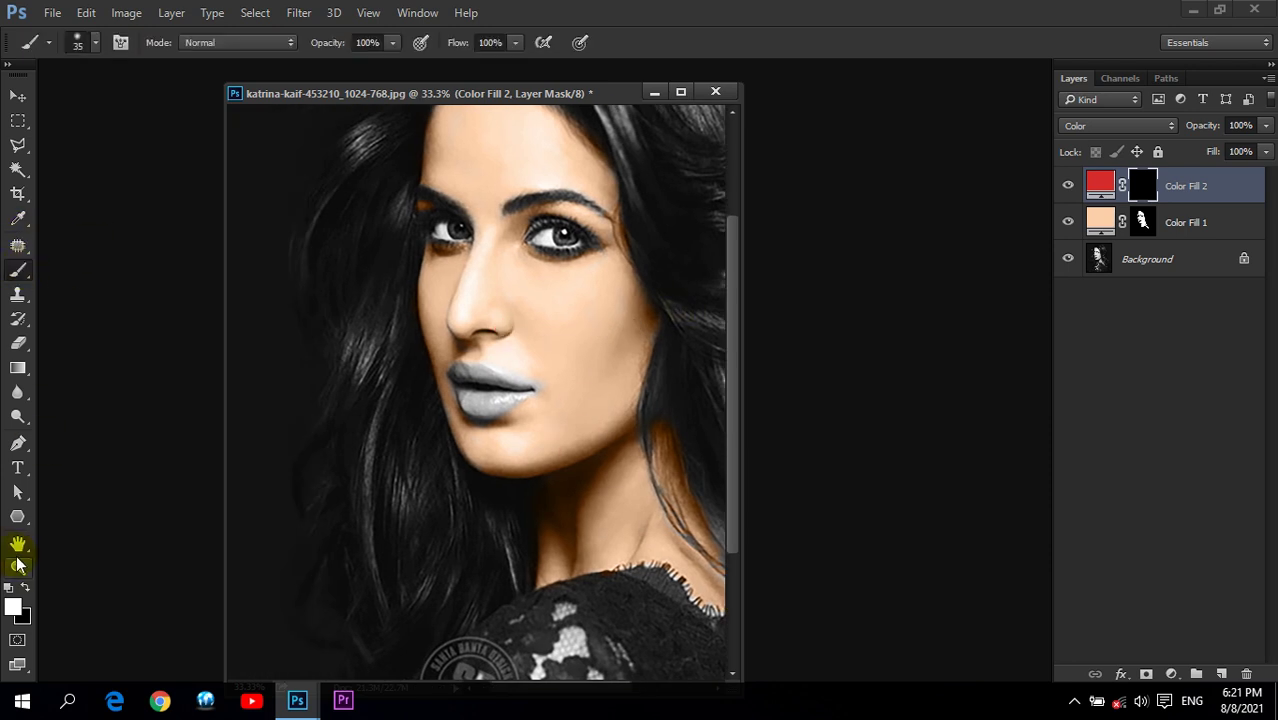
click(1100, 186)
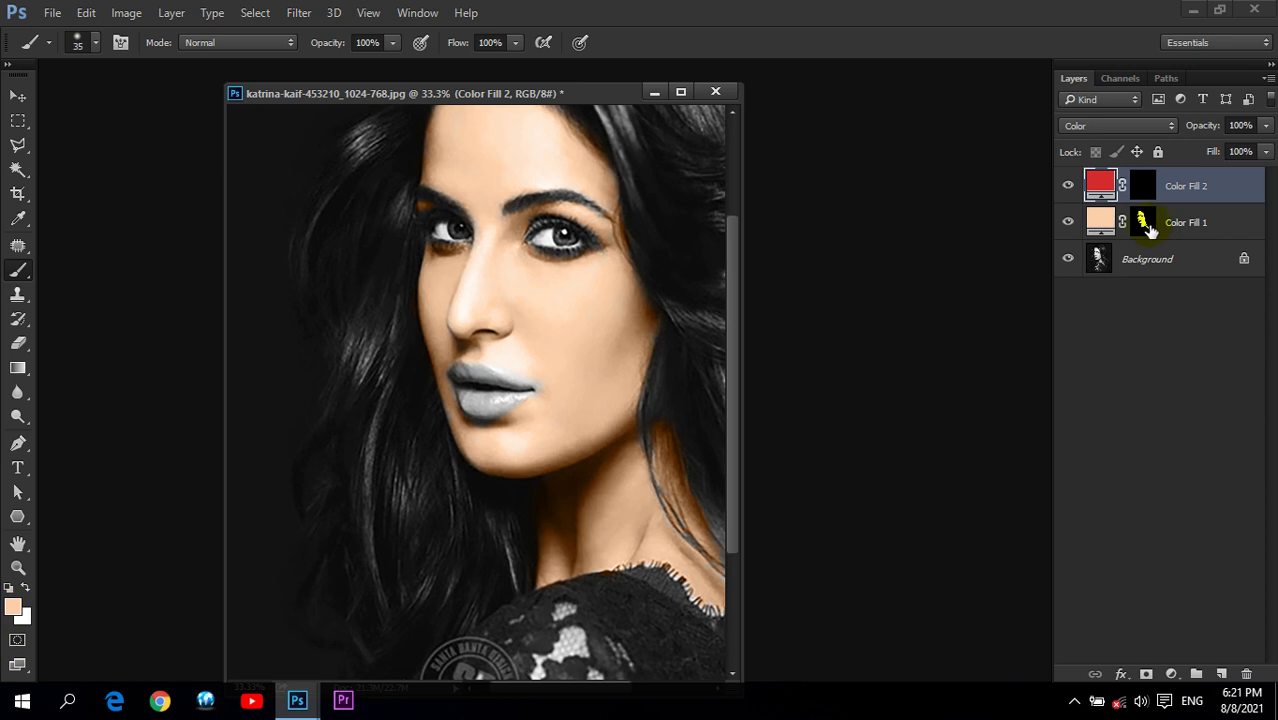
click(1150, 186)
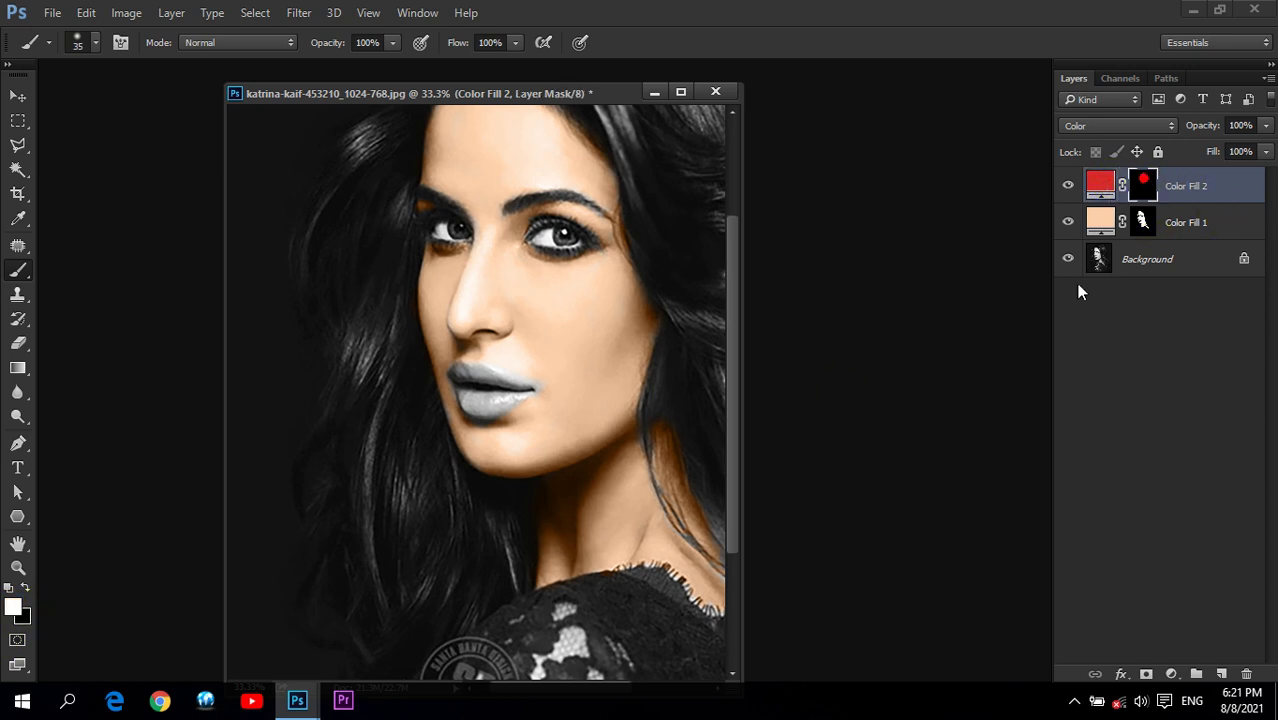
click(1100, 188)
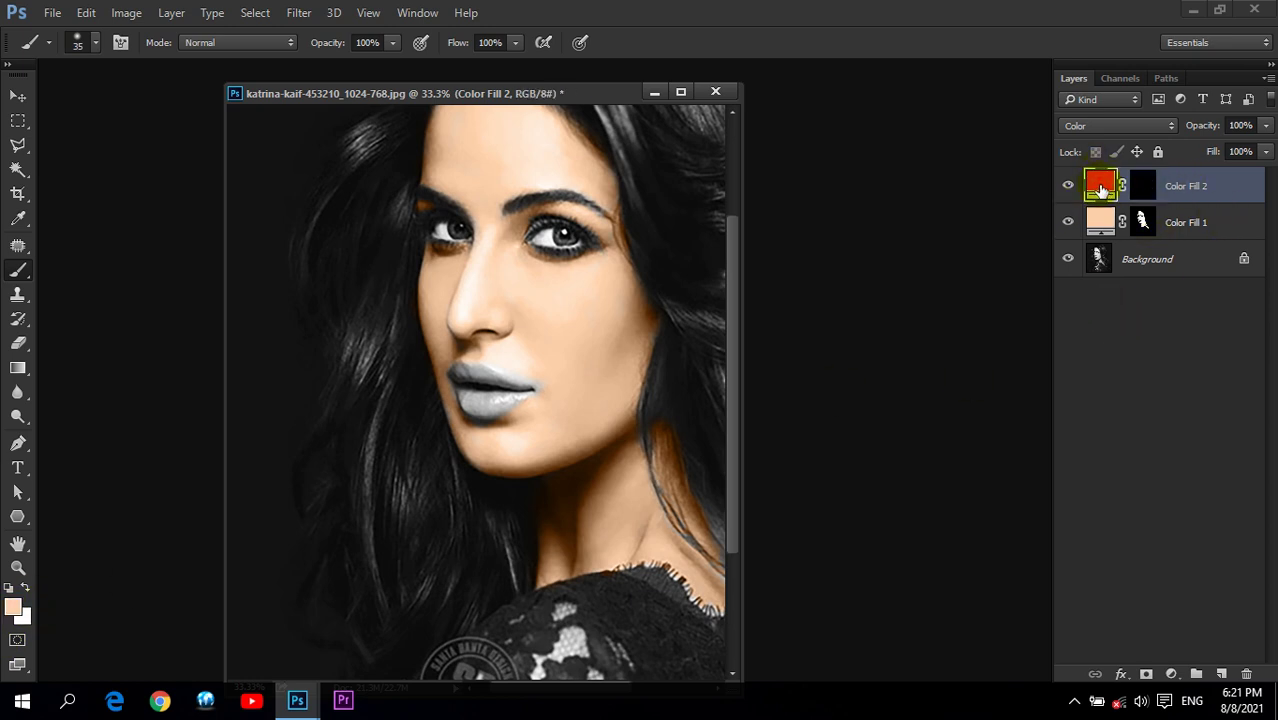
double_click(1100, 186)
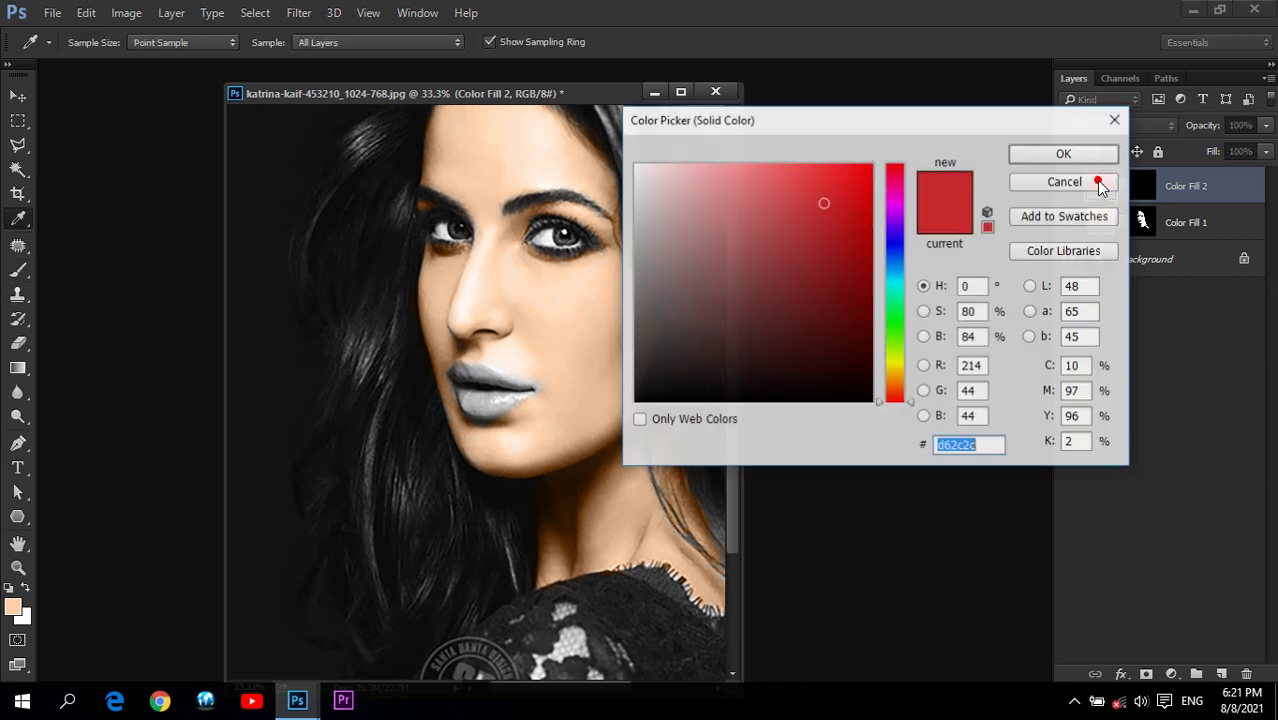
click(1068, 176)
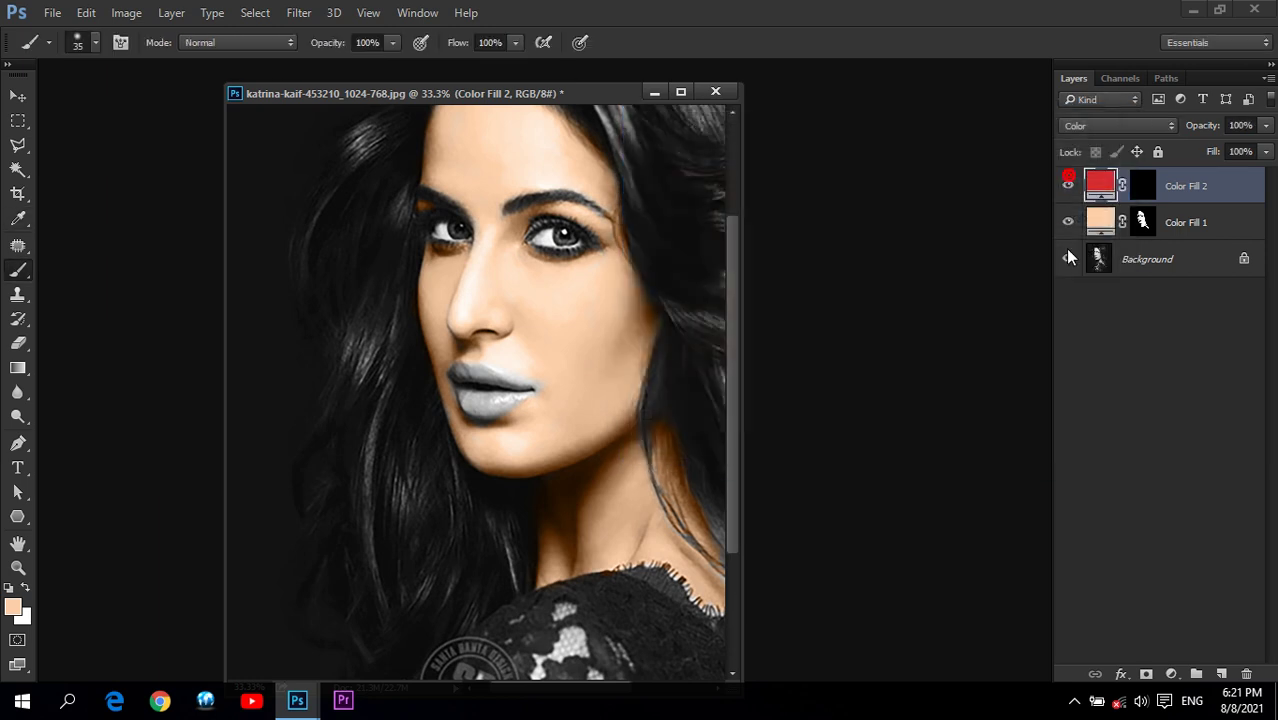
right_click(18, 270)
click(71, 266)
Step: Set Color Fill 2's opacity to 80% and target its mask for painting
click(1255, 126)
key(Return)
click(534, 393)
click(596, 397)
click(1141, 200)
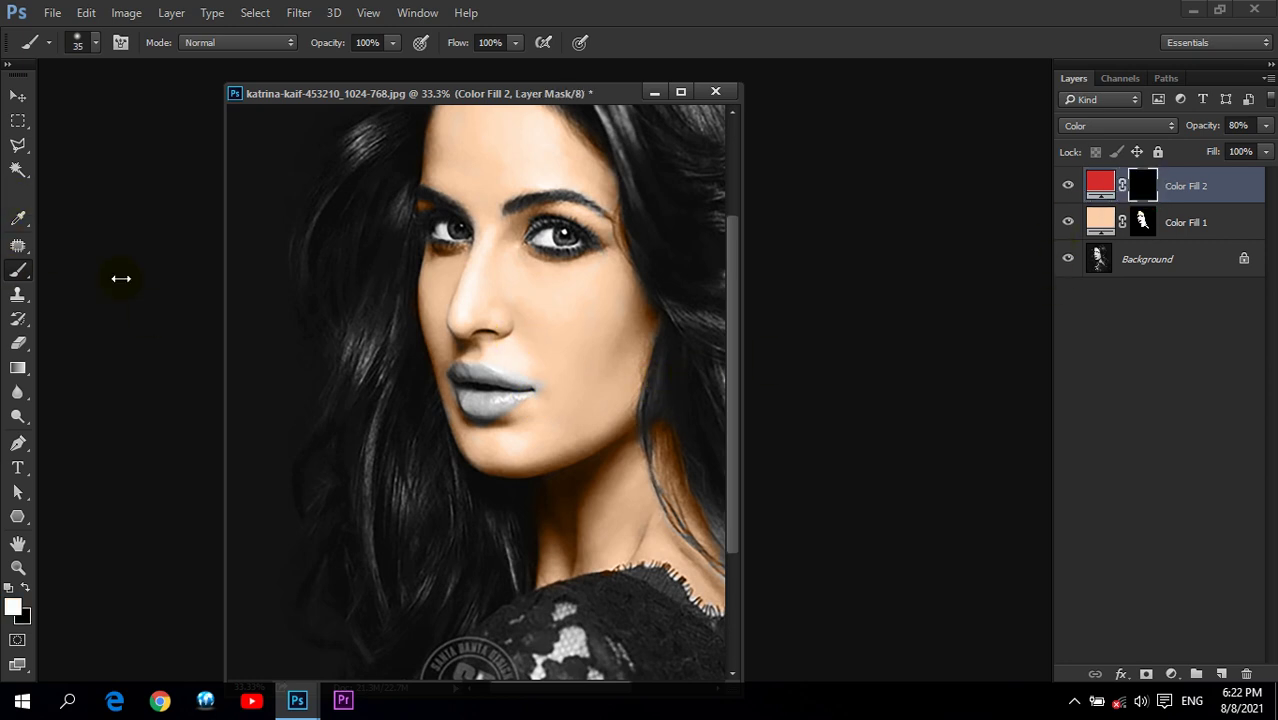
Step: Paint white on the mask over the lips, undoing a stray spot at the corner
click(540, 391)
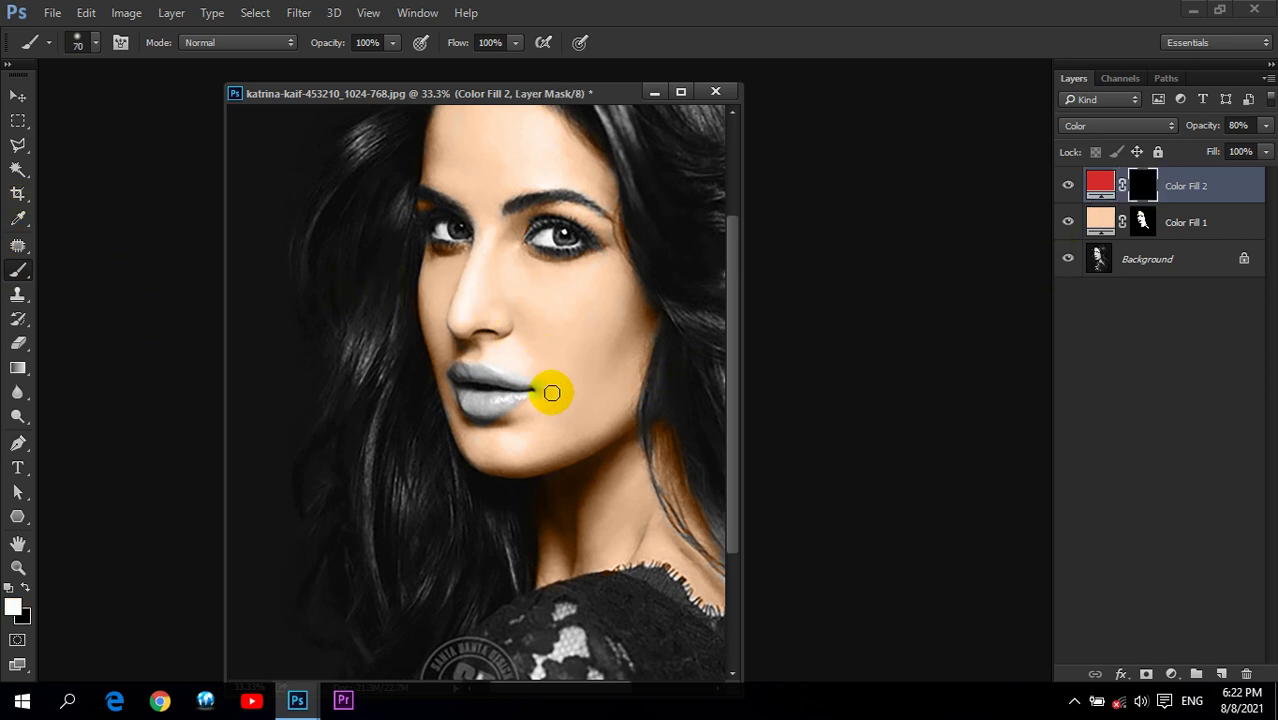
key(ctrl+z)
click(512, 399)
mouse_move(512, 399)
mouse_down()
mouse_move(492, 399)
mouse_move(470, 371)
mouse_up()
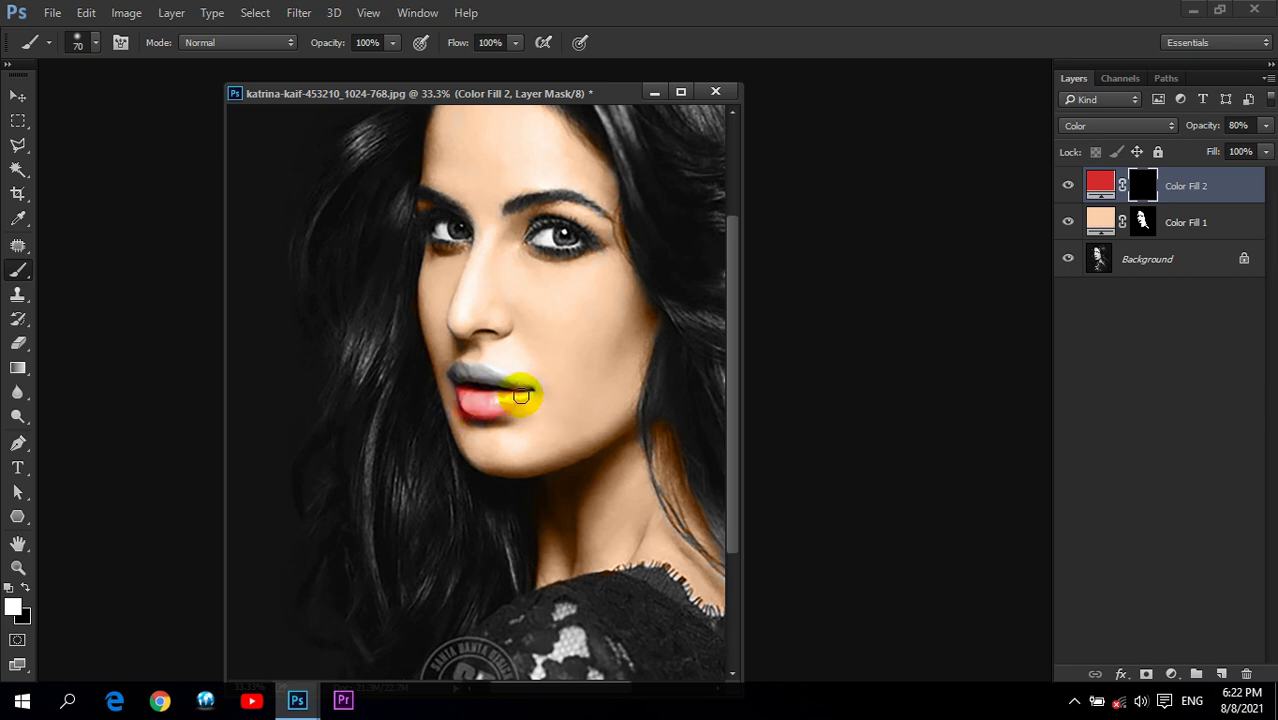
drag(449, 371, 490, 407)
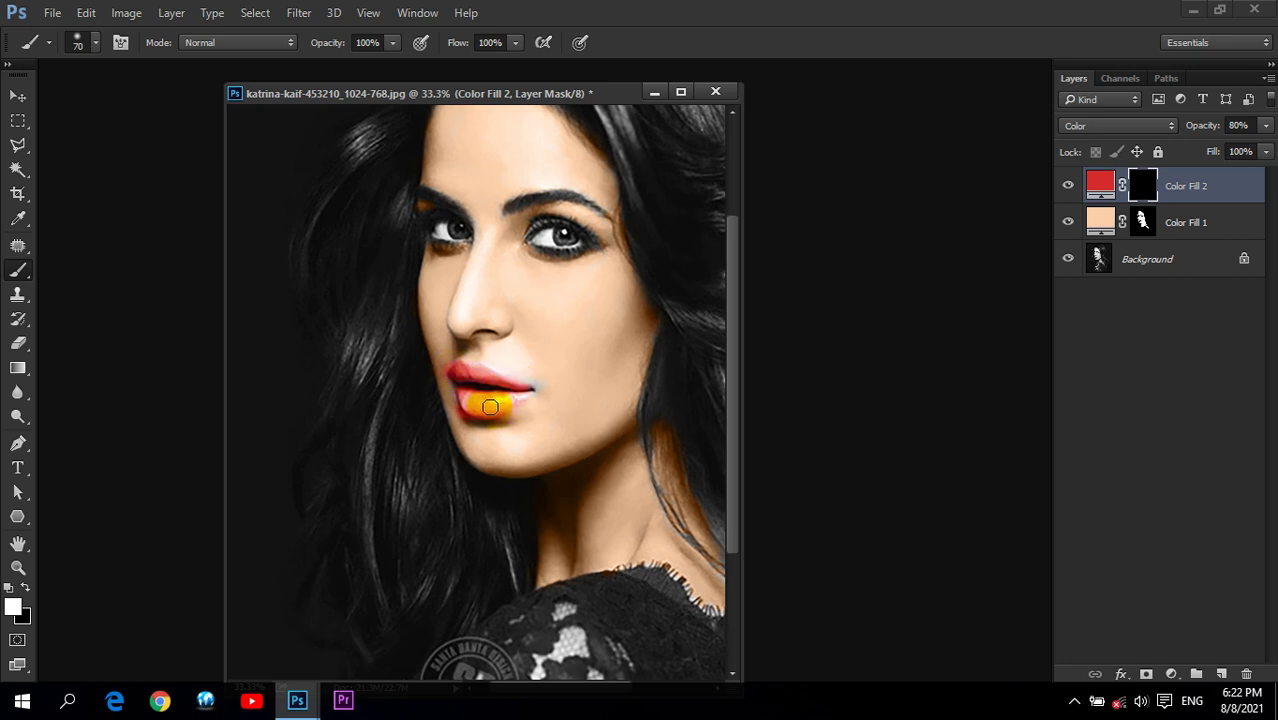
drag(464, 385, 488, 395)
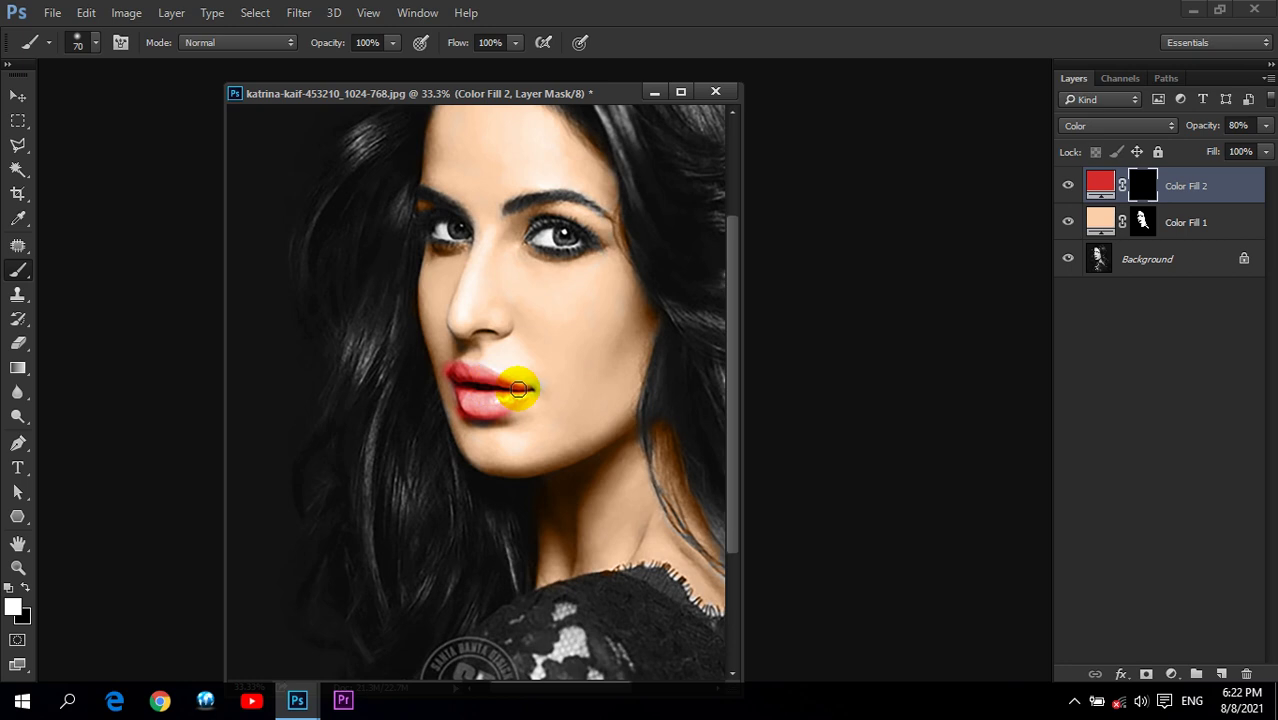
Step: Confirm 80% opacity and touch up the mask in black, then restore white foreground
click(1252, 125)
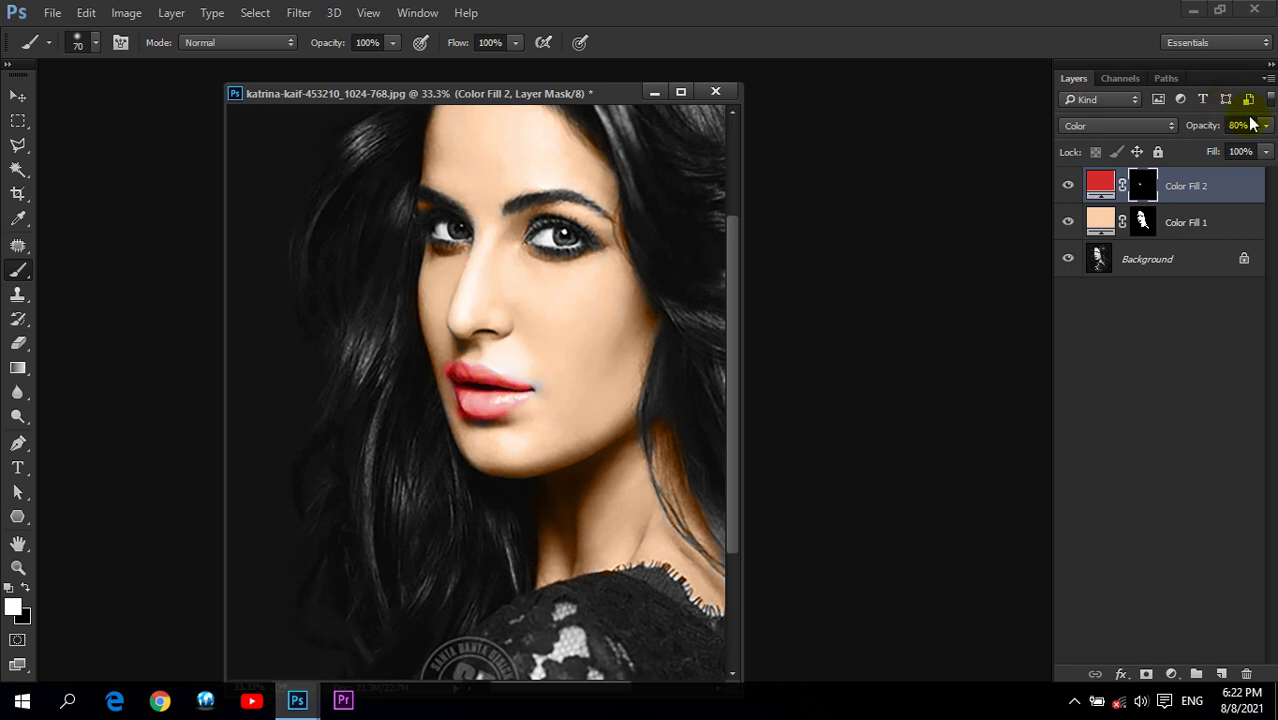
click(1250, 125)
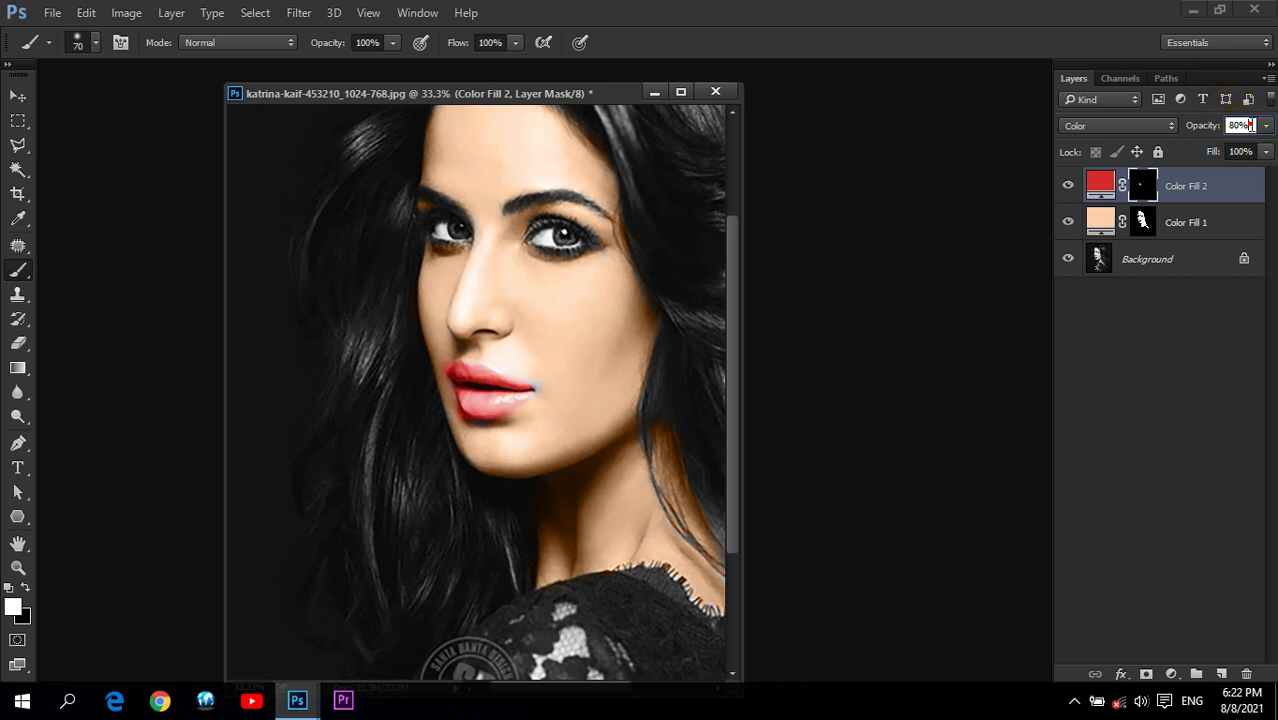
text(80)
click(1135, 139)
click(27, 587)
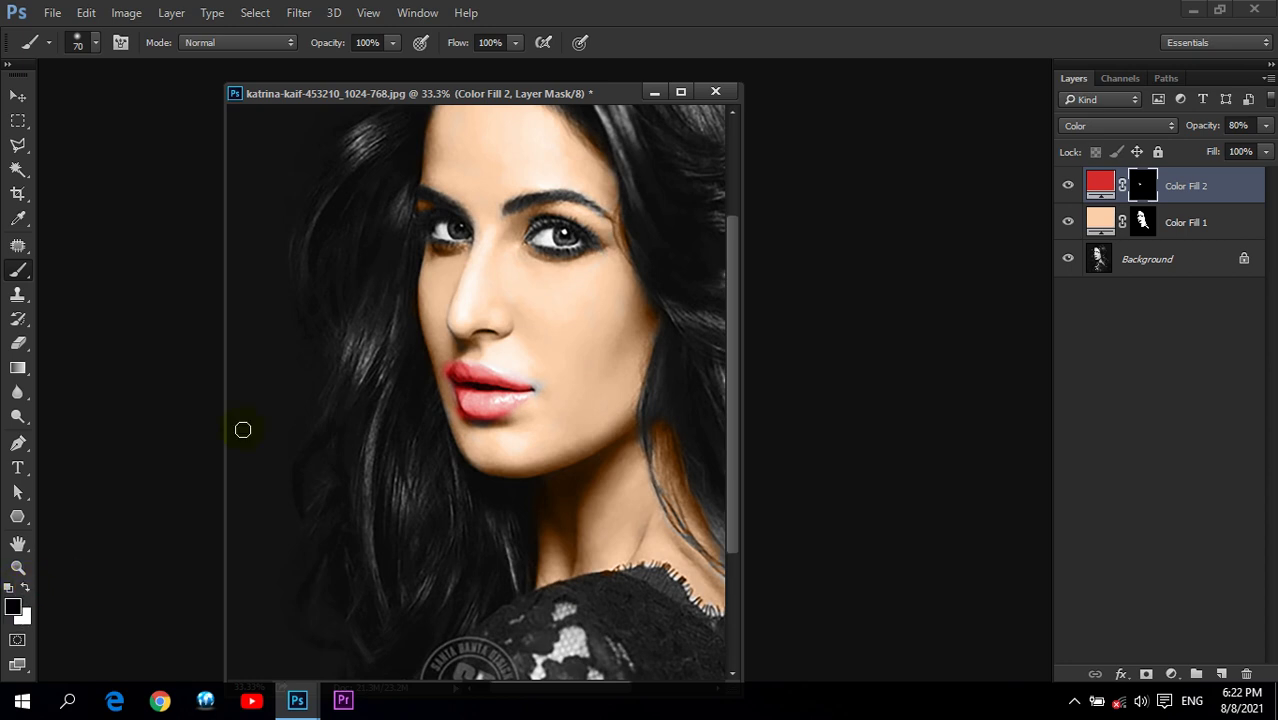
click(445, 340)
click(26, 589)
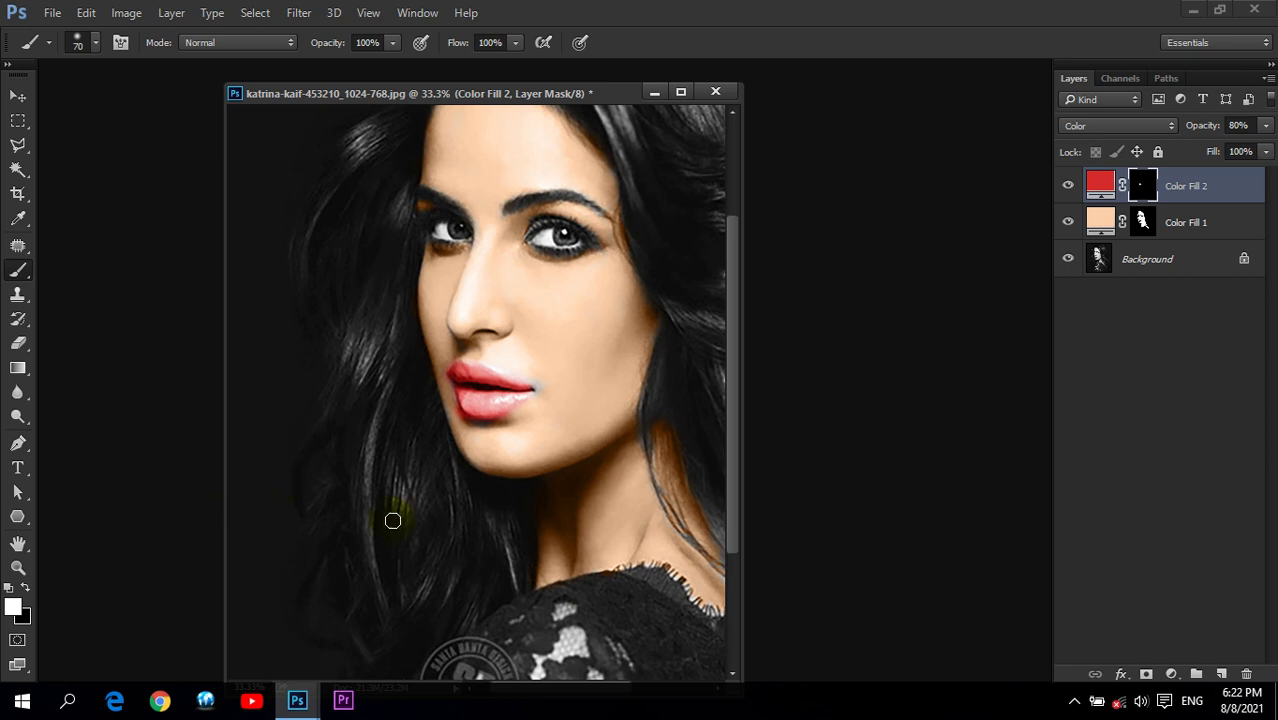
Step: Paint red over the lips on Color Fill 2's mask, shrinking the brush to 45 for the lower lip
mouse_move(489, 403)
mouse_down()
mouse_move(527, 396)
mouse_move(494, 382)
mouse_up()
key(bracketleft)
key(bracketleft)
key(bracketleft)
click(511, 396)
click(1171, 674)
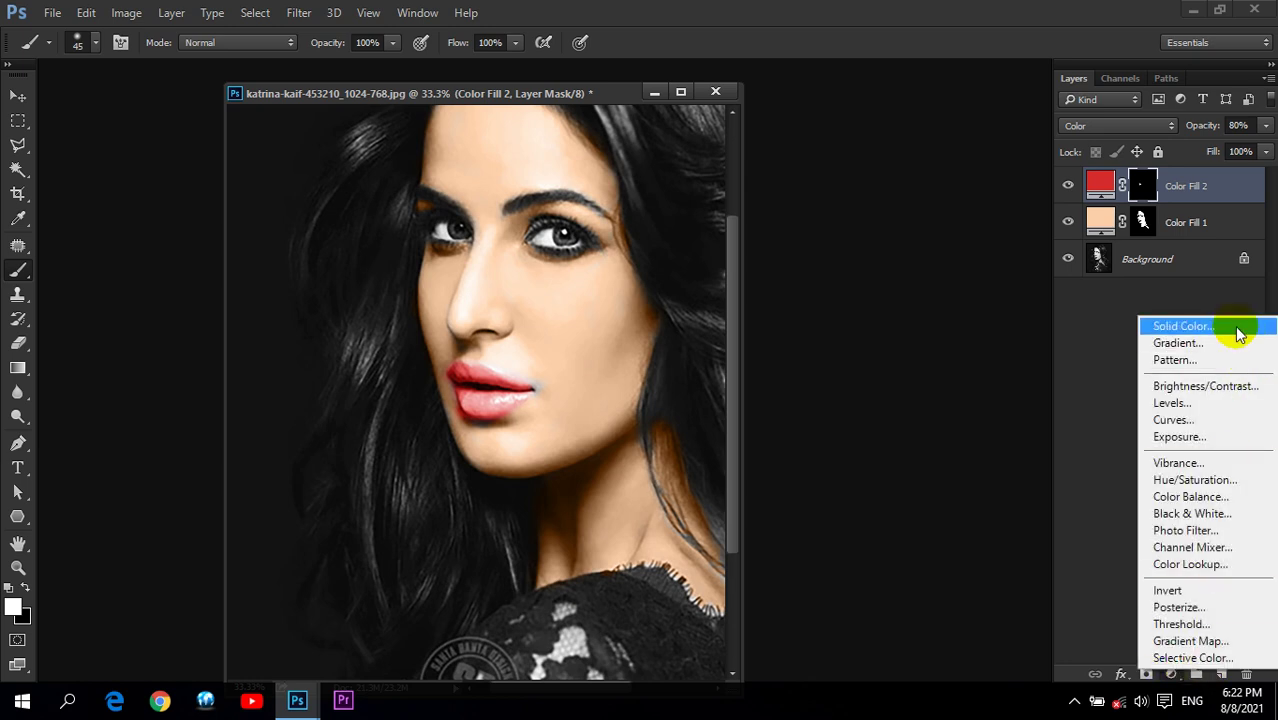
Step: Open the colour close-up reference JPG in a new tab, then return to the portrait with the Eyedropper
double_click(801, 248)
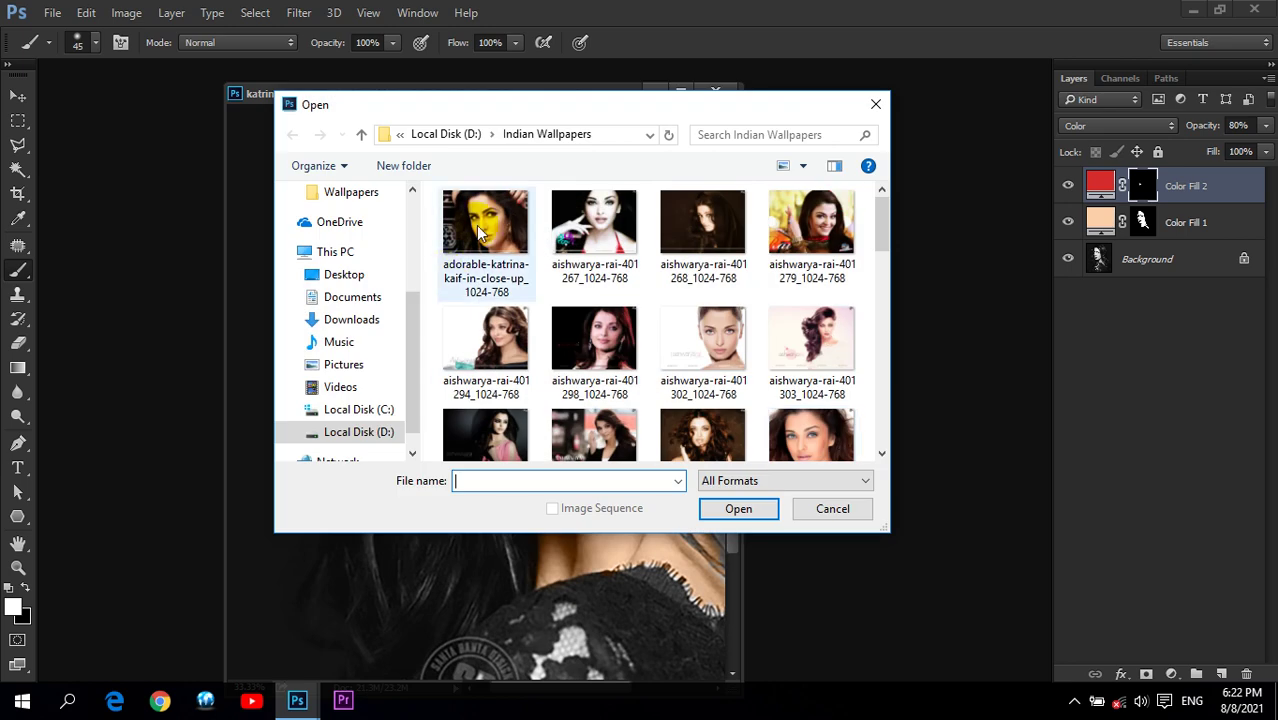
click(480, 232)
click(738, 508)
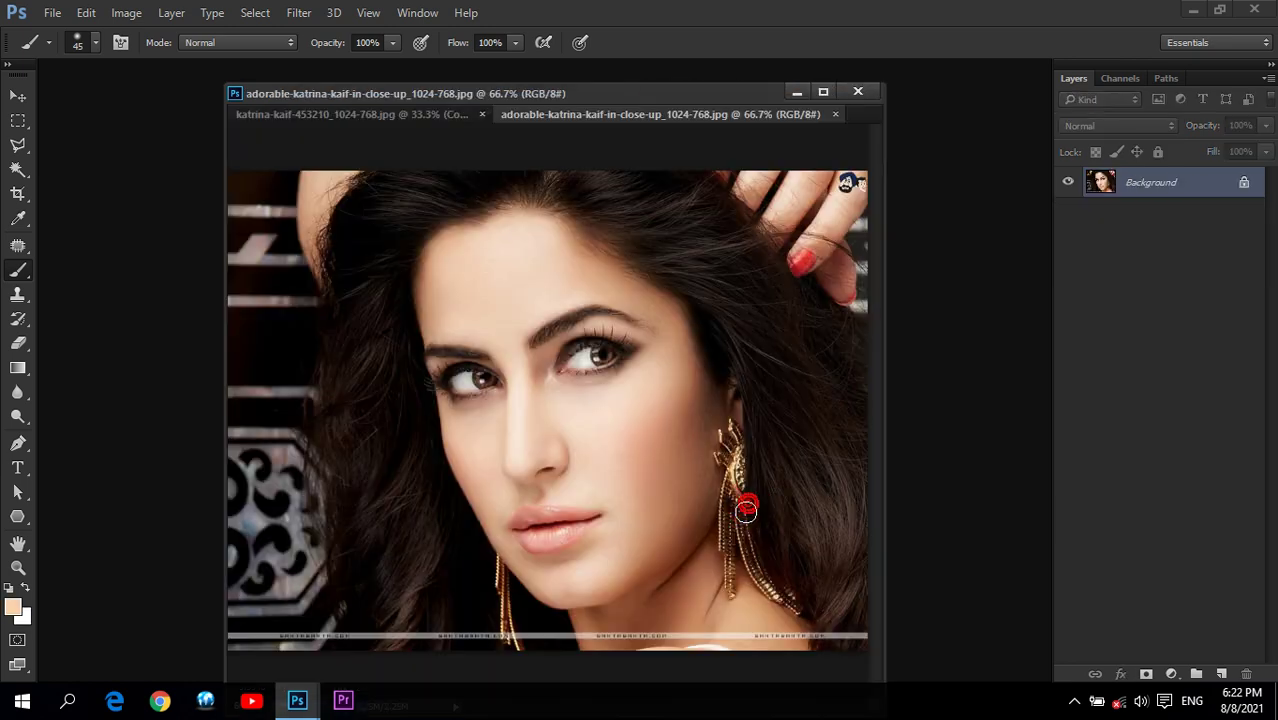
click(18, 219)
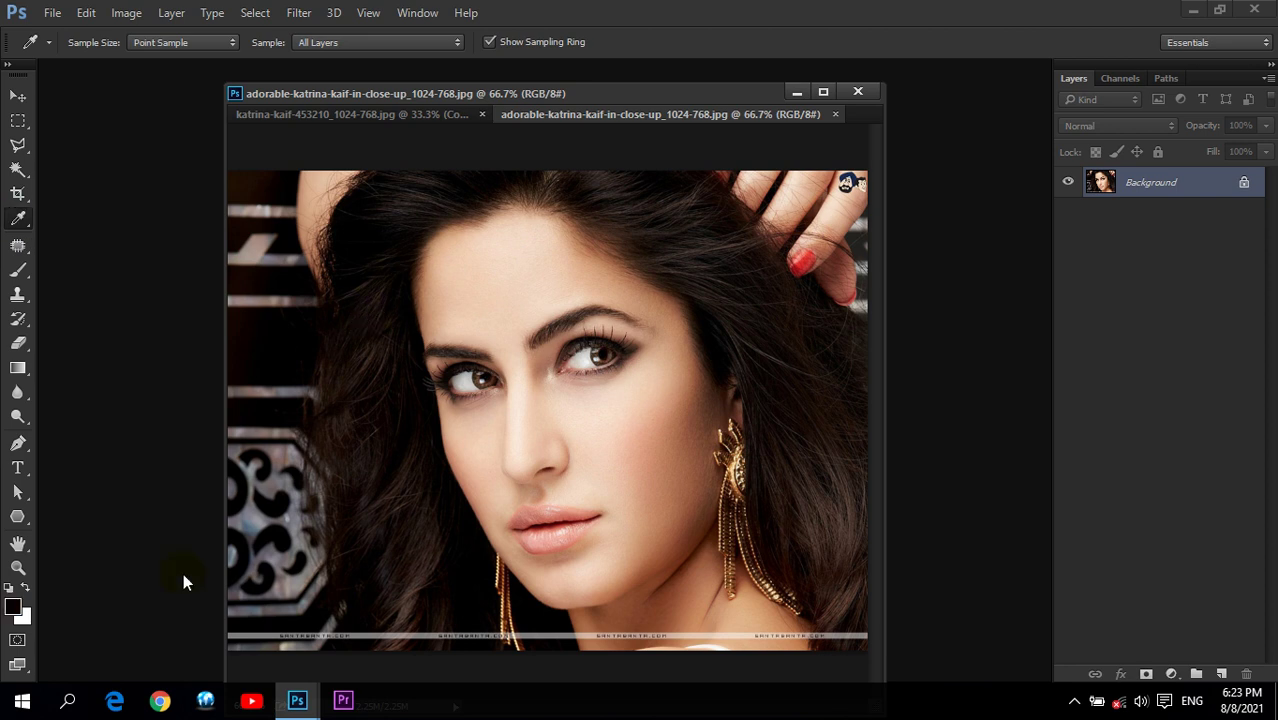
click(424, 118)
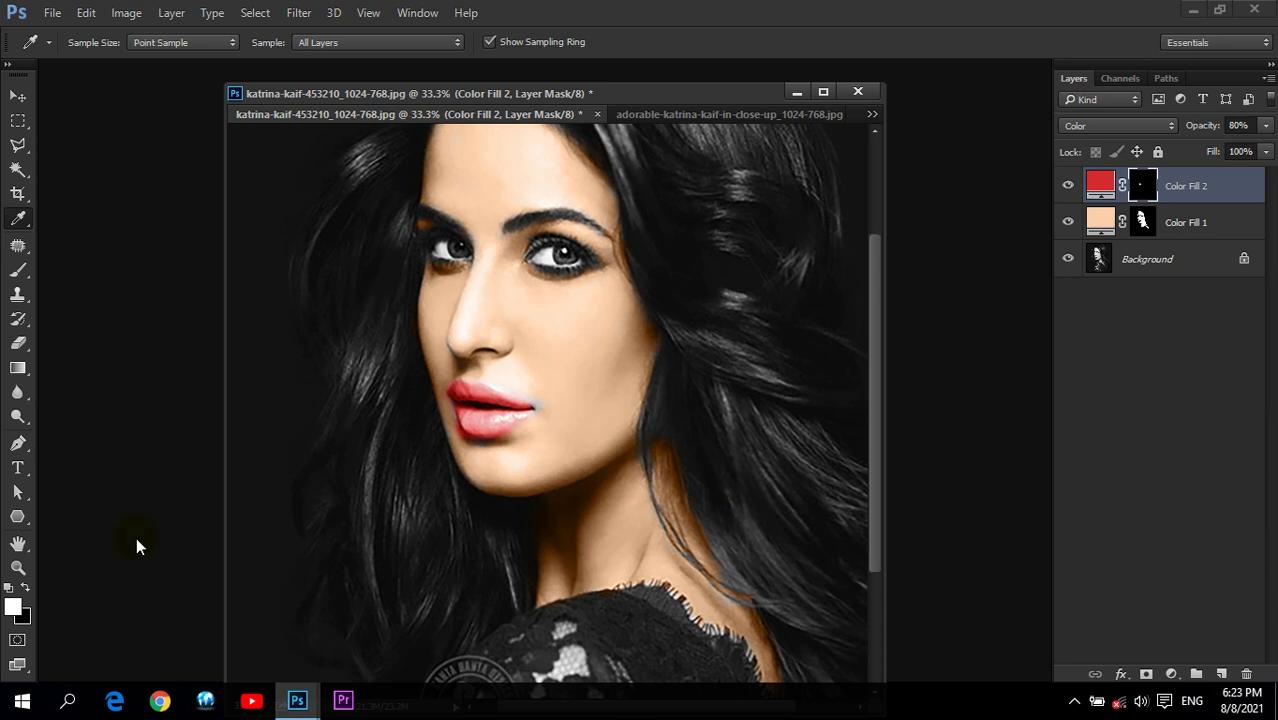
drag(630, 246, 640, 390)
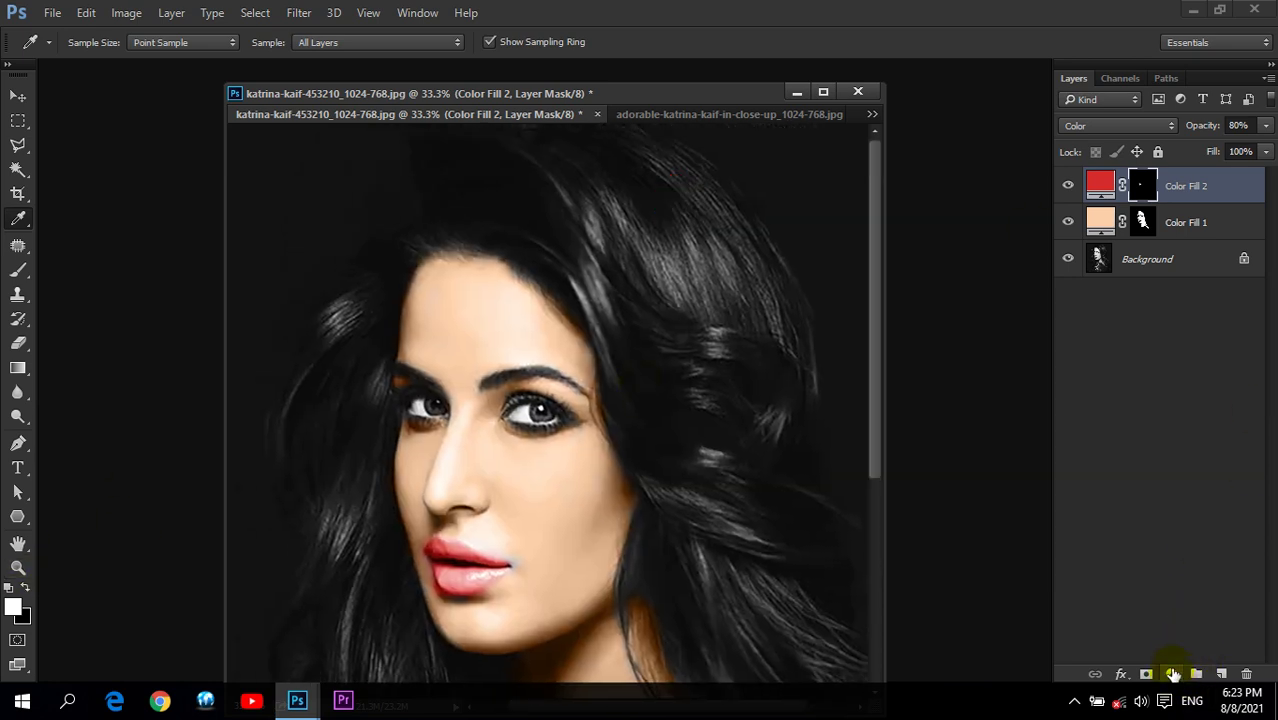
Step: Add a 0a0200 Solid Color fill in Color blend mode and invert its mask to hide it
click(1171, 674)
click(1213, 328)
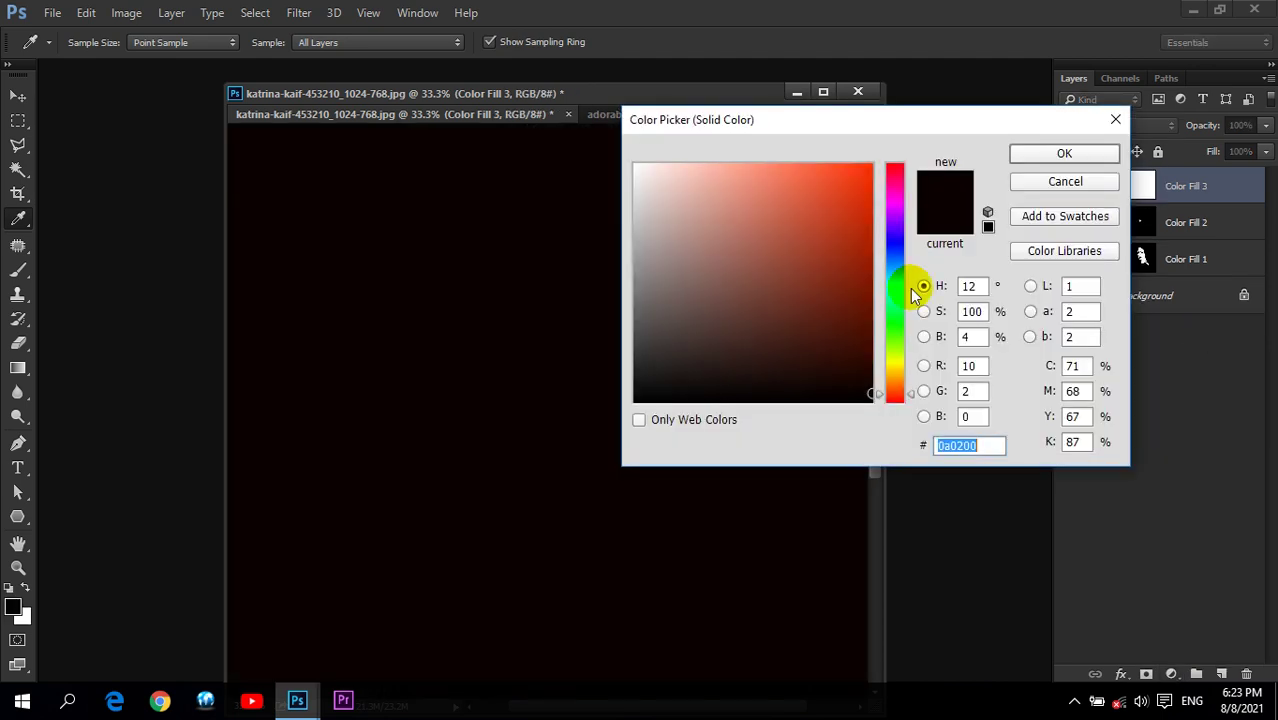
click(1065, 152)
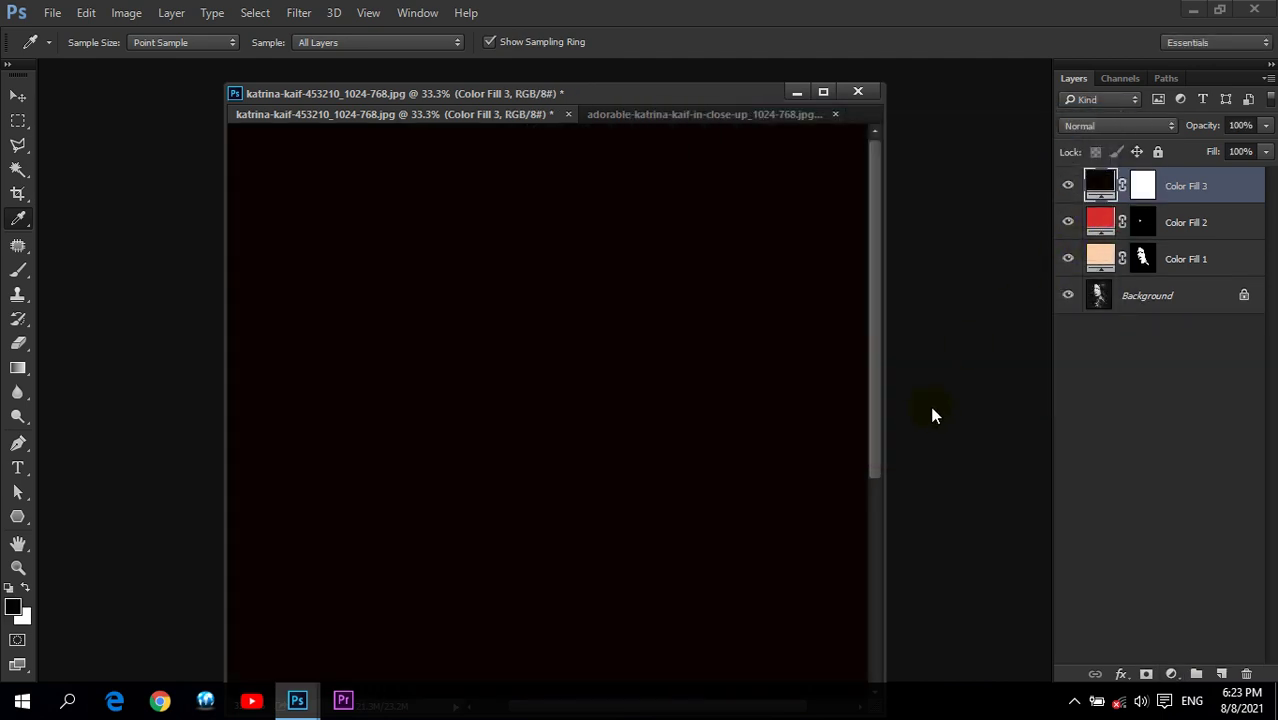
click(1090, 126)
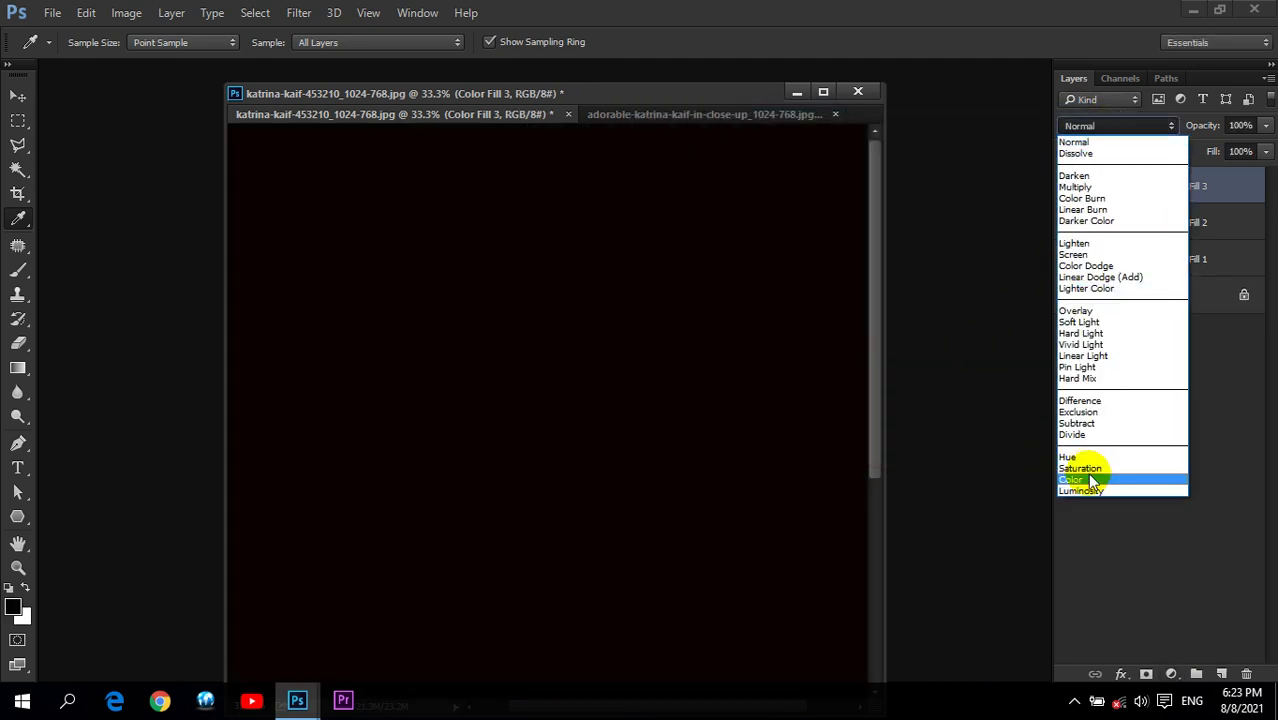
click(1088, 473)
click(1150, 186)
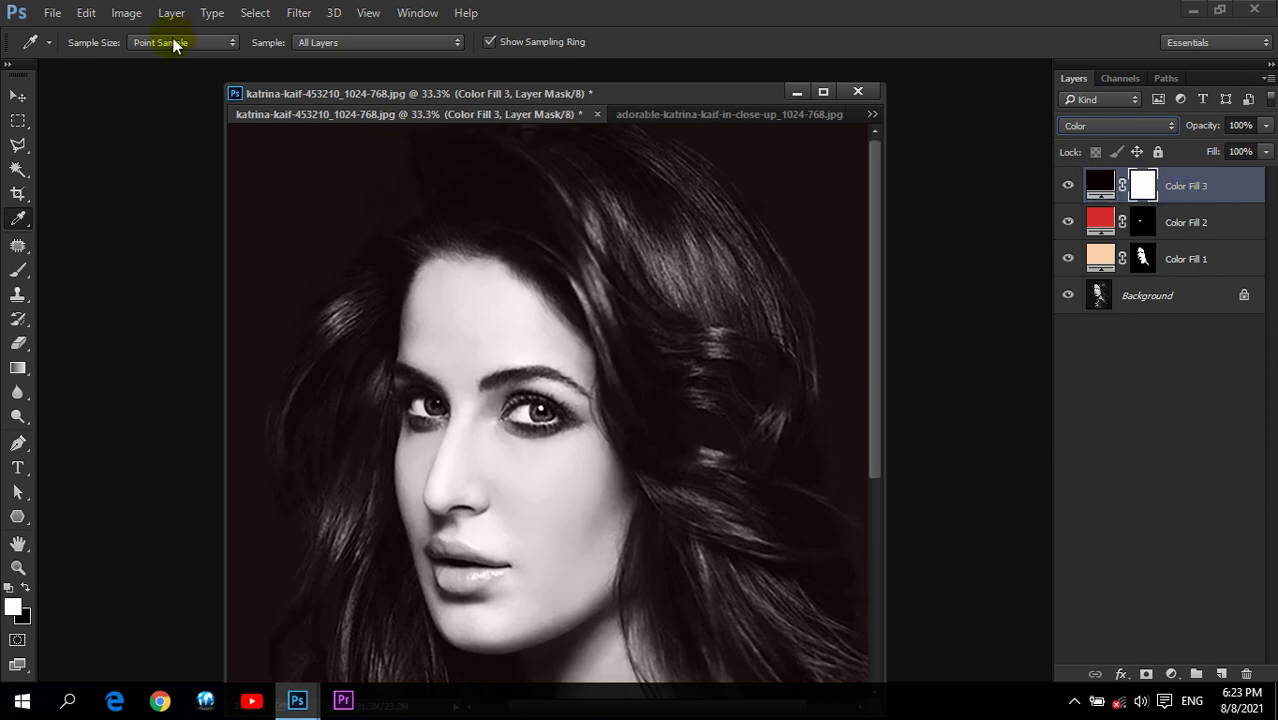
click(126, 12)
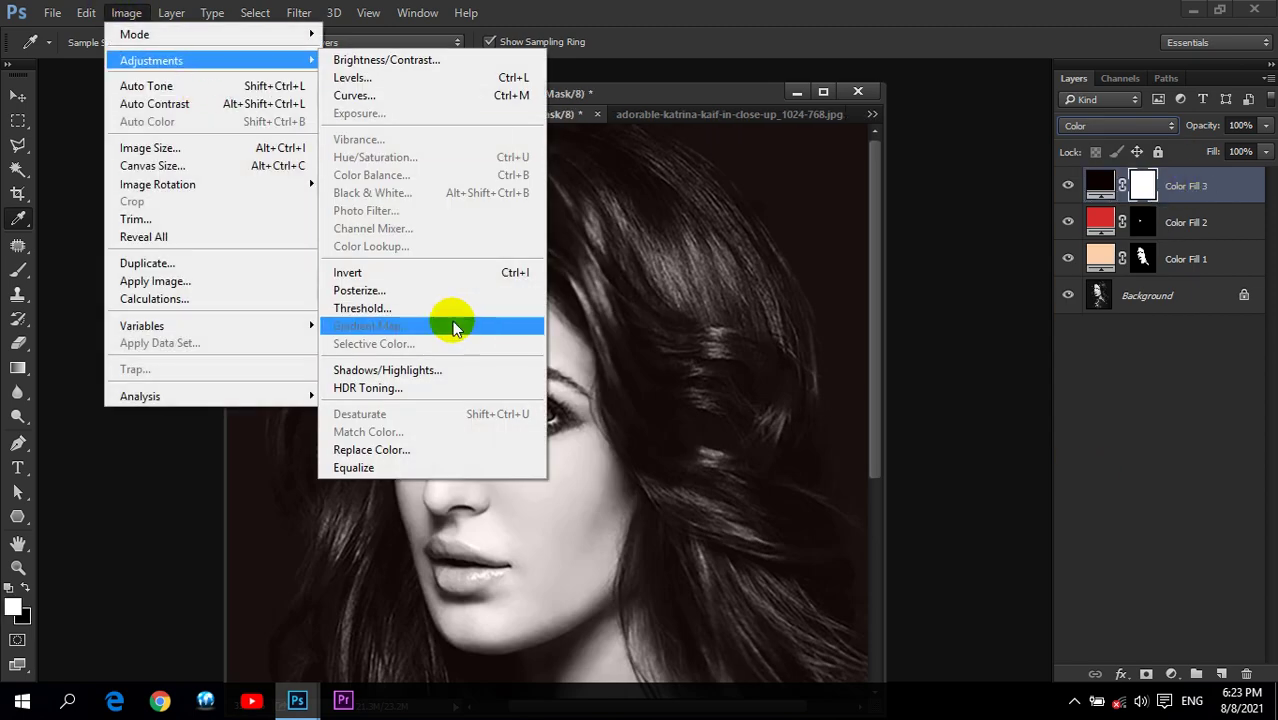
click(420, 276)
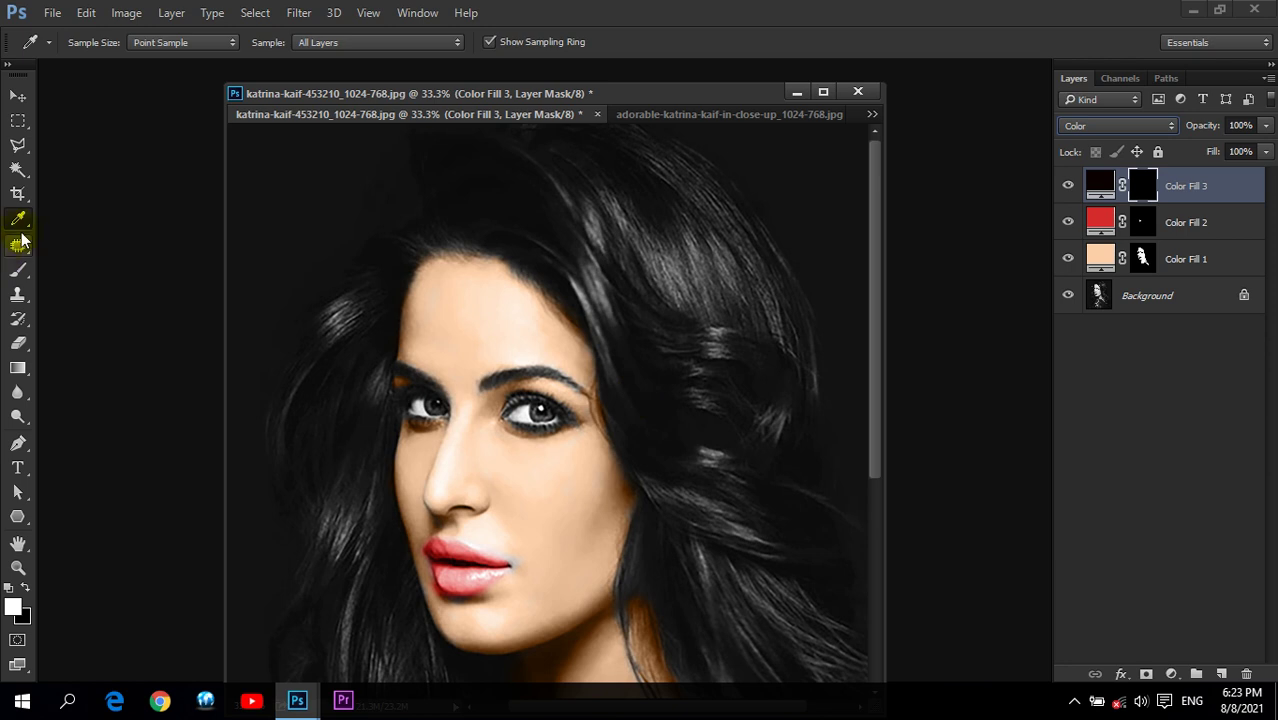
click(18, 270)
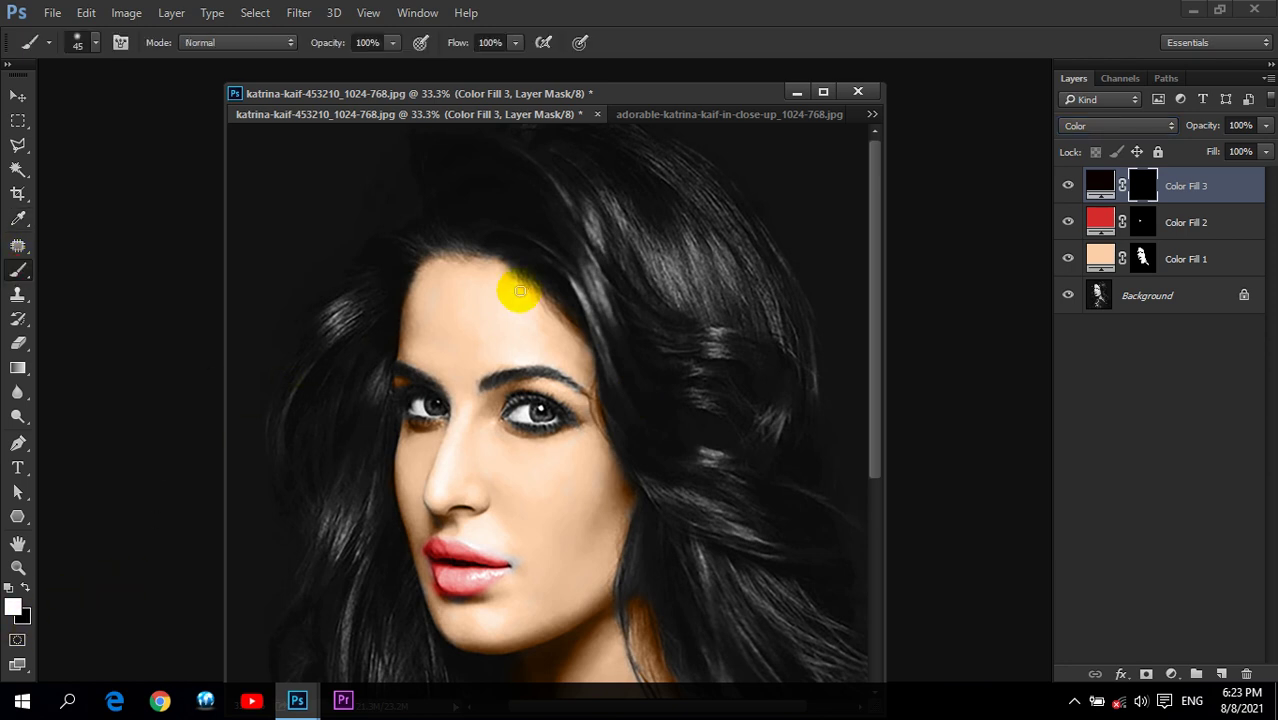
Step: With a 175 brush, paint Color Fill 3's mask over the right-side hair to tint it reddish-brown
key(bracketright)
key(bracketright)
key(bracketright)
mouse_move(682, 267)
mouse_down()
mouse_move(650, 208)
mouse_move(665, 194)
mouse_move(648, 346)
mouse_move(776, 428)
mouse_move(790, 388)
mouse_up()
drag(649, 341, 601, 308)
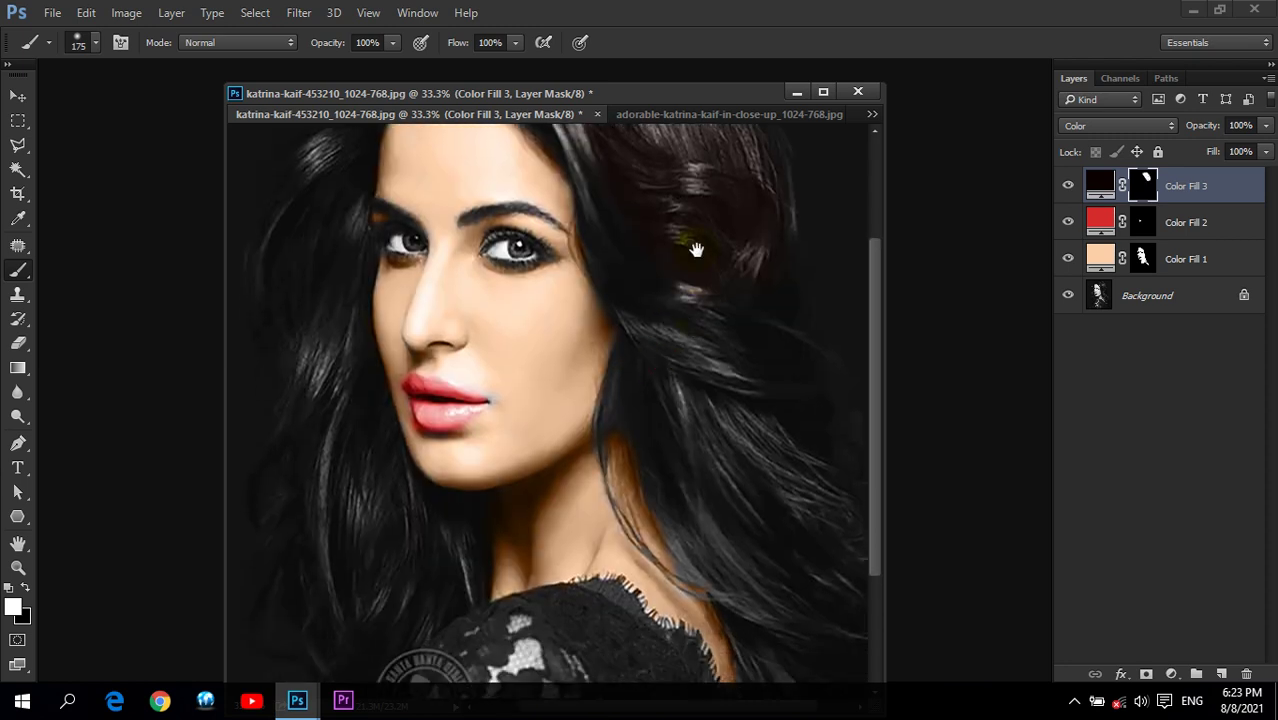
mouse_move(676, 444)
mouse_down()
mouse_move(610, 365)
mouse_move(573, 277)
mouse_move(625, 445)
mouse_move(598, 388)
mouse_up()
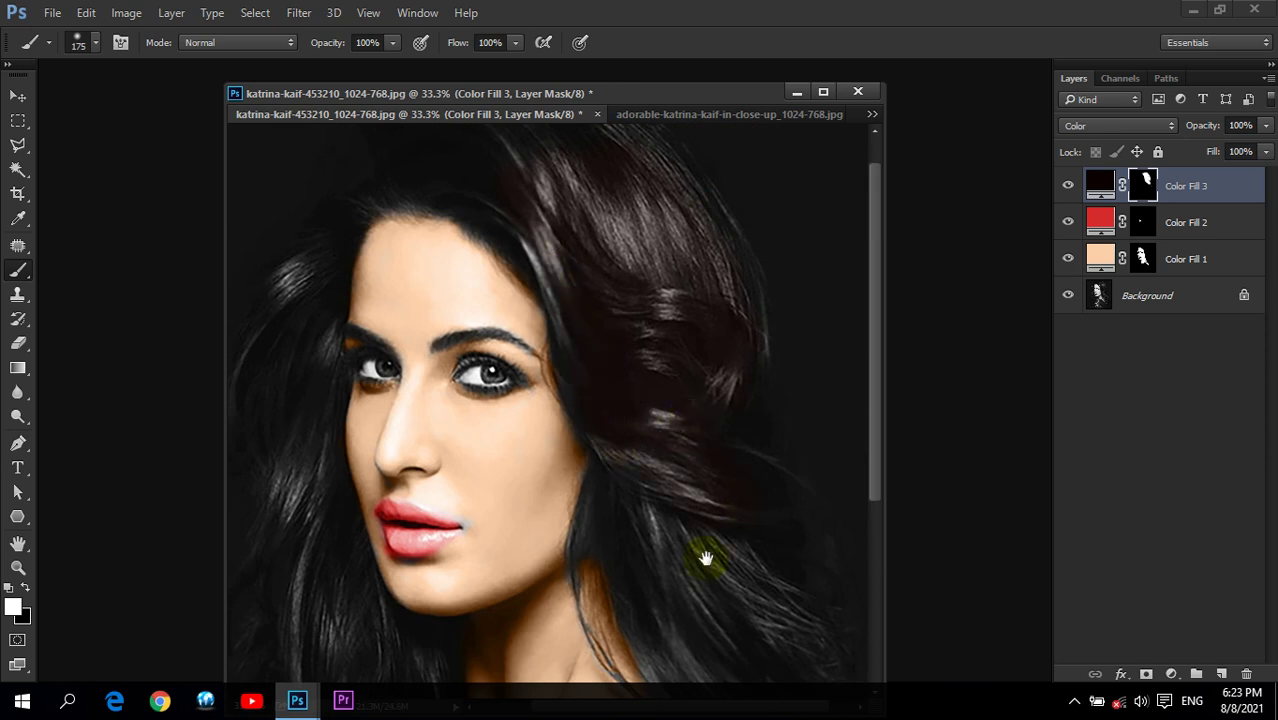
drag(705, 557, 650, 337)
mouse_move(736, 448)
mouse_down()
mouse_move(602, 297)
mouse_move(602, 345)
mouse_move(669, 486)
mouse_move(712, 427)
mouse_move(757, 402)
mouse_move(700, 373)
mouse_up()
scroll(690, 425, up, 3)
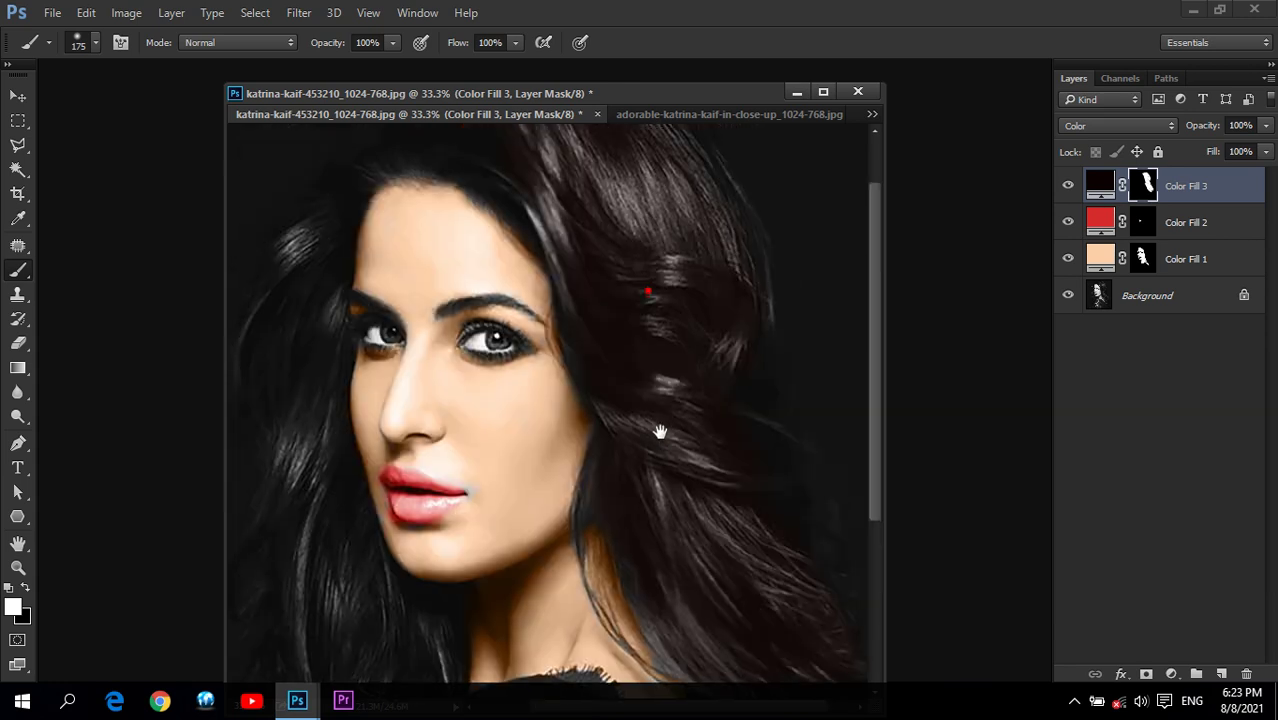
mouse_move(738, 411)
mouse_down()
mouse_move(740, 310)
mouse_move(702, 200)
mouse_move(719, 328)
mouse_move(685, 325)
mouse_up()
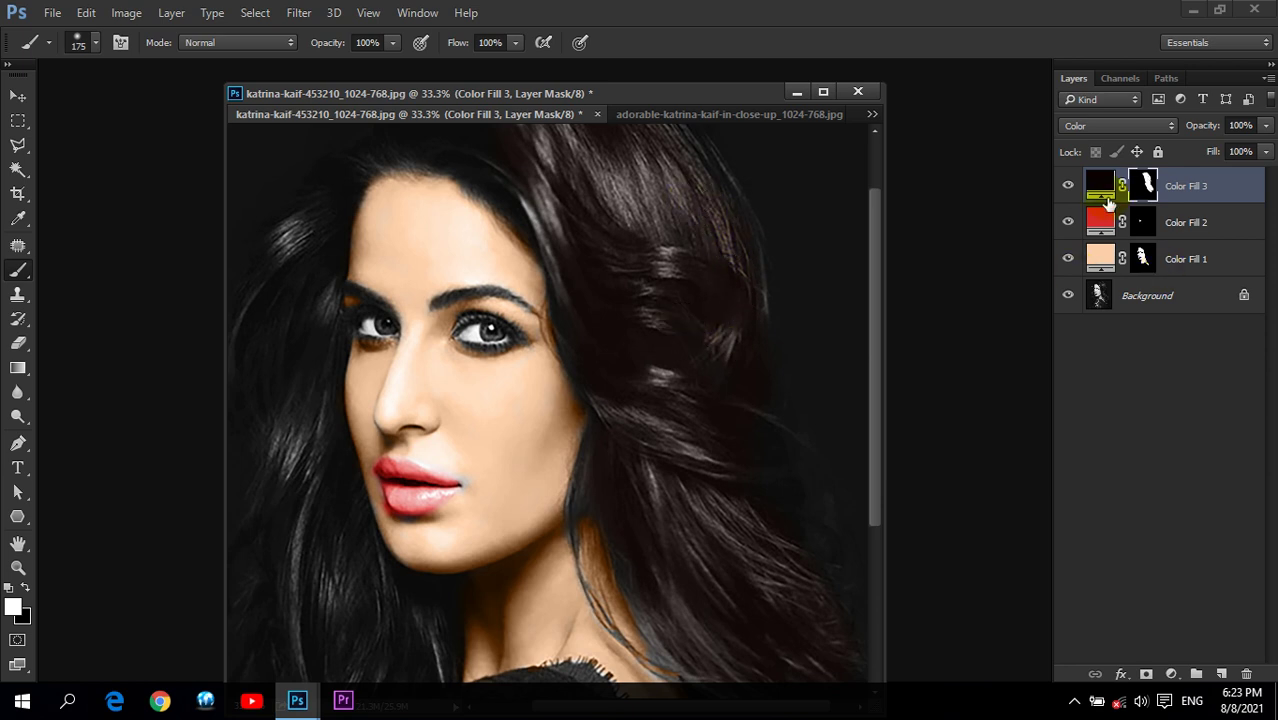
Step: Change Color Fill 3's colour to reddish-brown 250a03
double_click(1100, 185)
click(855, 368)
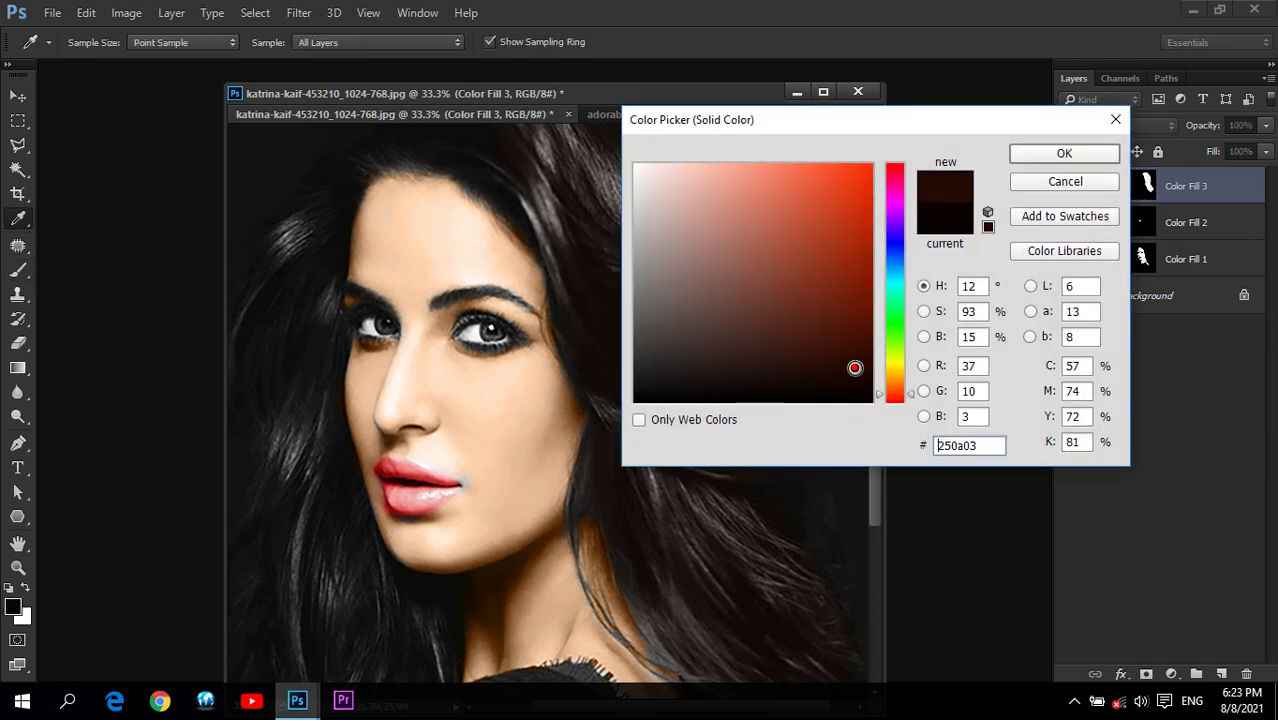
click(1068, 158)
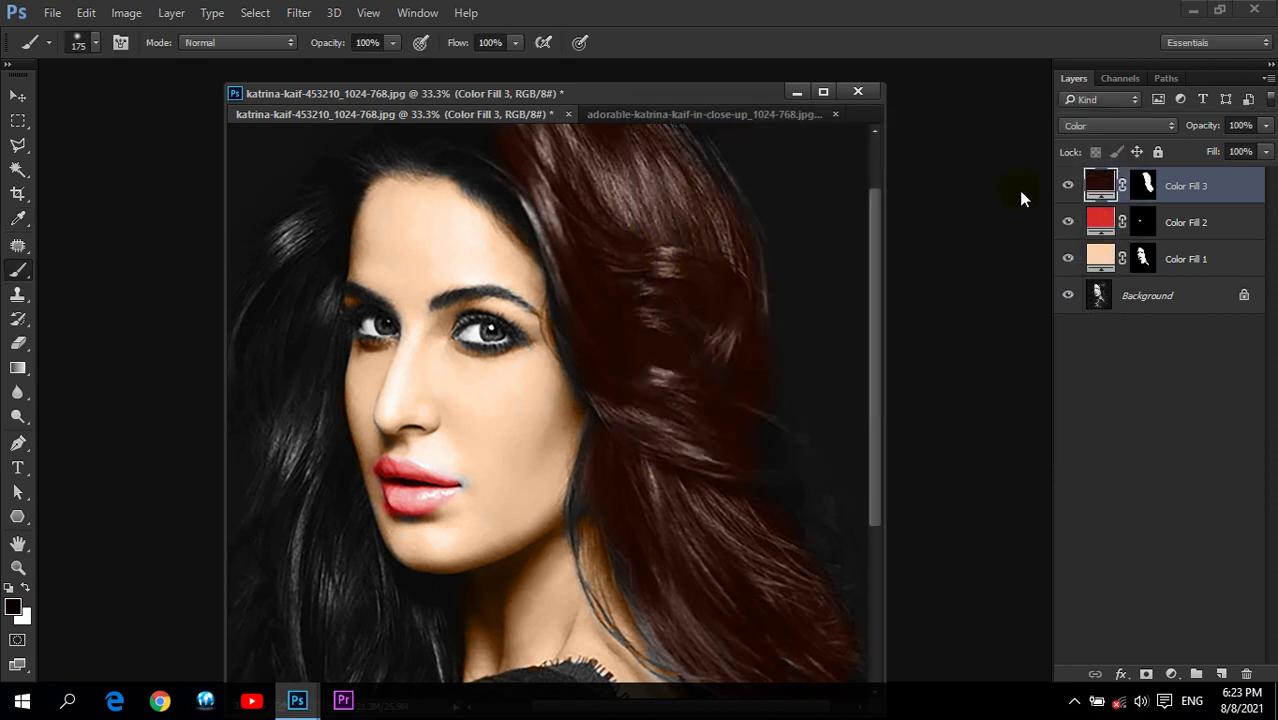
Step: Try several other hair shades, settle on deep reddish-brown 1c0804, and reselect the mask
double_click(1100, 184)
drag(866, 131, 980, 45)
click(955, 300)
click(974, 241)
click(933, 148)
click(816, 114)
click(787, 160)
click(797, 86)
click(823, 131)
click(851, 281)
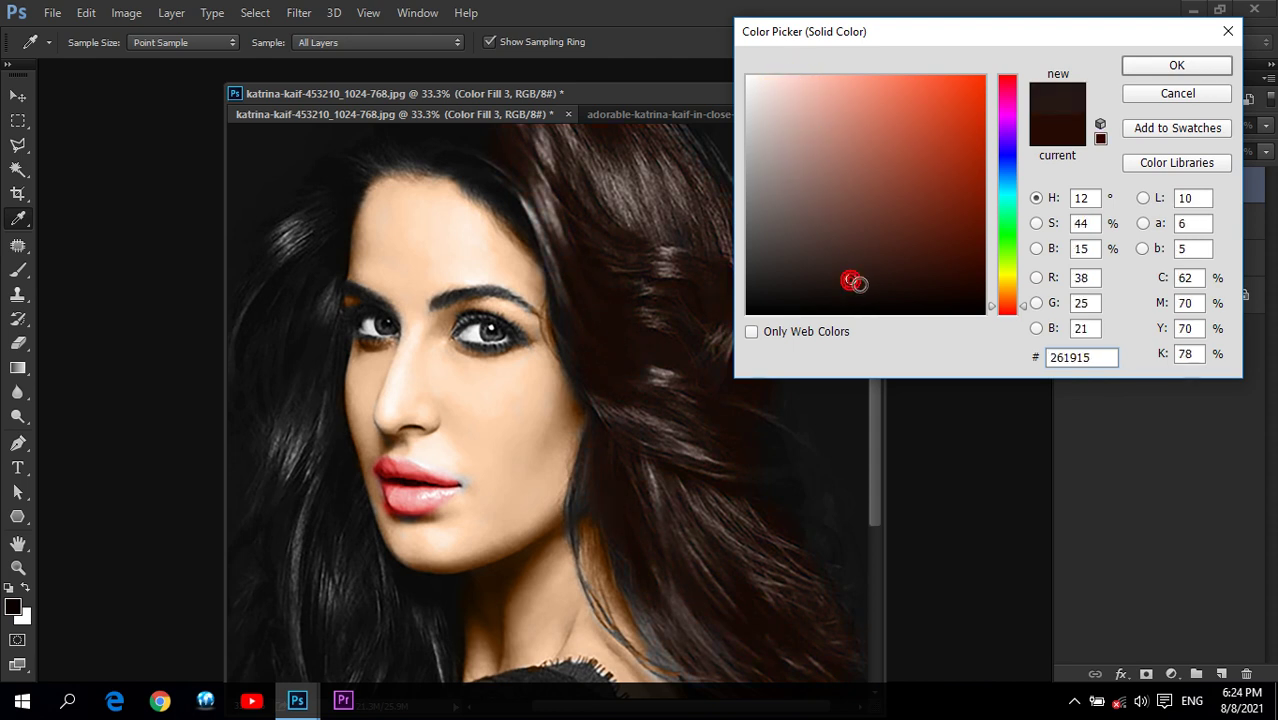
click(929, 282)
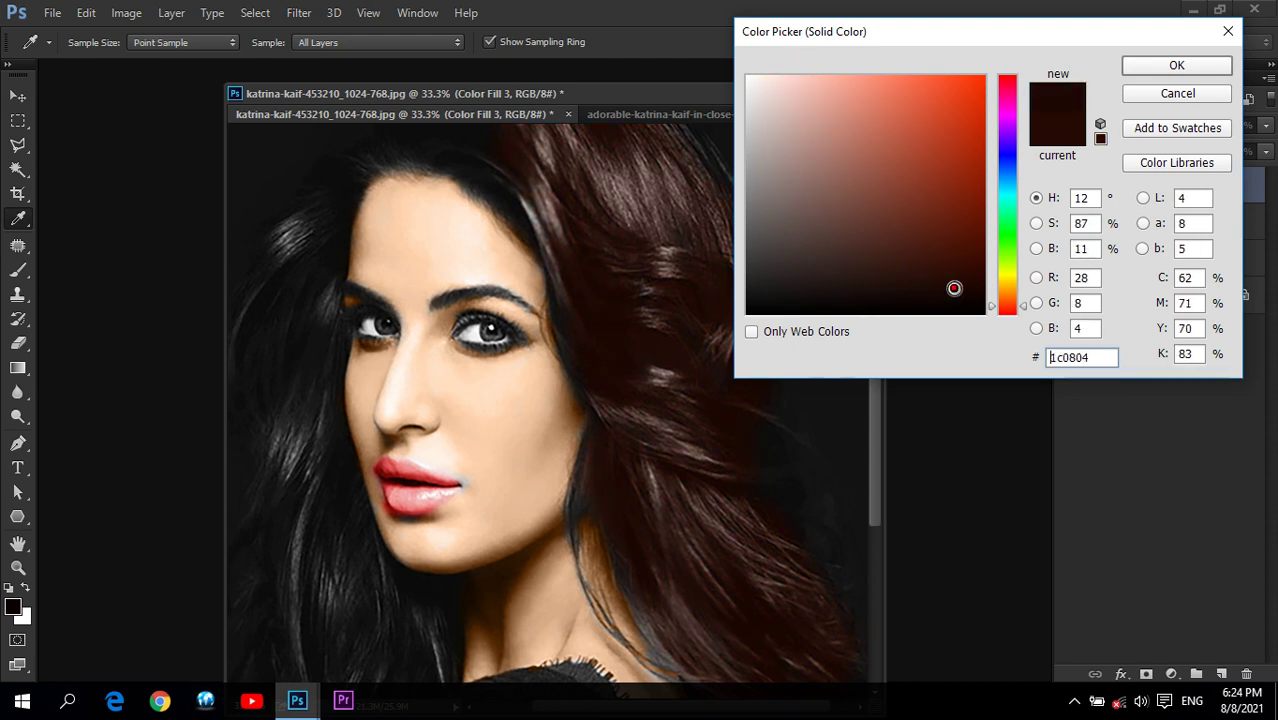
click(1177, 65)
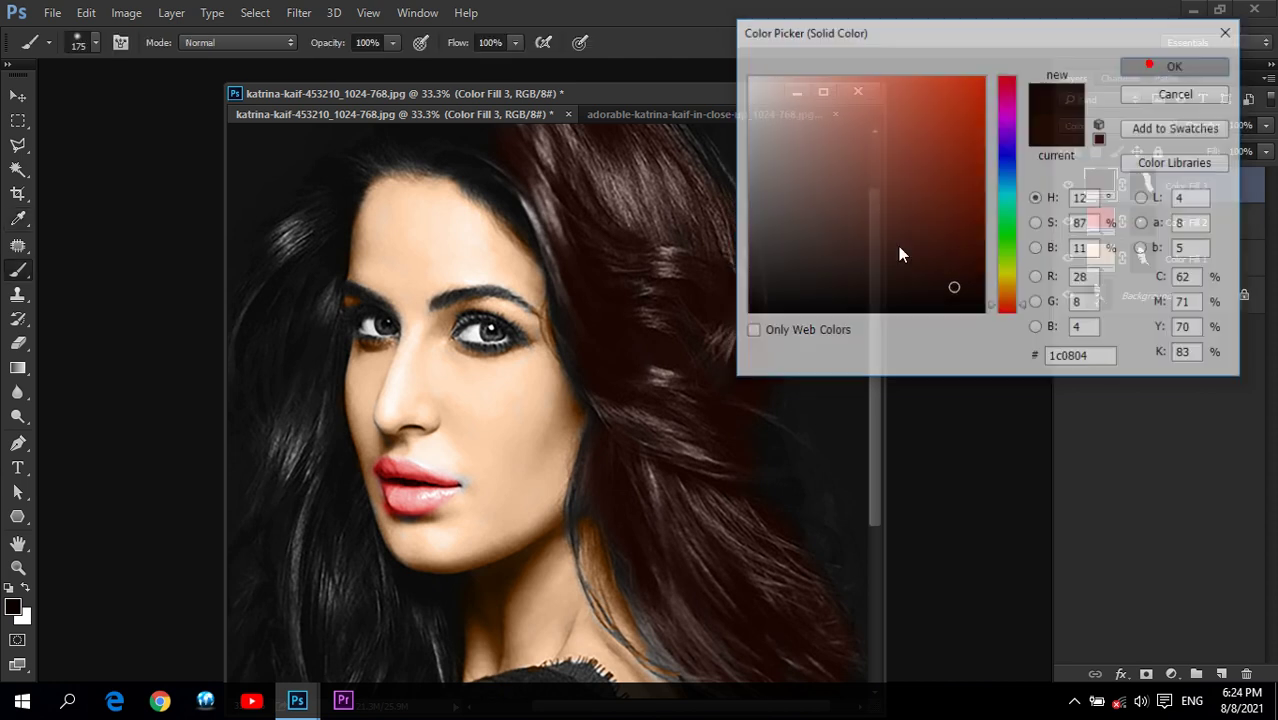
click(1143, 185)
Step: Paint white on the mask to extend the hair tint over the top and left hairline
key(x)
drag(706, 209, 685, 150)
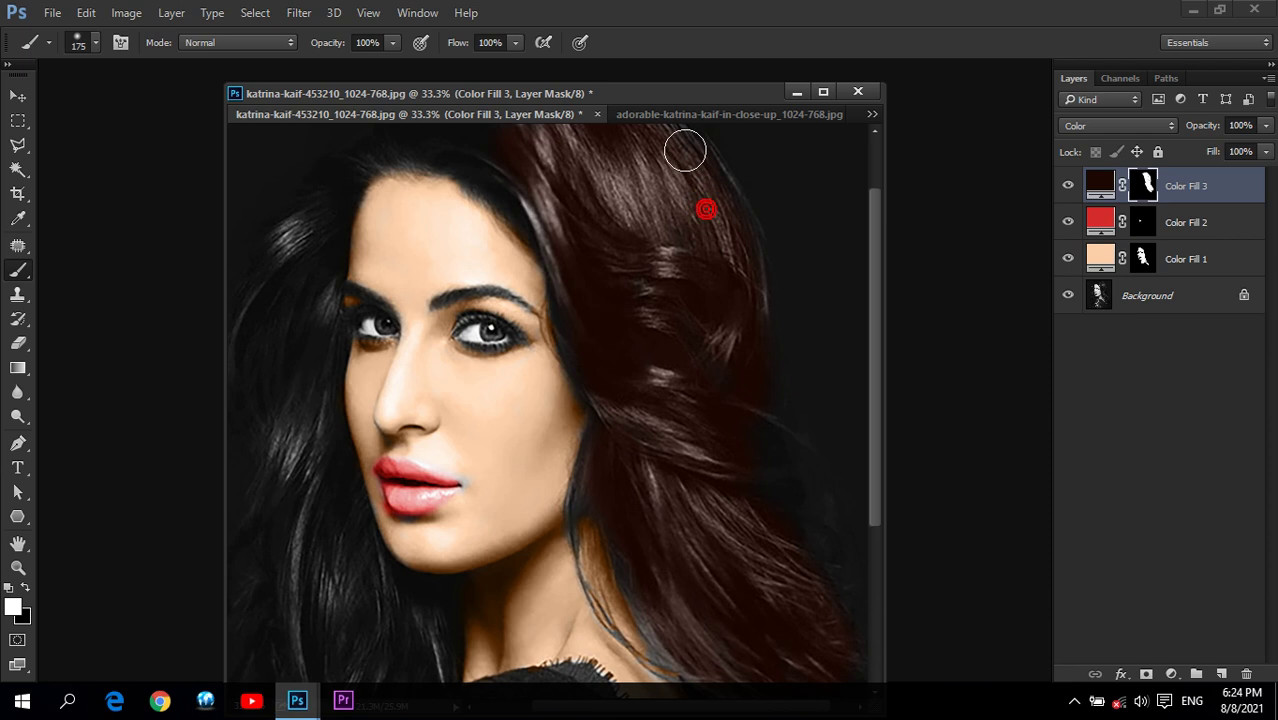
mouse_move(630, 285)
mouse_down()
mouse_move(593, 353)
mouse_move(567, 185)
mouse_move(677, 263)
mouse_up()
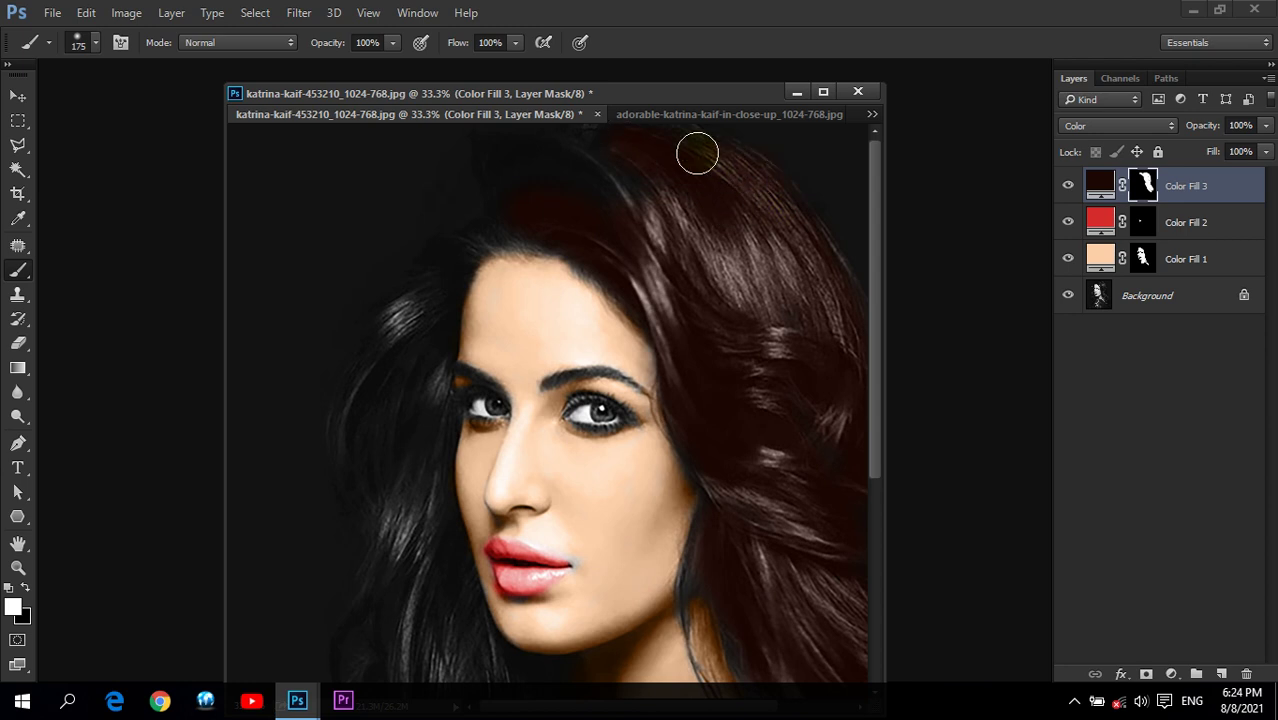
drag(487, 157, 589, 253)
drag(418, 274, 520, 244)
drag(414, 325, 377, 349)
Step: Continue the brown tint down the lower left hair to the shoulder edge
scroll(430, 470, down, 3)
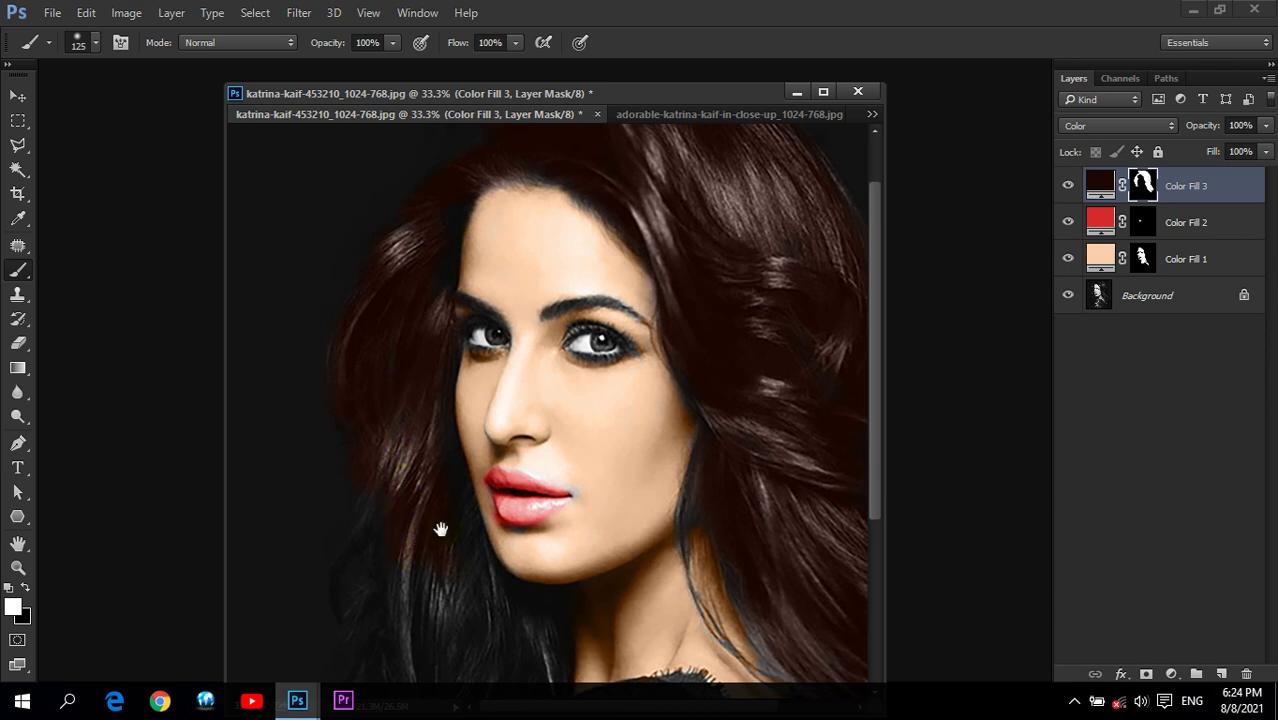
drag(416, 471, 416, 330)
drag(454, 417, 457, 402)
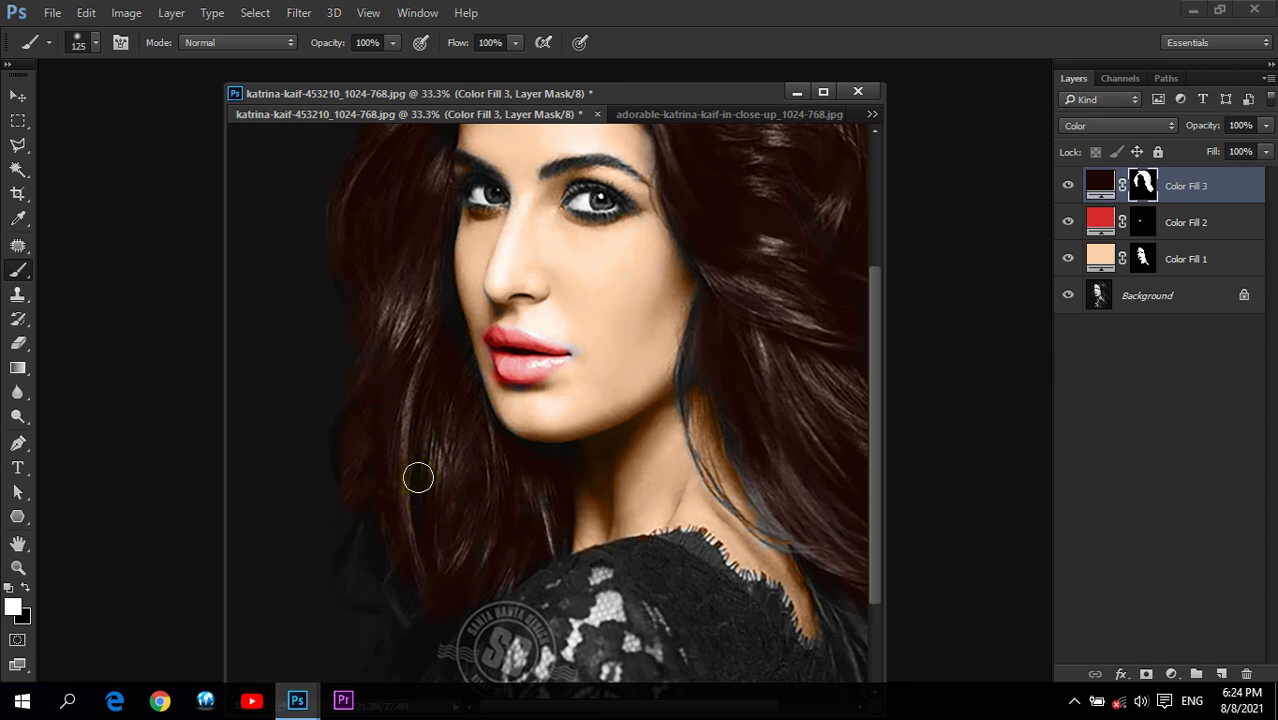
scroll(420, 520, down, 1)
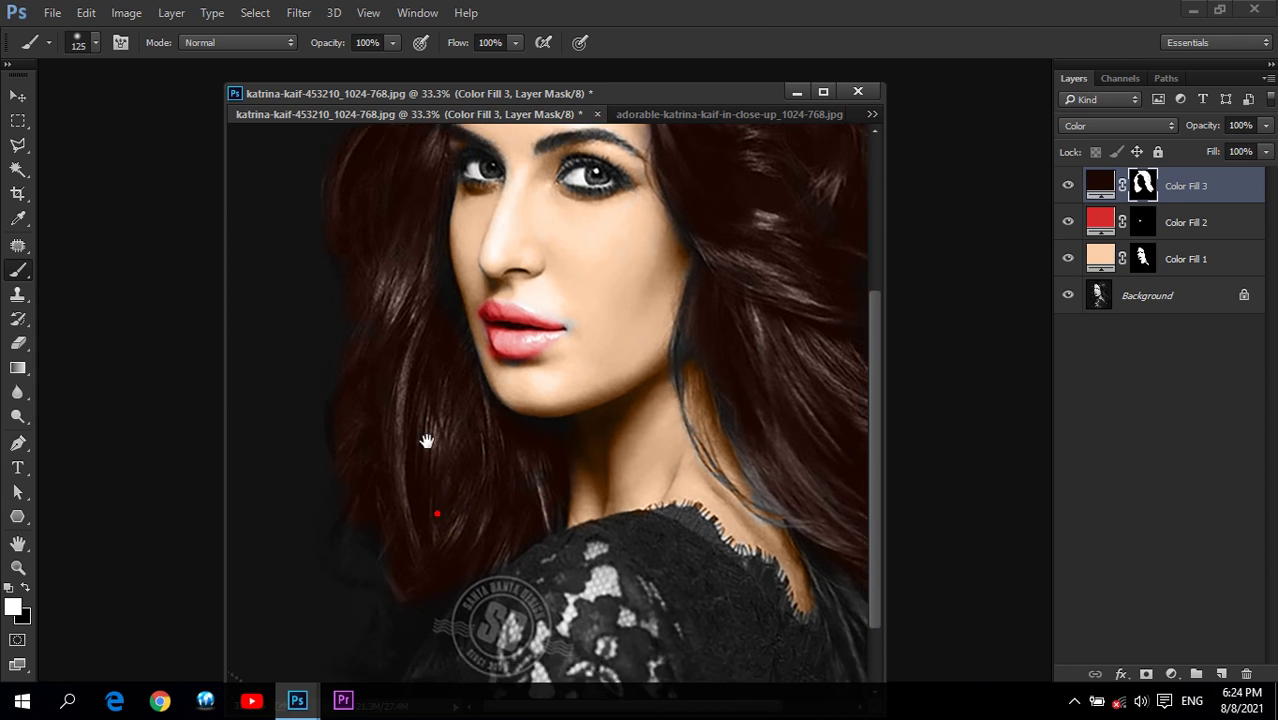
scroll(425, 436, down, 4)
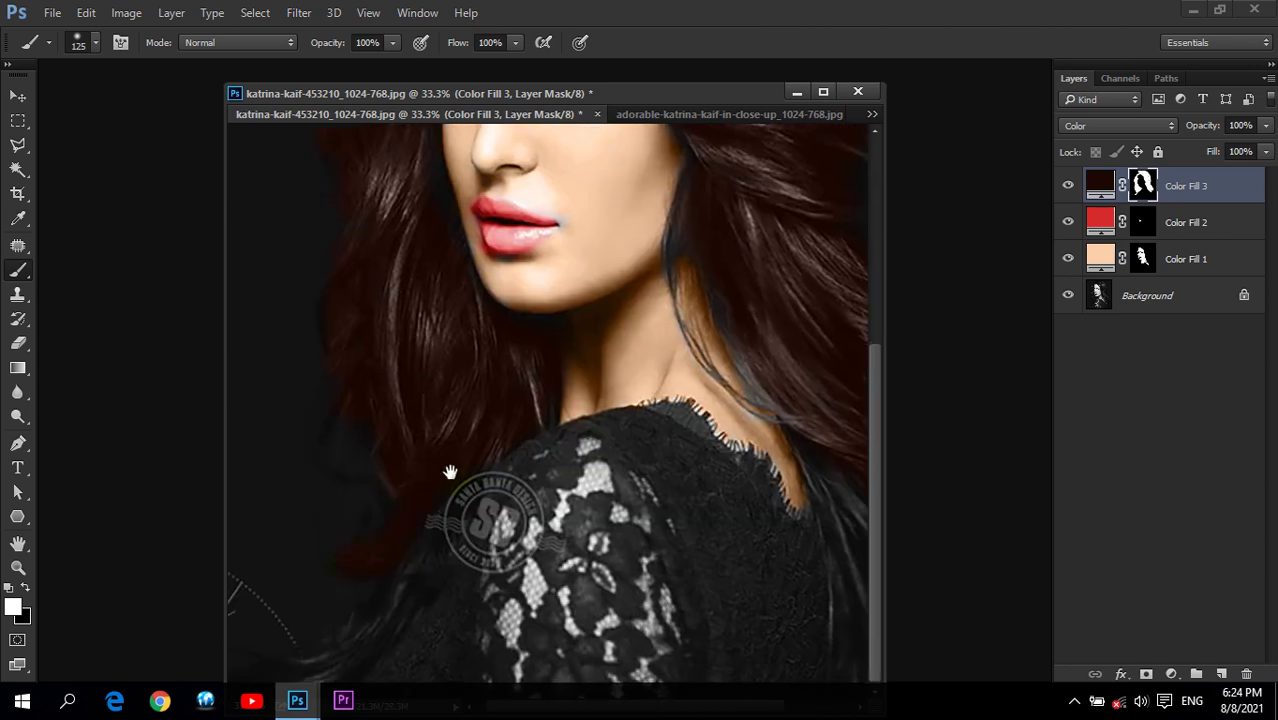
drag(450, 472, 458, 318)
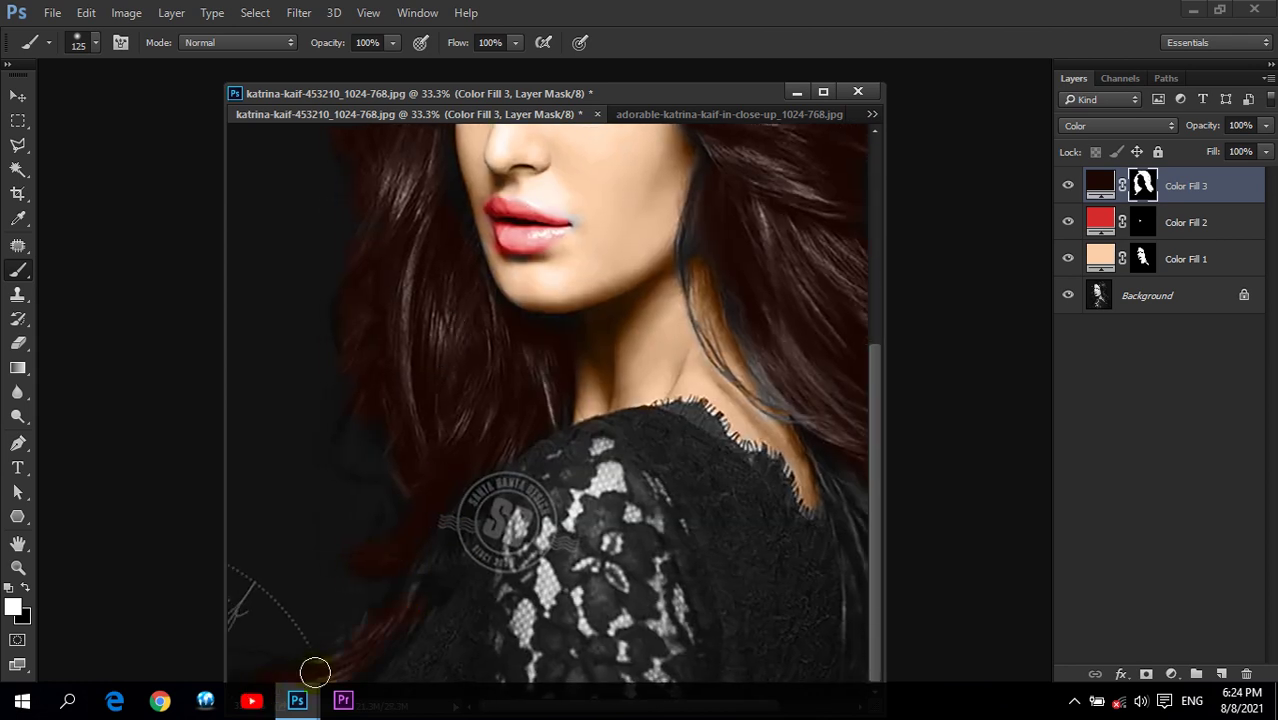
click(397, 526)
drag(364, 400, 350, 474)
drag(433, 232, 433, 347)
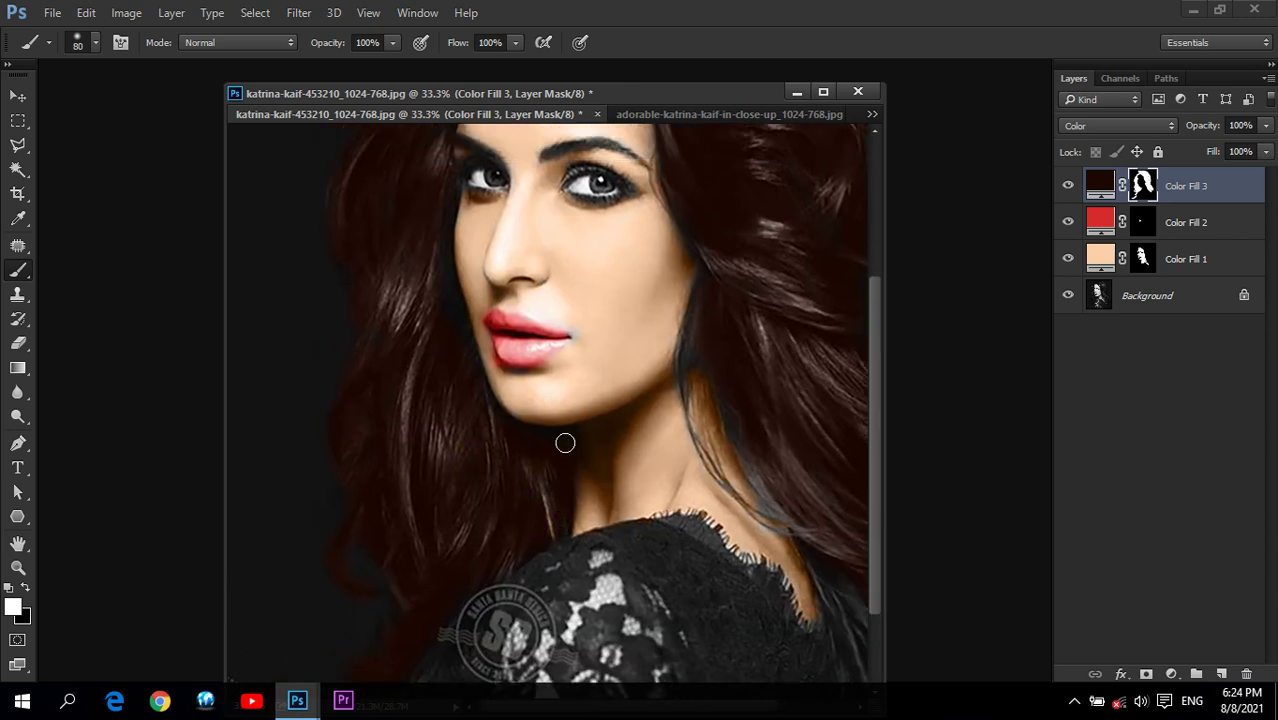
Step: Paint the hair tint along the chin, hairline and right face edge
drag(500, 397, 492, 409)
drag(391, 263, 376, 472)
drag(409, 363, 593, 277)
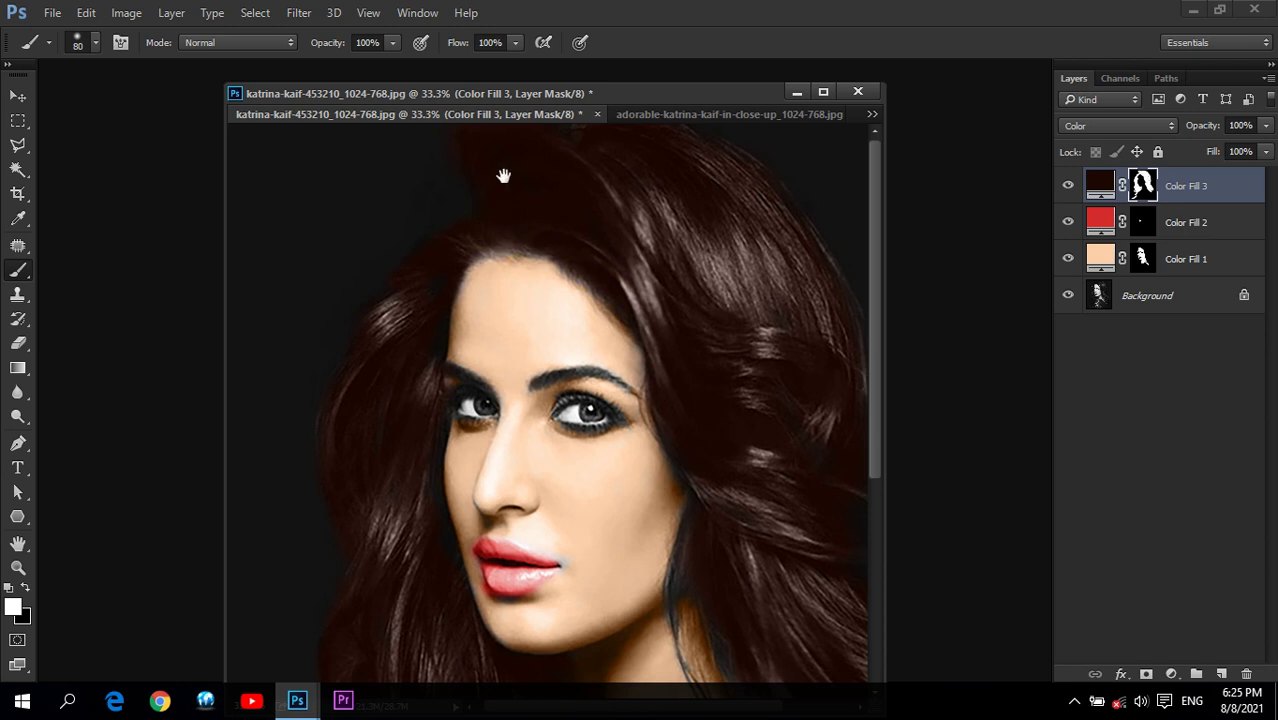
drag(503, 176, 477, 176)
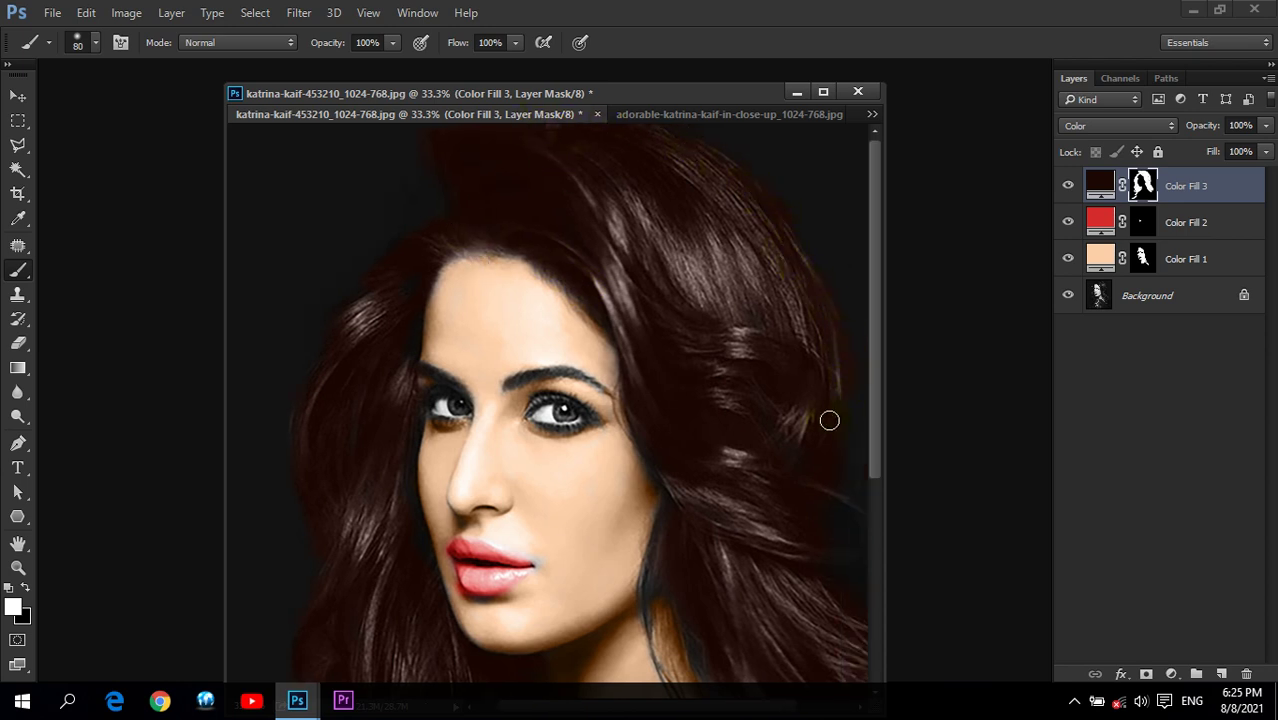
drag(691, 423, 685, 250)
mouse_move(646, 303)
mouse_down()
mouse_move(638, 394)
mouse_move(713, 586)
mouse_move(758, 594)
mouse_up()
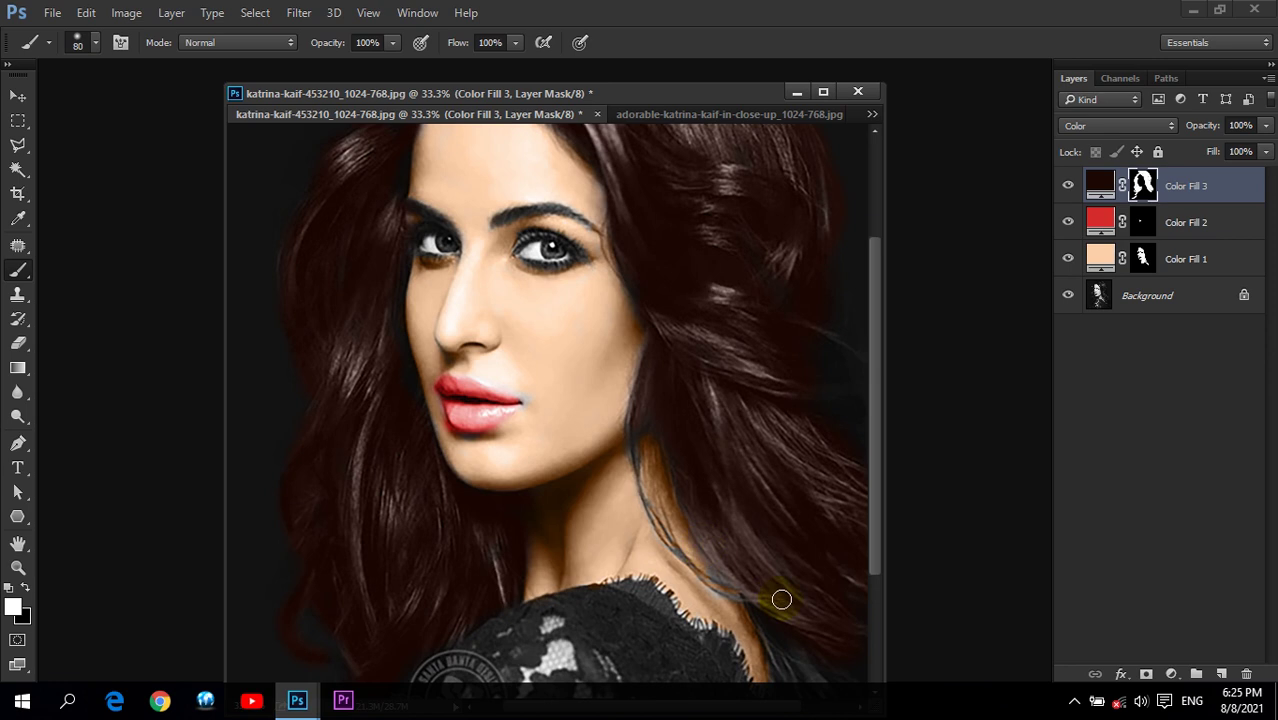
Step: Tint the hair right of the shoulder, covering the bluish neck line and a stray light strand
drag(793, 525, 700, 330)
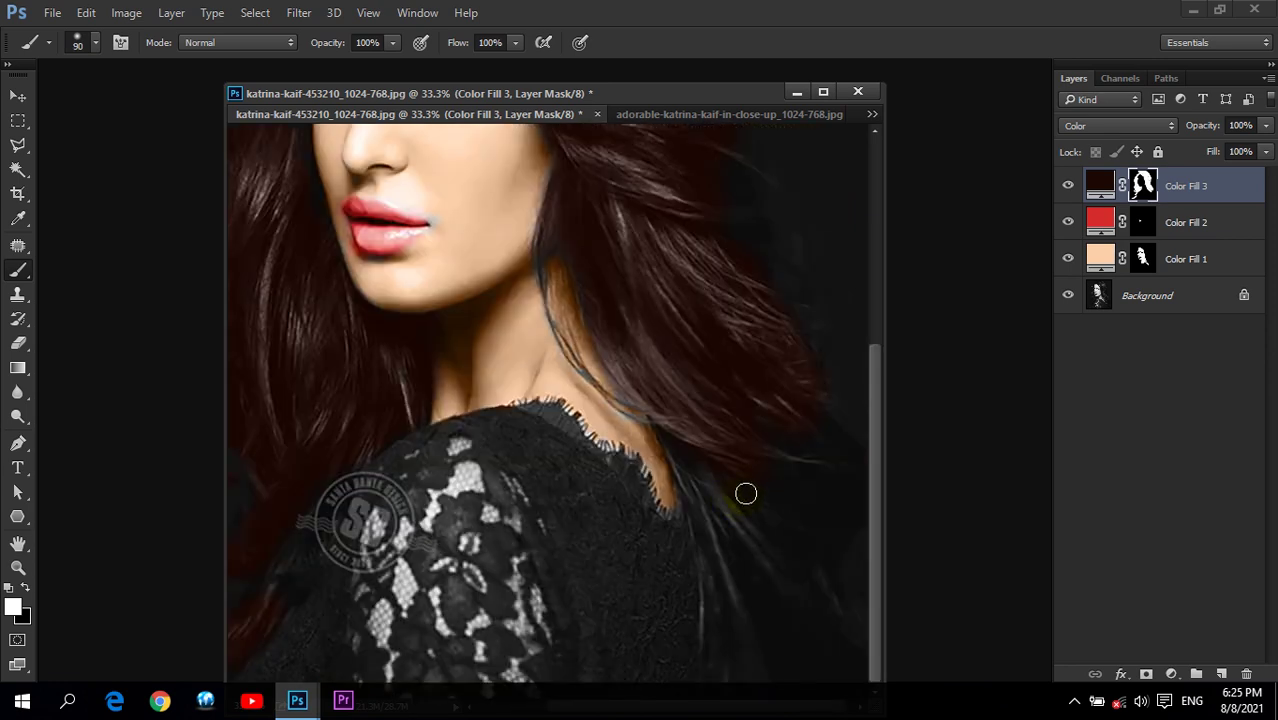
mouse_move(784, 427)
mouse_down()
mouse_move(762, 391)
mouse_move(830, 456)
mouse_move(850, 590)
mouse_move(756, 480)
mouse_move(739, 519)
mouse_move(710, 485)
mouse_move(722, 568)
mouse_move(788, 698)
mouse_up()
mouse_move(807, 505)
mouse_down()
mouse_move(767, 419)
mouse_move(753, 442)
mouse_up()
key(bracketleft)
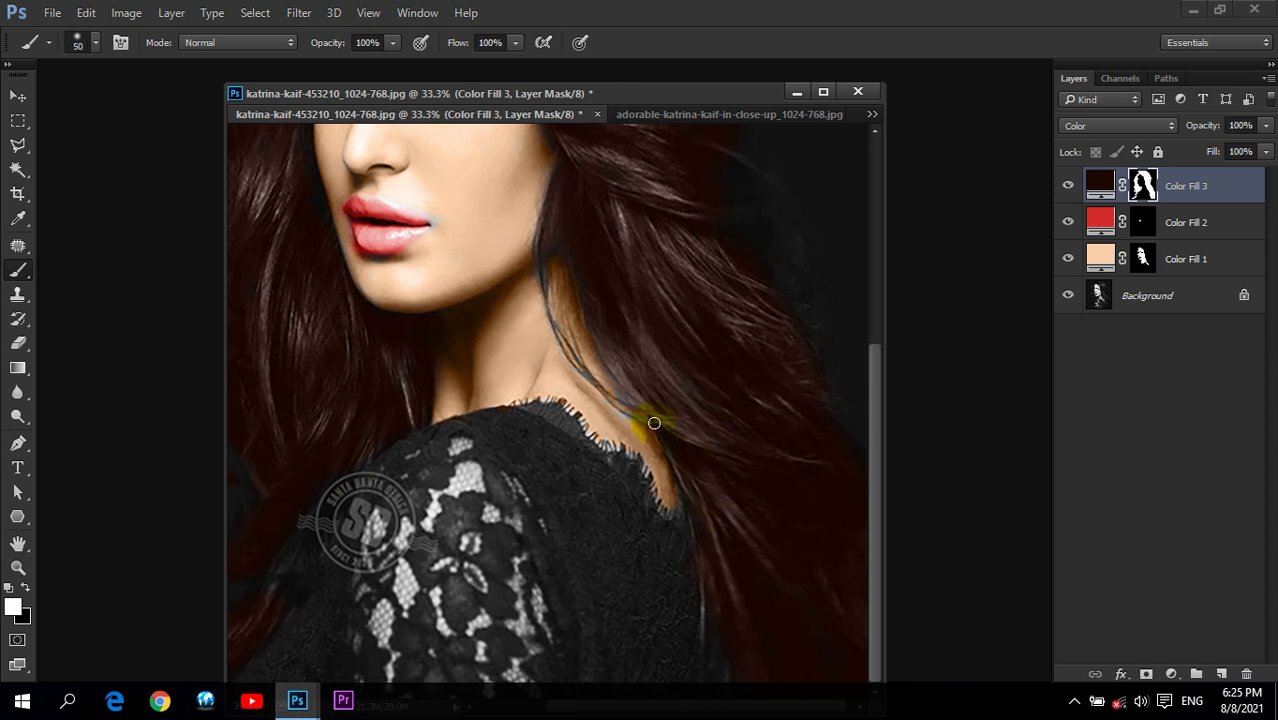
mouse_move(644, 422)
mouse_down()
mouse_move(562, 342)
mouse_move(513, 250)
mouse_move(569, 372)
mouse_up()
drag(644, 419, 597, 396)
drag(678, 278, 710, 439)
key(bracketright)
key(bracketright)
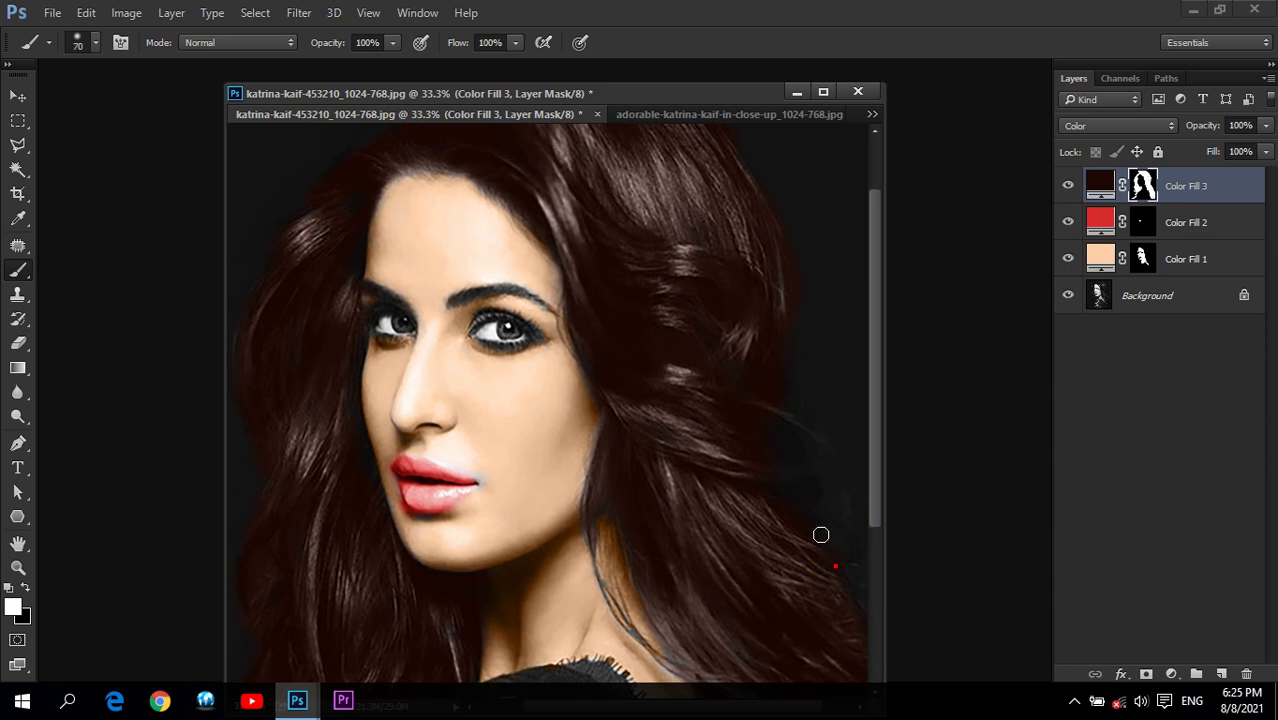
drag(779, 416, 803, 424)
mouse_move(712, 257)
mouse_down()
mouse_move(744, 260)
mouse_move(701, 252)
mouse_up()
Step: Fit the image to the screen and add a pure blue 0000ff Solid Color fill layer
click(18, 567)
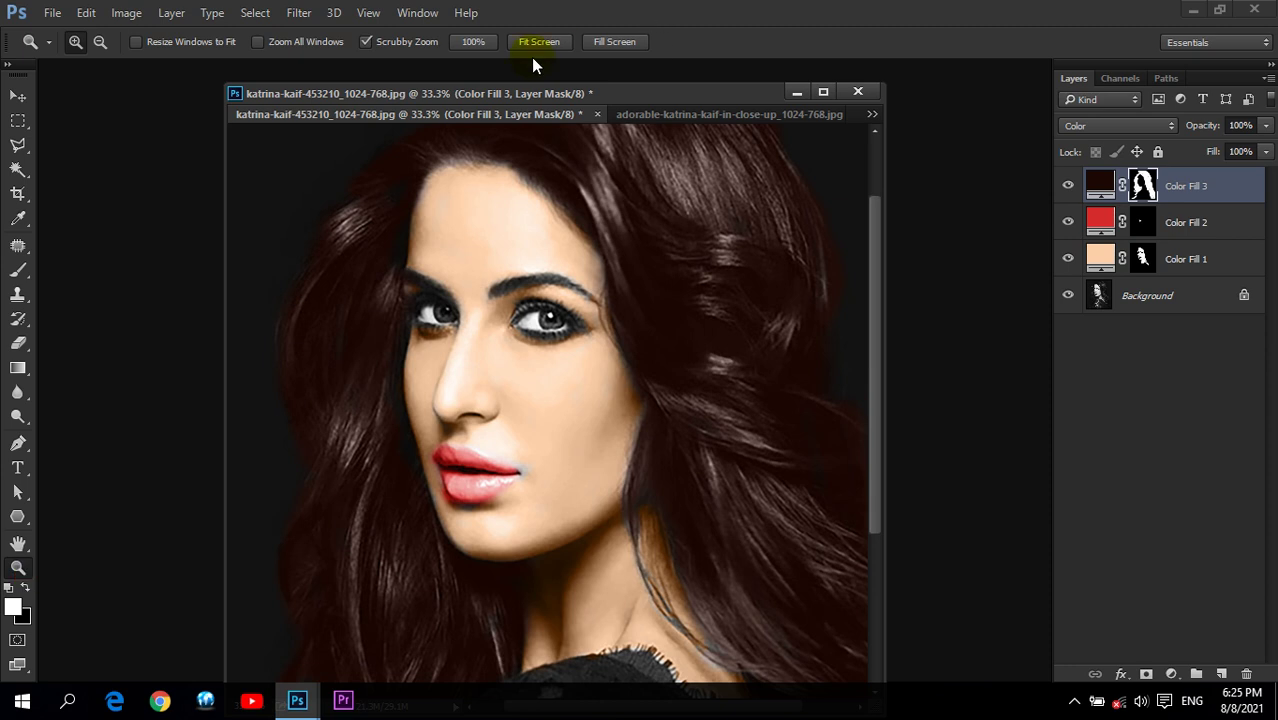
click(538, 42)
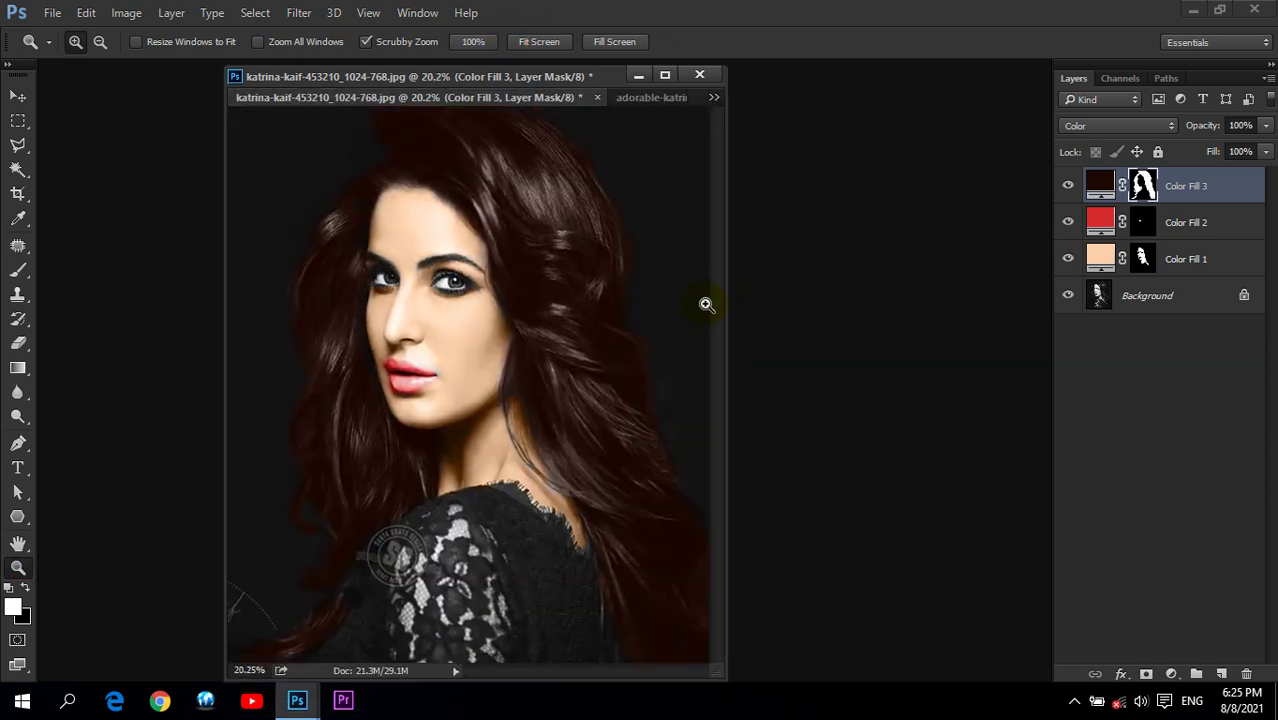
click(1171, 674)
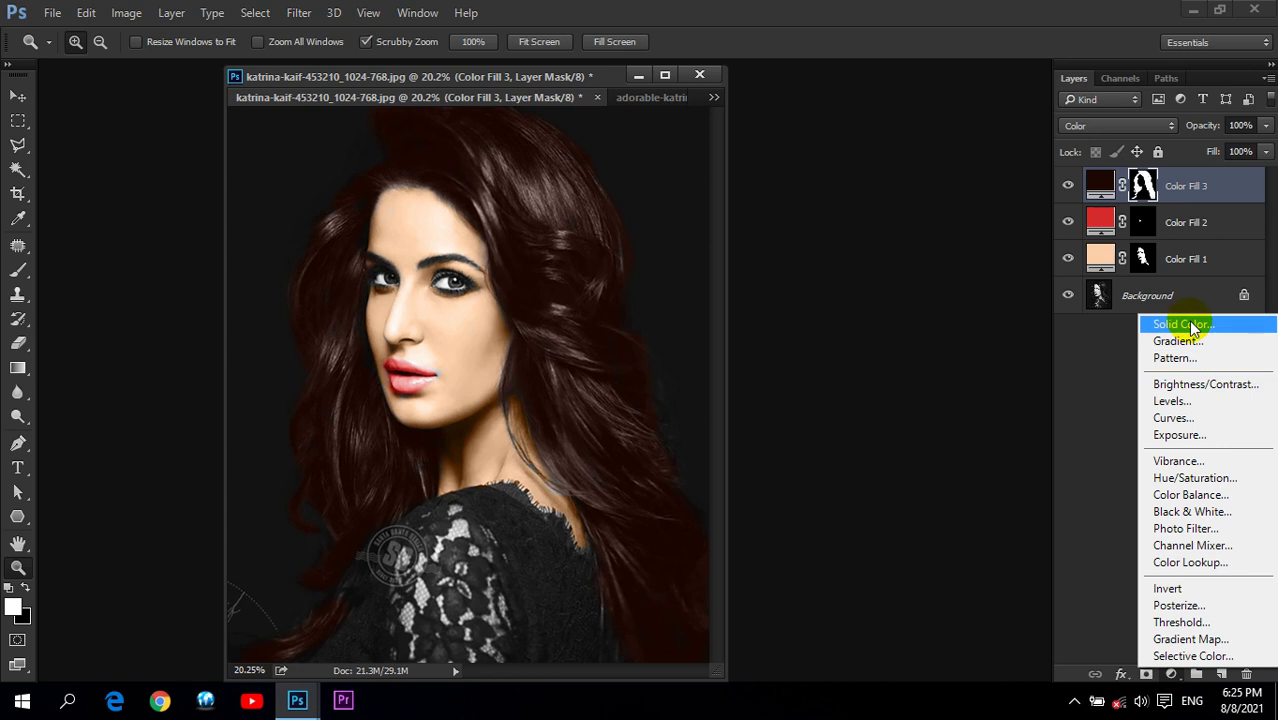
click(1193, 326)
click(1007, 118)
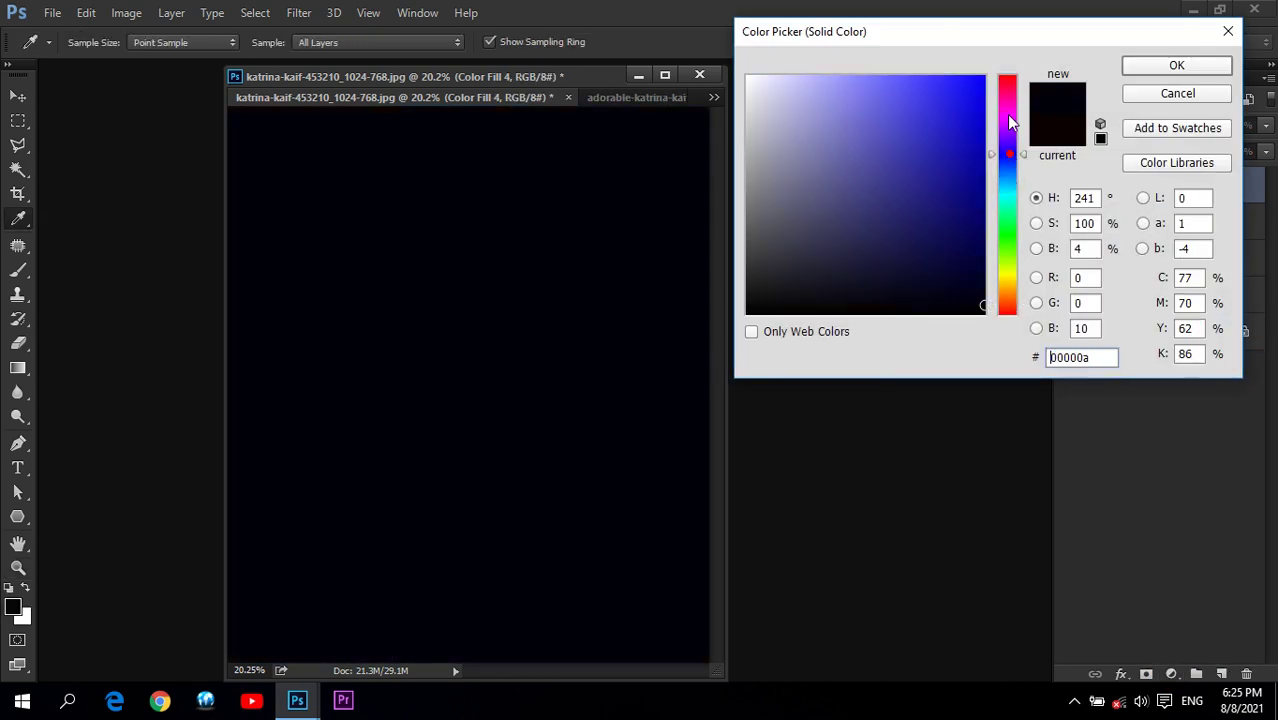
click(978, 78)
drag(1008, 146, 1008, 154)
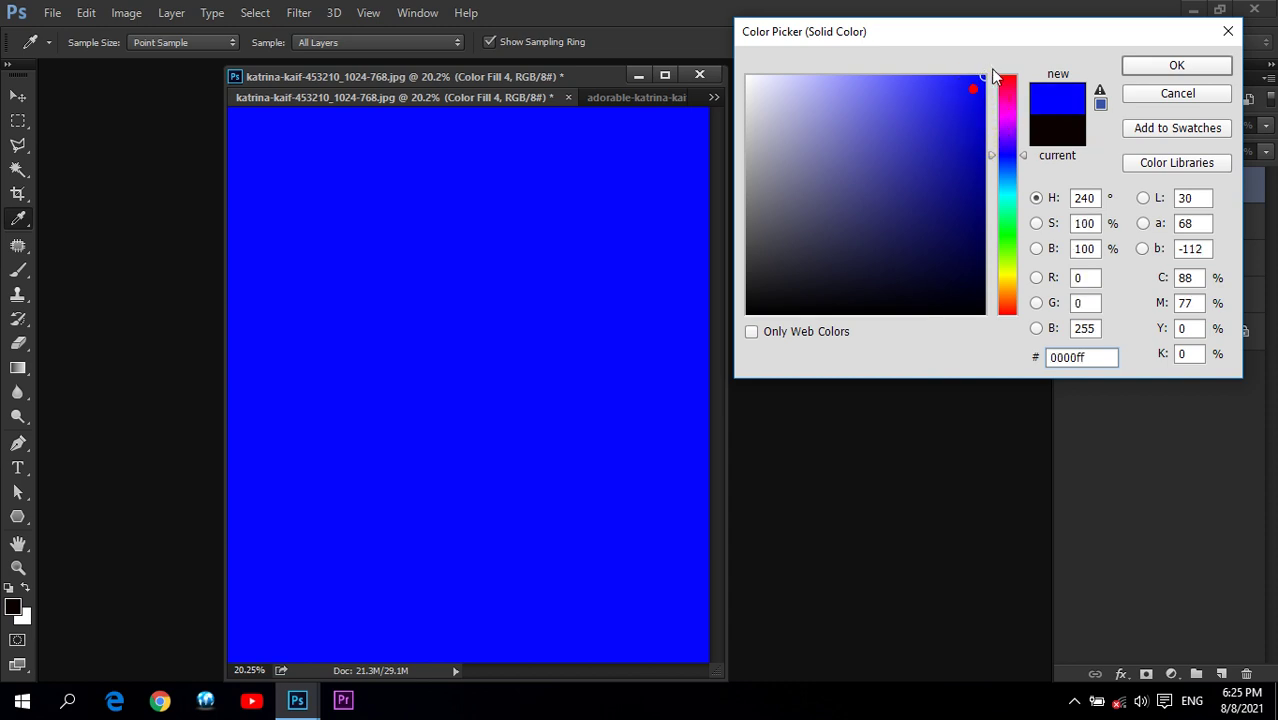
click(1176, 64)
Step: Set Color Fill 4 to Color blend mode and invert its mask to hide the blue
click(1131, 126)
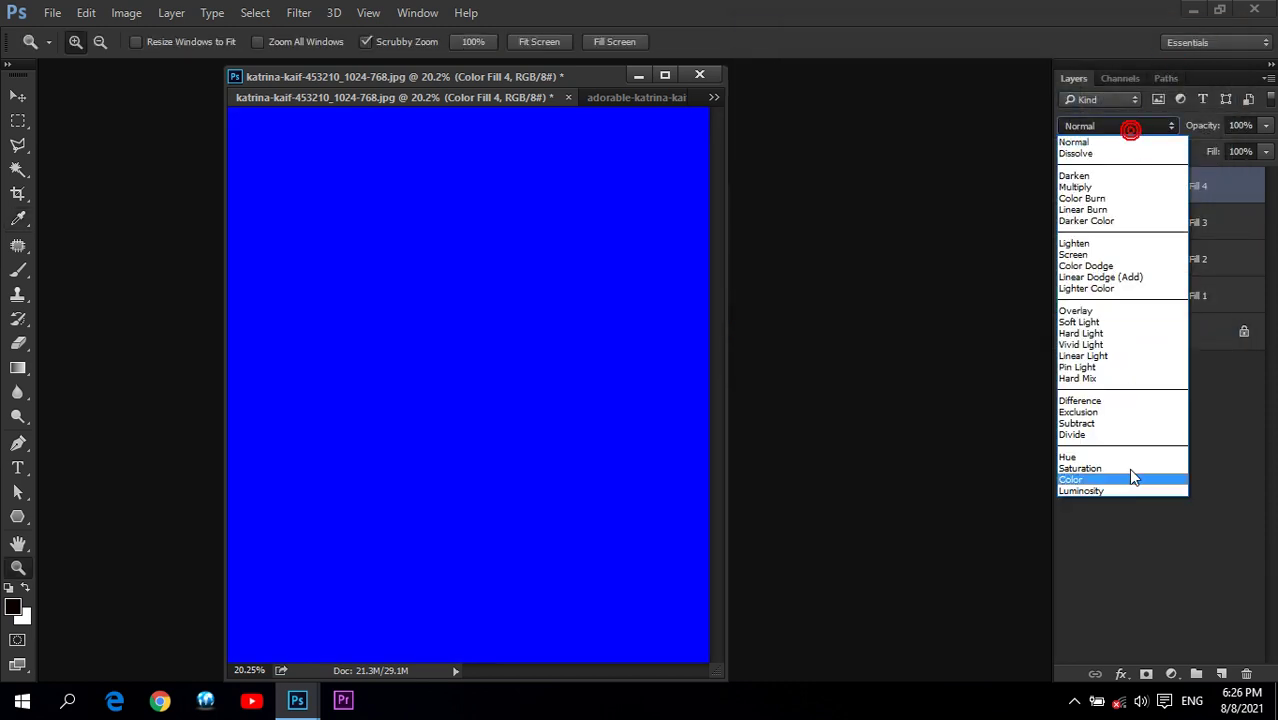
click(1095, 475)
click(1143, 185)
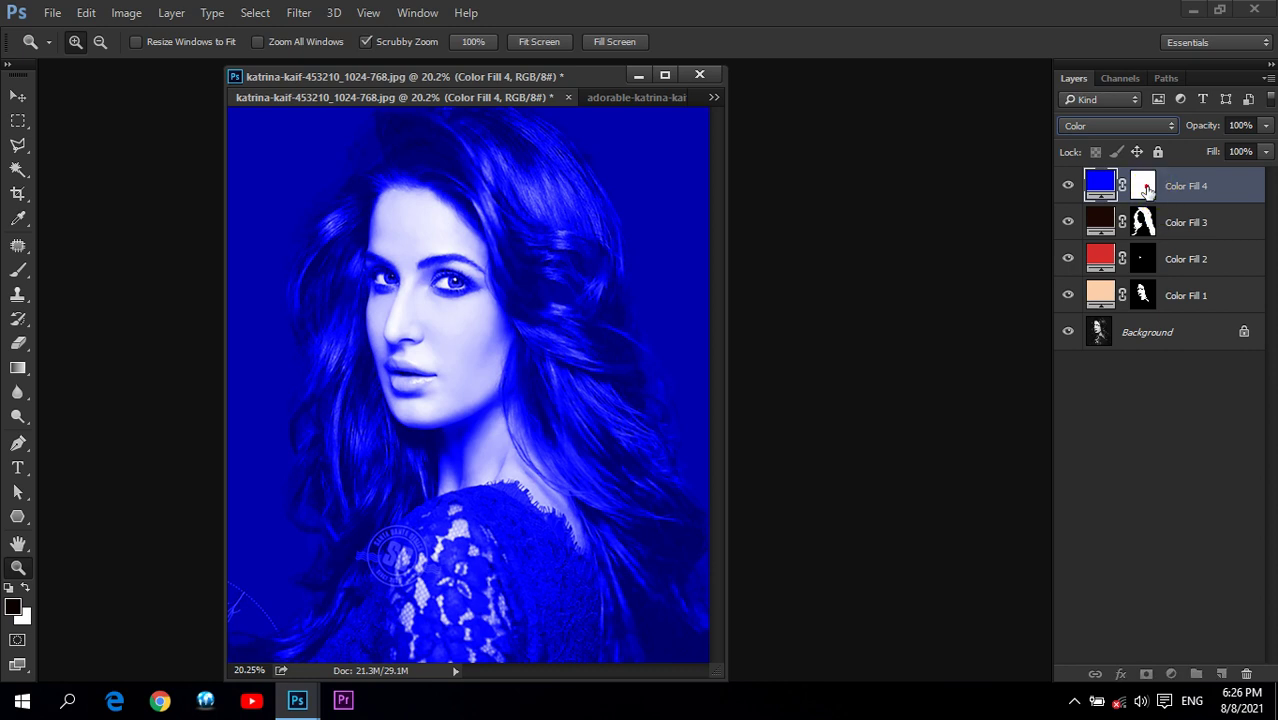
click(126, 12)
click(191, 54)
click(350, 271)
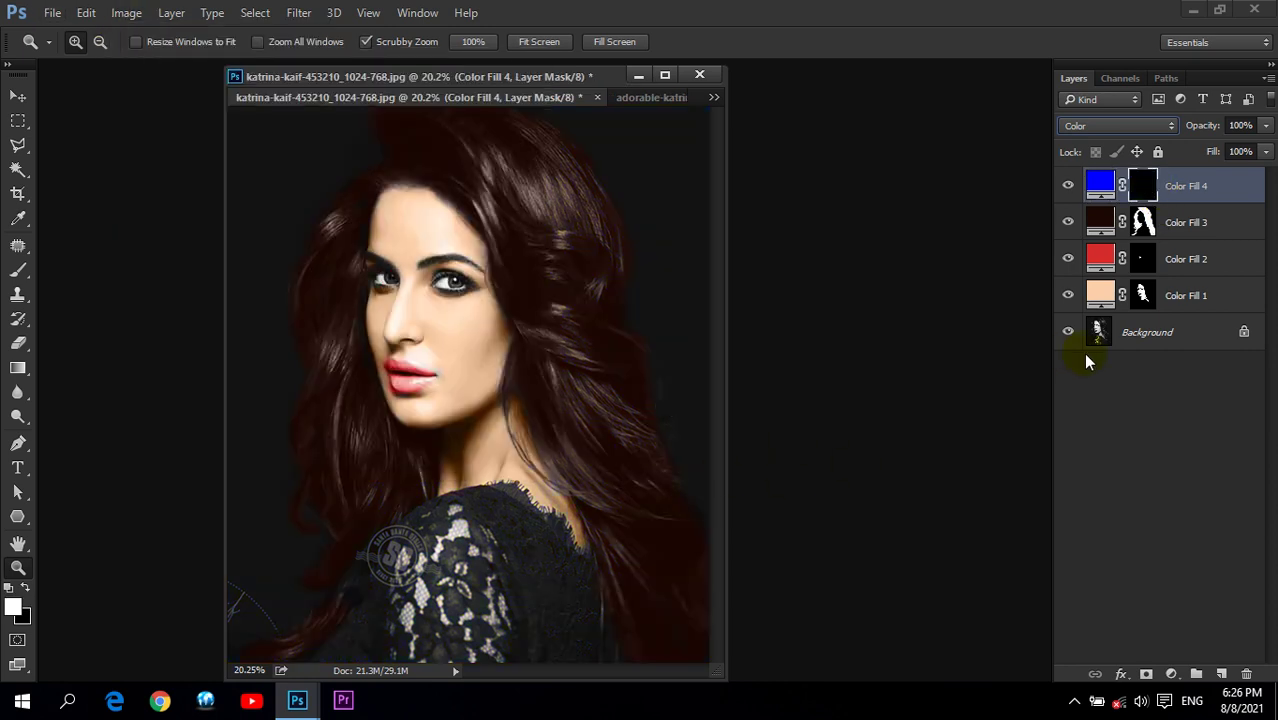
click(18, 270)
click(70, 264)
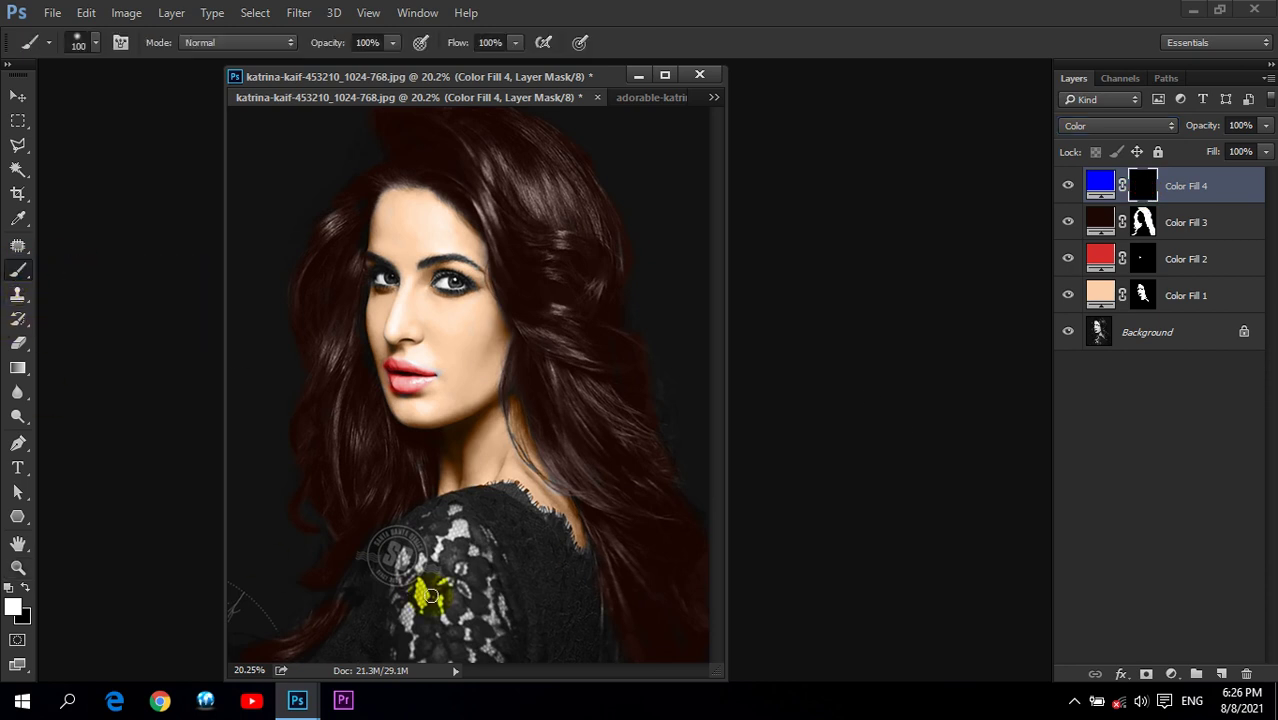
Step: Paint white on Color Fill 4's mask over the lace sweater, shrinking the brush for edges
key(bracketright)
key(bracketright)
key(bracketright)
mouse_move(505, 585)
mouse_down()
mouse_move(537, 652)
mouse_move(448, 656)
mouse_move(531, 622)
mouse_move(474, 650)
mouse_move(431, 597)
mouse_move(437, 613)
mouse_move(533, 570)
mouse_move(384, 603)
mouse_move(374, 659)
mouse_move(331, 650)
mouse_move(455, 614)
mouse_move(573, 616)
mouse_move(582, 673)
mouse_move(588, 605)
mouse_move(568, 557)
mouse_move(502, 505)
mouse_move(440, 515)
mouse_move(377, 556)
mouse_move(354, 607)
mouse_move(408, 531)
mouse_move(505, 491)
mouse_move(585, 579)
mouse_move(562, 616)
mouse_move(502, 536)
mouse_move(449, 684)
mouse_move(413, 652)
mouse_move(342, 657)
mouse_move(471, 650)
mouse_up()
key(bracketleft)
key(bracketleft)
key(bracketleft)
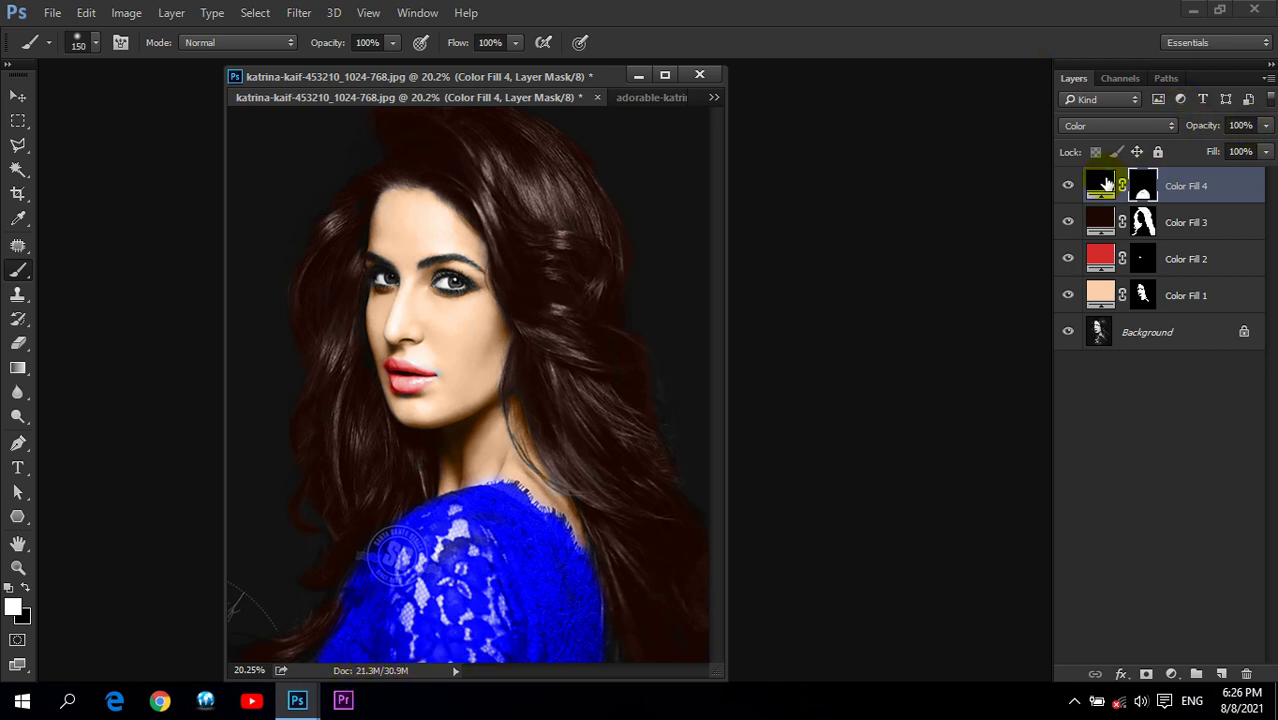
Step: Try navy, magenta and red before settling on a blue-violet colour for Color Fill 4
double_click(1100, 183)
mouse_move(987, 190)
mouse_down()
mouse_move(926, 264)
mouse_move(919, 211)
mouse_up()
mouse_move(1007, 150)
mouse_down()
mouse_move(1007, 112)
mouse_move(890, 257)
mouse_move(750, 129)
mouse_move(864, 186)
mouse_move(882, 132)
mouse_up()
click(932, 104)
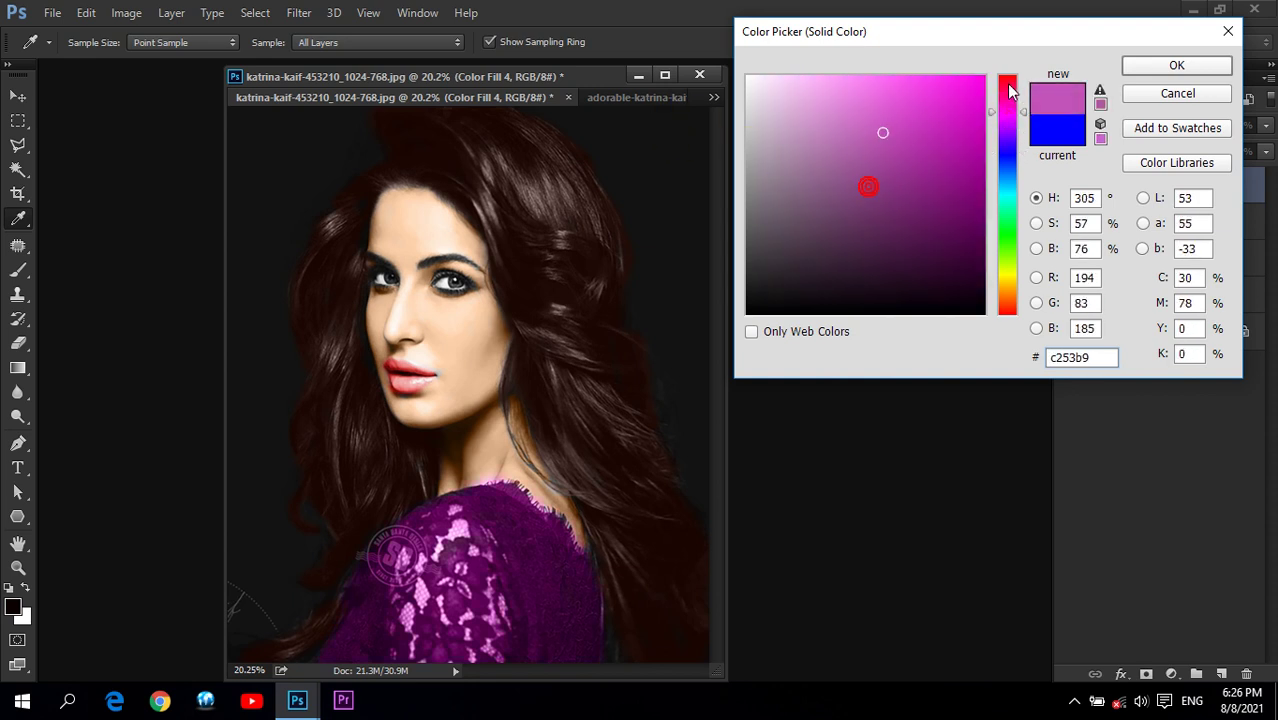
click(1008, 90)
click(933, 88)
mouse_move(933, 88)
mouse_down()
mouse_move(943, 85)
mouse_move(957, 148)
mouse_move(963, 64)
mouse_move(979, 222)
mouse_move(983, 186)
mouse_up()
click(1007, 110)
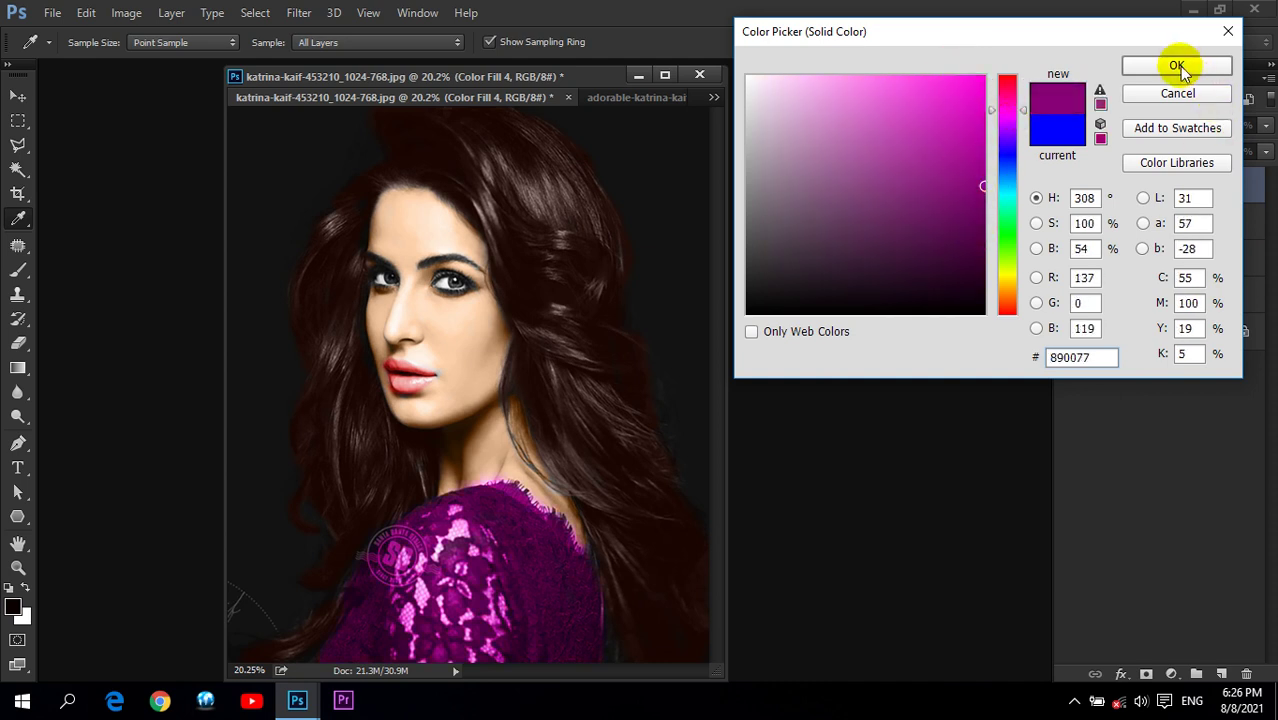
click(1007, 145)
click(924, 166)
mouse_move(924, 166)
mouse_down()
mouse_move(962, 88)
mouse_move(956, 256)
mouse_up()
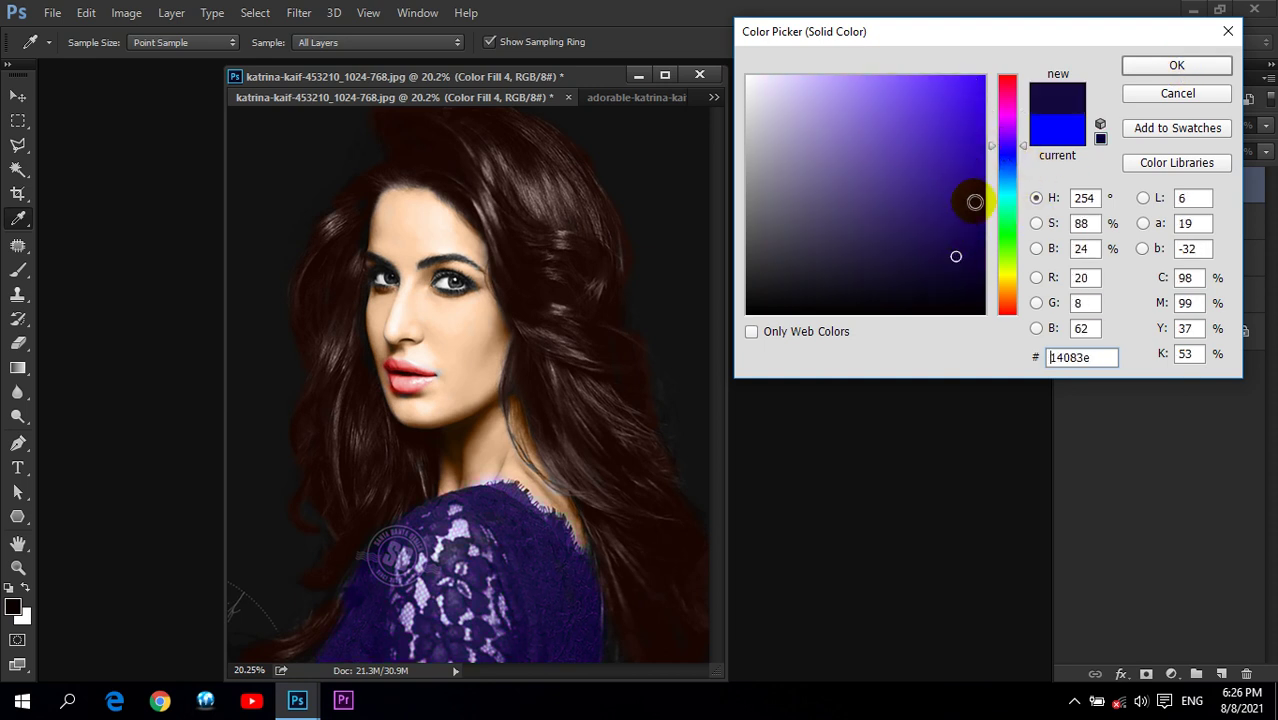
drag(975, 202, 965, 165)
click(1145, 67)
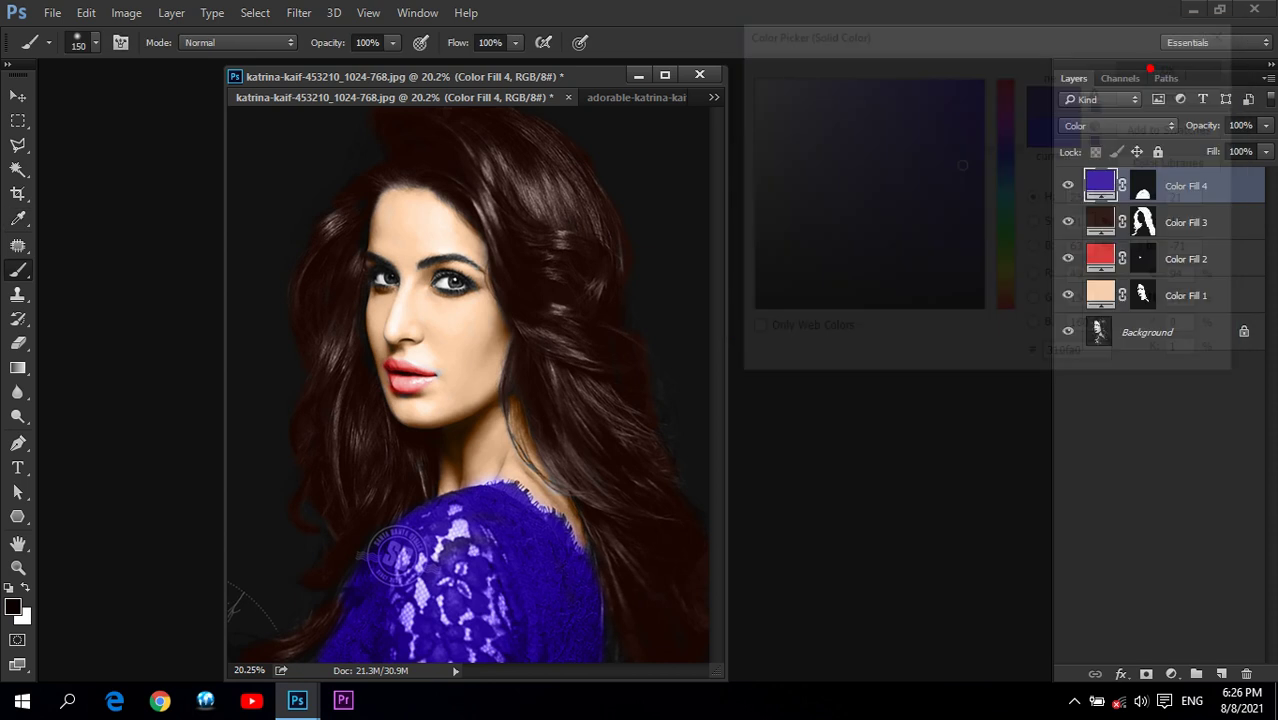
Step: Set Color Fill 4's opacity to 50%
click(1257, 126)
text(8050)
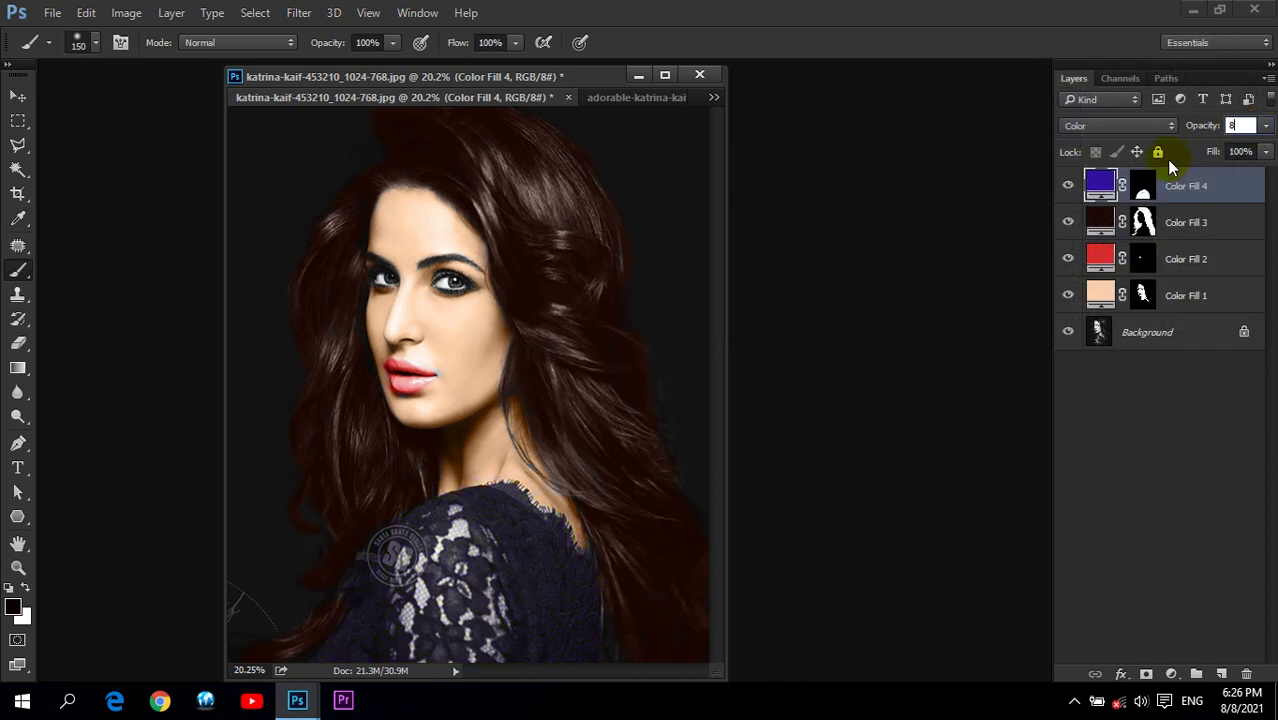
key(Return)
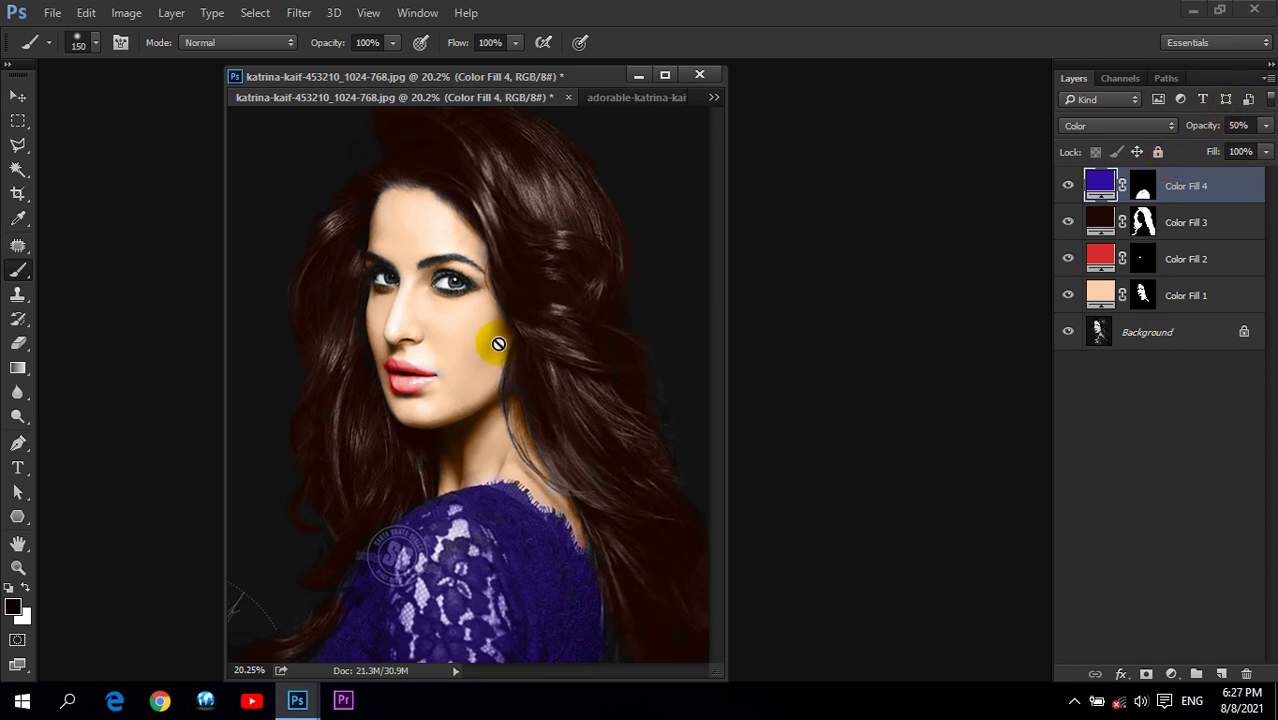
Step: Zoom in to 50% around the eye, widening the document window
click(18, 568)
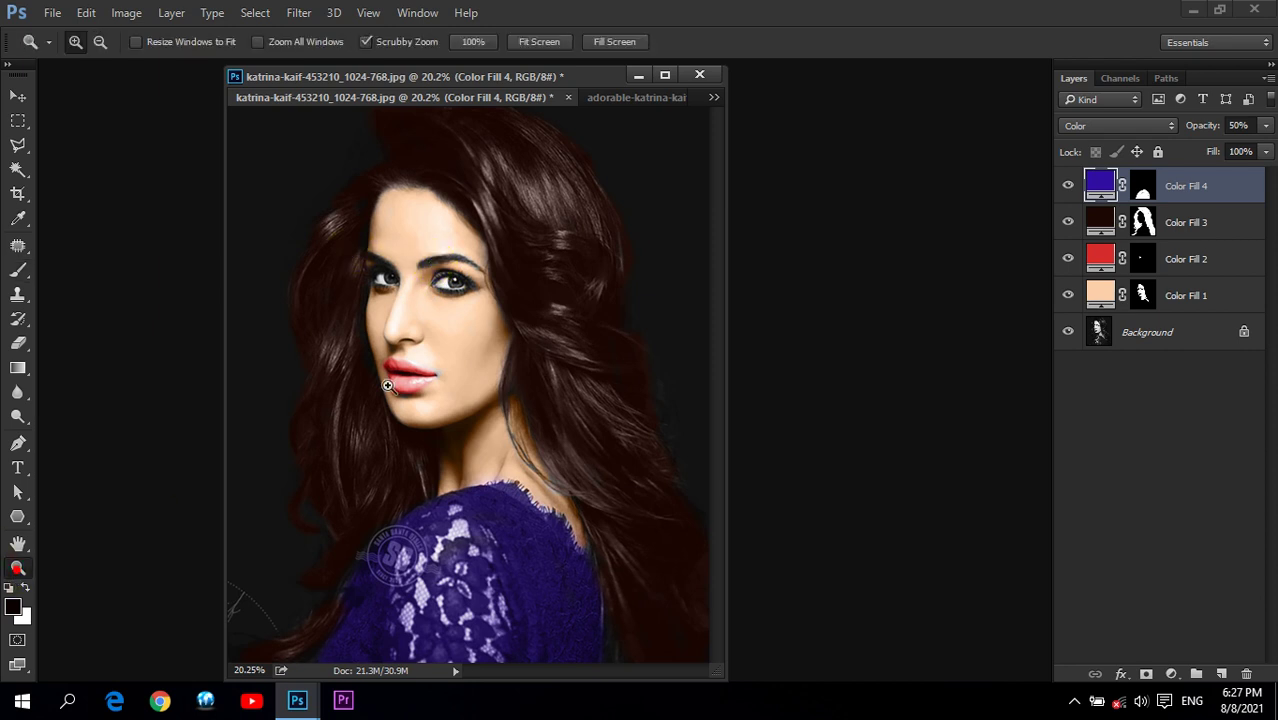
click(427, 271)
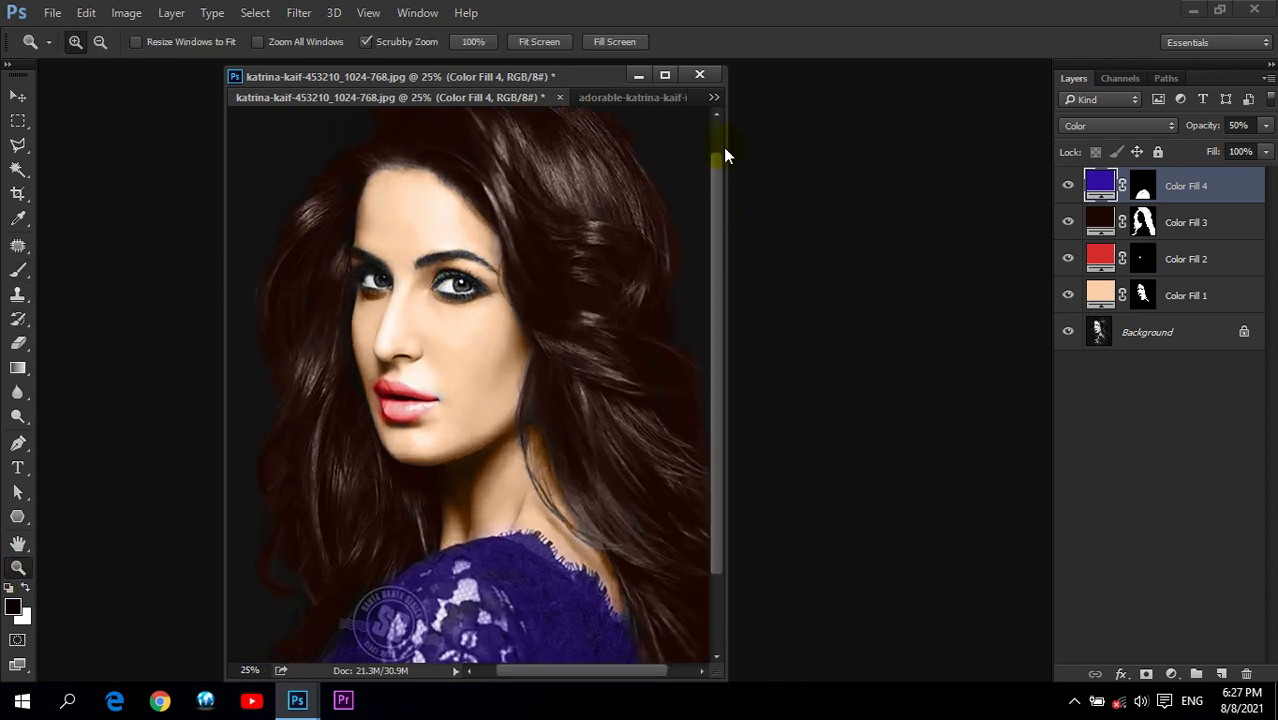
drag(725, 140, 979, 140)
click(650, 331)
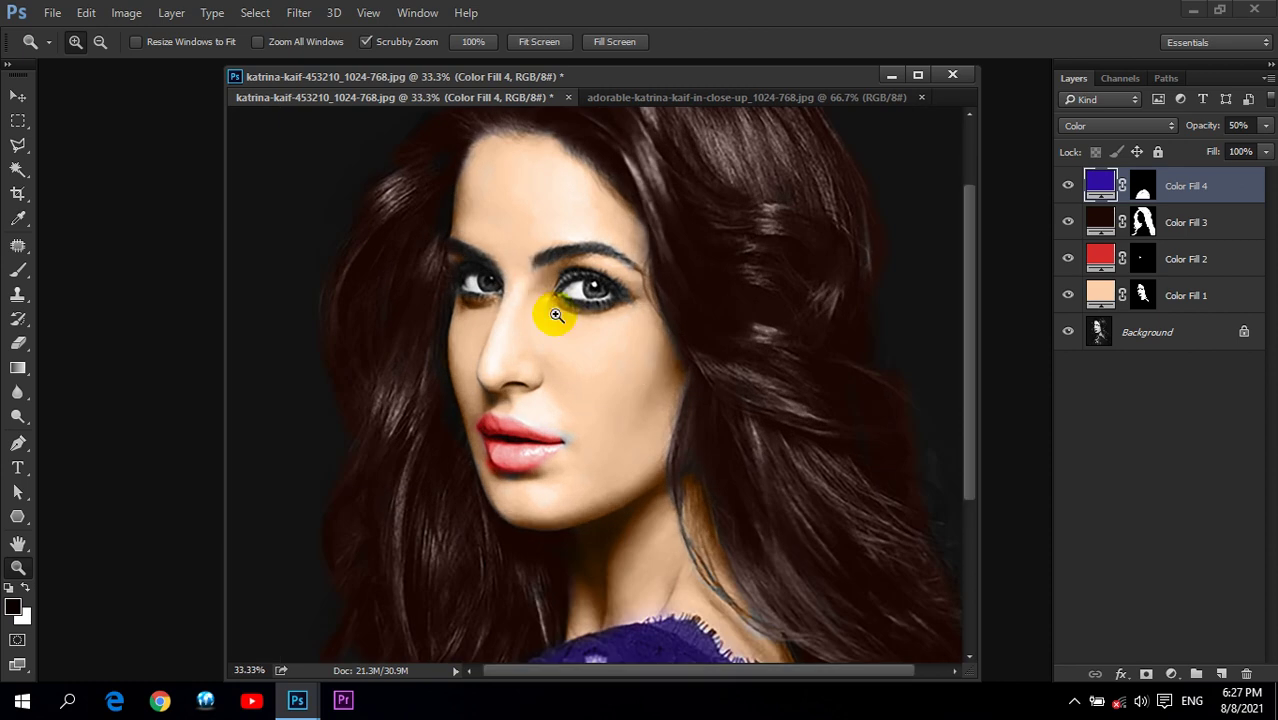
click(555, 310)
Step: Add a Curves adjustment layer lifting input 113 to output 146
click(1171, 674)
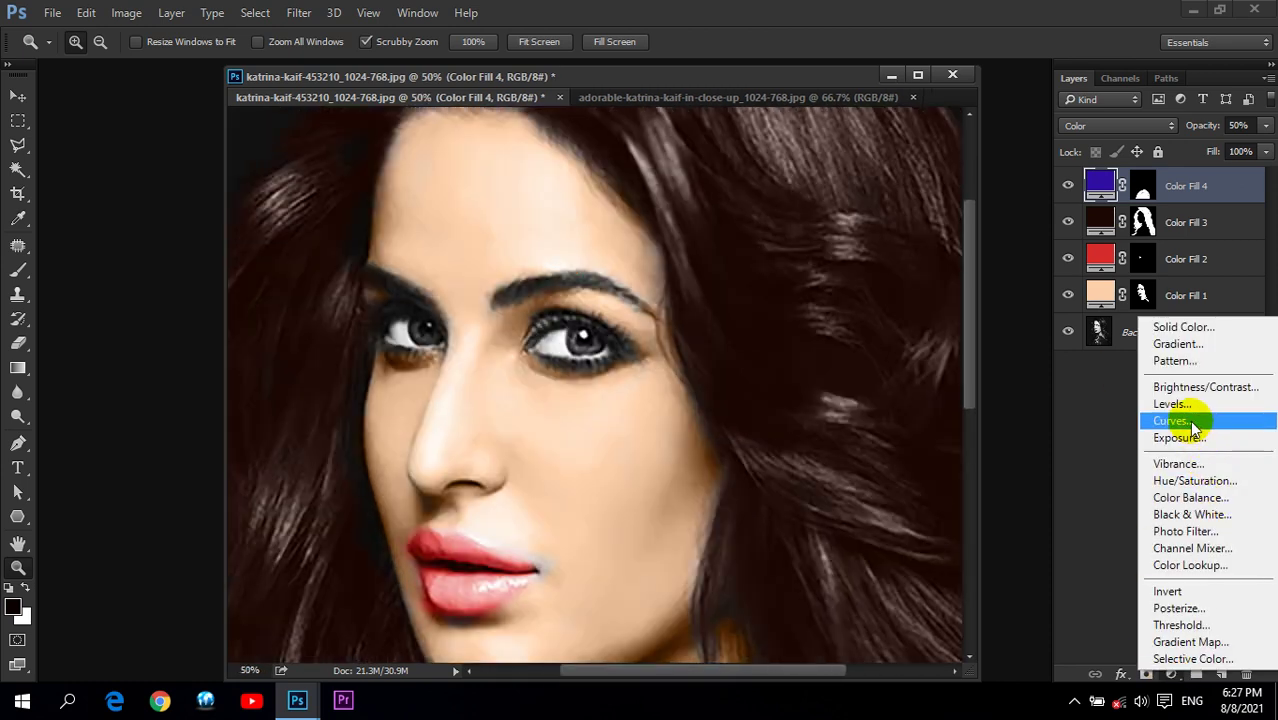
click(1193, 424)
drag(796, 74, 647, 93)
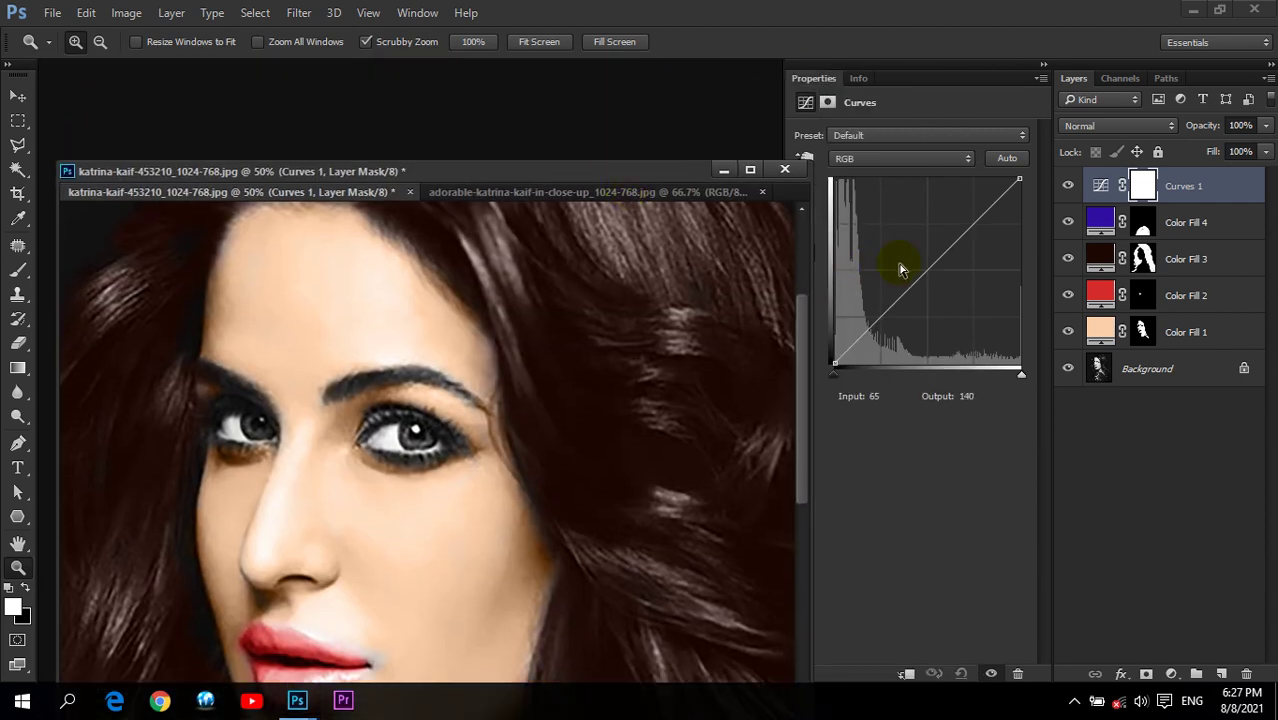
mouse_move(912, 282)
mouse_down()
mouse_move(903, 255)
mouse_move(916, 258)
mouse_up()
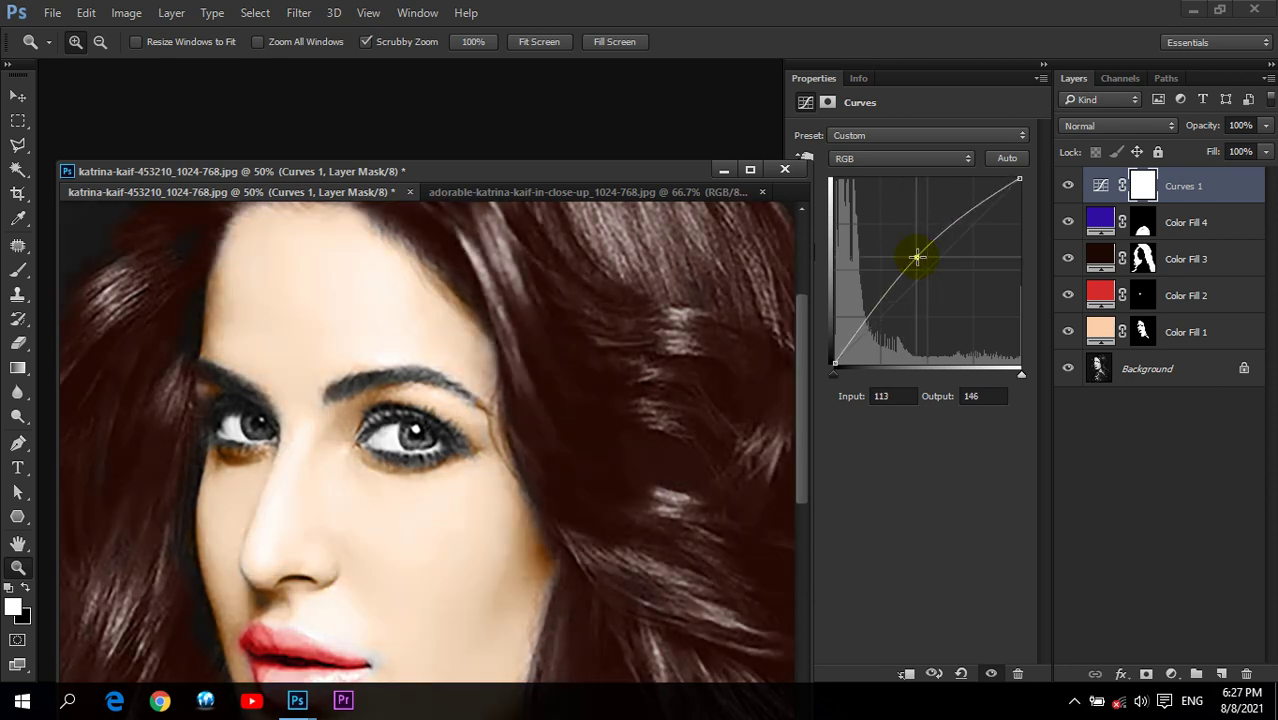
Step: Close the Curves settings and zoom in closer on the eyes
click(1041, 78)
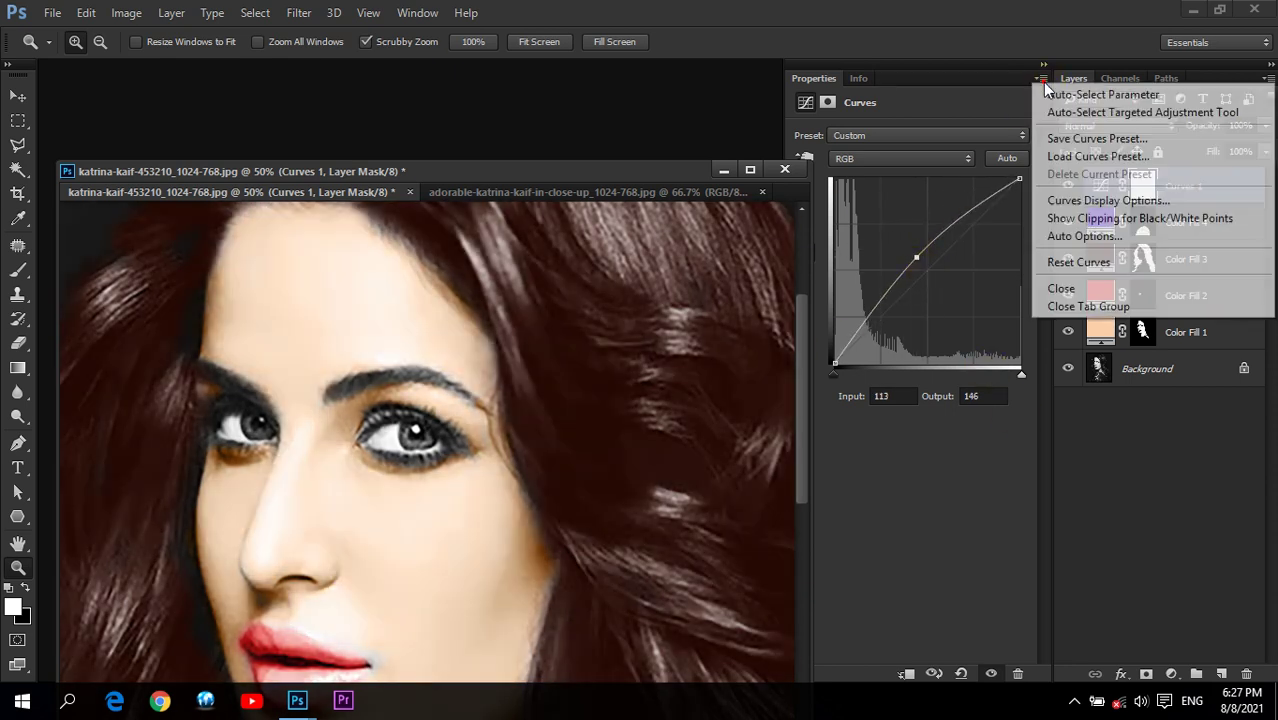
click(1079, 285)
drag(595, 171, 747, 97)
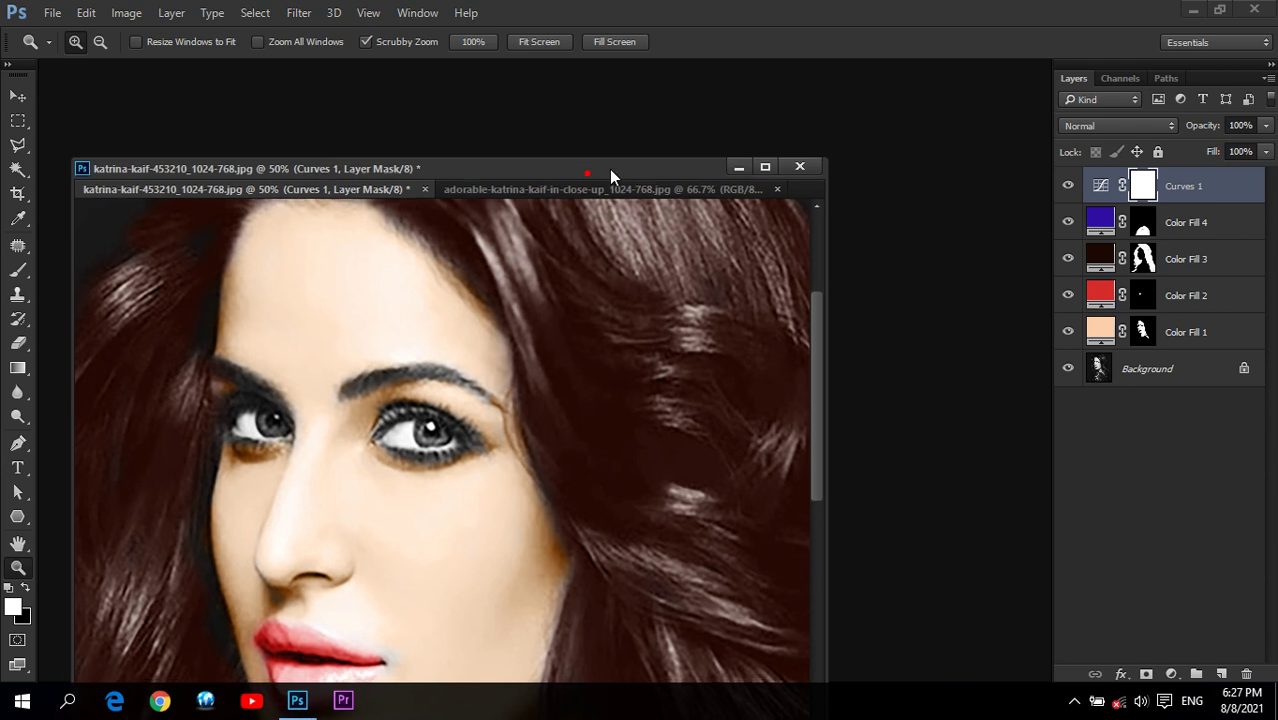
click(496, 370)
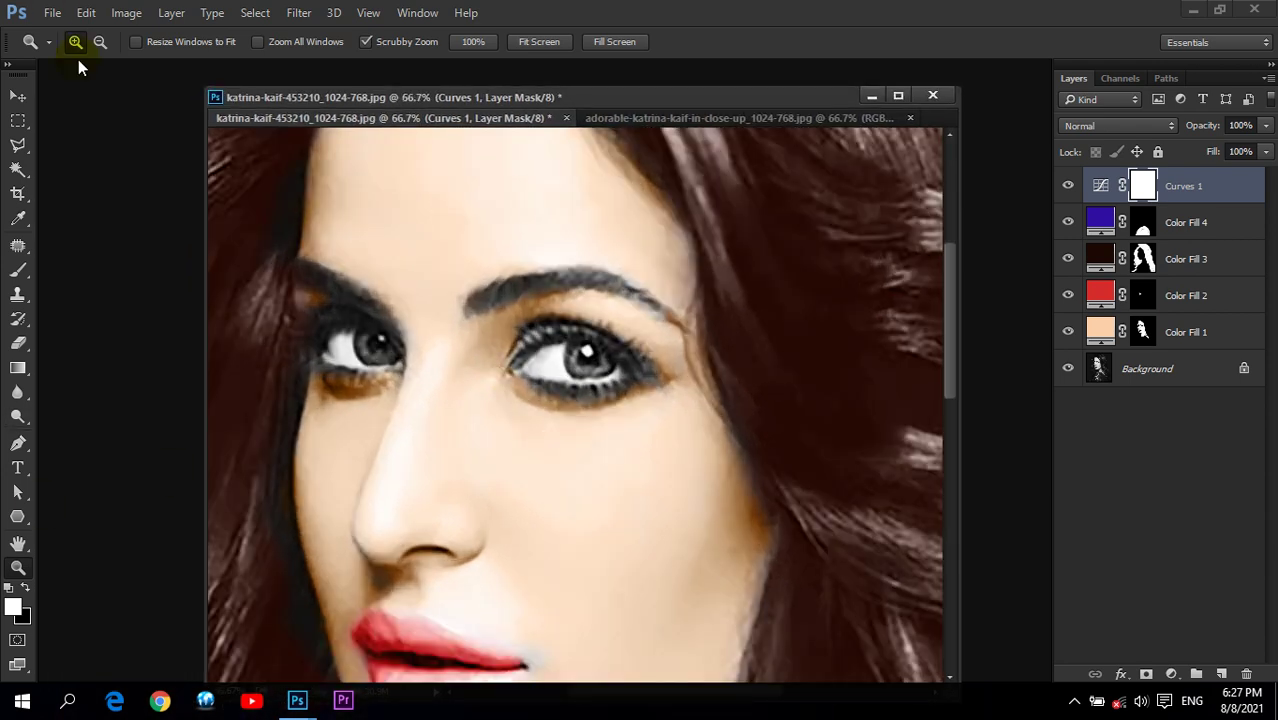
drag(17, 268, 95, 275)
Step: Paint the white of the first eye on the Curves 1 mask with a size 30 brush at 100% zoom
click(93, 271)
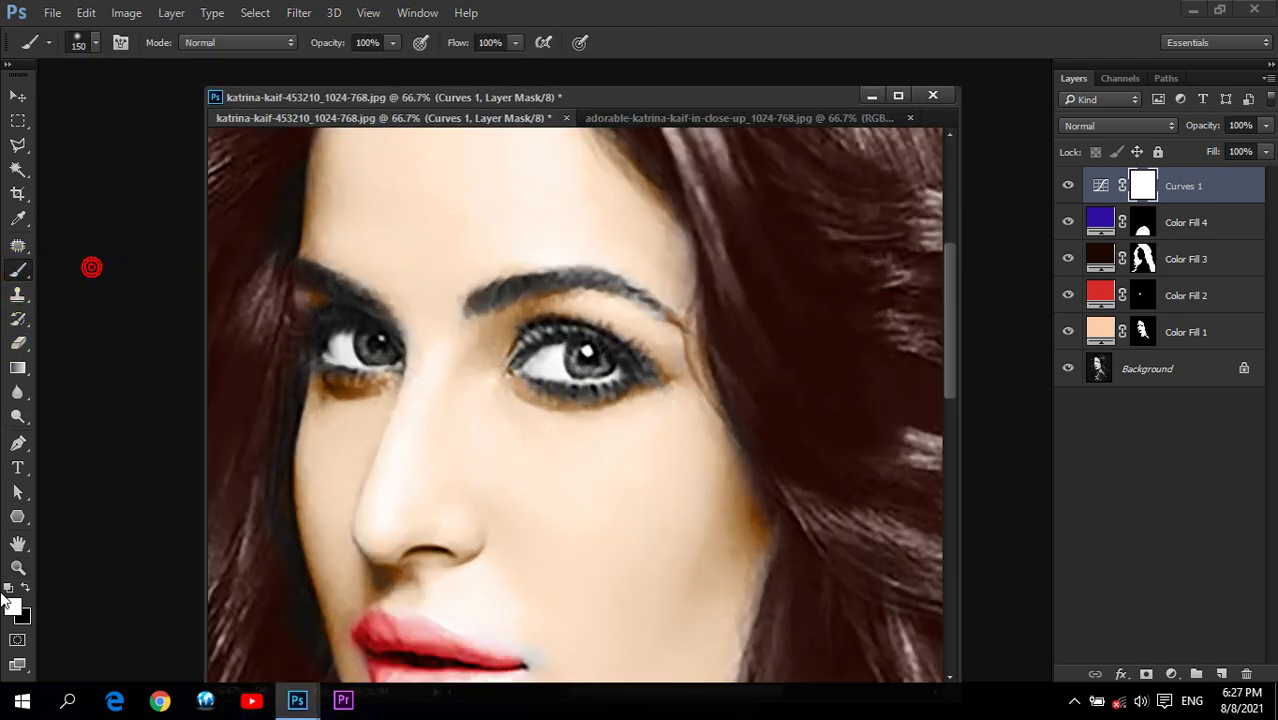
key(bracketleft)
key(bracketleft)
key(bracketleft)
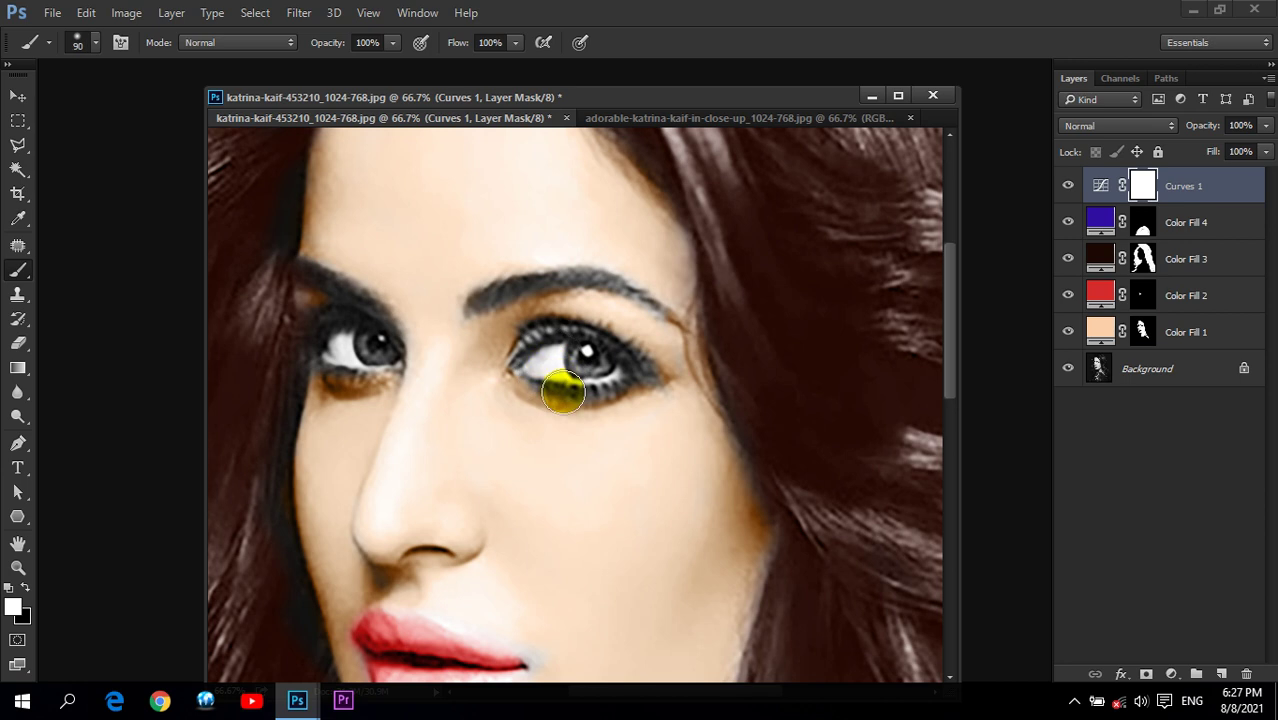
key(ctrl+plus)
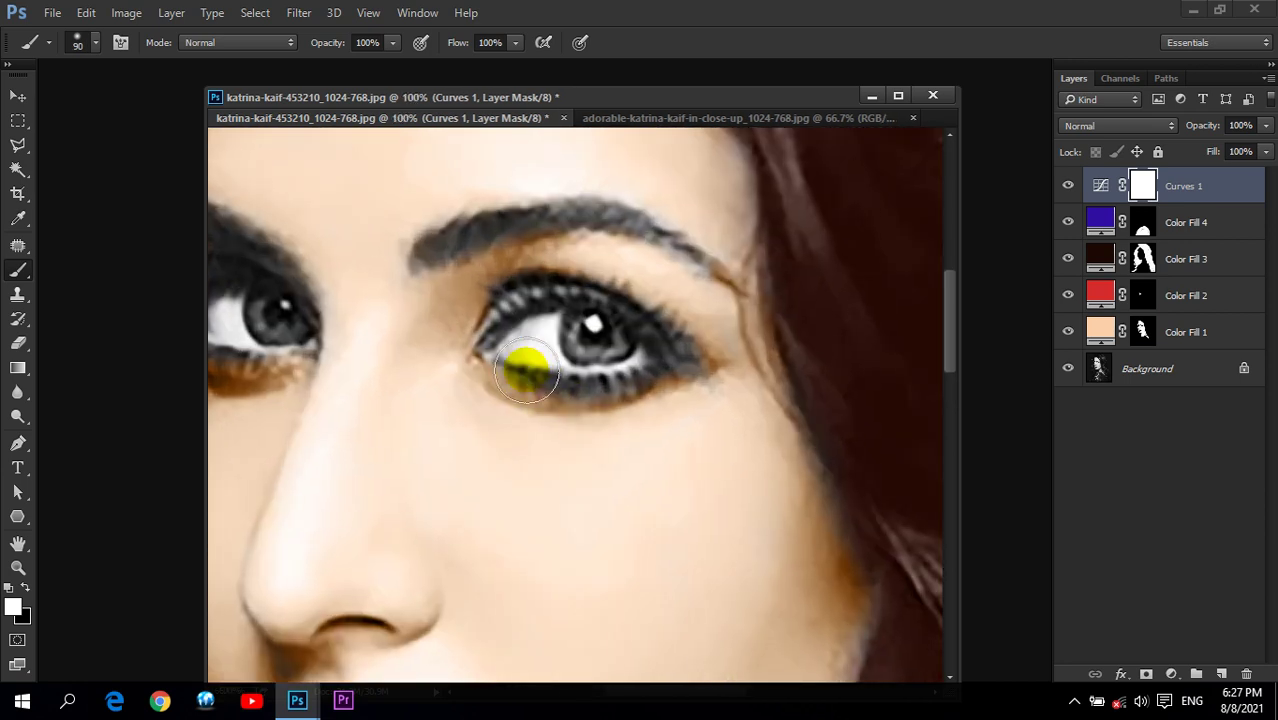
key(bracketleft)
key(bracketleft)
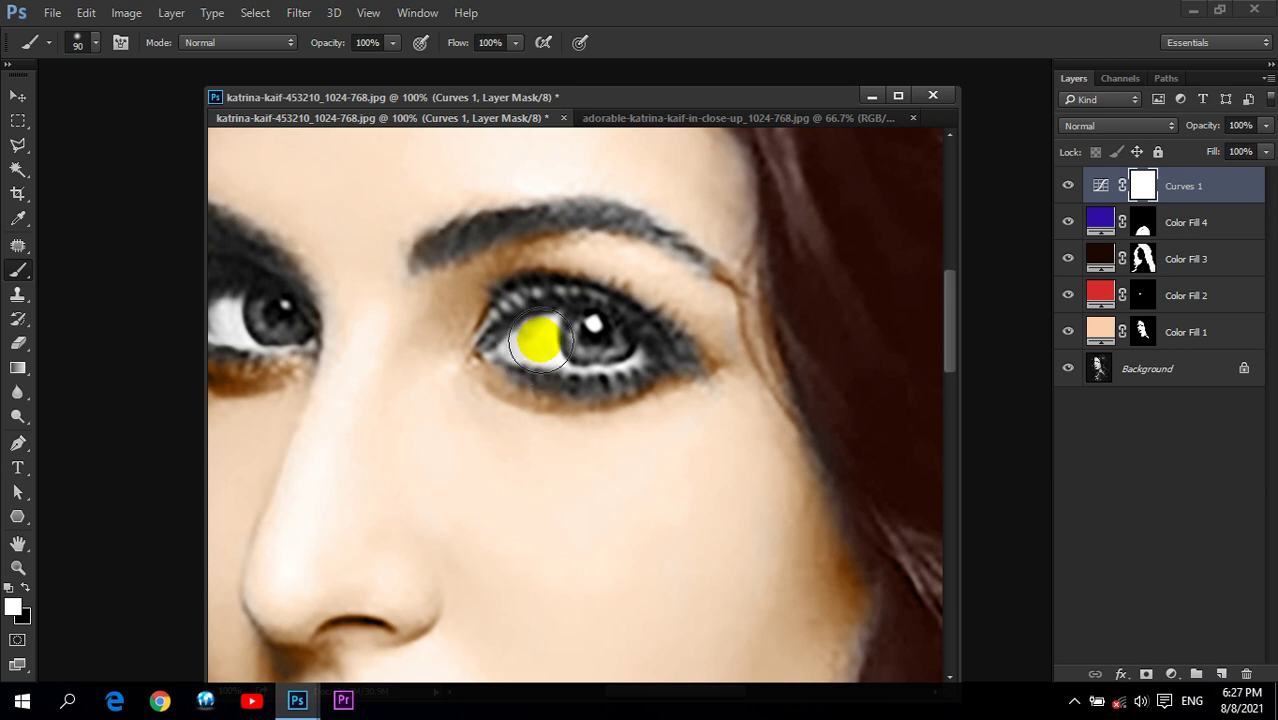
key(bracketleft)
key(bracketleft)
key(bracketleft)
key(bracketleft)
click(536, 341)
drag(536, 341, 536, 348)
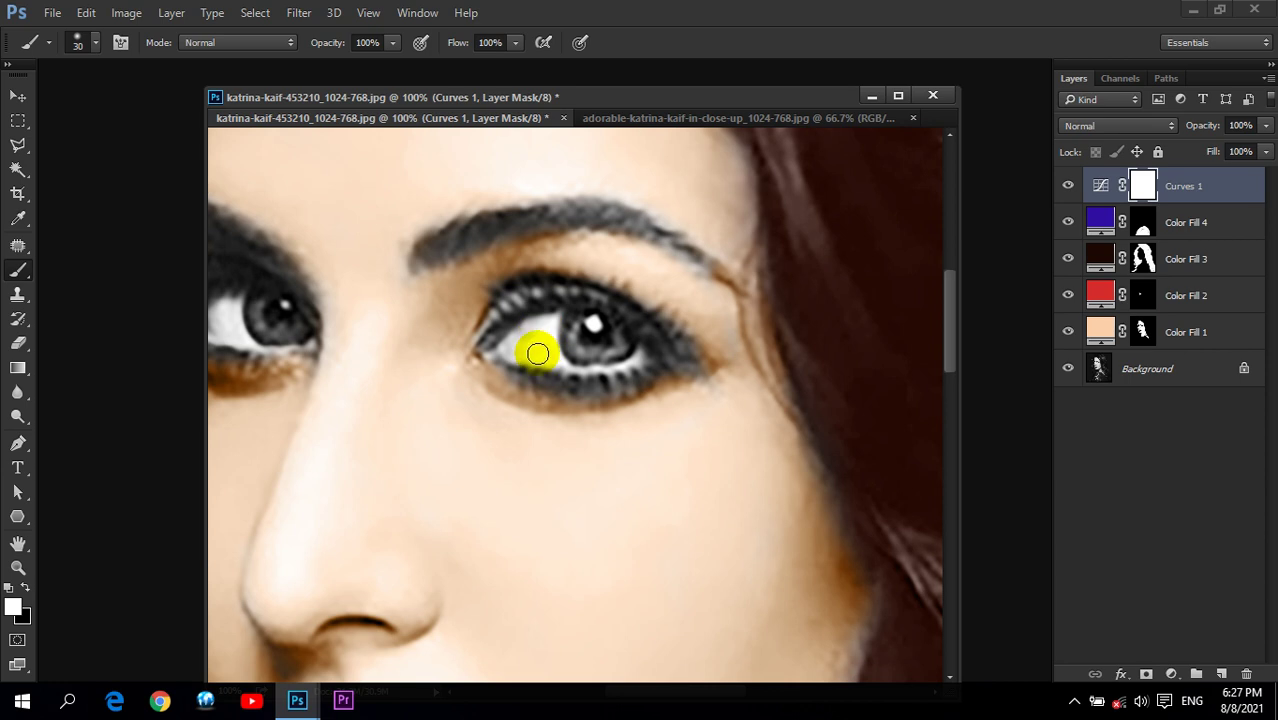
Step: Paint the white of the other eye on the Curves 1 mask
click(1142, 184)
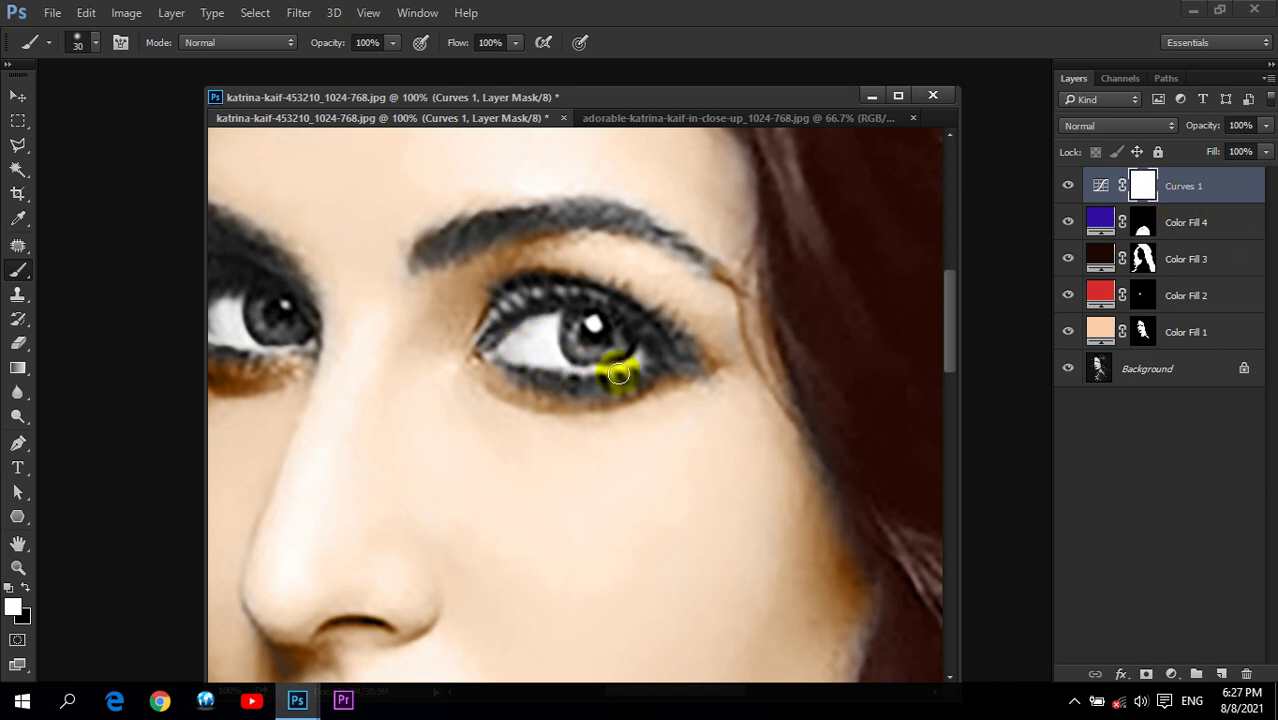
drag(536, 352, 700, 385)
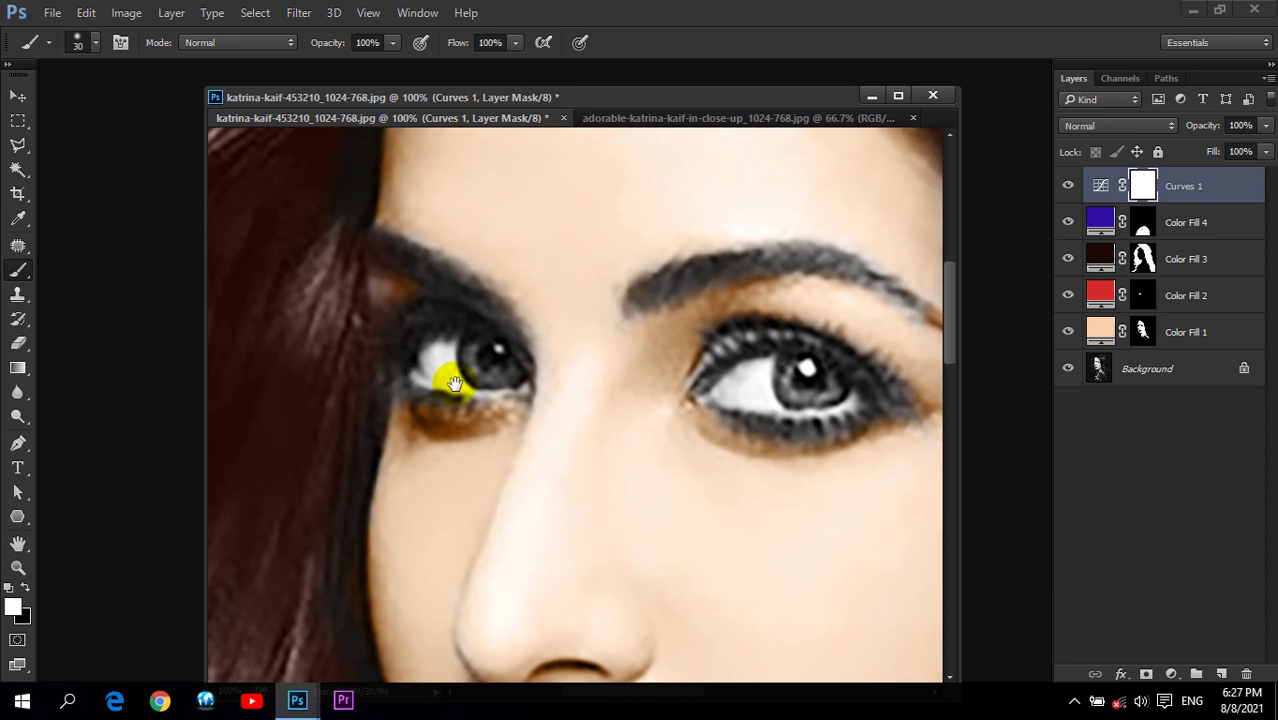
drag(448, 371, 610, 314)
mouse_move(547, 373)
mouse_down()
mouse_move(610, 412)
mouse_move(665, 403)
mouse_up()
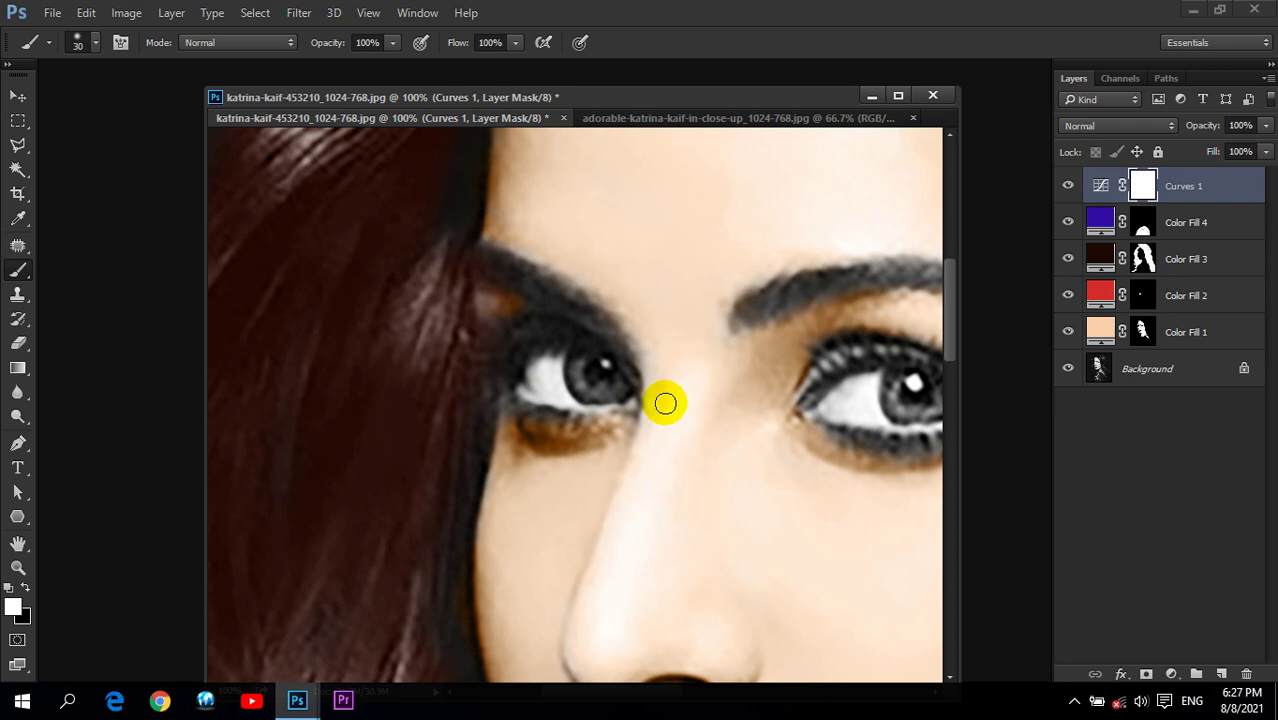
Step: Fit the portrait to the screen and add a Selective Color adjustment layer
click(17, 566)
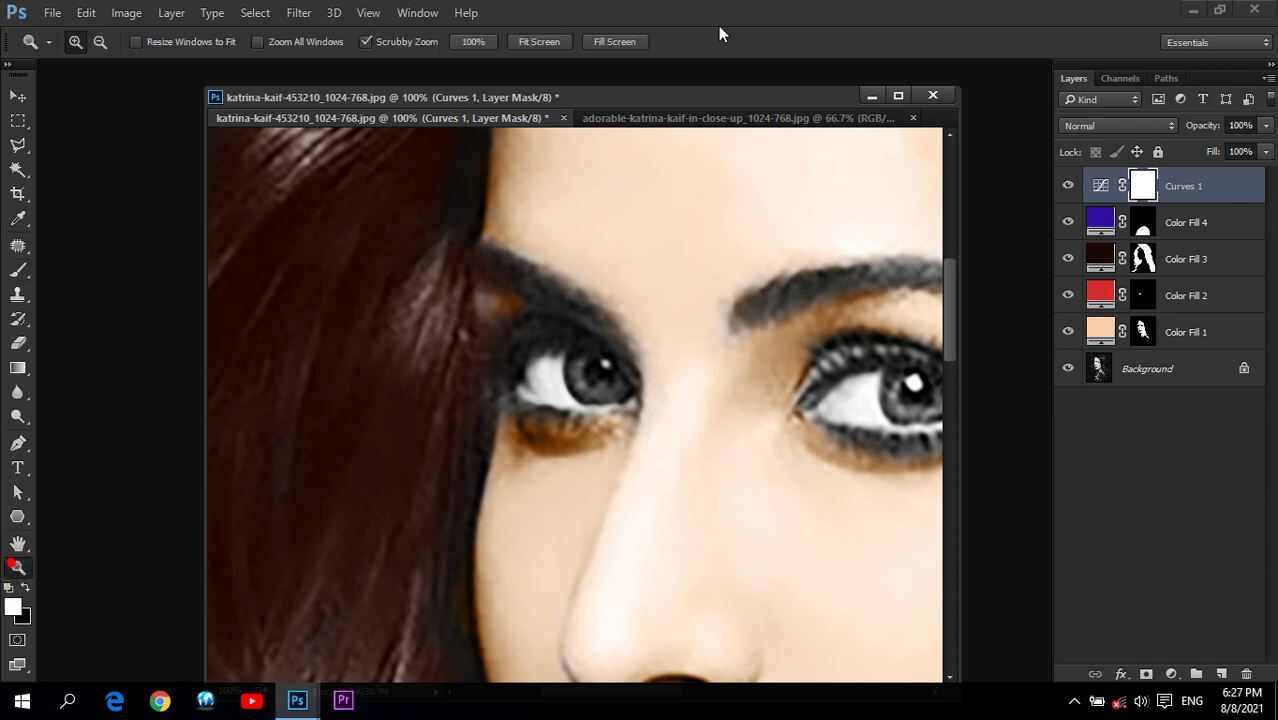
click(540, 41)
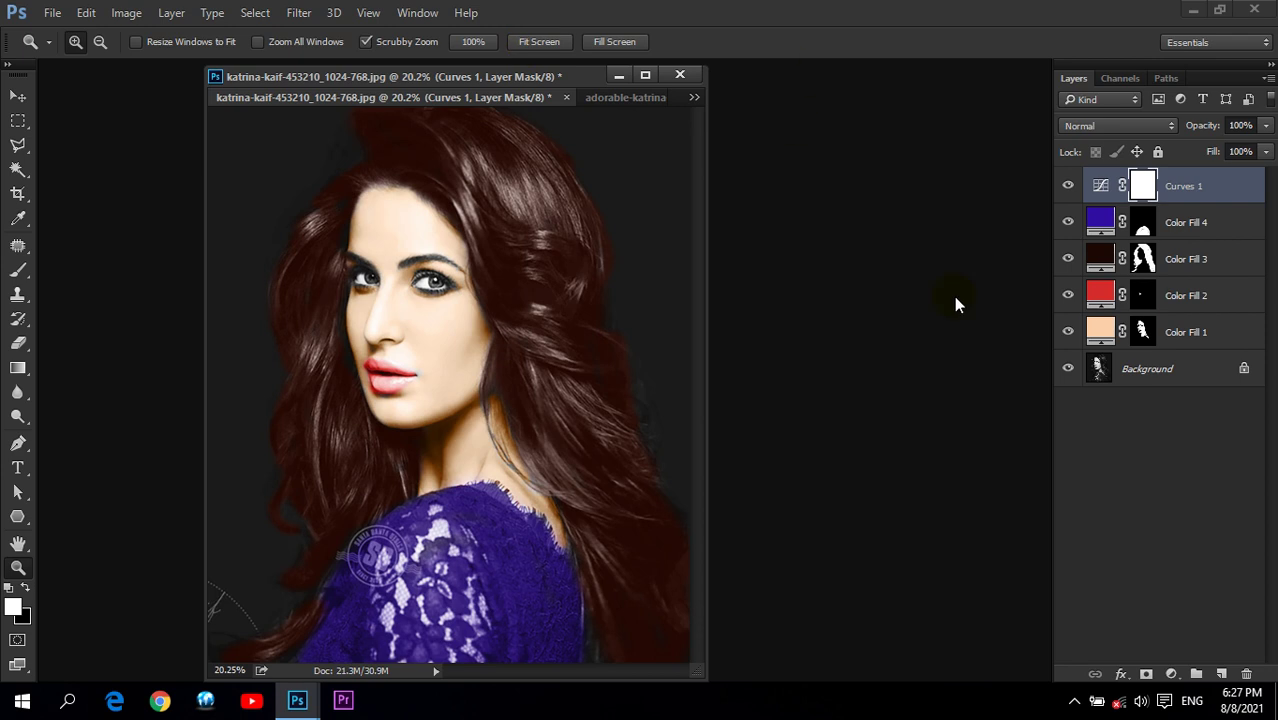
click(1171, 674)
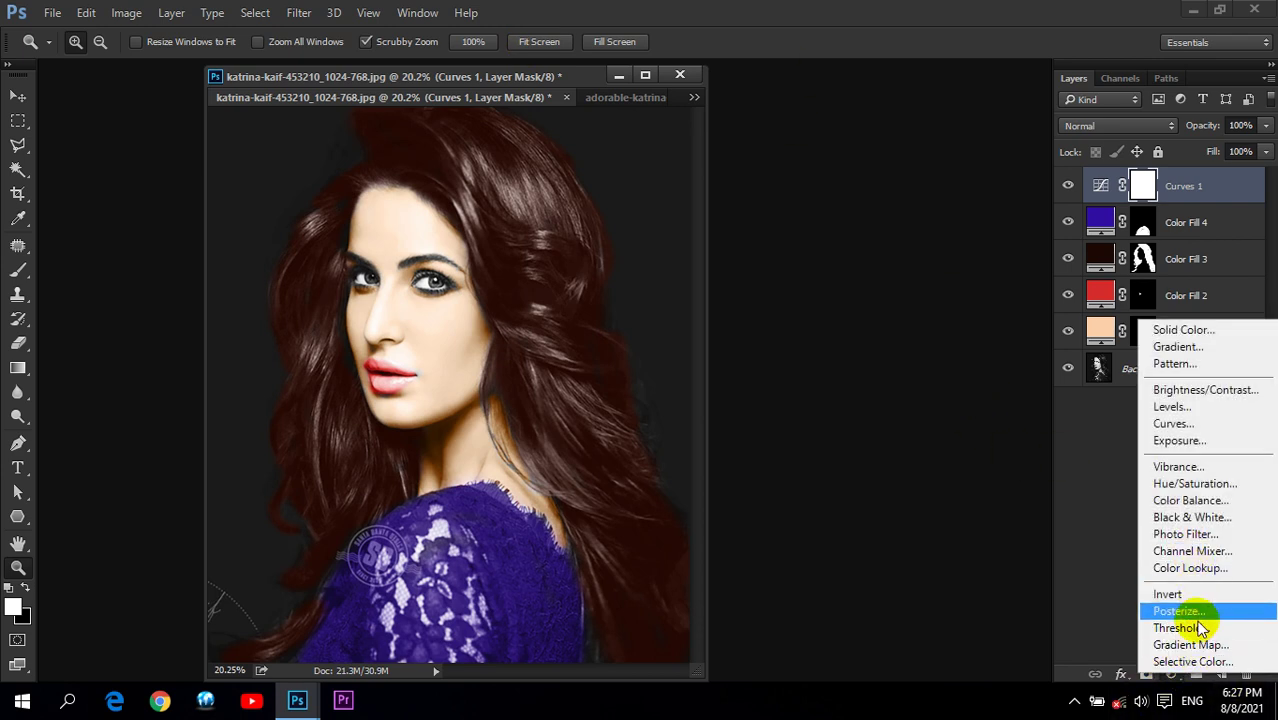
click(1195, 662)
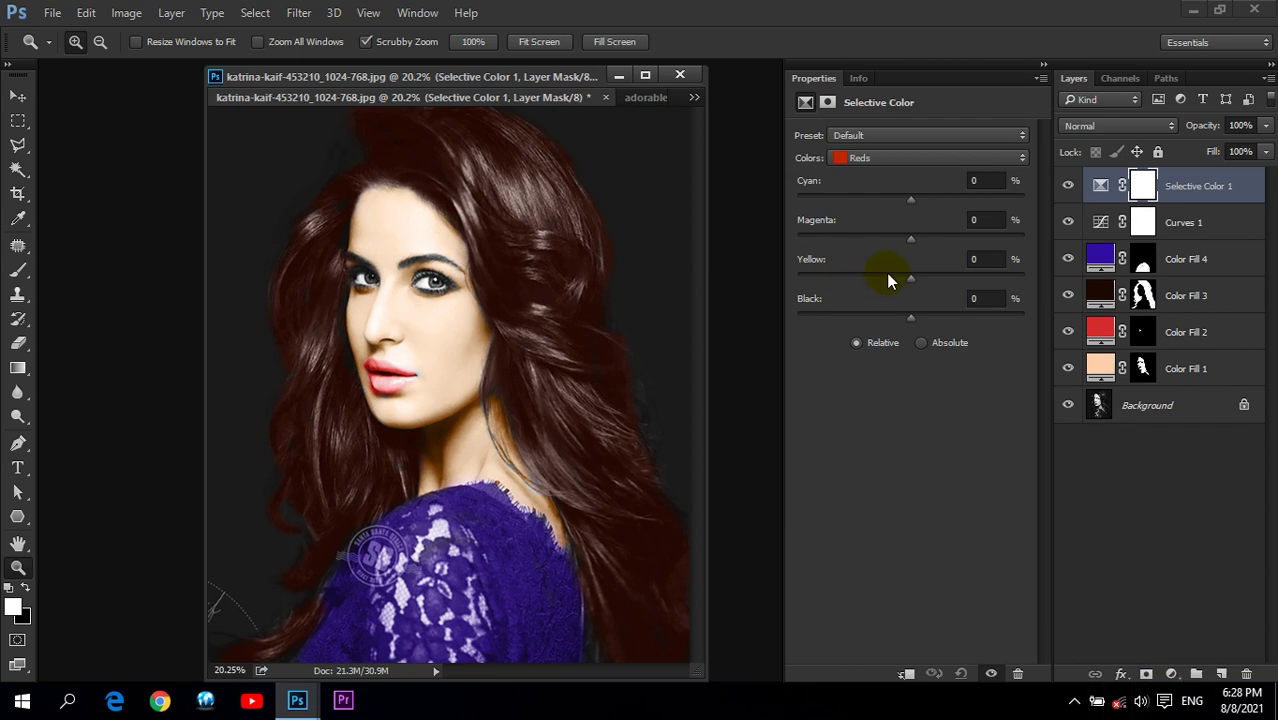
Step: Adjust the Reds: Cyan +100, lower Magenta and Yellow, and change Black
click(885, 158)
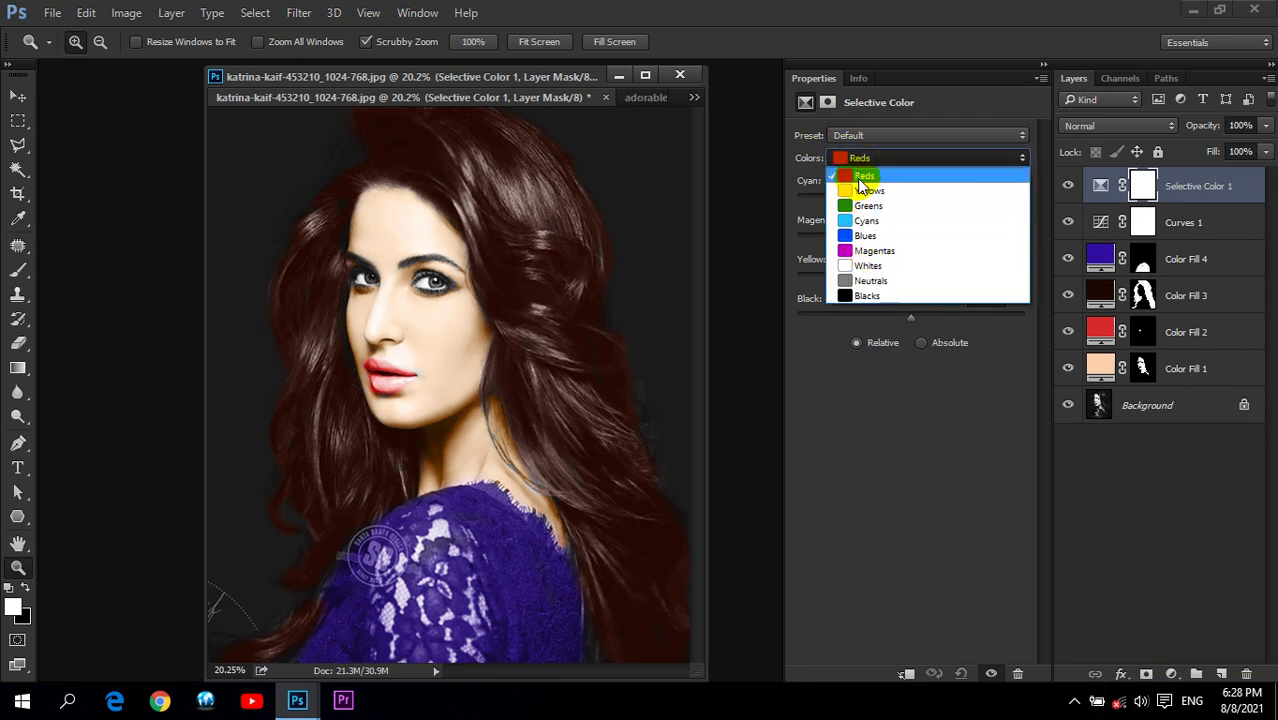
click(858, 178)
mouse_move(910, 199)
mouse_down()
mouse_move(1015, 199)
mouse_move(1047, 218)
mouse_up()
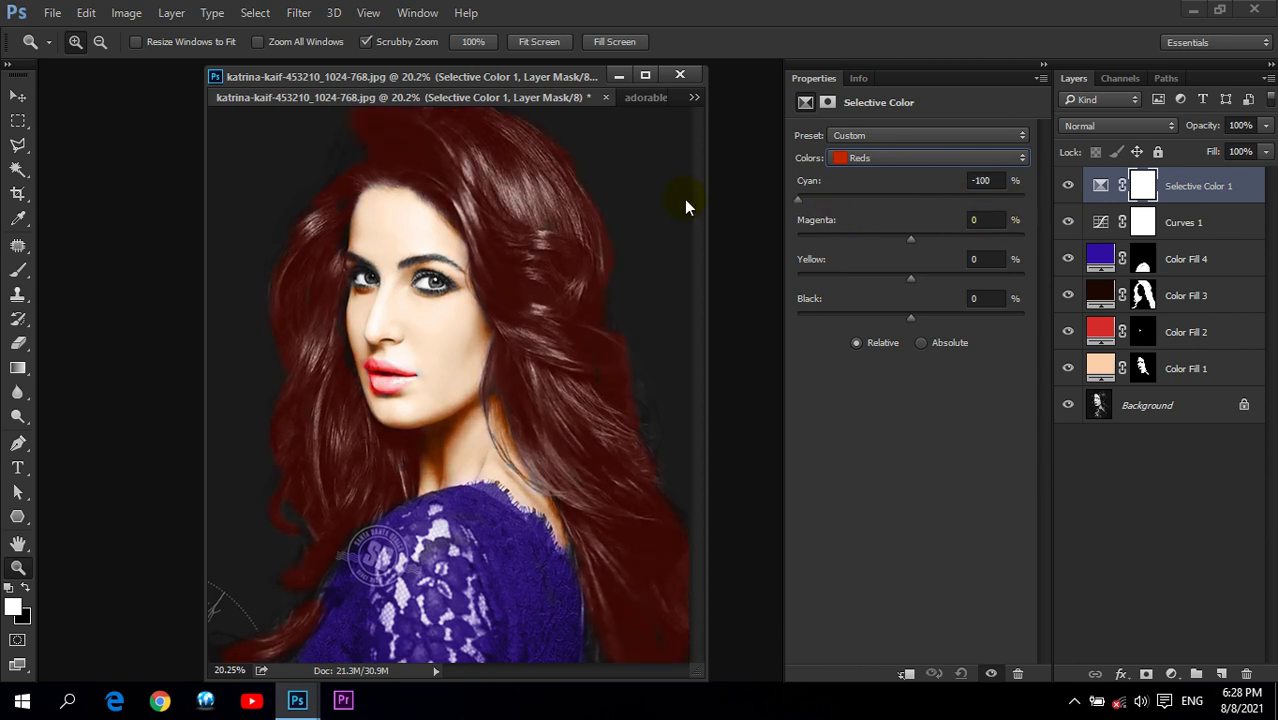
drag(1047, 218, 1062, 215)
click(903, 245)
mouse_move(903, 245)
mouse_down()
mouse_move(830, 245)
mouse_move(918, 250)
mouse_move(842, 237)
mouse_move(902, 235)
mouse_up()
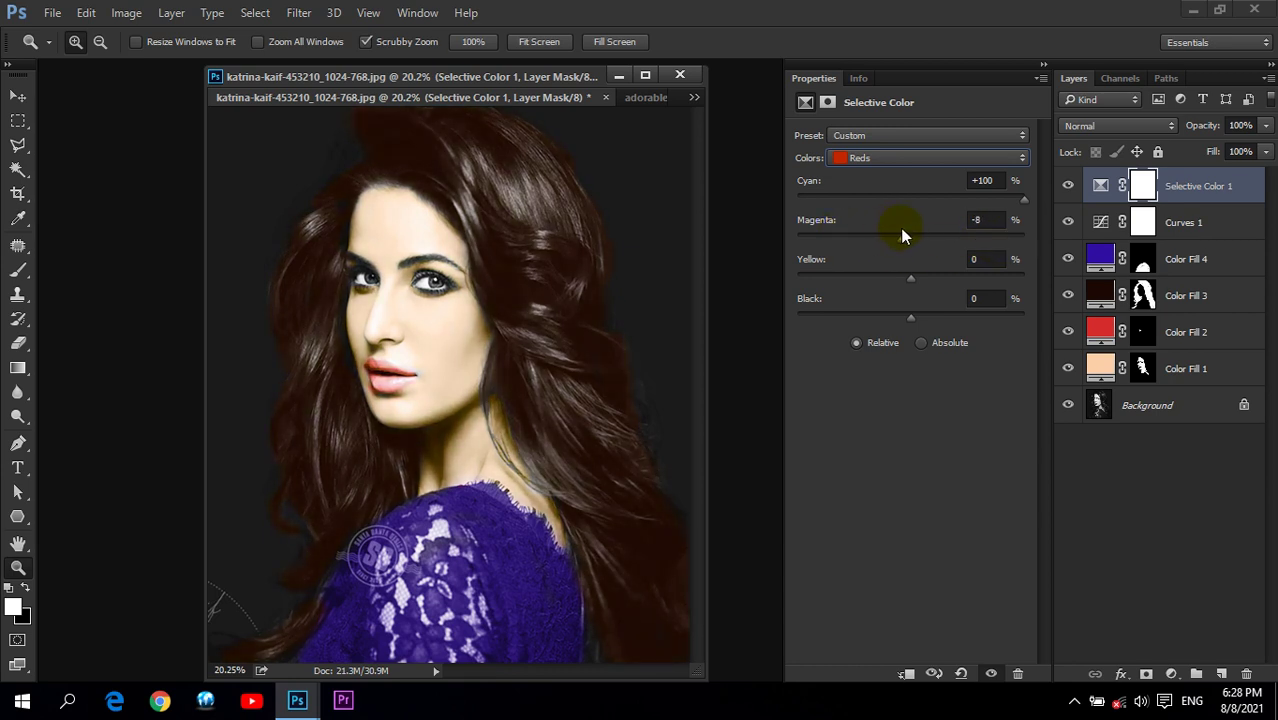
drag(910, 284, 857, 286)
mouse_move(911, 320)
mouse_down()
mouse_move(813, 320)
mouse_move(931, 334)
mouse_move(822, 338)
mouse_move(958, 342)
mouse_move(831, 342)
mouse_move(967, 342)
mouse_move(925, 345)
mouse_up()
Step: Set the Yellows to Cyan +53, Magenta +96, Yellow +43, Black +72
click(937, 165)
click(880, 177)
mouse_move(910, 197)
mouse_down()
mouse_move(964, 199)
mouse_move(805, 197)
mouse_move(969, 200)
mouse_up()
mouse_move(910, 238)
mouse_down()
mouse_move(785, 243)
mouse_move(981, 240)
mouse_move(827, 252)
mouse_move(1019, 257)
mouse_up()
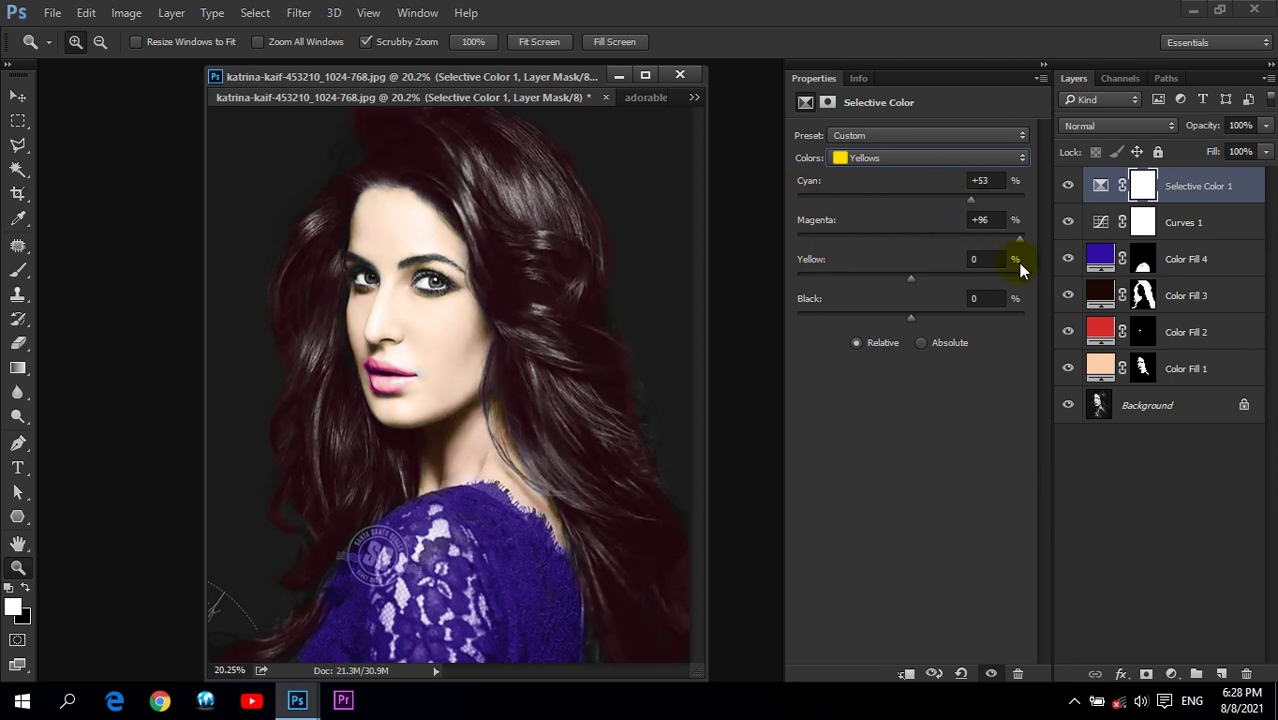
mouse_move(913, 277)
mouse_down()
mouse_move(788, 288)
mouse_move(956, 297)
mouse_move(833, 311)
mouse_move(990, 312)
mouse_up()
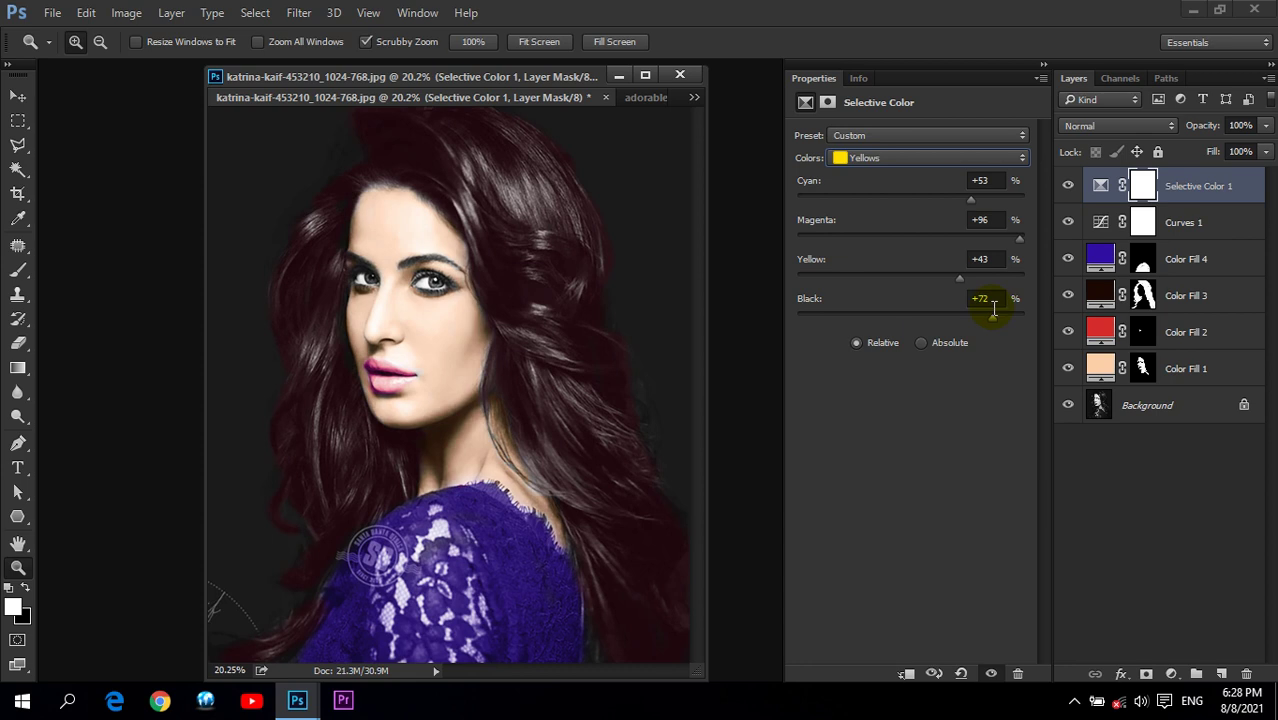
Step: Adjust the Greens and Cyans sliders in Selective Color 1
click(924, 160)
click(884, 204)
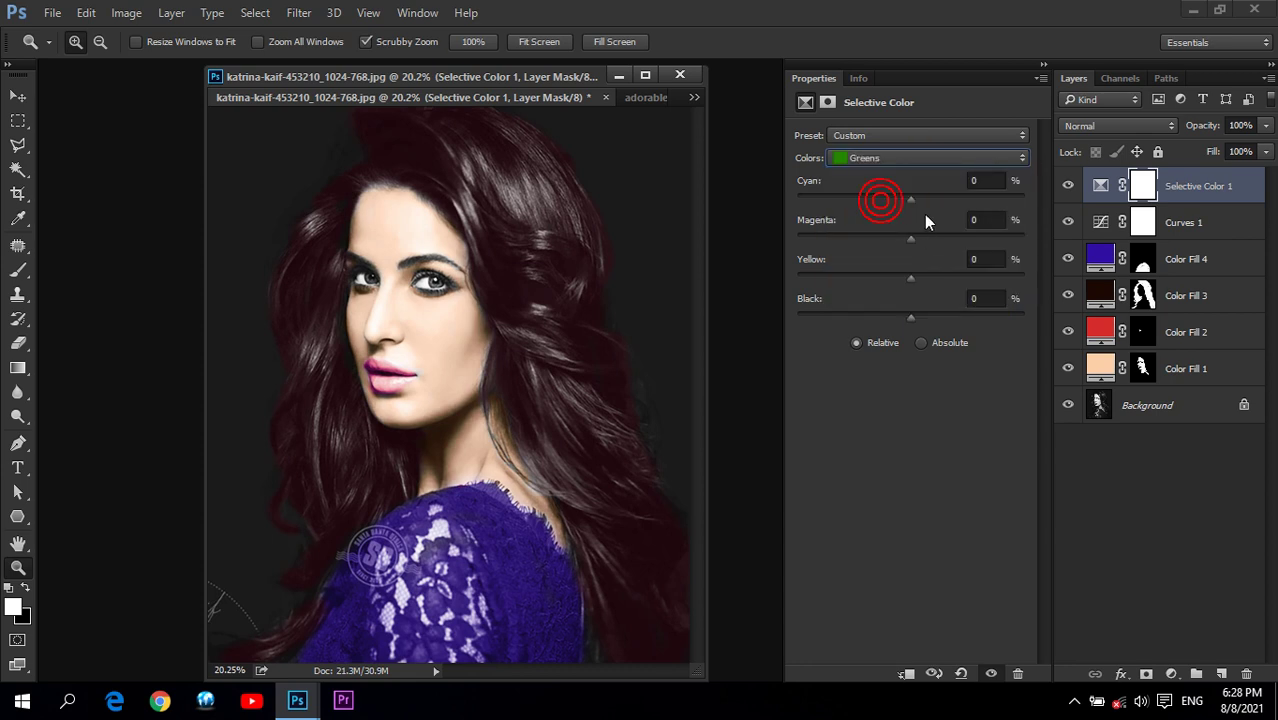
mouse_move(910, 204)
mouse_down()
mouse_move(941, 222)
mouse_move(921, 244)
mouse_move(993, 258)
mouse_up()
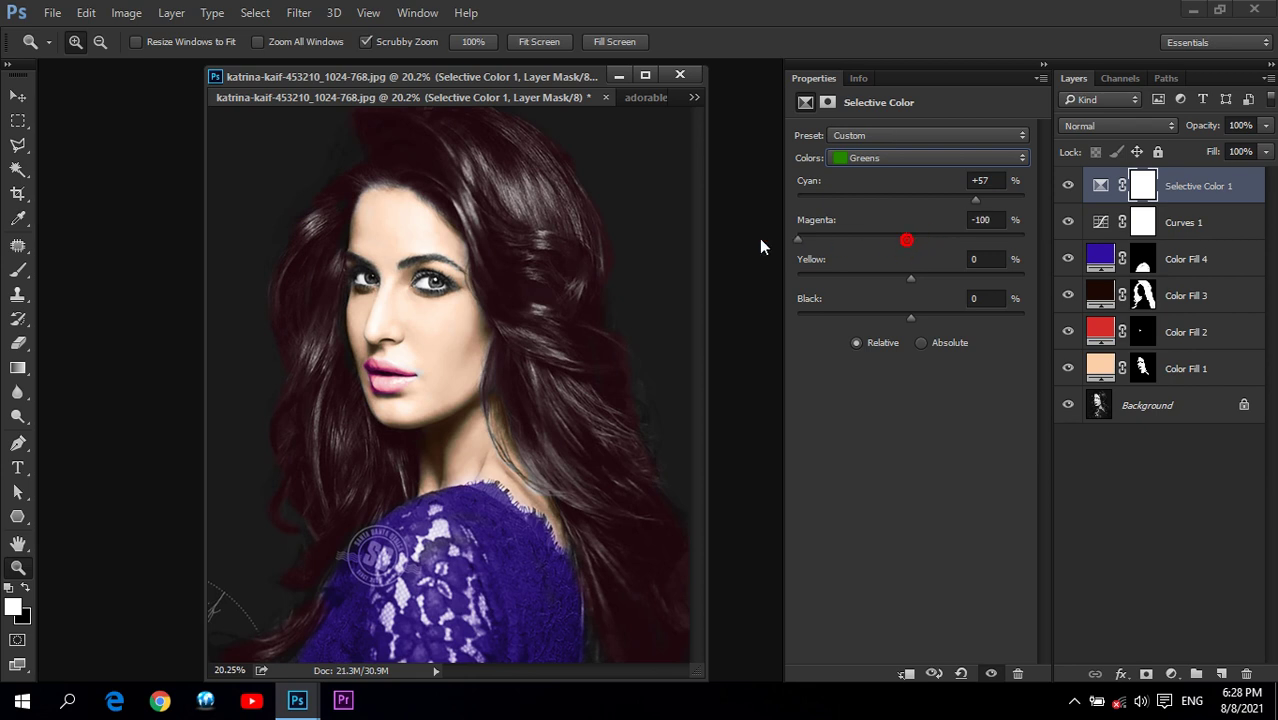
drag(910, 281, 789, 270)
click(916, 158)
click(870, 221)
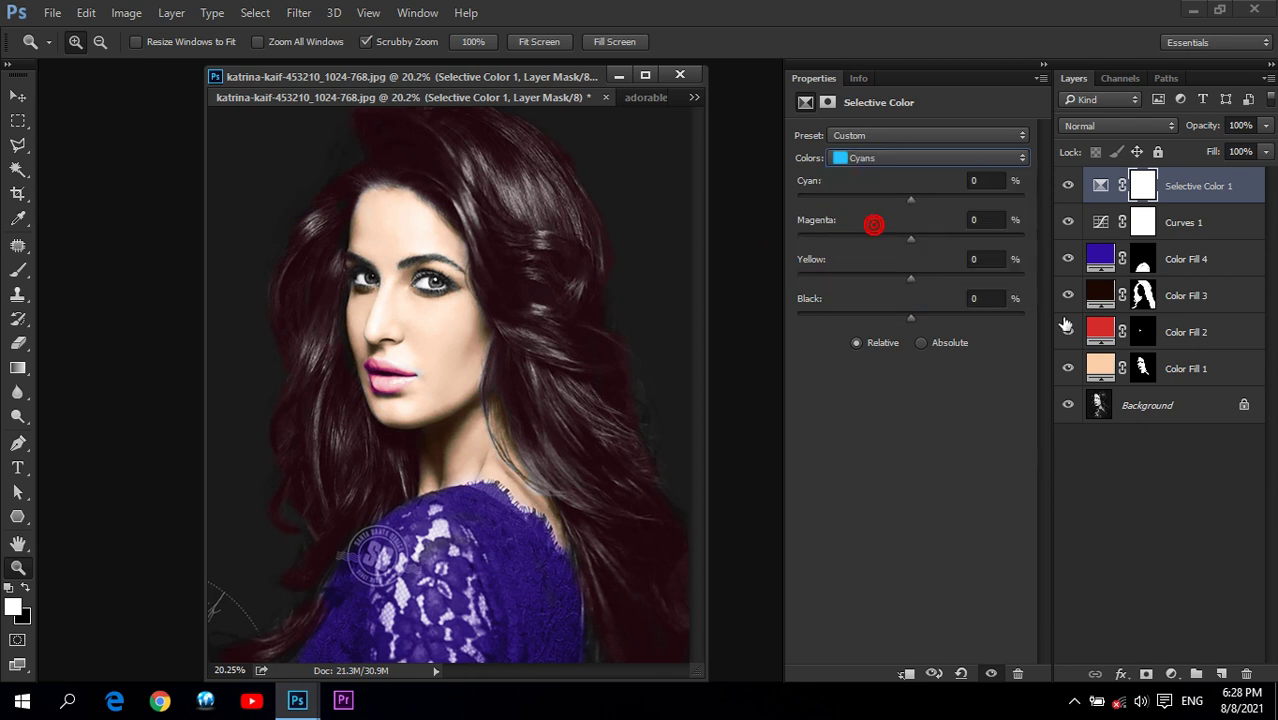
mouse_move(908, 199)
mouse_down()
mouse_move(810, 200)
mouse_move(976, 218)
mouse_move(815, 232)
mouse_move(965, 238)
mouse_up()
mouse_move(908, 277)
mouse_down()
mouse_move(822, 262)
mouse_move(917, 277)
mouse_move(847, 317)
mouse_move(950, 317)
mouse_up()
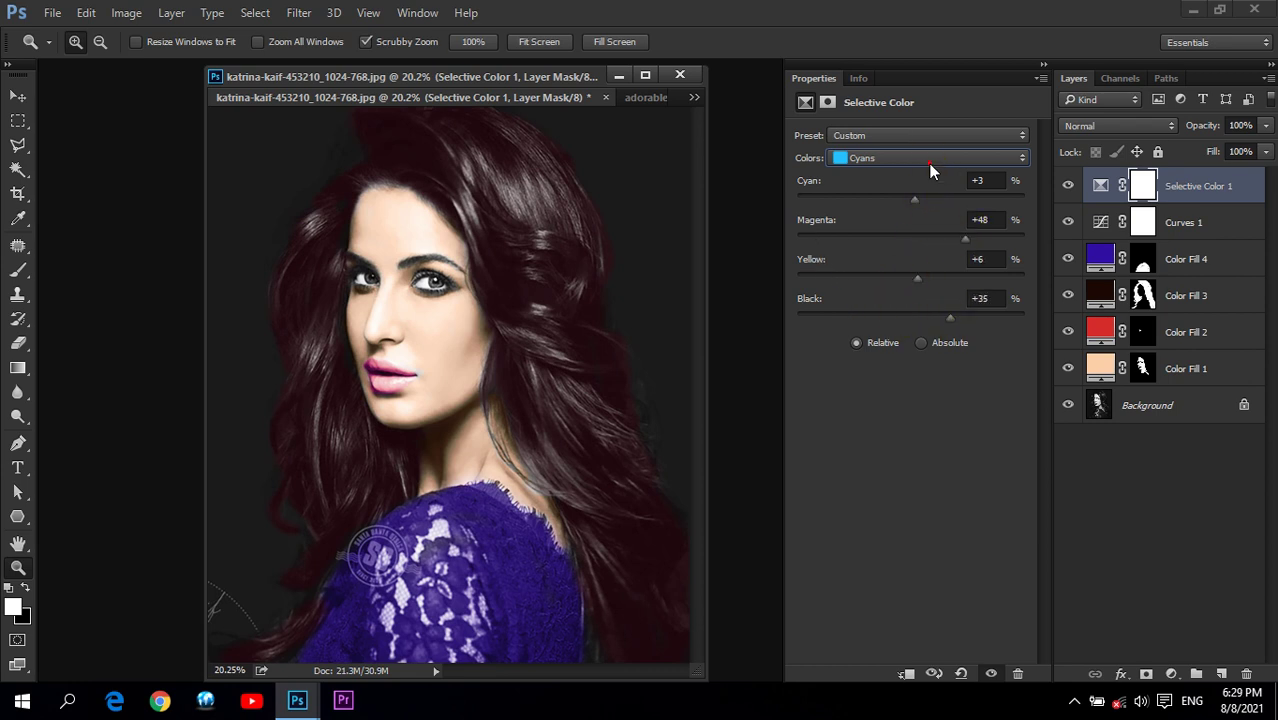
Step: Set the Blues to Cyan +90, Magenta -31, Yellow -67, Black +81
click(930, 160)
click(890, 228)
mouse_move(911, 199)
mouse_down()
mouse_move(803, 181)
mouse_move(1012, 200)
mouse_up()
mouse_move(910, 240)
mouse_down()
mouse_move(862, 233)
mouse_move(875, 233)
mouse_up()
drag(906, 279, 836, 278)
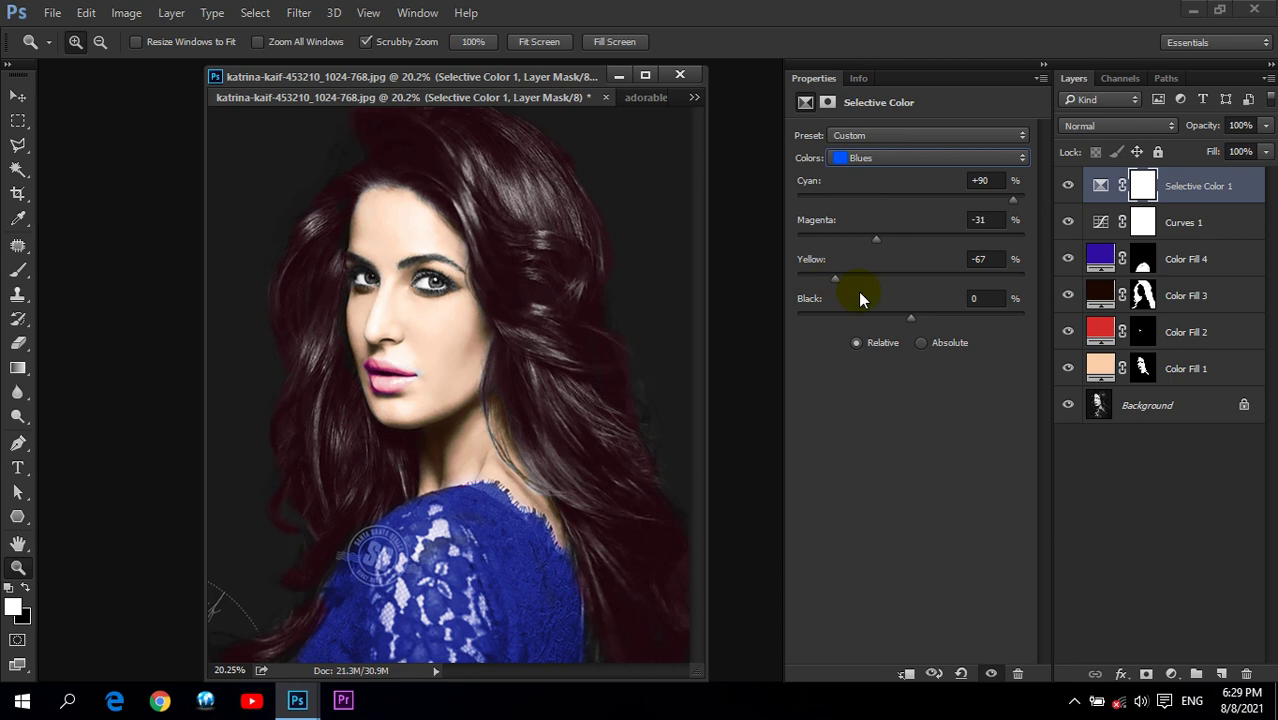
drag(910, 316, 1022, 337)
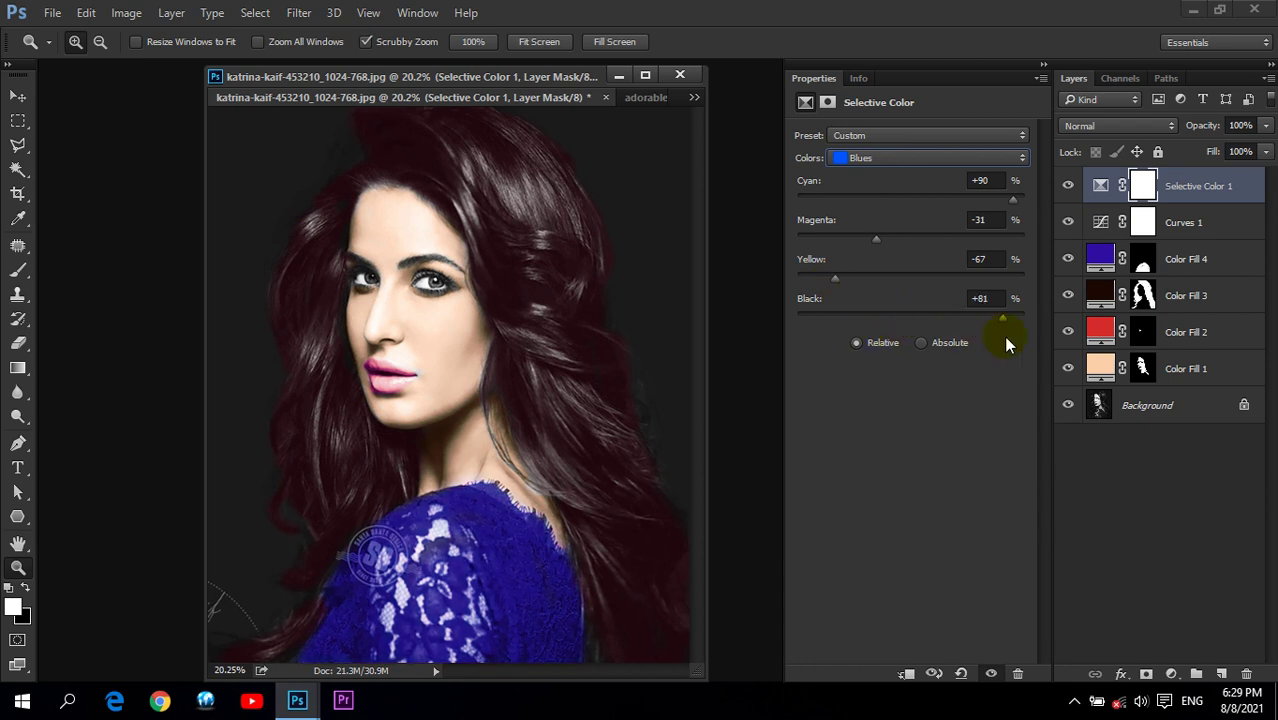
click(920, 157)
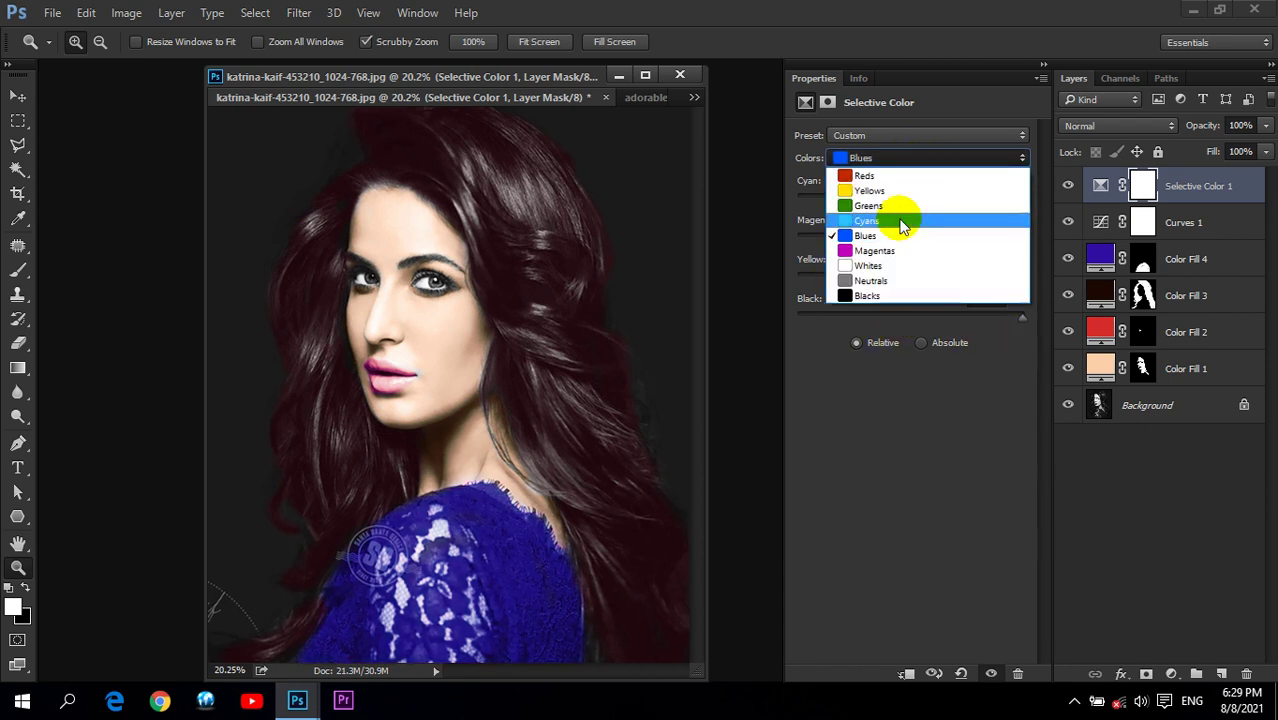
Step: Raise Cyan, Magenta and Black in the Magentas range
click(875, 251)
mouse_move(910, 196)
mouse_down()
mouse_move(1010, 205)
mouse_move(988, 205)
mouse_up()
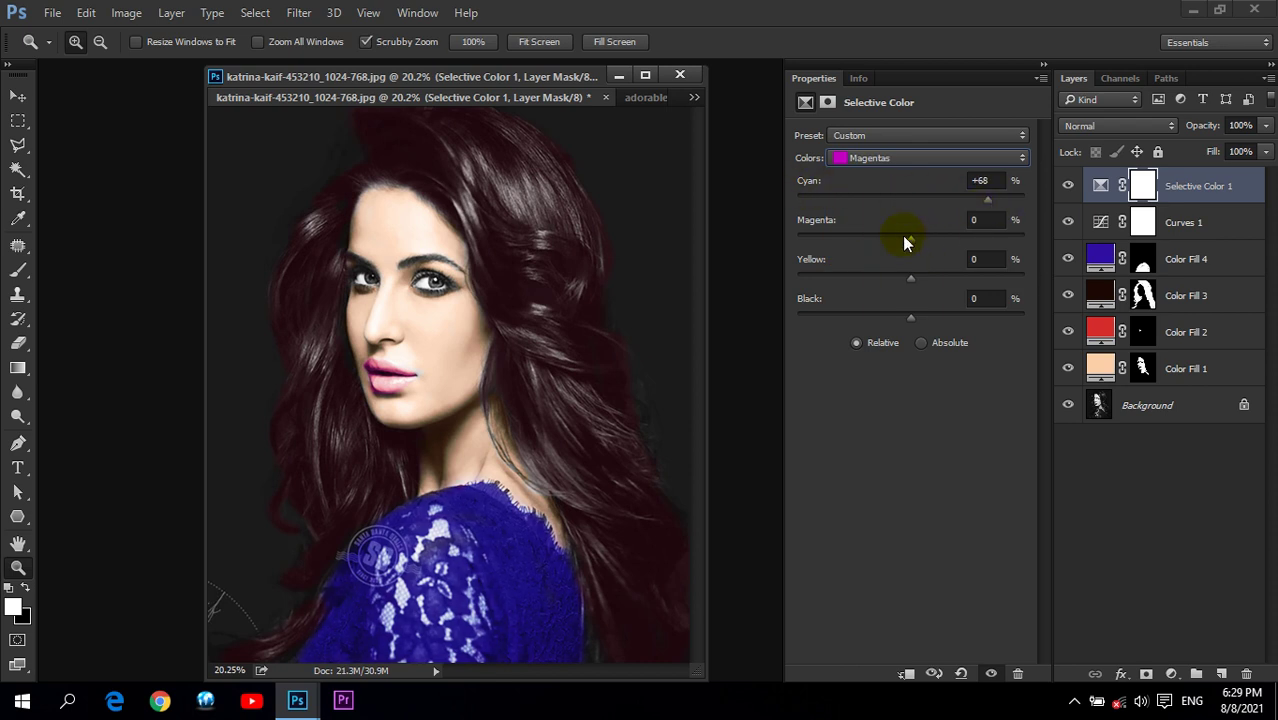
mouse_move(913, 242)
mouse_down()
mouse_move(968, 258)
mouse_move(980, 278)
mouse_up()
drag(910, 318, 1008, 338)
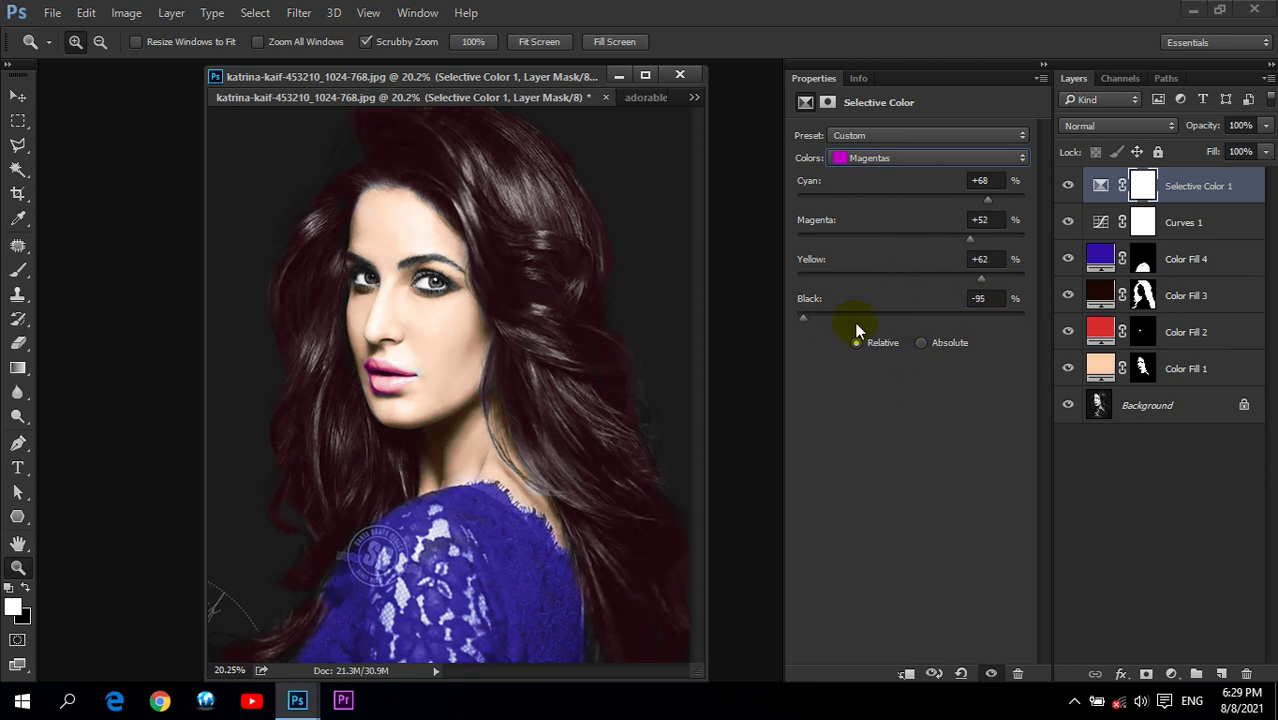
Step: Set the Whites to Cyan -100, Magenta -26, Yellow +51, Black -75
click(942, 162)
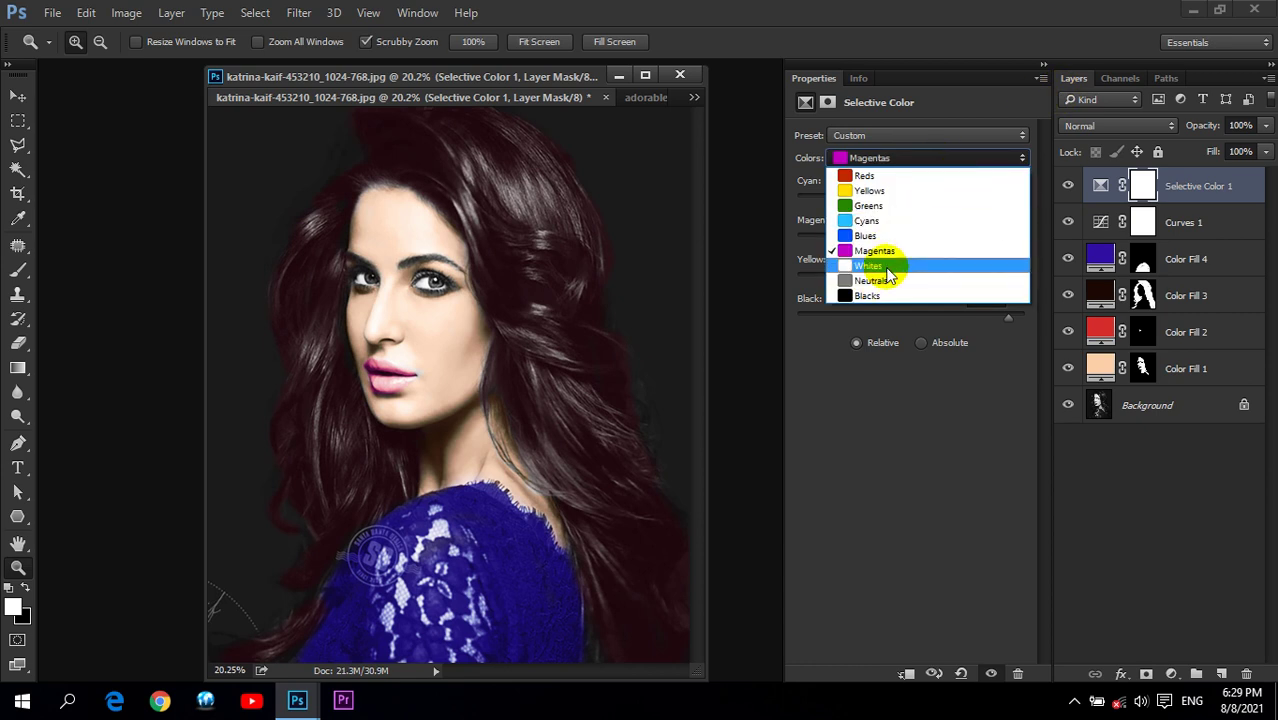
click(886, 267)
mouse_move(909, 197)
mouse_down()
mouse_move(935, 199)
mouse_move(797, 200)
mouse_up()
mouse_move(910, 238)
mouse_down()
mouse_move(1005, 240)
mouse_move(802, 238)
mouse_move(920, 240)
mouse_move(881, 266)
mouse_move(904, 280)
mouse_move(764, 274)
mouse_move(969, 300)
mouse_move(787, 315)
mouse_move(916, 329)
mouse_move(827, 323)
mouse_up()
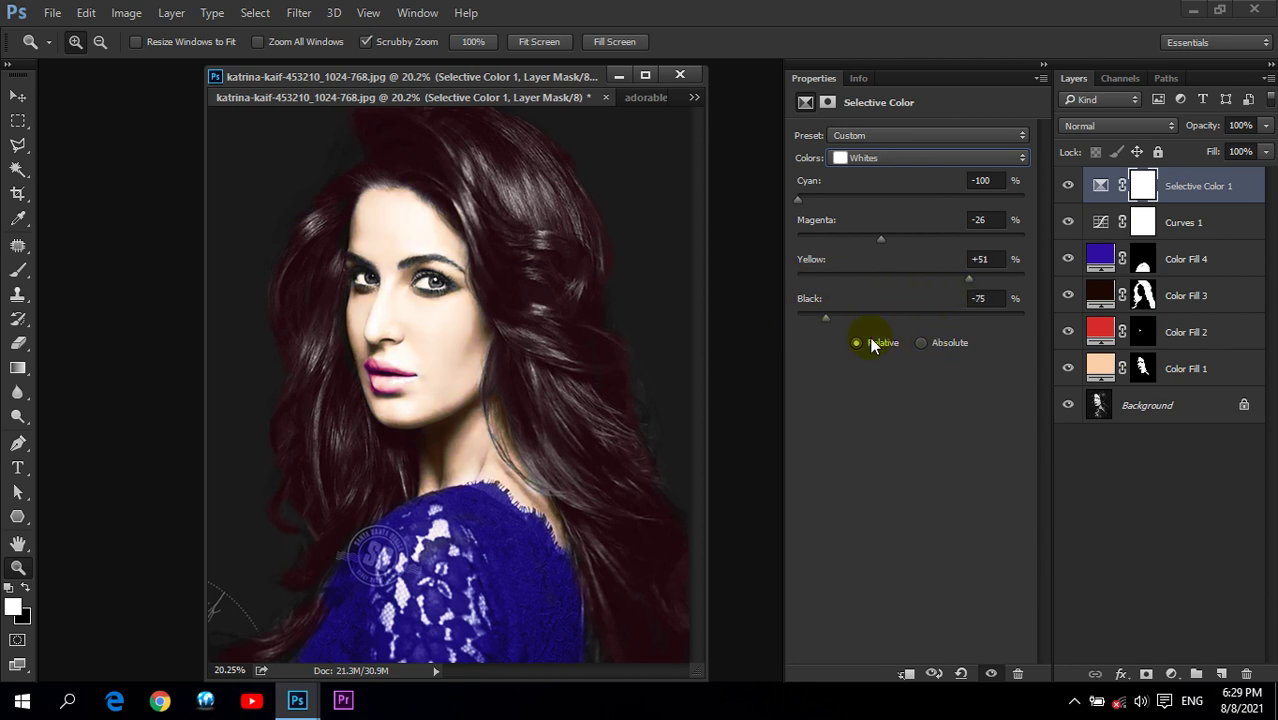
click(930, 160)
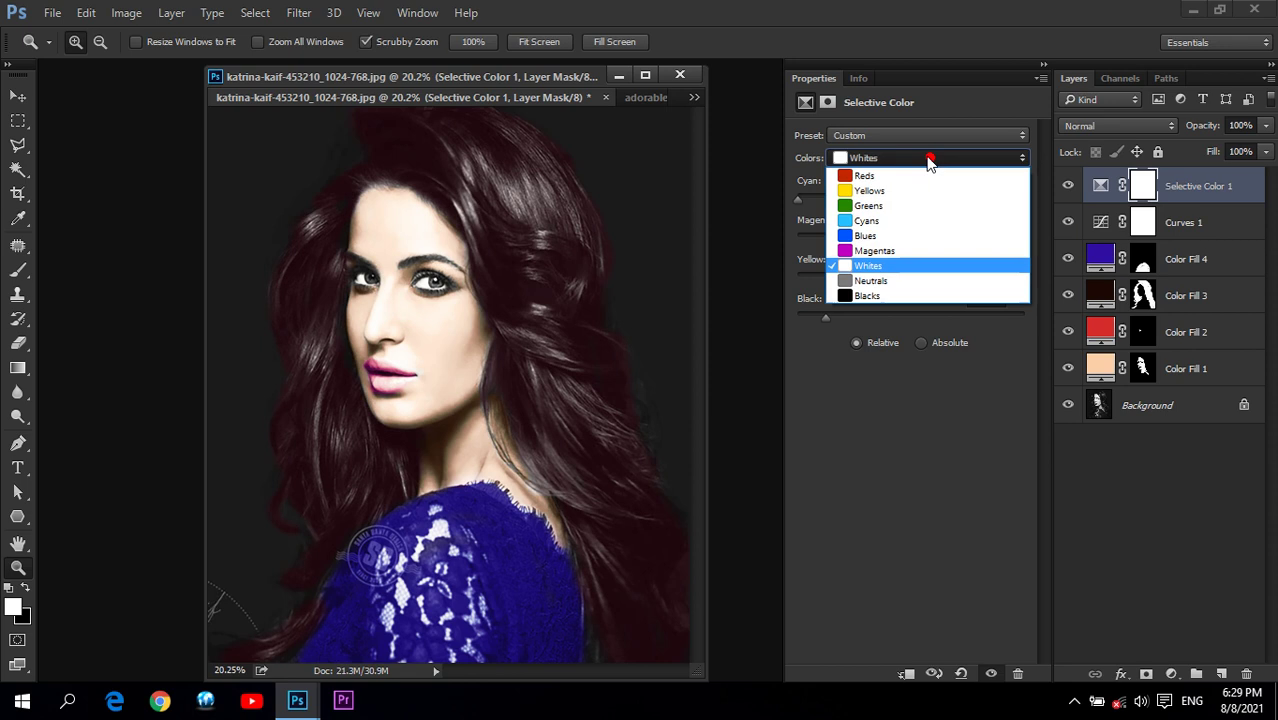
Step: Set the Neutrals to Cyan +35, Magenta -16, Yellow +12, Black -16
click(884, 285)
mouse_move(911, 200)
mouse_down()
mouse_move(857, 200)
mouse_move(950, 227)
mouse_up()
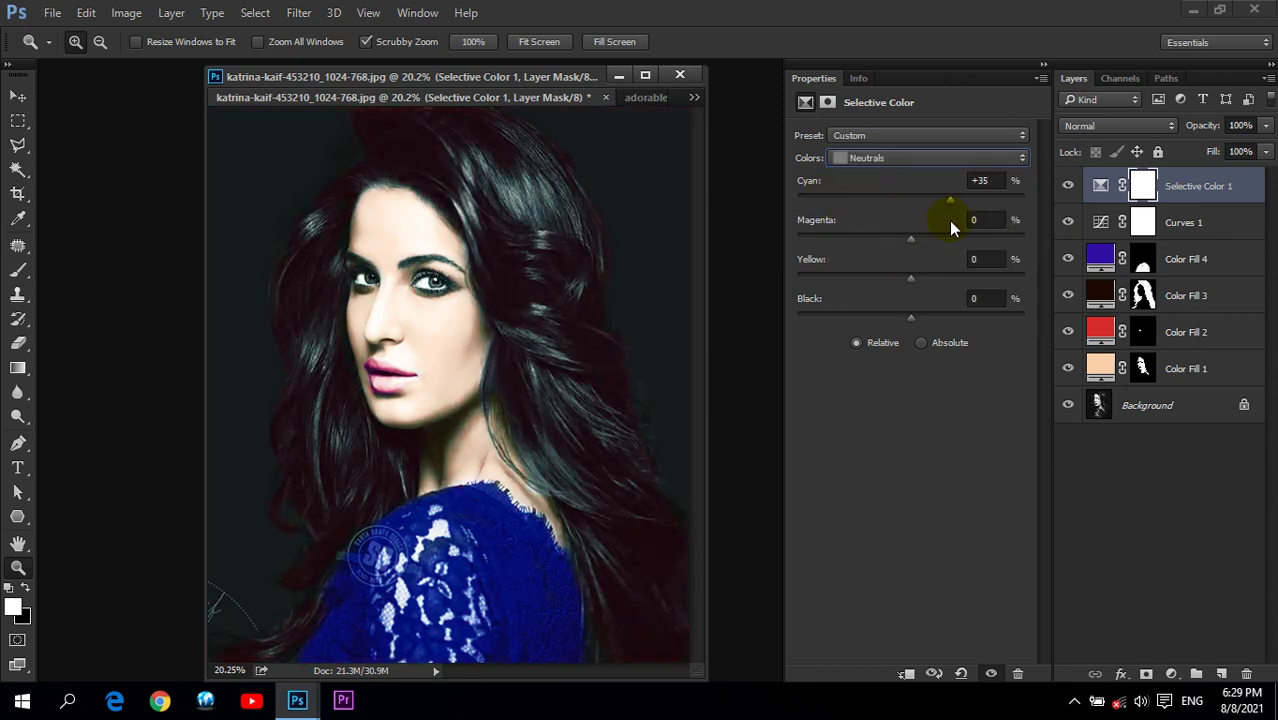
mouse_move(906, 242)
mouse_down()
mouse_move(931, 241)
mouse_move(879, 256)
mouse_move(901, 271)
mouse_move(885, 278)
mouse_move(842, 278)
mouse_move(939, 290)
mouse_move(921, 292)
mouse_up()
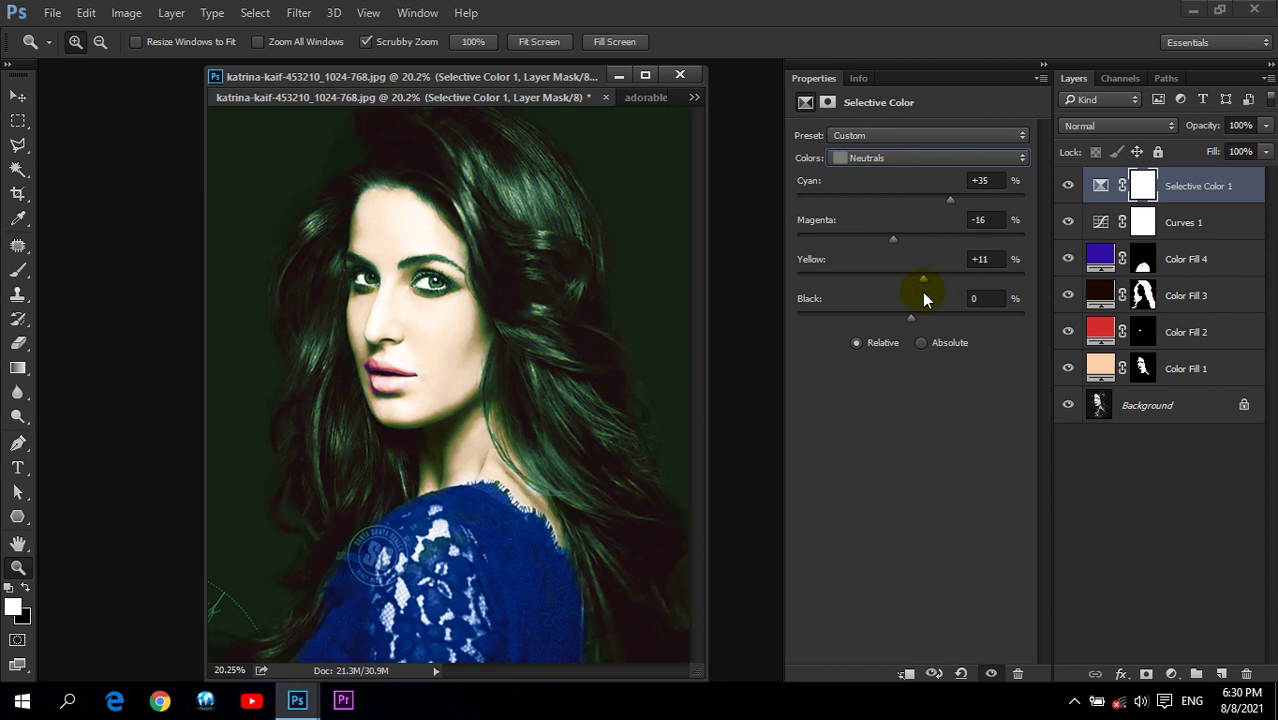
mouse_move(941, 319)
mouse_down()
mouse_move(831, 307)
mouse_move(914, 307)
mouse_move(892, 308)
mouse_up()
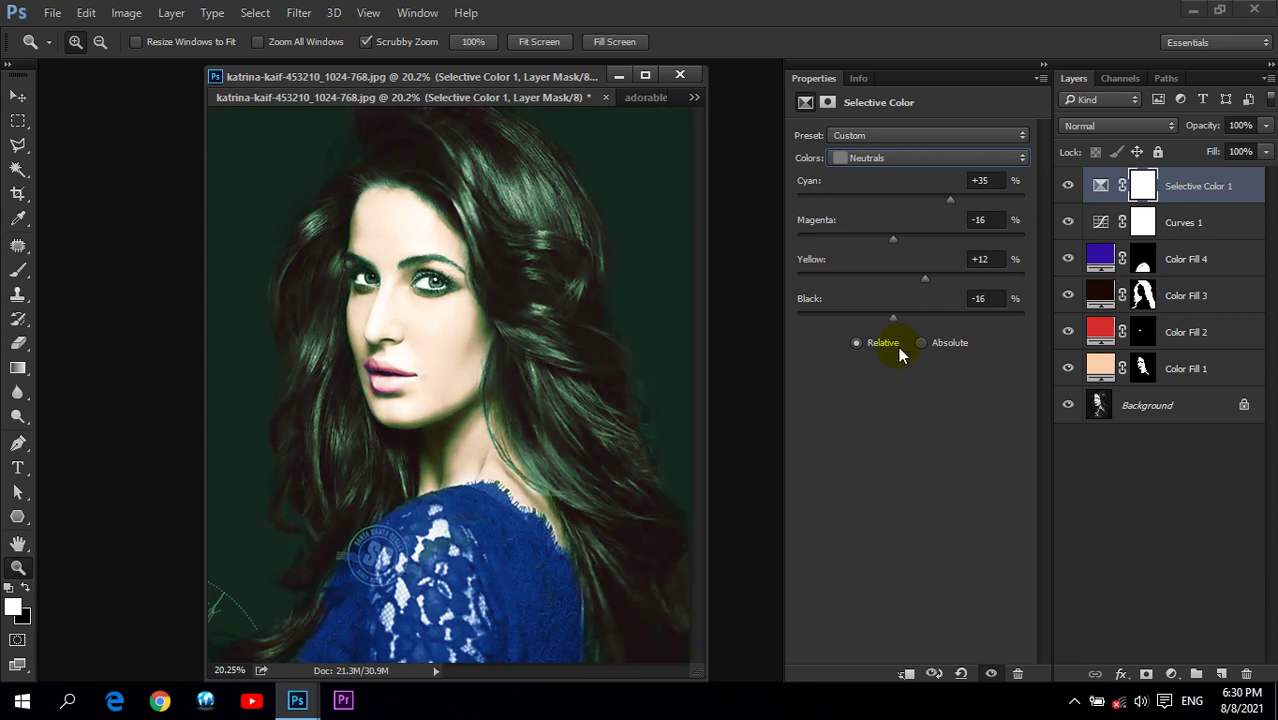
Step: Close the adjustment Properties panel and switch to full screen with menus
click(1040, 78)
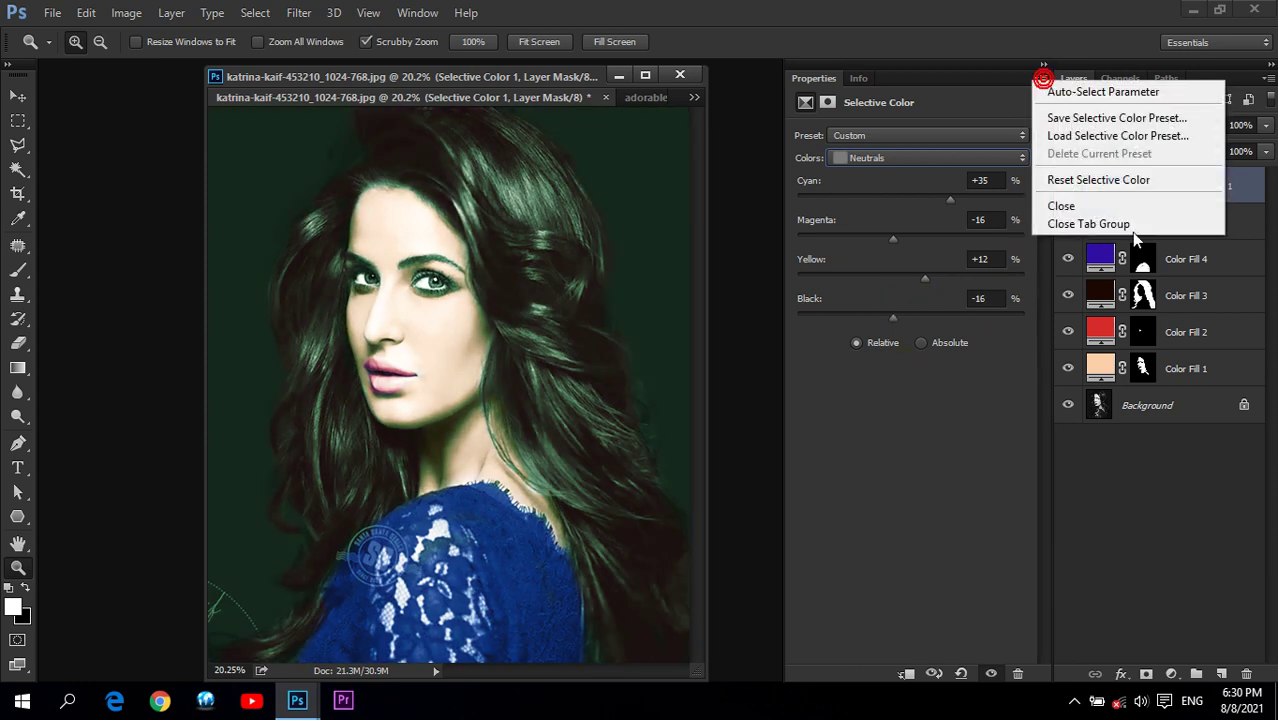
click(1112, 221)
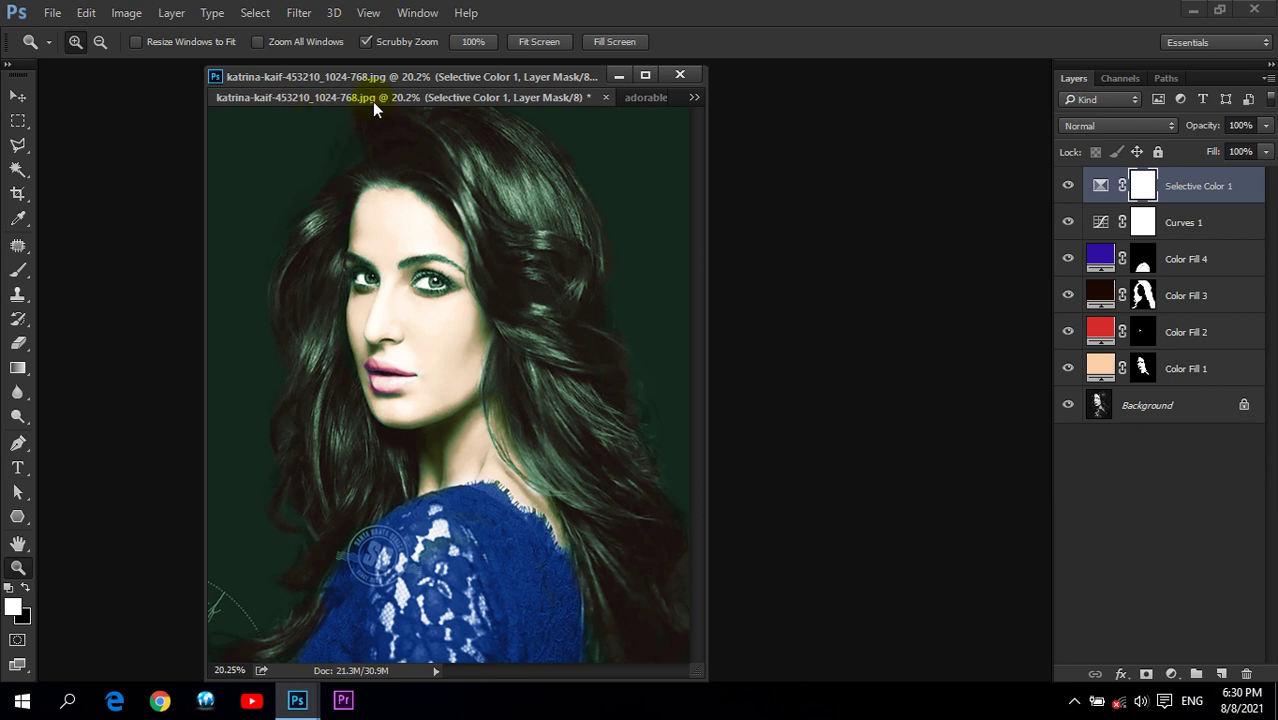
key(f)
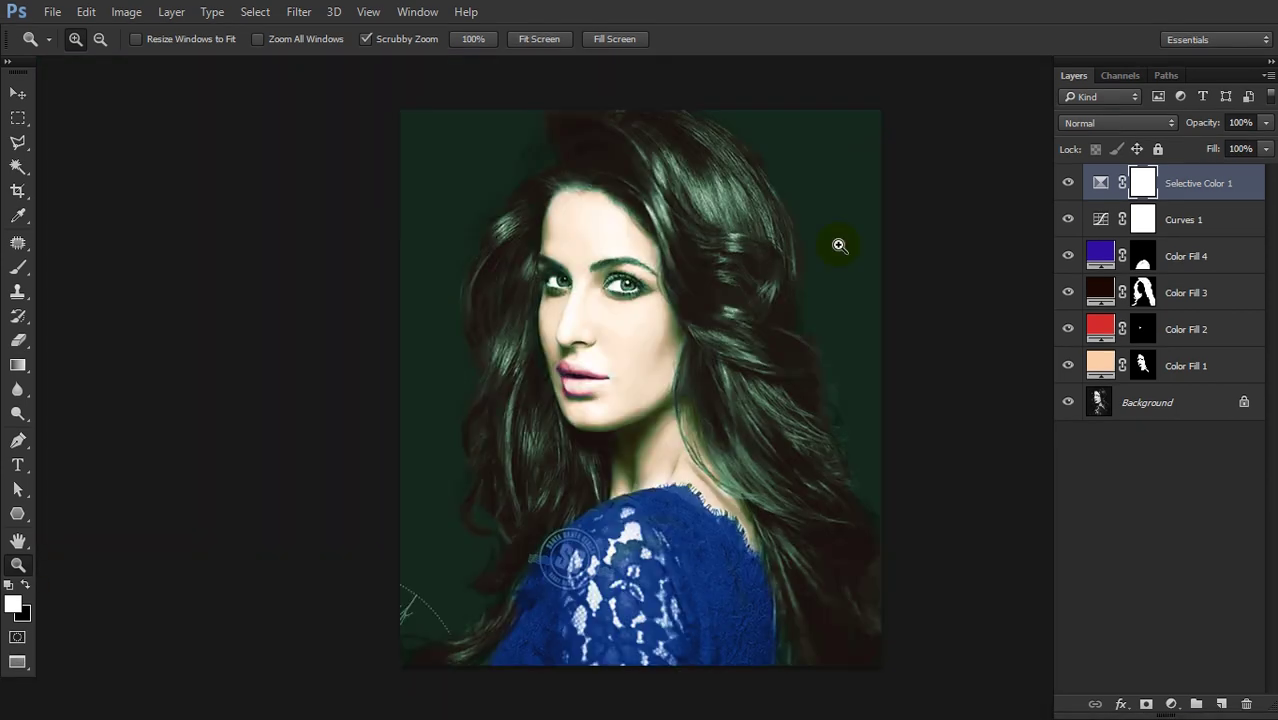
Step: Zoom and pan in close on the hair edge beside the neck
key(ctrl+plus)
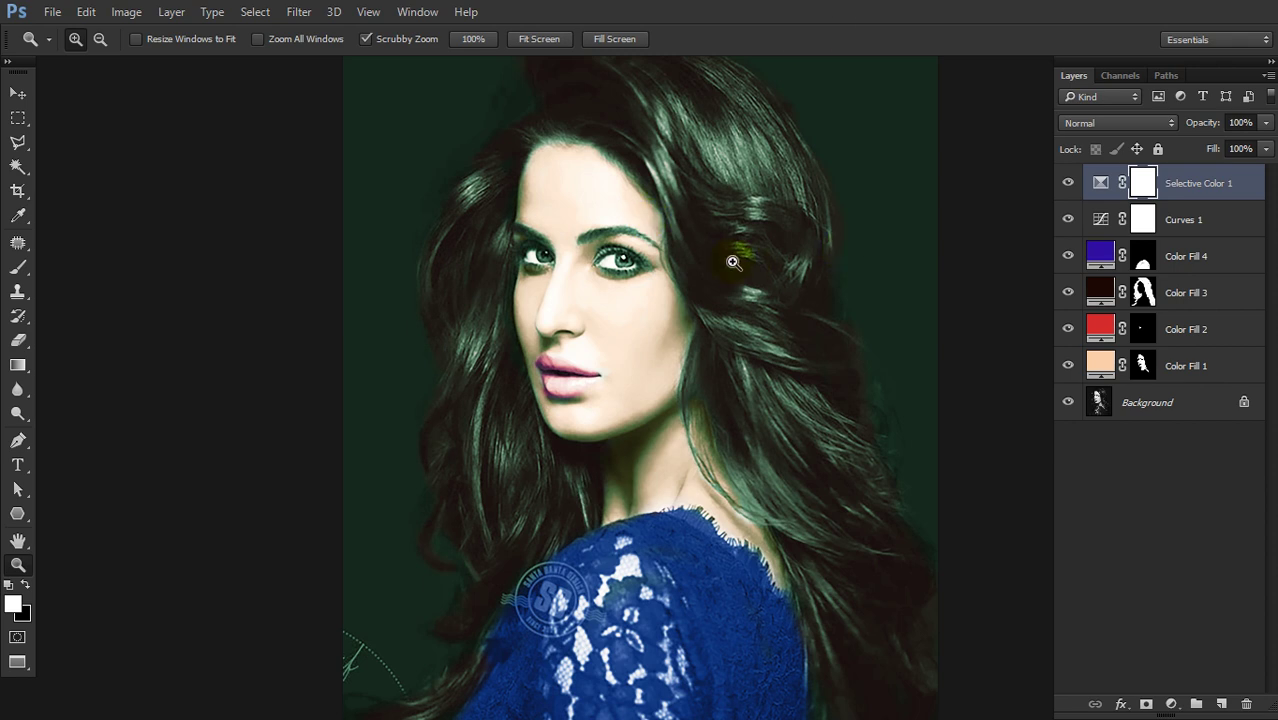
drag(740, 262, 619, 233)
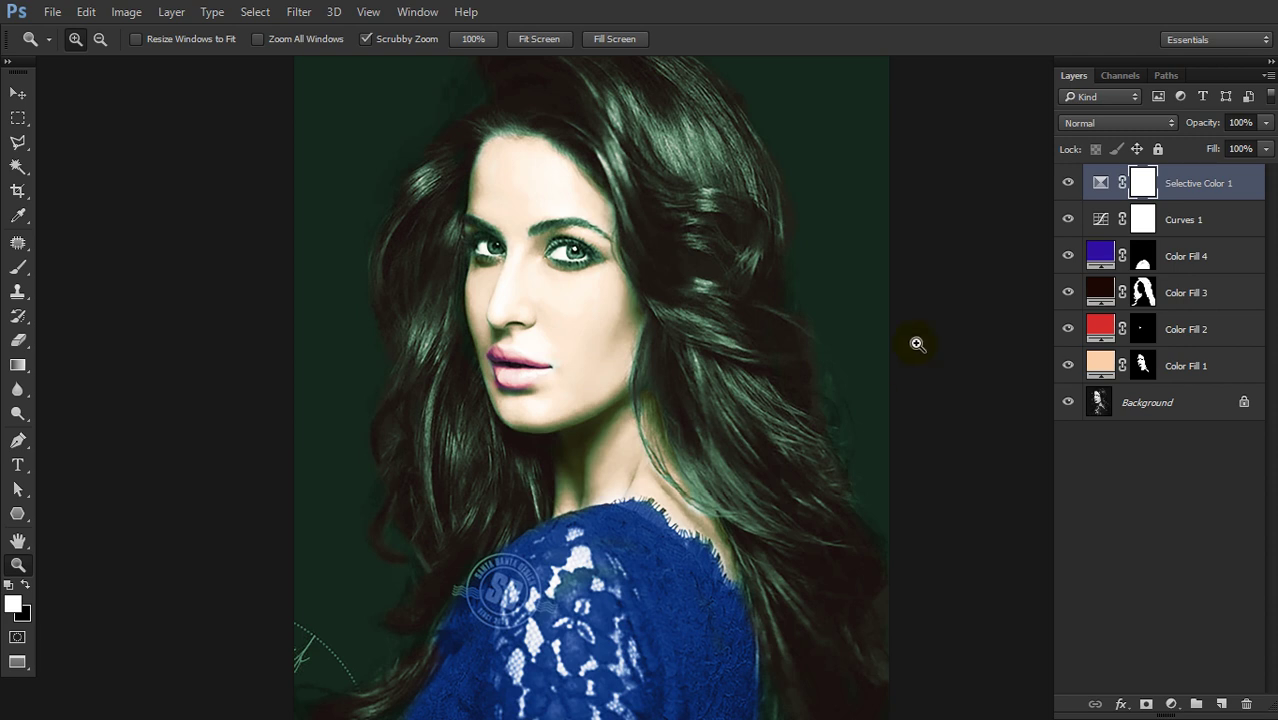
mouse_move(681, 418)
mouse_down()
mouse_move(642, 458)
mouse_move(590, 400)
mouse_up()
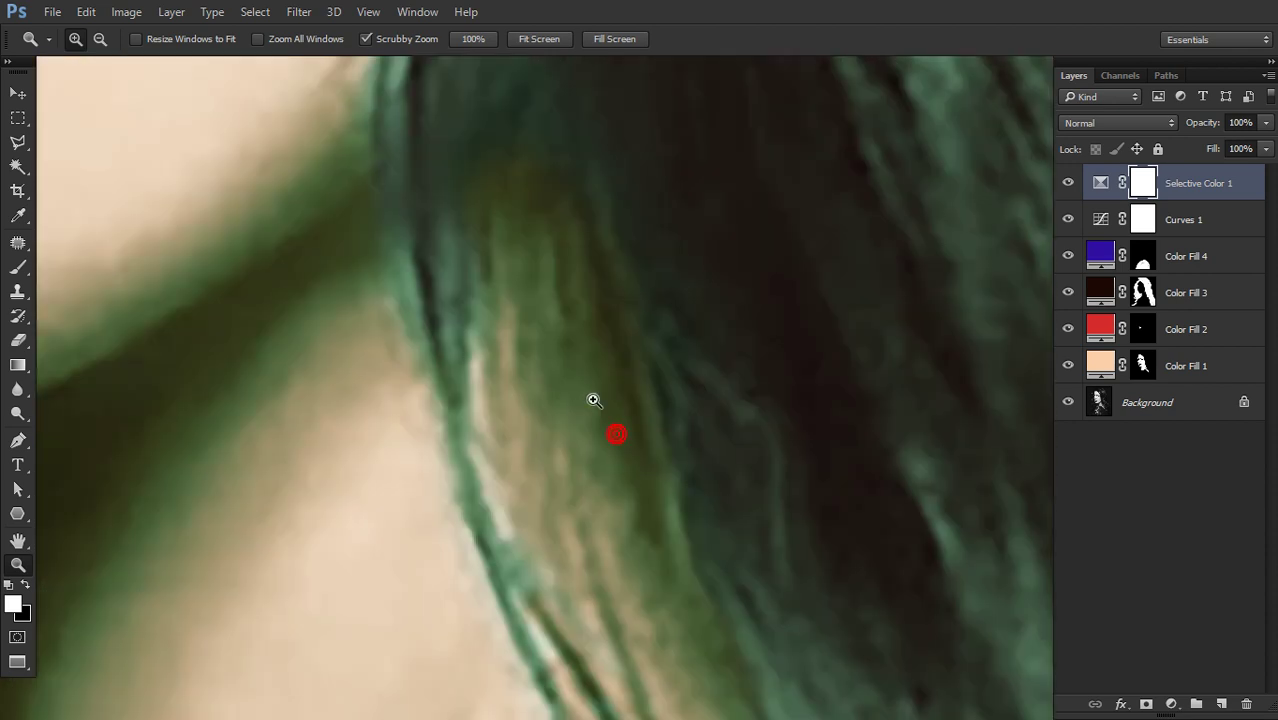
Step: Shrink the brush slightly, then fit the whole portrait in view
click(18, 267)
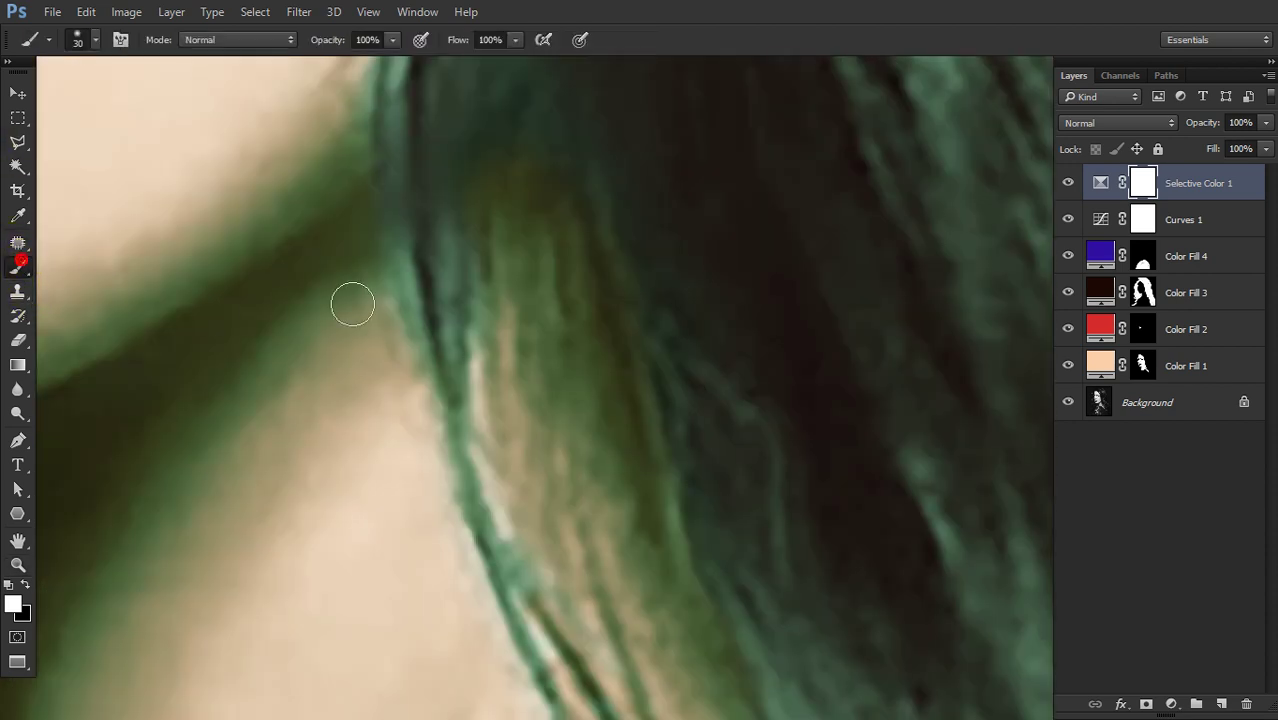
key(bracketleft)
key(bracketleft)
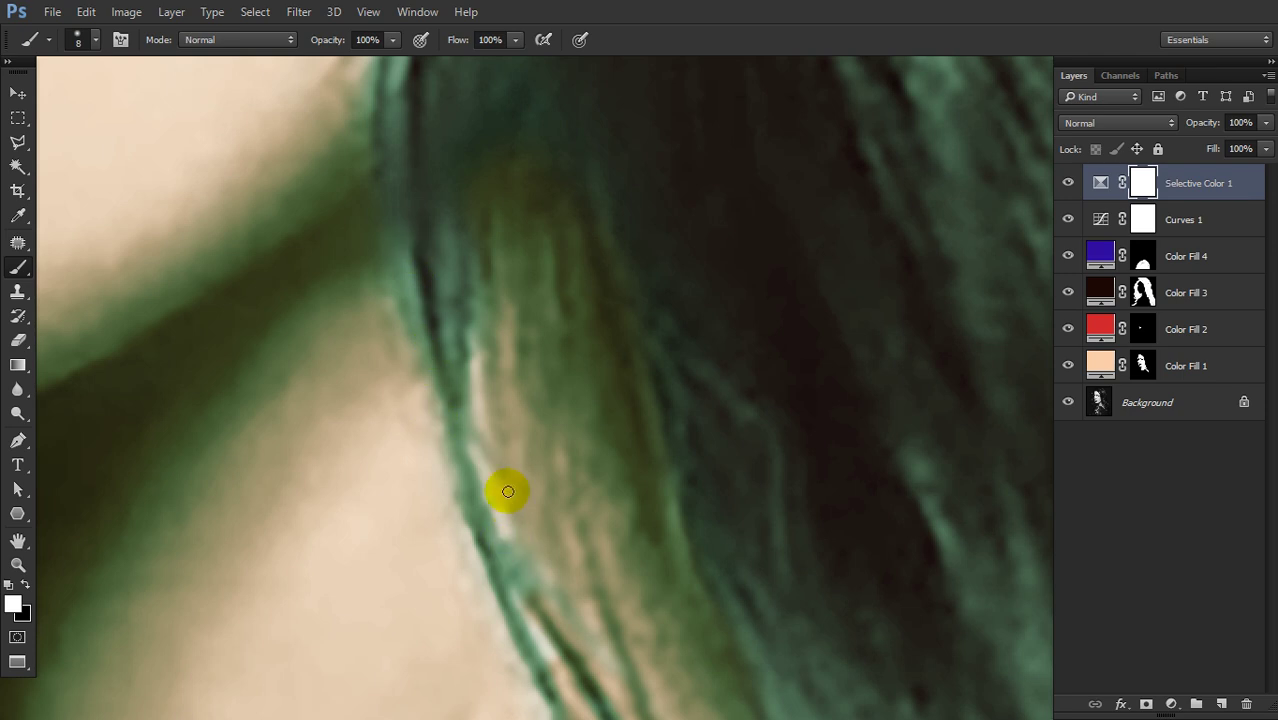
click(20, 567)
click(559, 40)
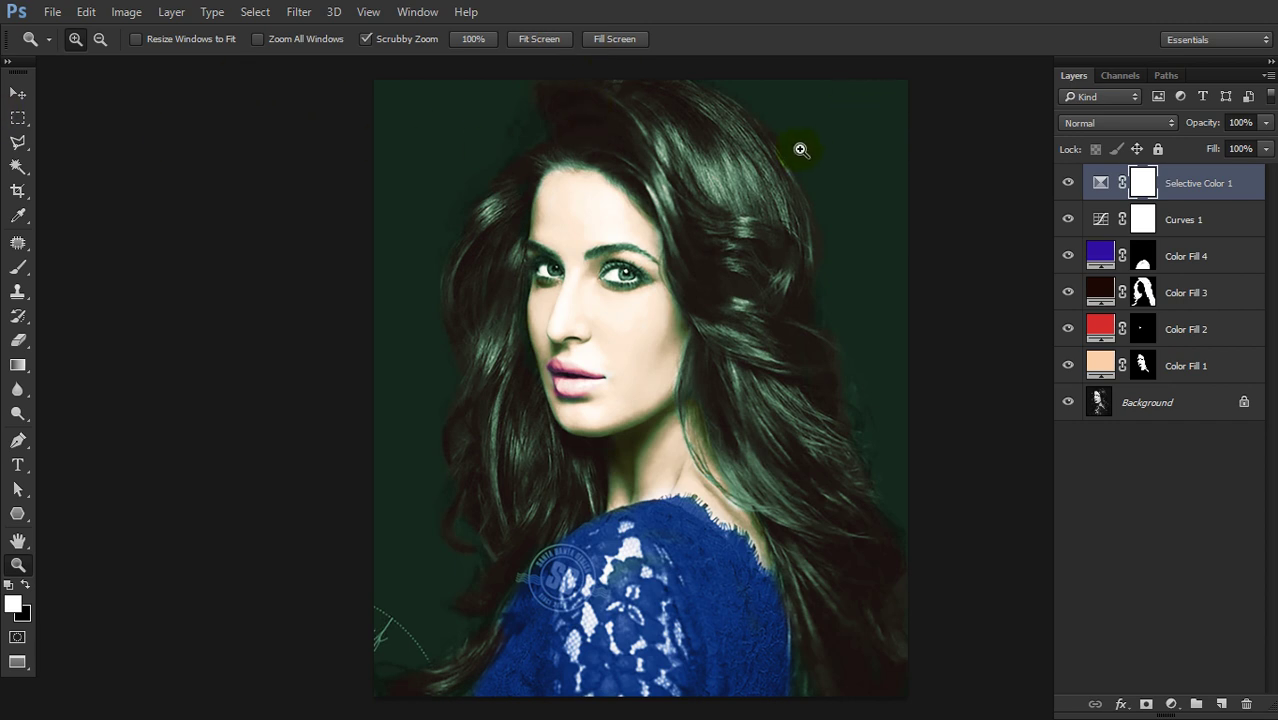
Step: Zoom in on the forehead and eyes, check the brush opacity, then select the Move tool
drag(585, 171, 632, 187)
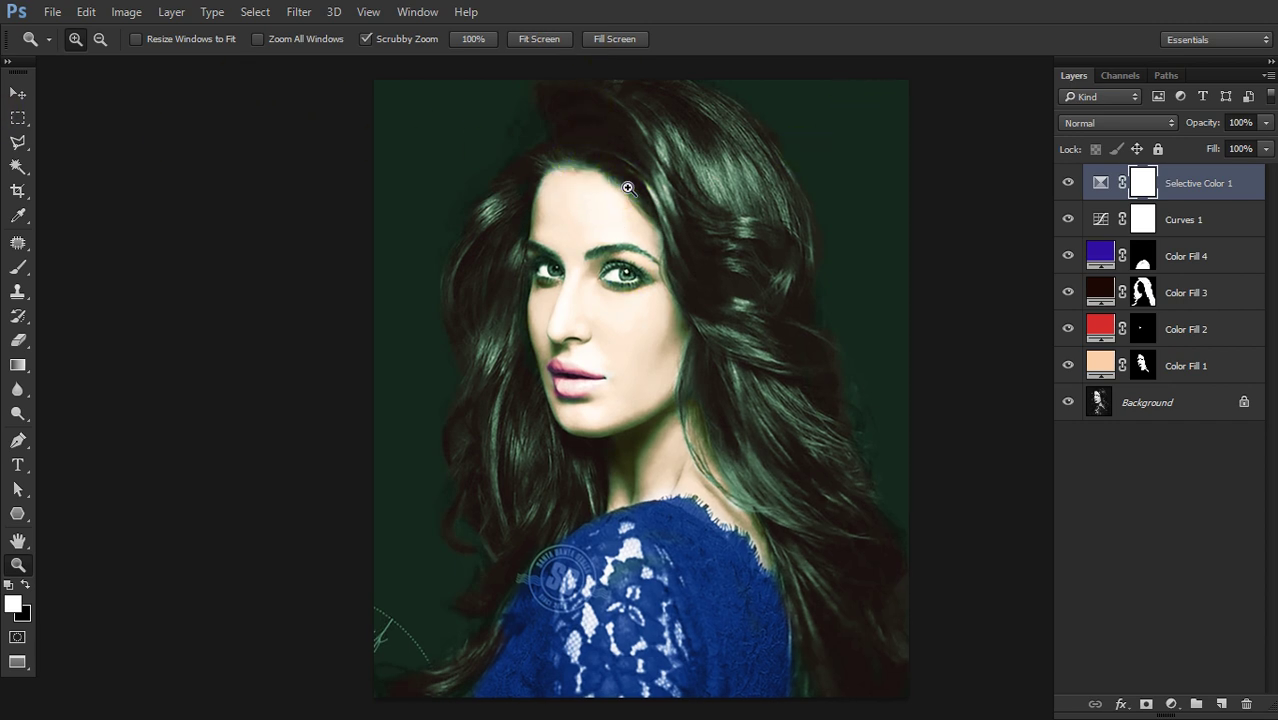
click(634, 187)
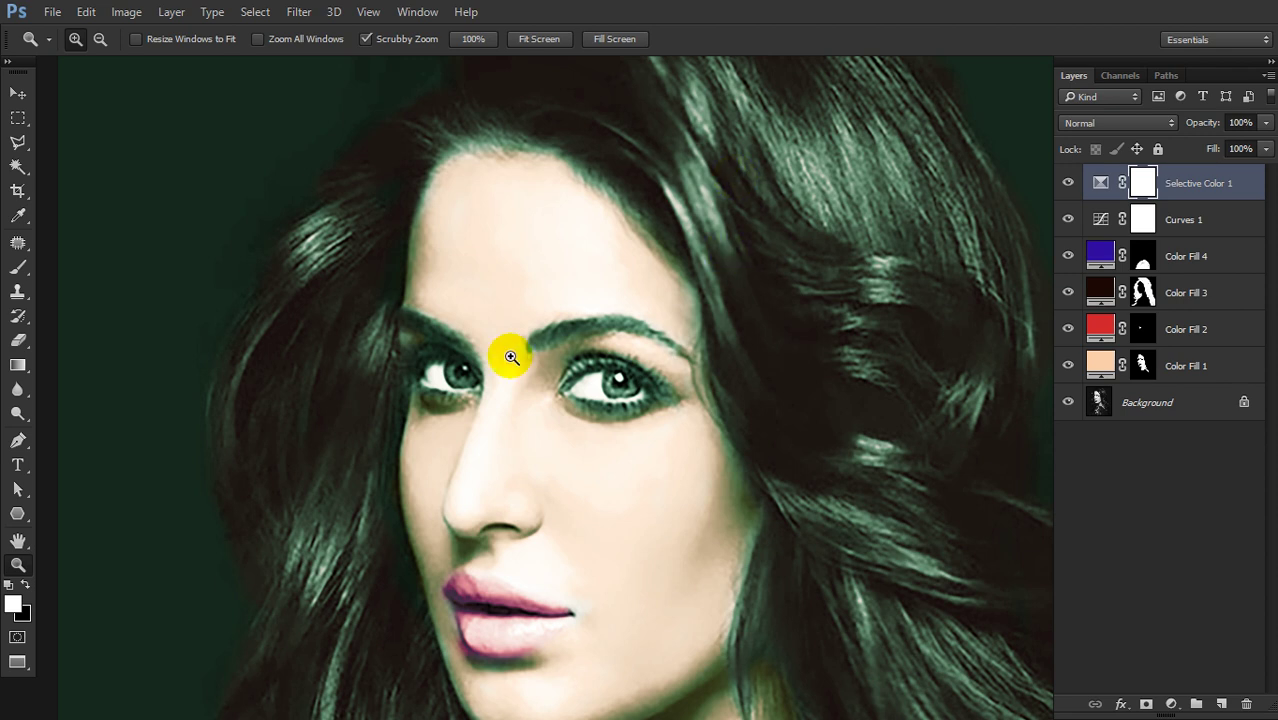
drag(18, 267, 91, 268)
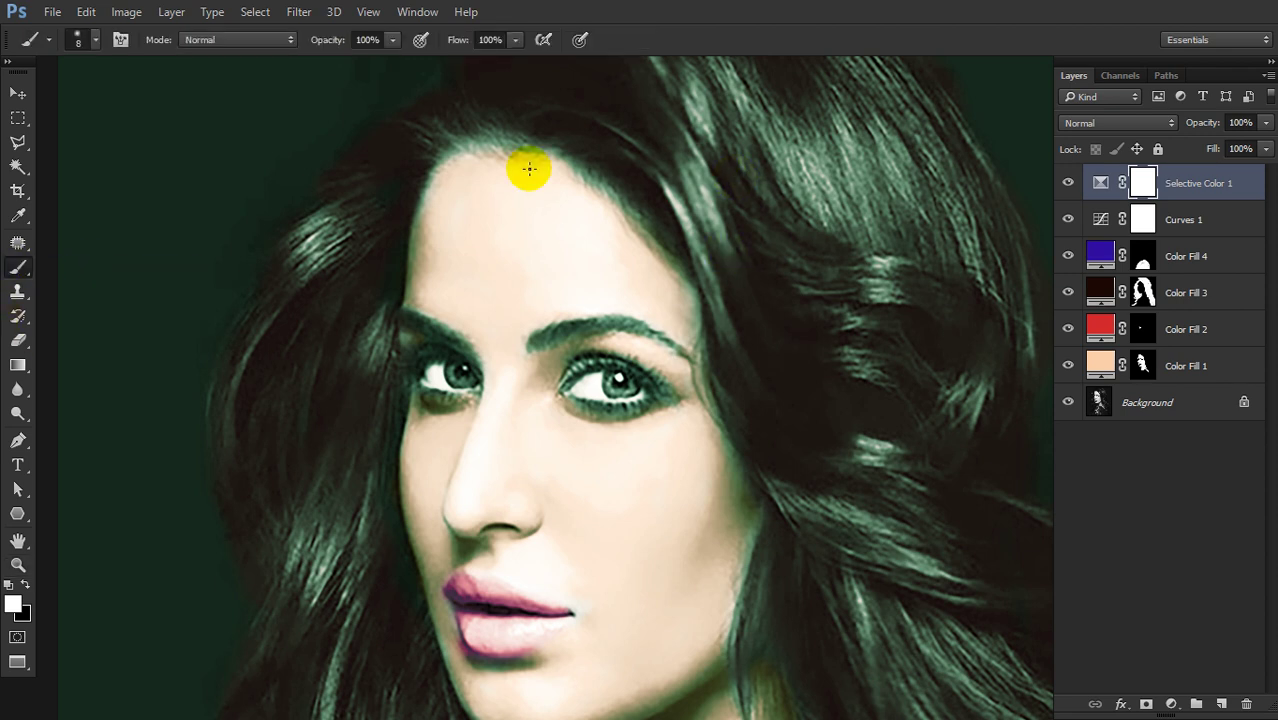
click(383, 41)
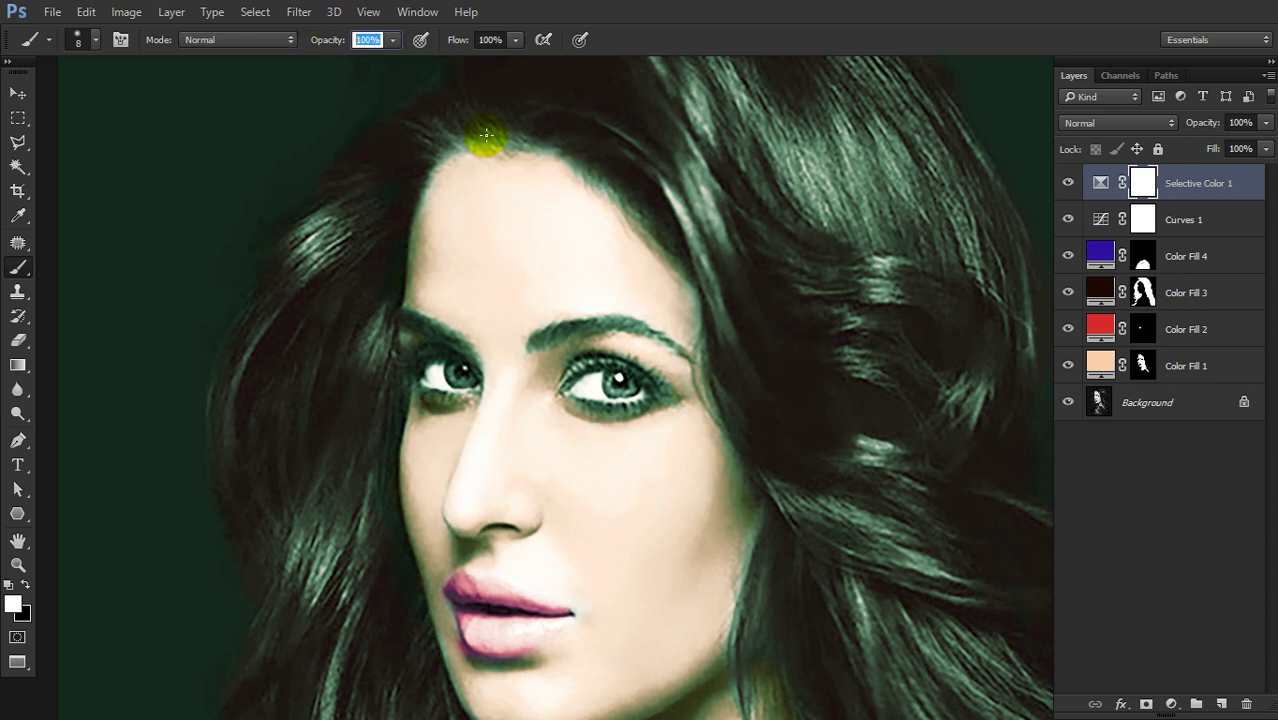
click(18, 92)
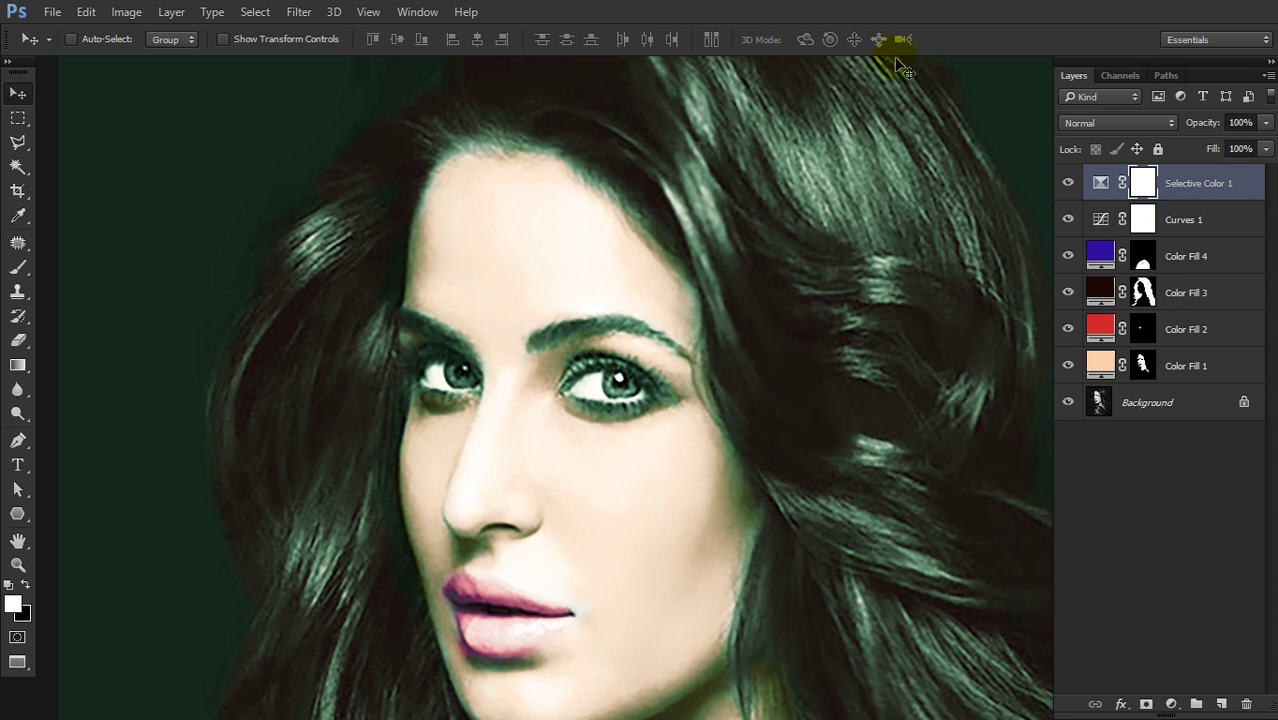
Step: Fit the whole portrait on screen and return to Standard Screen Mode
click(17, 564)
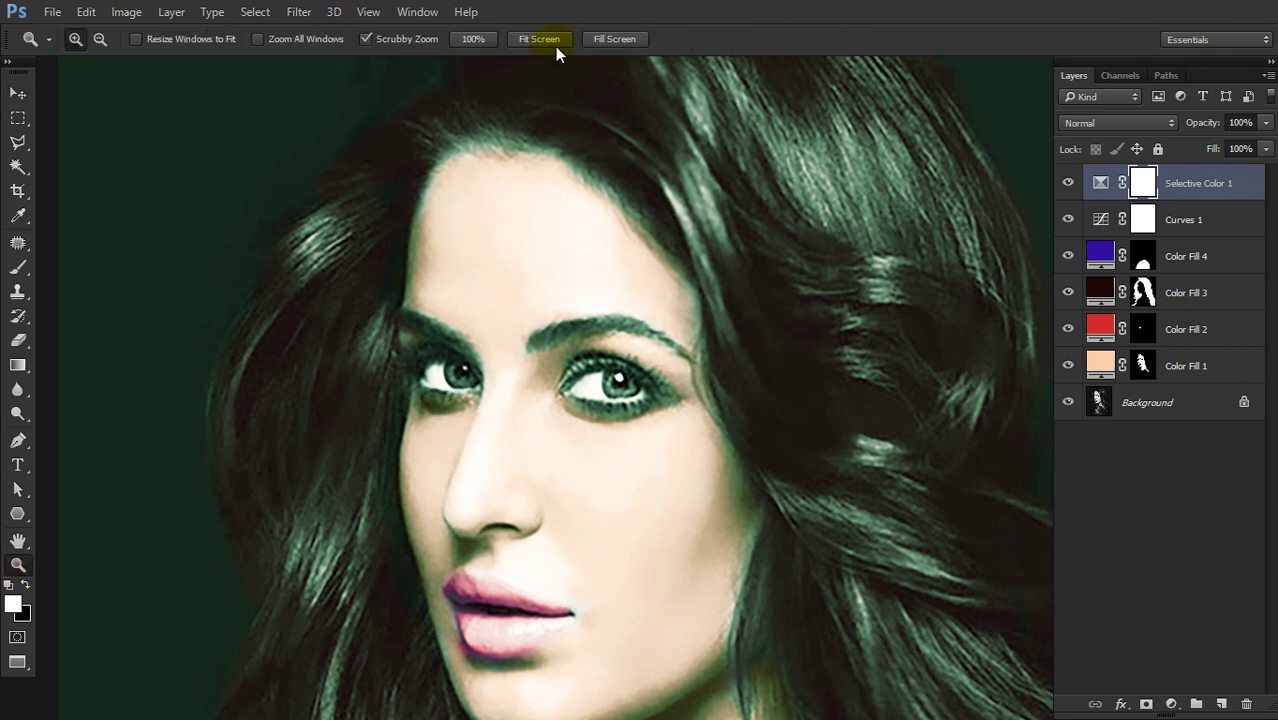
click(555, 44)
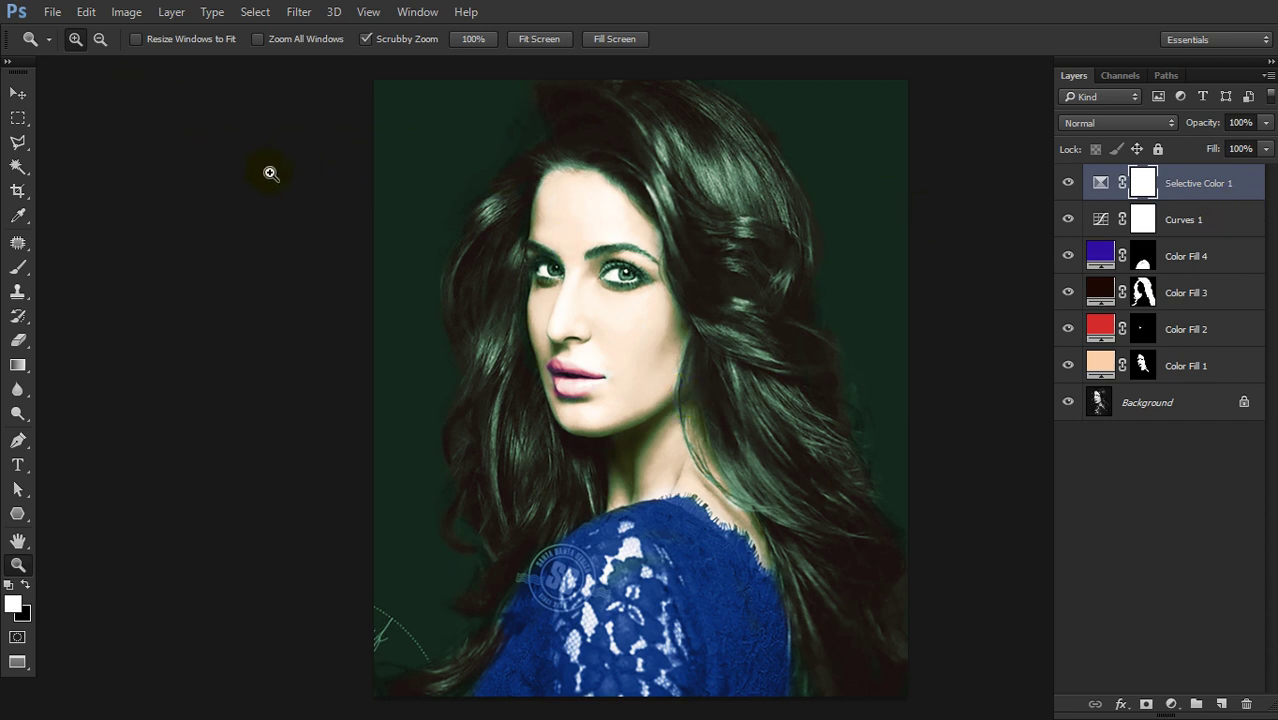
key(f)
key(f)
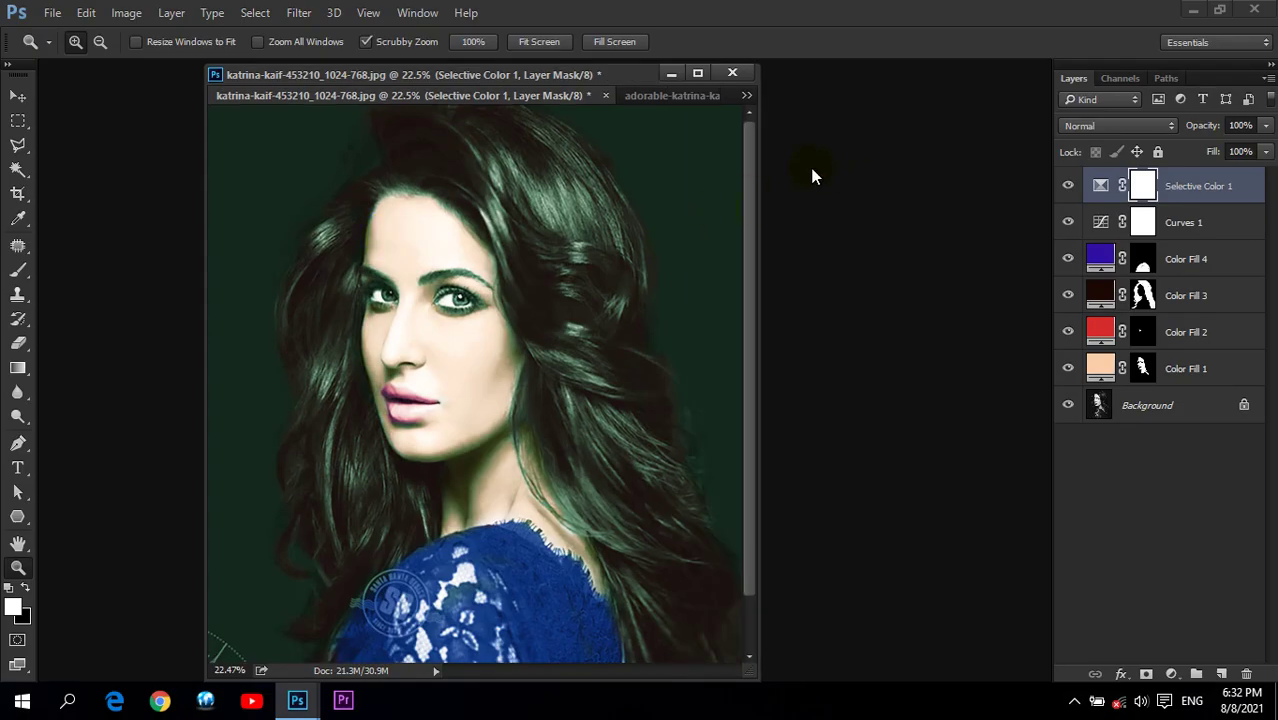
Step: Open the close-up portrait from Indian Wallpapers and desaturate it to black and white
double_click(864, 140)
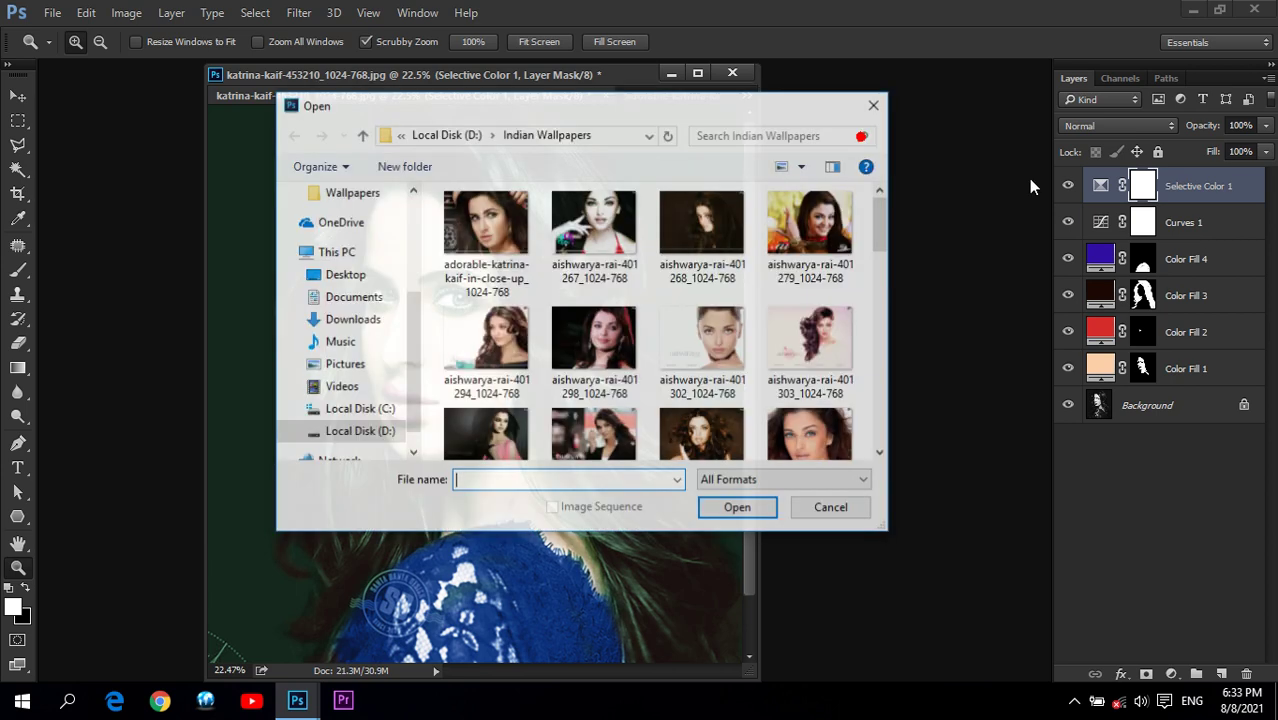
click(486, 235)
click(752, 519)
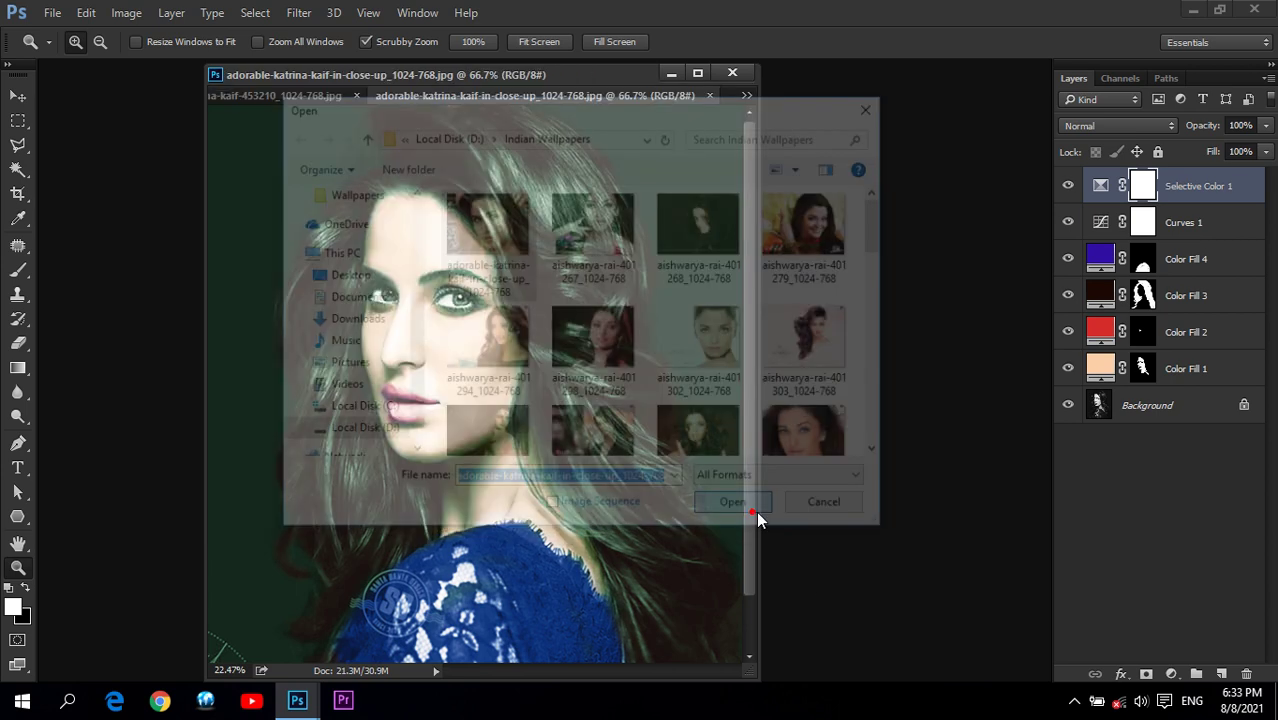
click(126, 12)
mouse_move(151, 60)
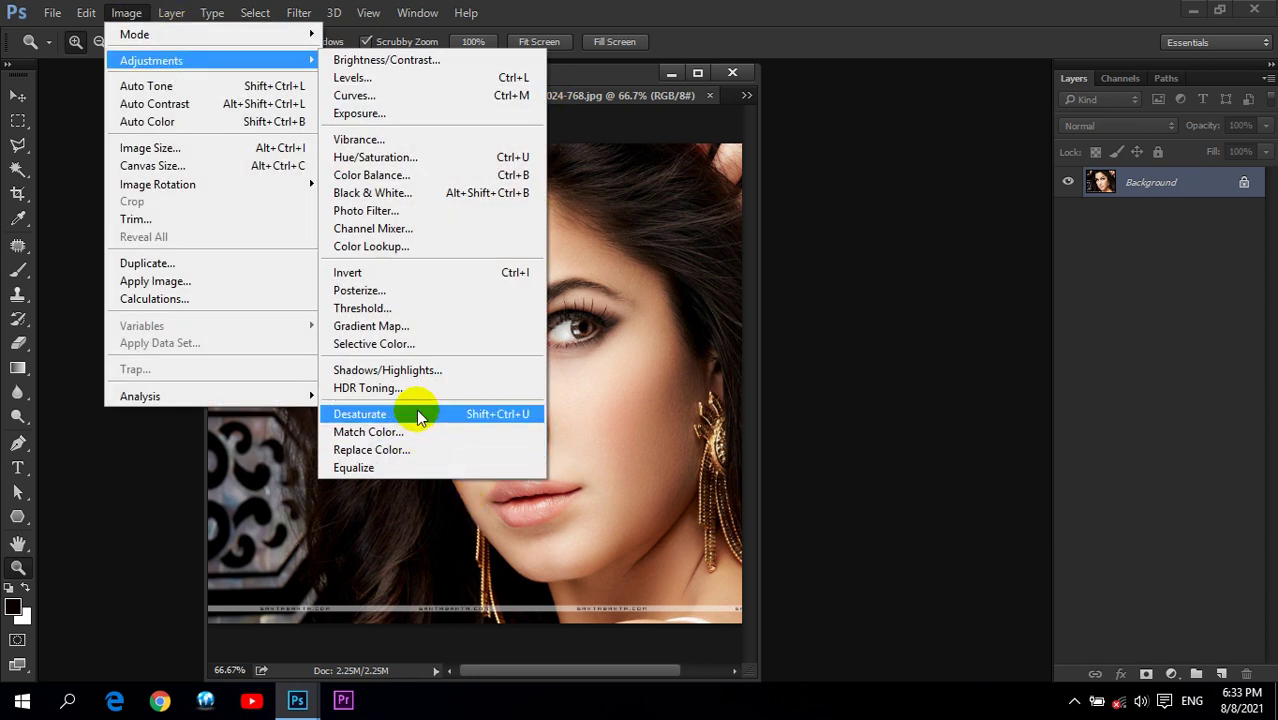
click(424, 414)
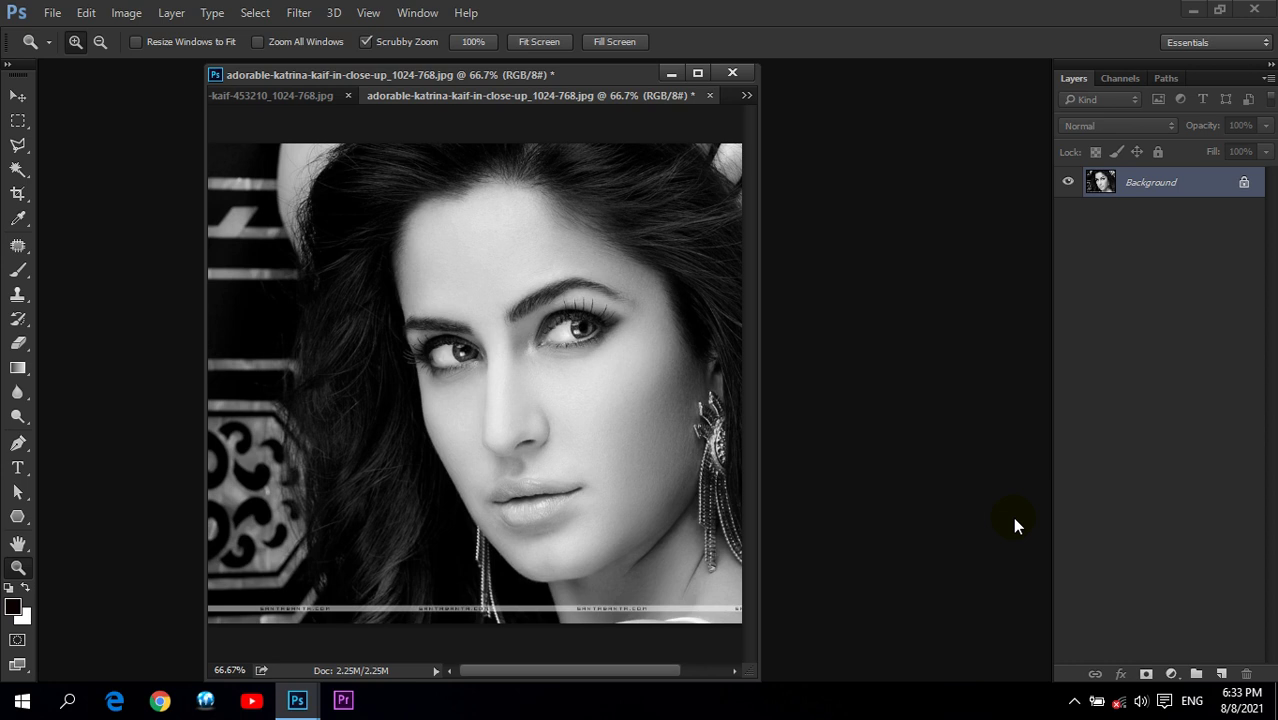
Step: Close the black-and-white close-up without saving, leaving the colorized portrait in view
click(709, 95)
click(643, 280)
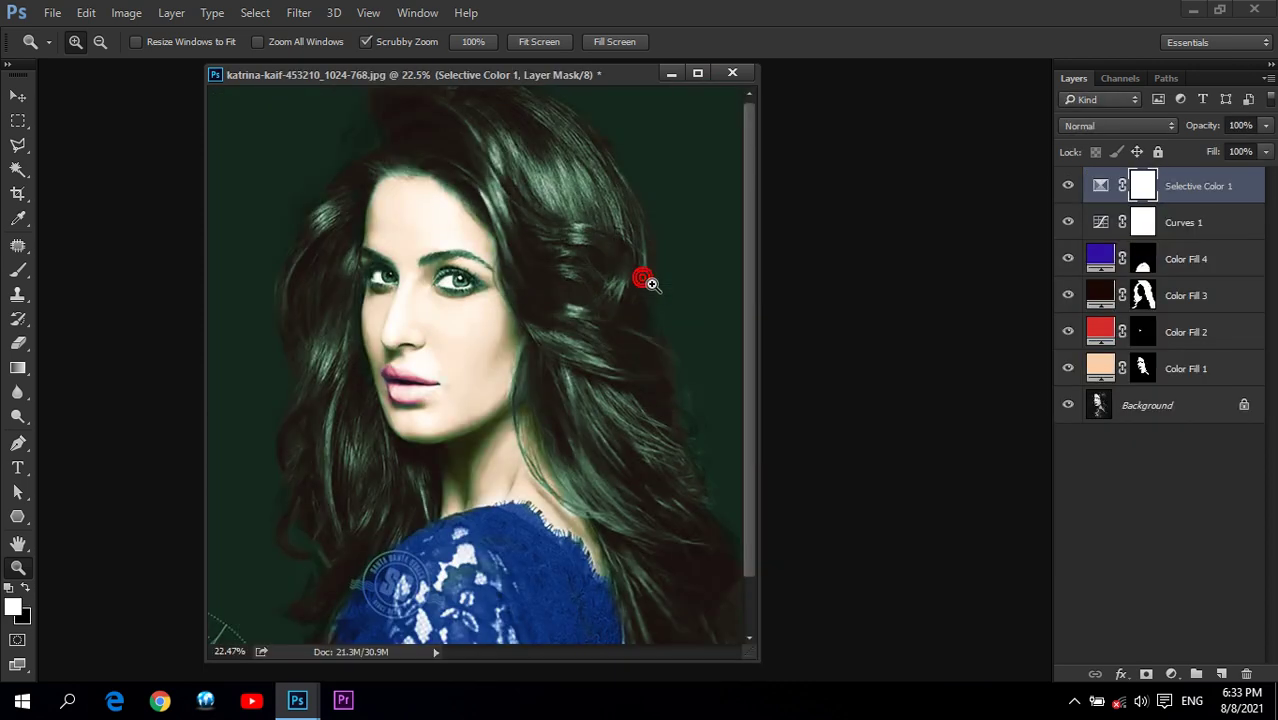
drag(620, 75, 660, 84)
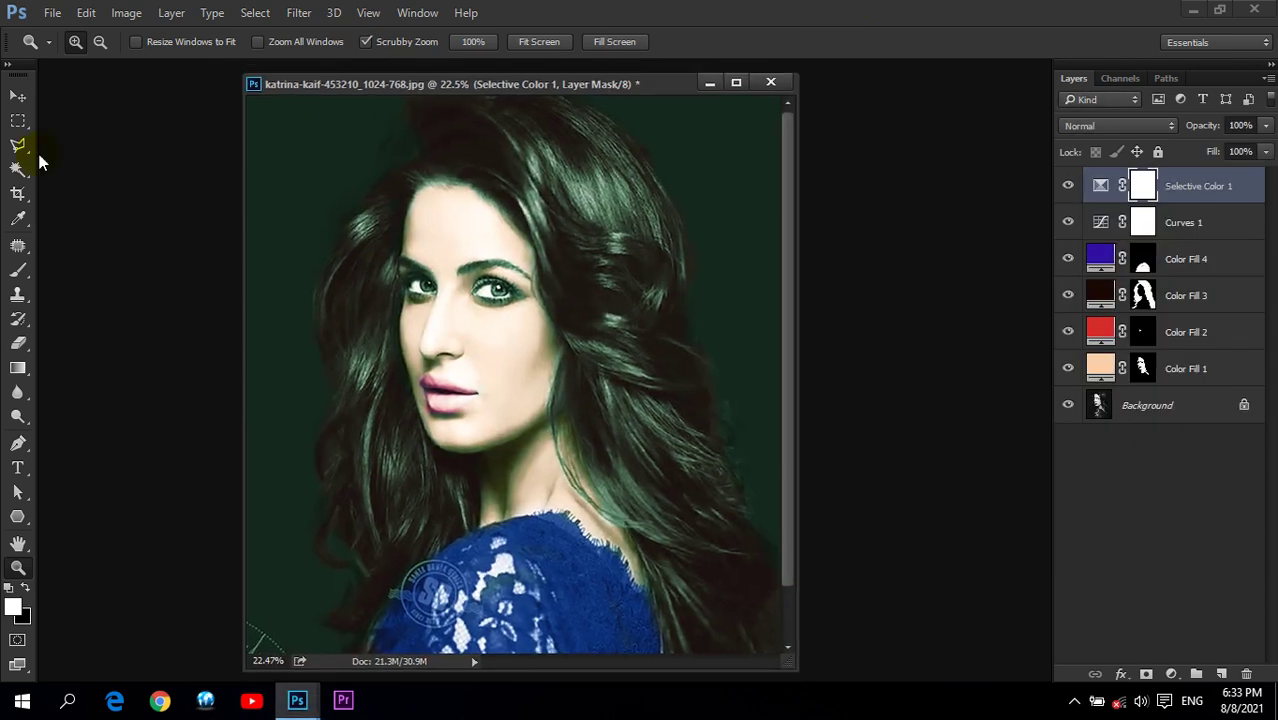
Step: Save the colorized portrait as a Photoshop PSD on the Desktop, then quit Photoshop
click(48, 12)
click(100, 220)
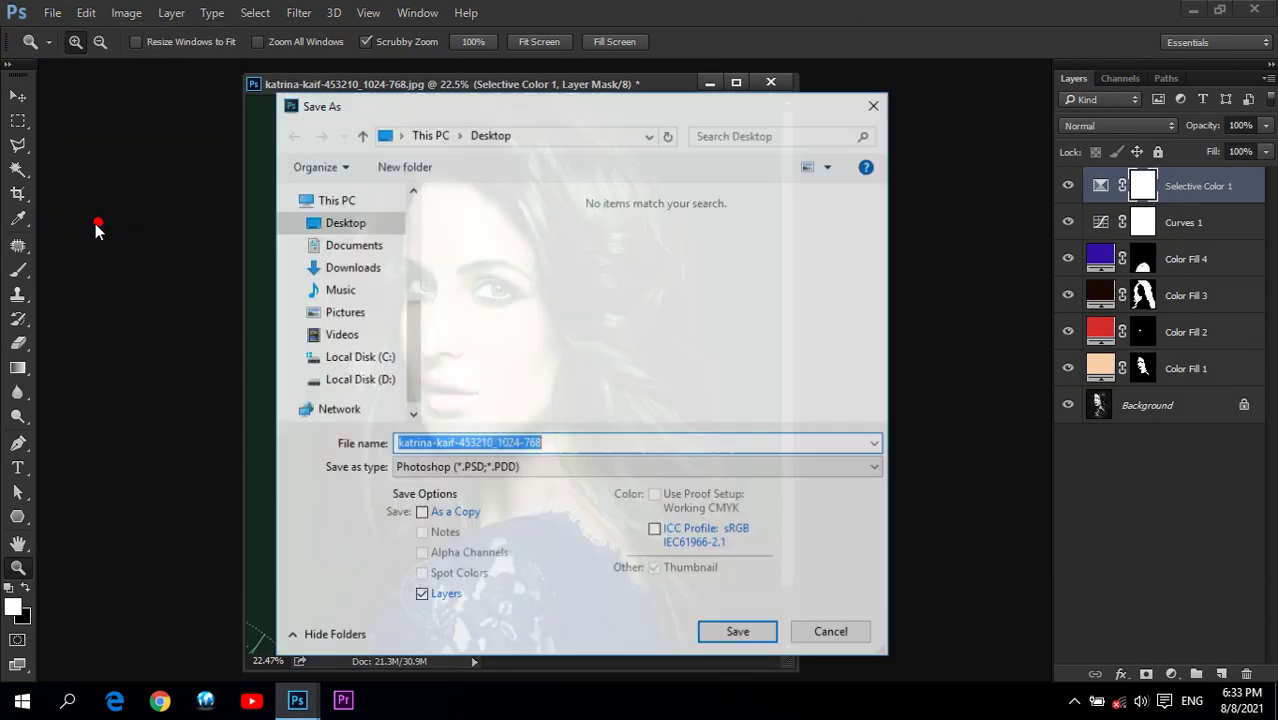
click(465, 467)
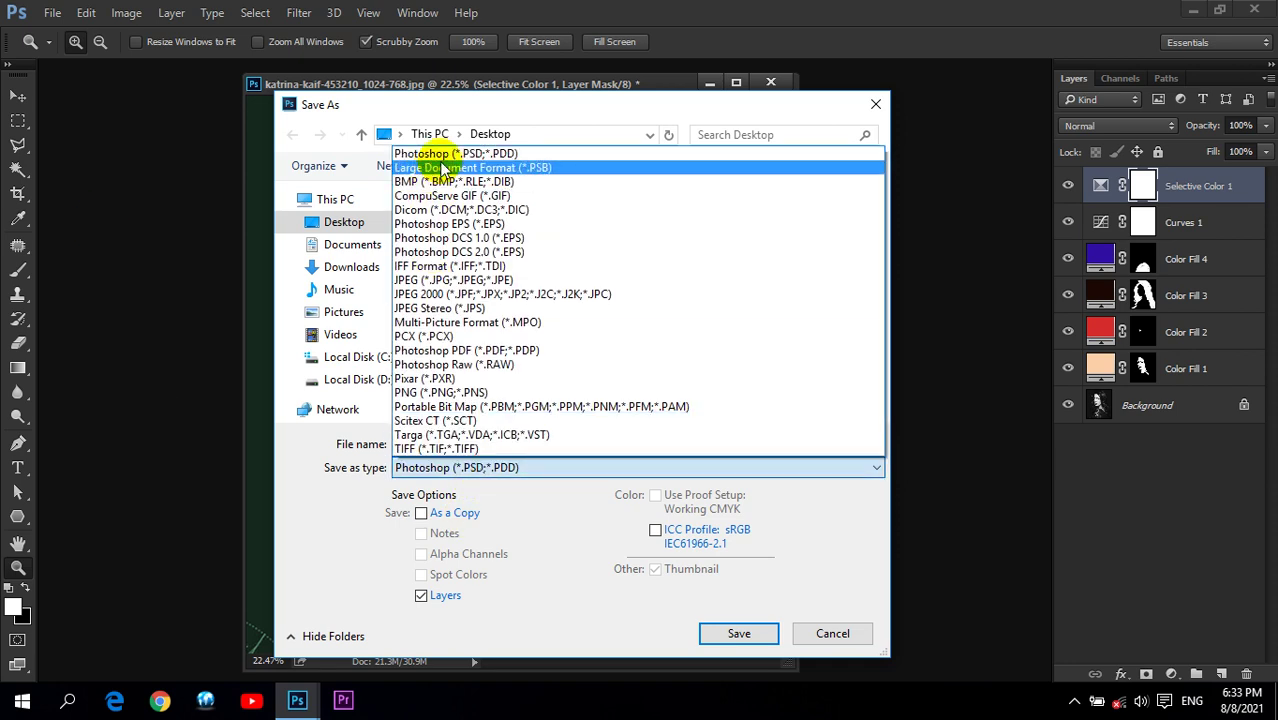
click(420, 154)
double_click(550, 442)
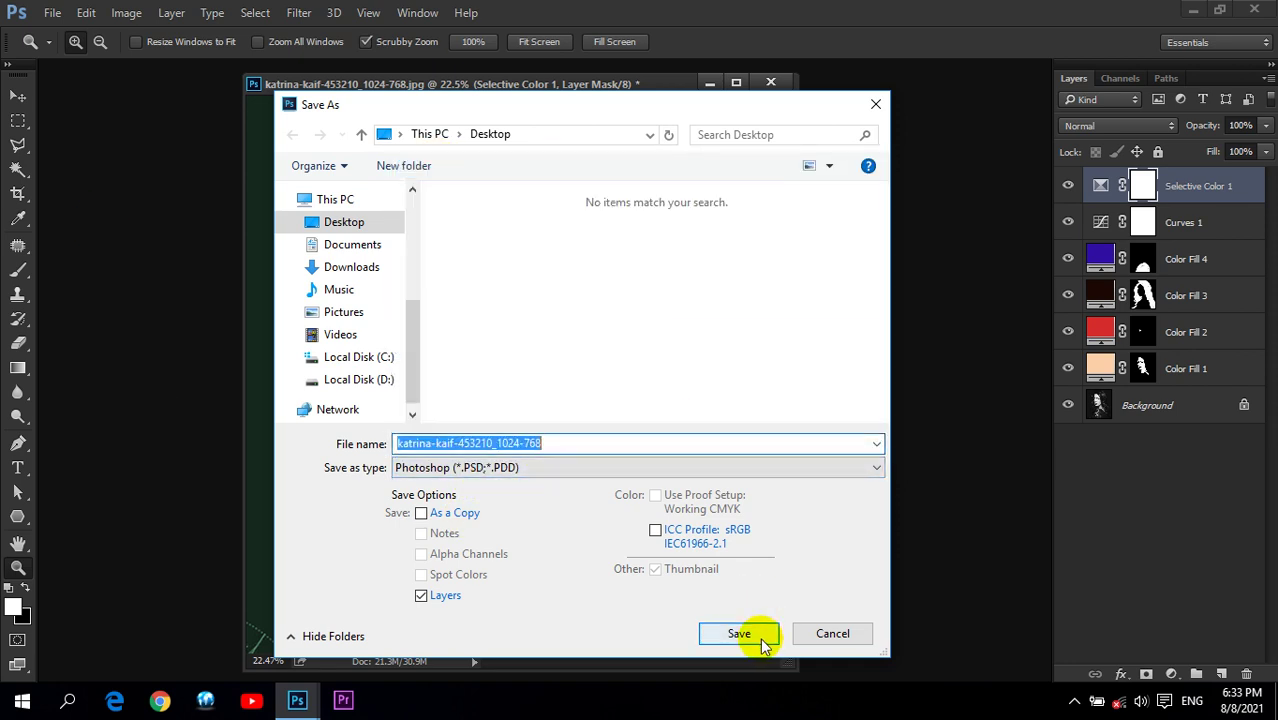
click(352, 222)
click(760, 620)
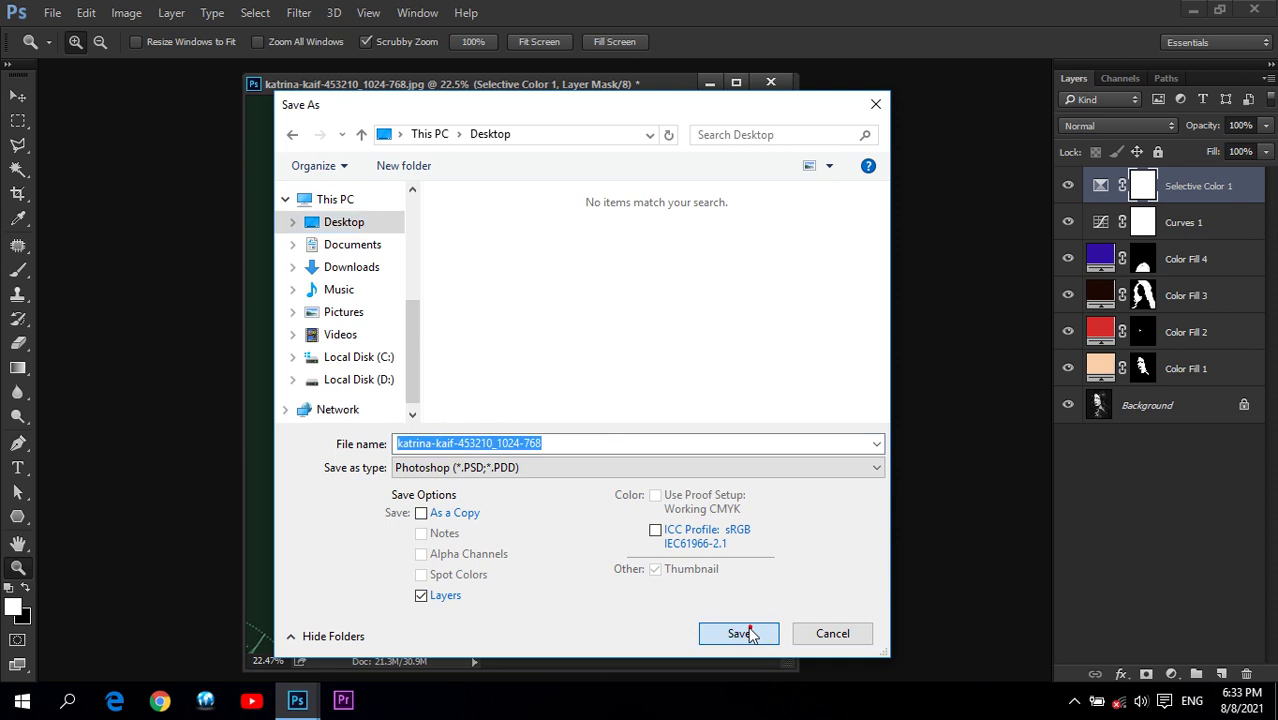
click(876, 205)
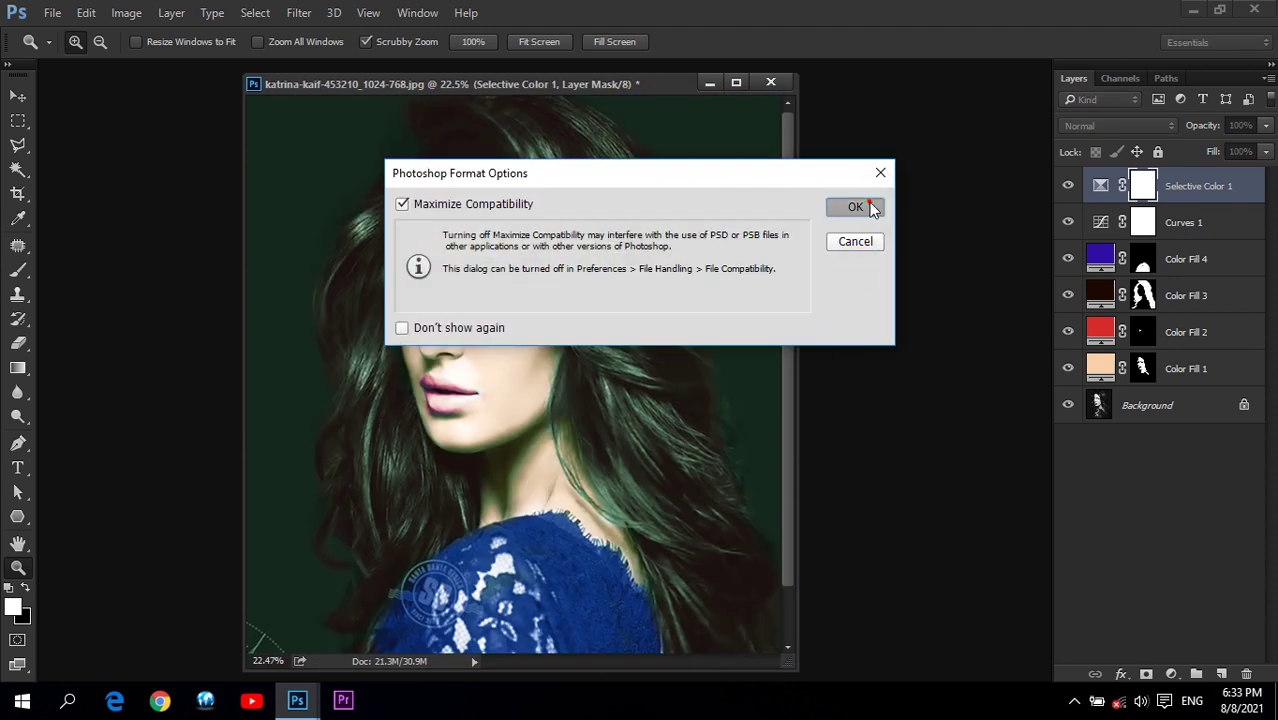
click(1256, 10)
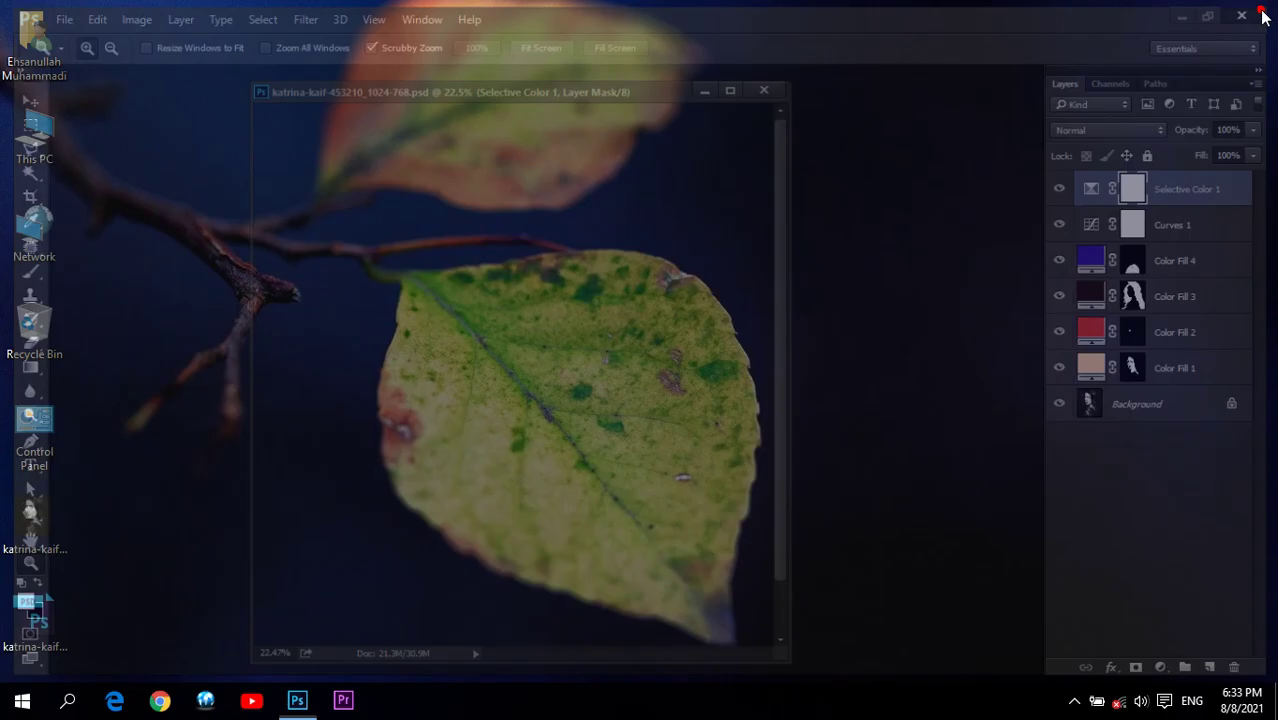
drag(38, 618, 556, 192)
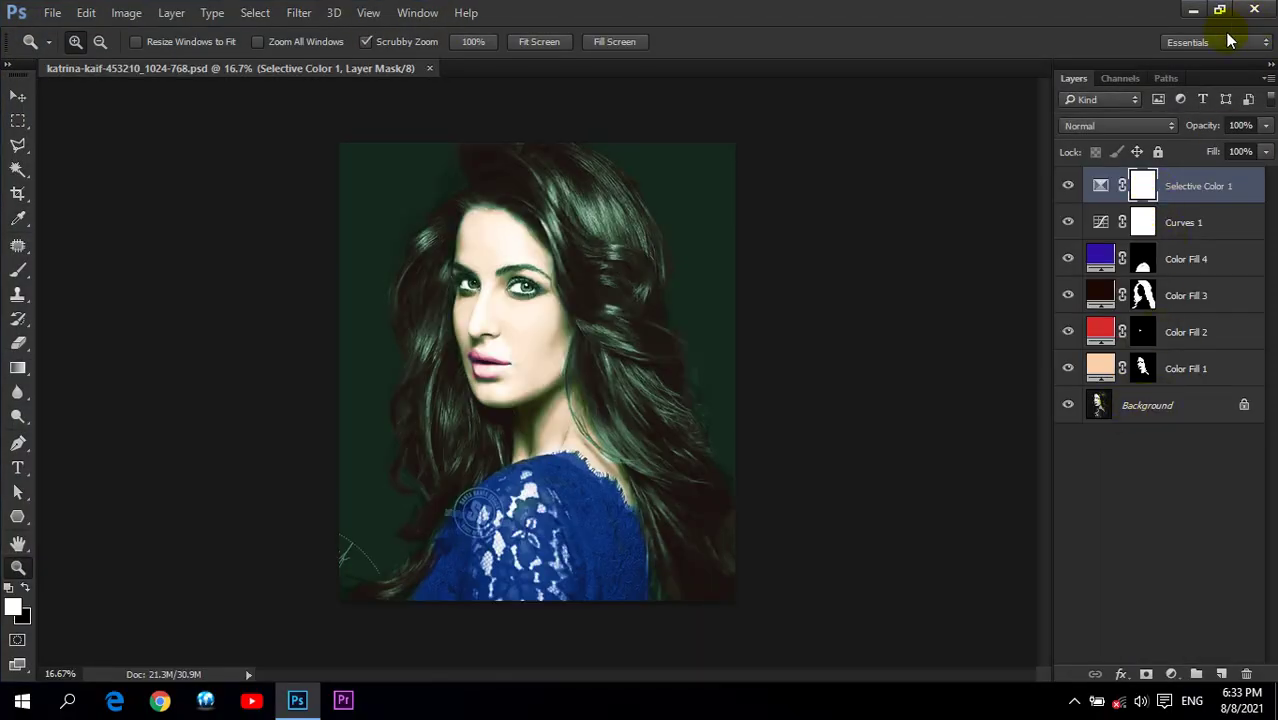
Step: Close the saved PSD, reopen the original black-and-white JPG, then quit Photoshop
click(432, 77)
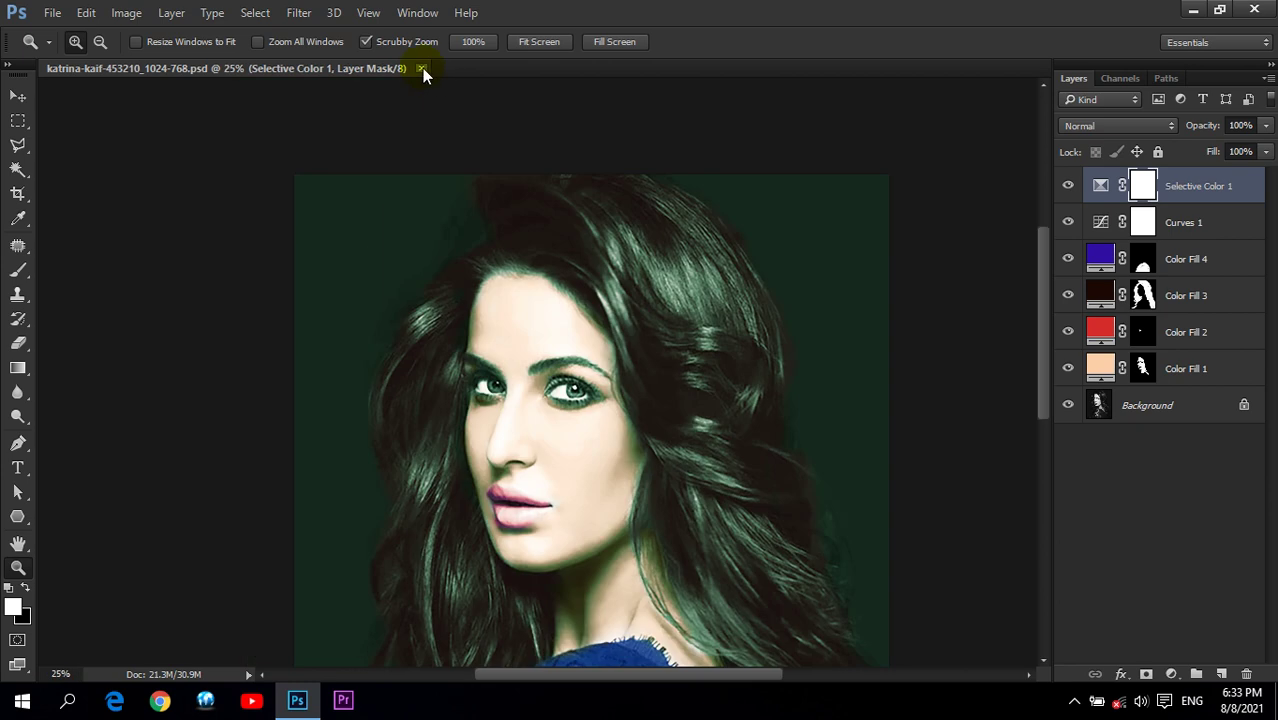
click(429, 69)
double_click(447, 279)
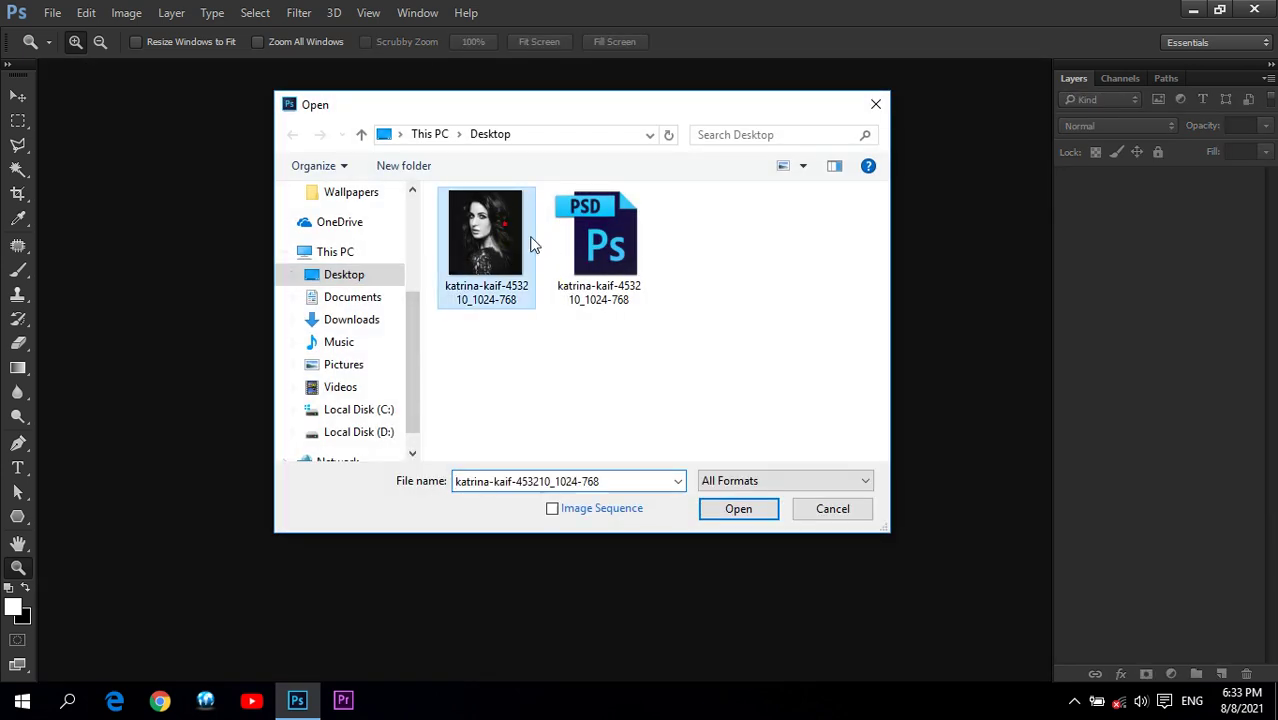
click(743, 508)
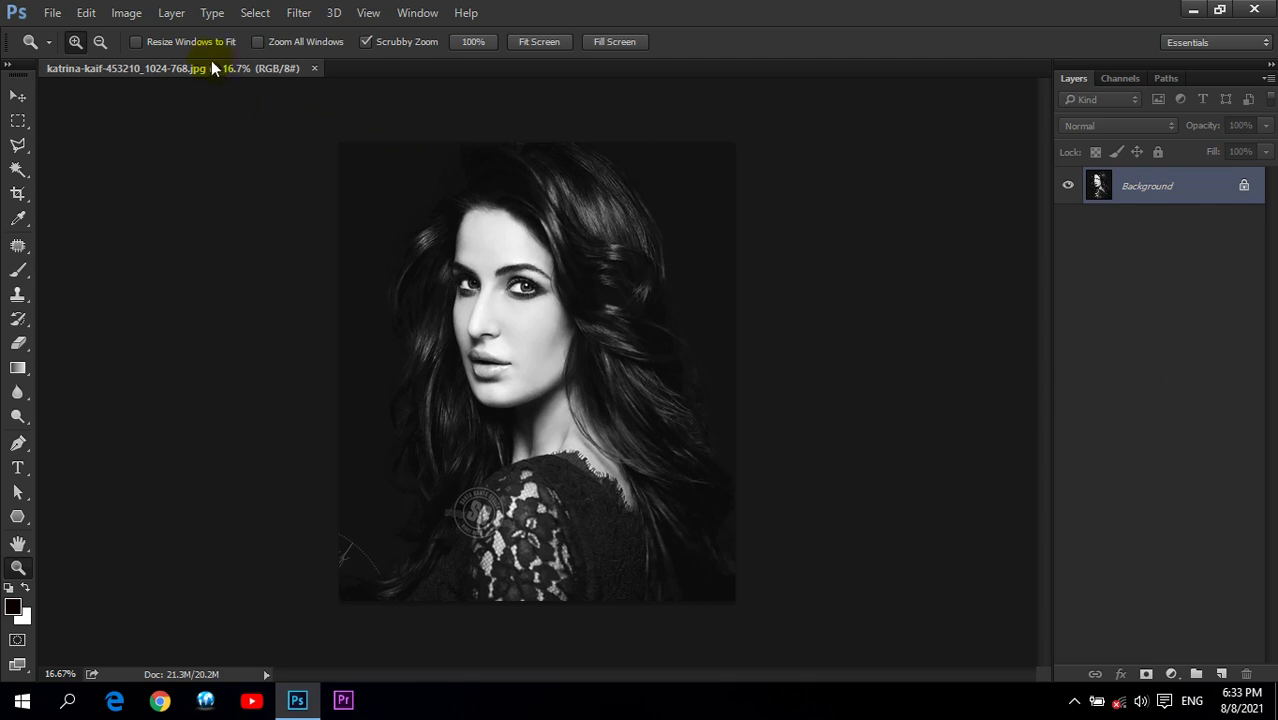
drag(219, 68, 297, 160)
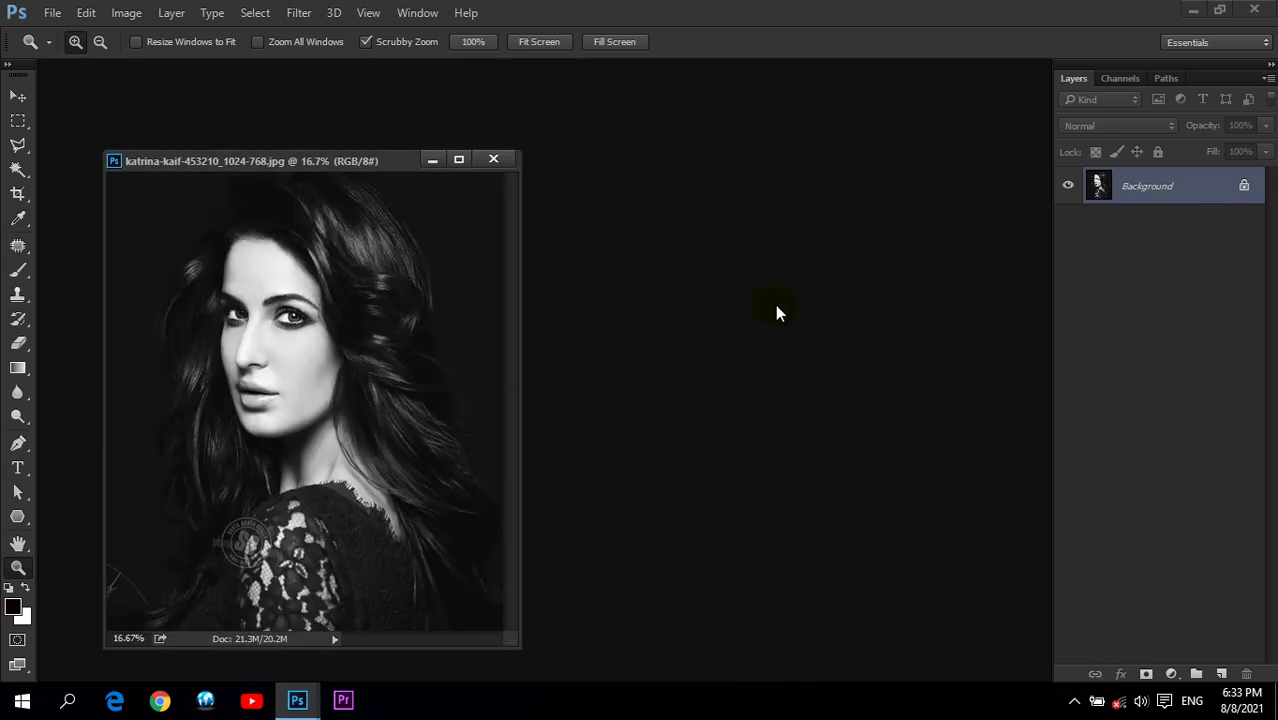
click(1254, 9)
Step: Permanently delete both the JPG and PSD portrait files and refresh the desktop
drag(50, 528, 477, 335)
drag(232, 10, 685, 537)
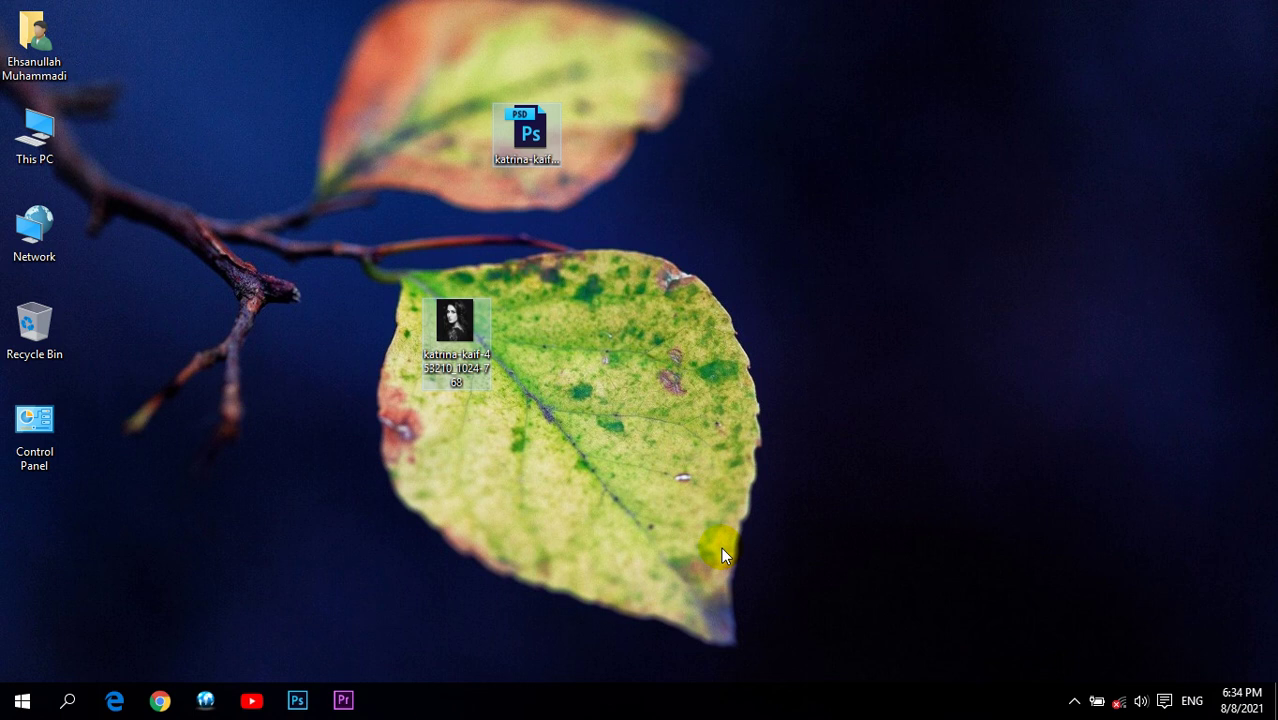
key(shift+Delete)
key(Return)
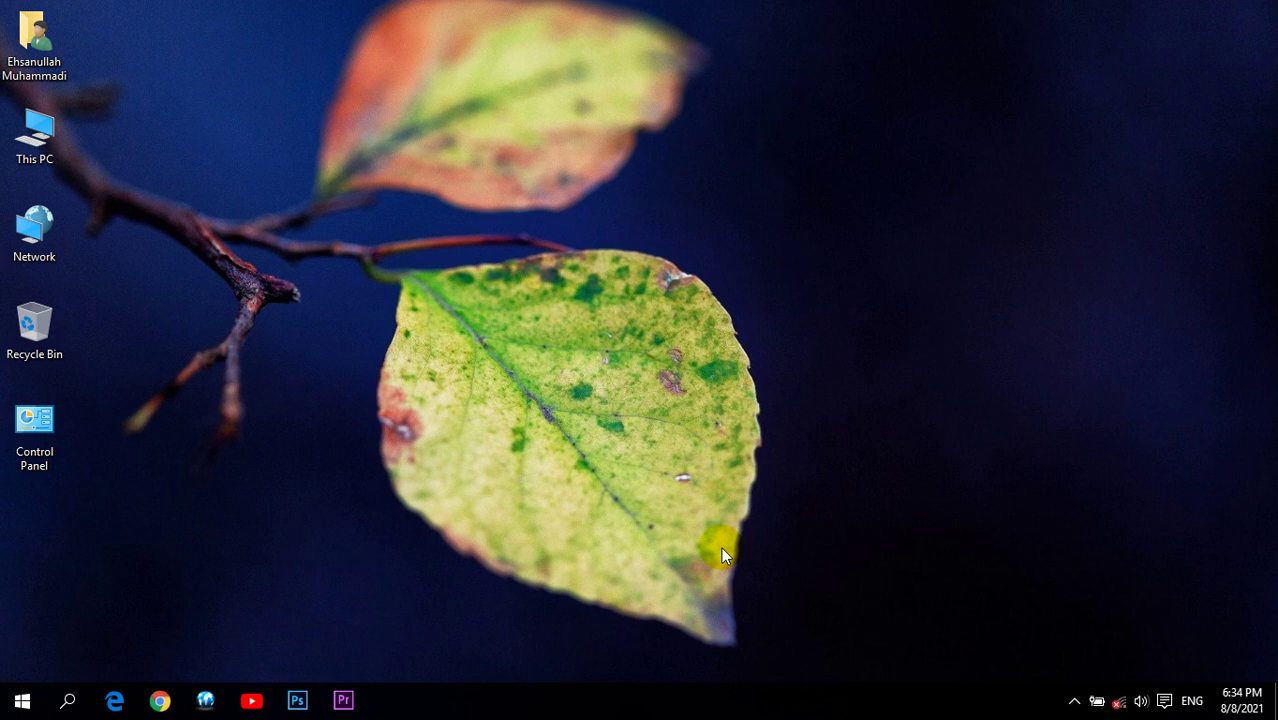
right_click(243, 183)
click(305, 238)
Step: Launch Photoshop and open the close-up portrait from D:\Indian Wallpapers
click(297, 700)
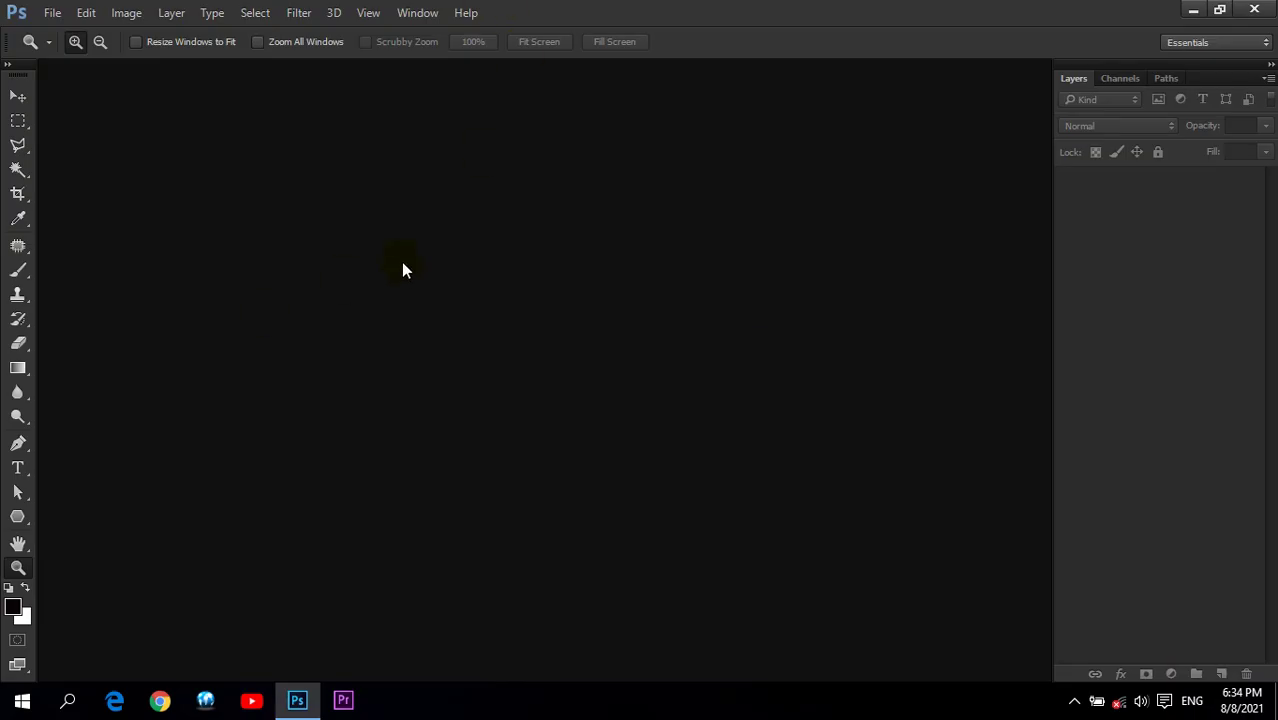
double_click(245, 163)
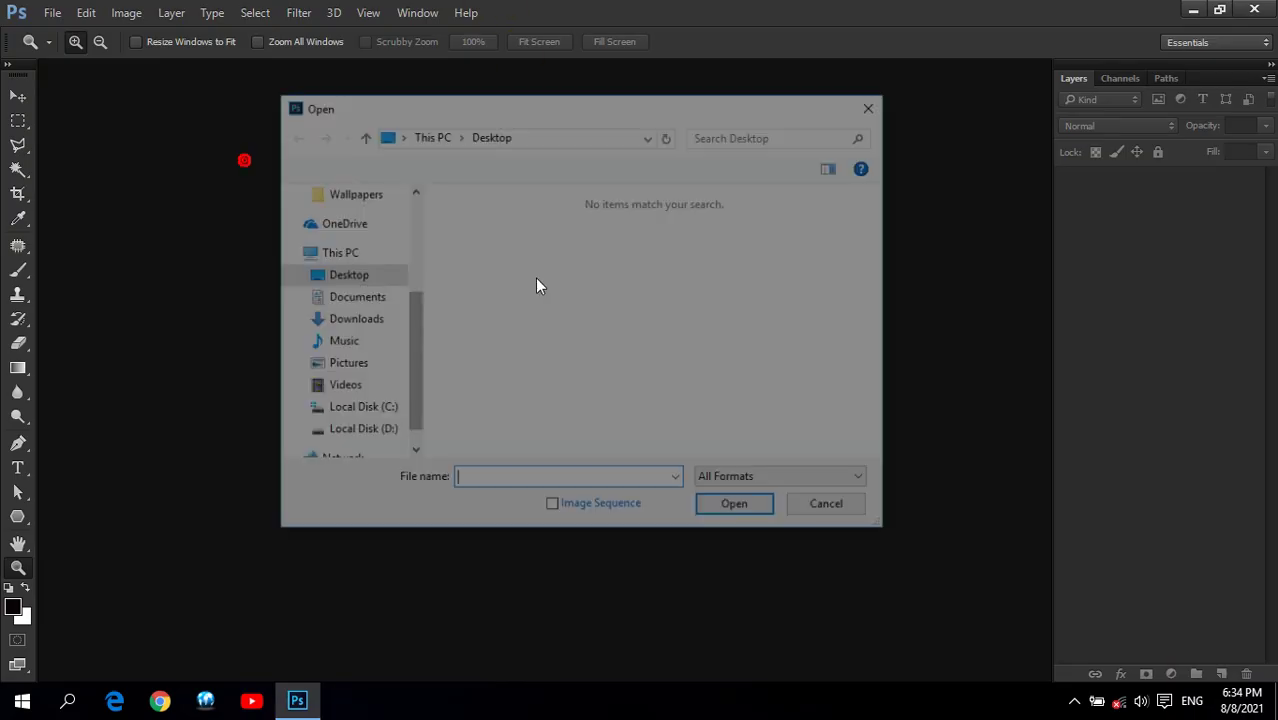
click(347, 432)
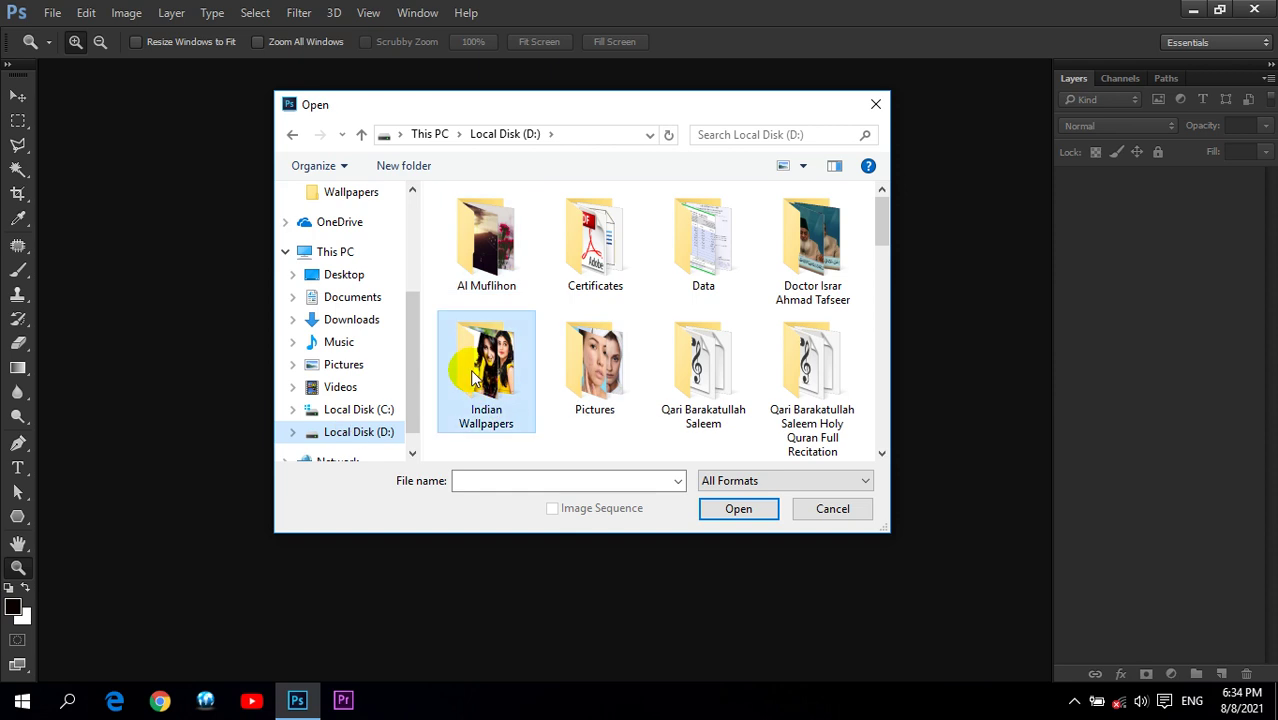
double_click(468, 422)
click(486, 230)
click(738, 508)
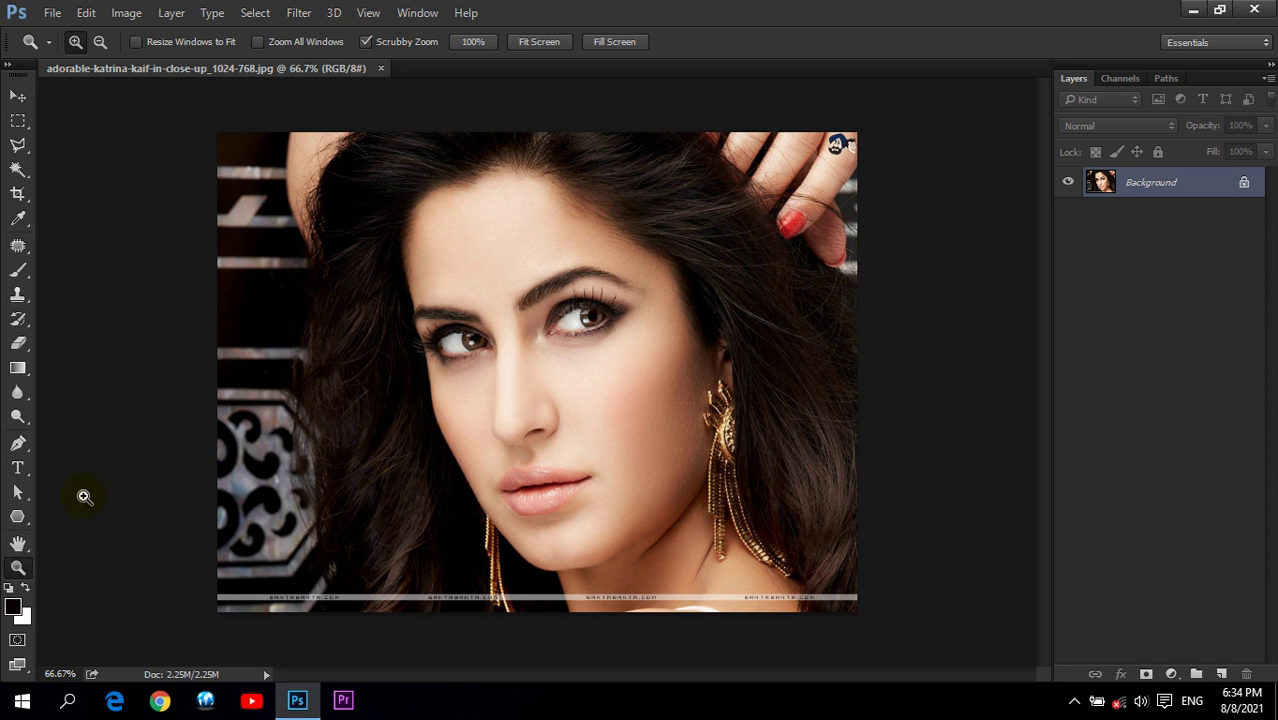
Step: Lighten the right cheek, neck, chin and both cheeks with an enlarged Dodge brush
click(17, 392)
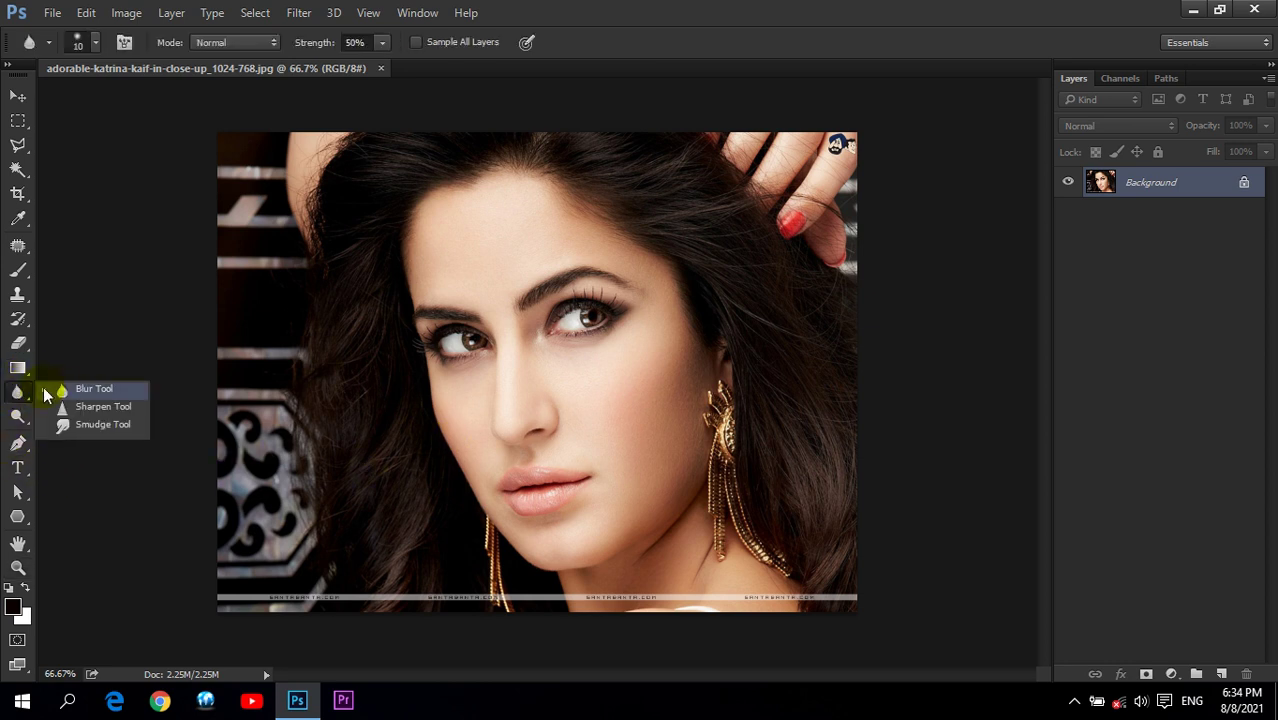
click(18, 418)
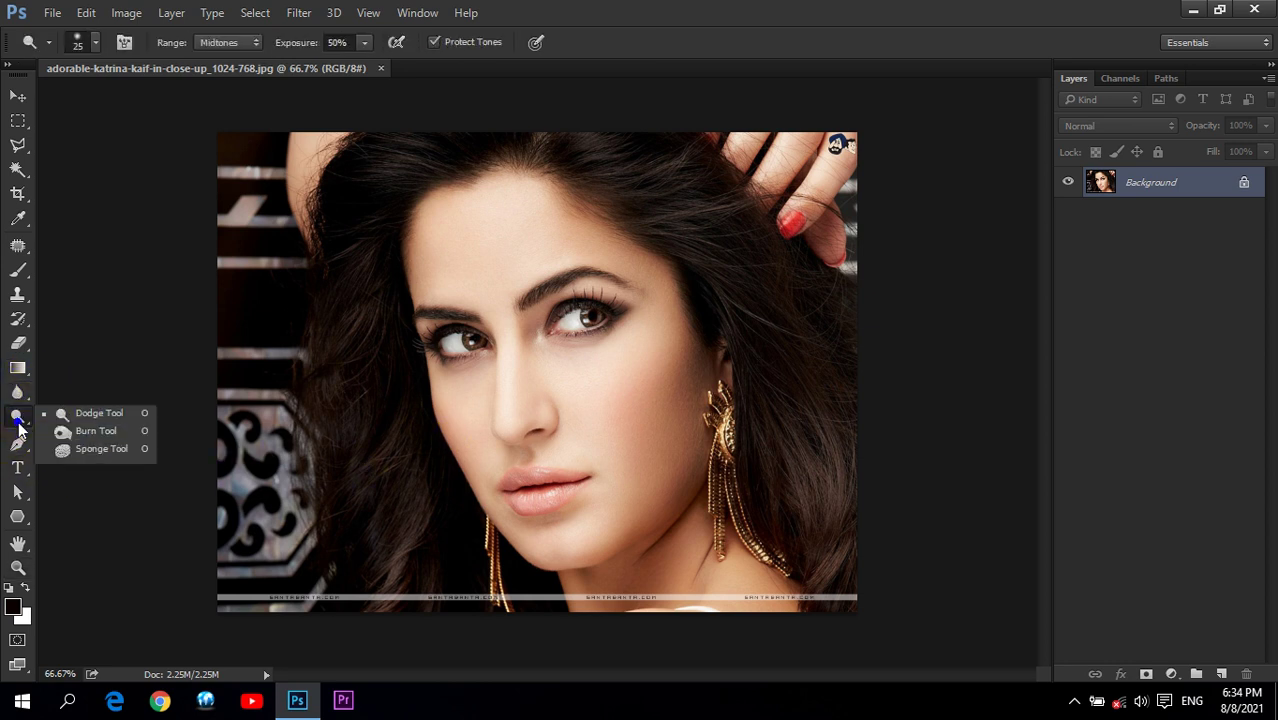
click(95, 412)
key(bracketright)
key(bracketright)
key(bracketright)
key(bracketright)
key(bracketright)
key(bracketright)
key(bracketright)
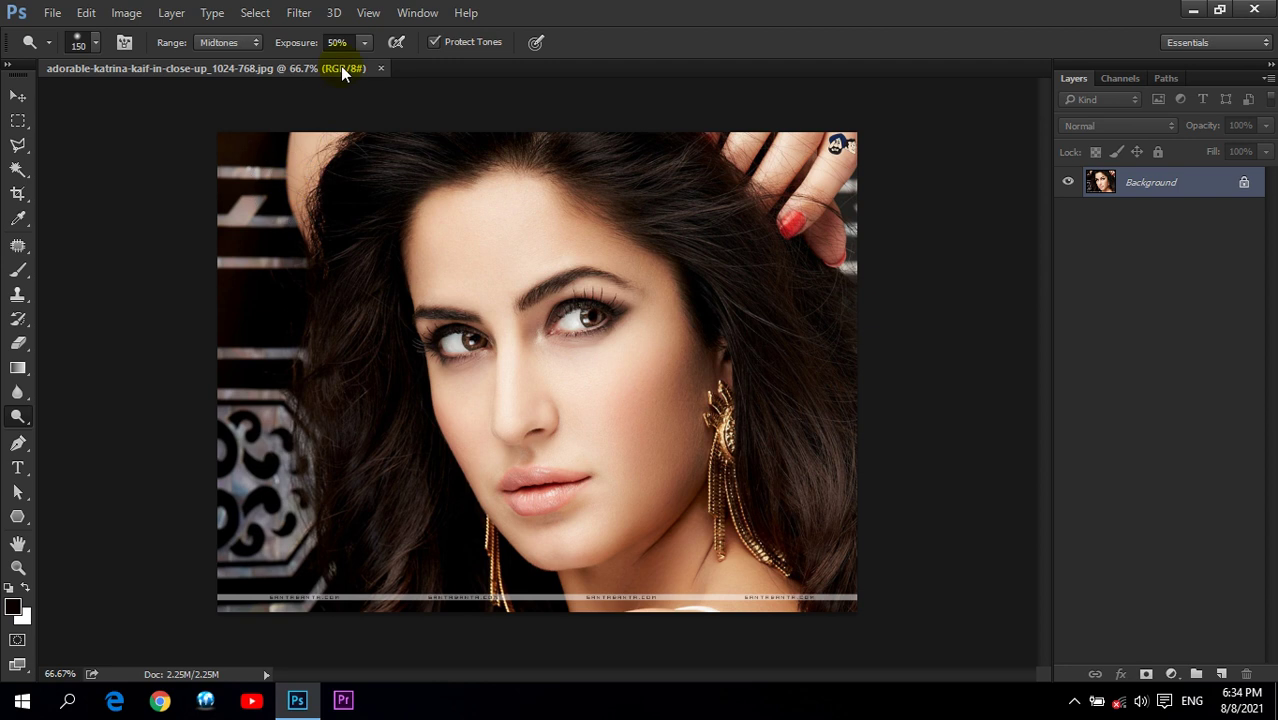
click(636, 395)
click(638, 377)
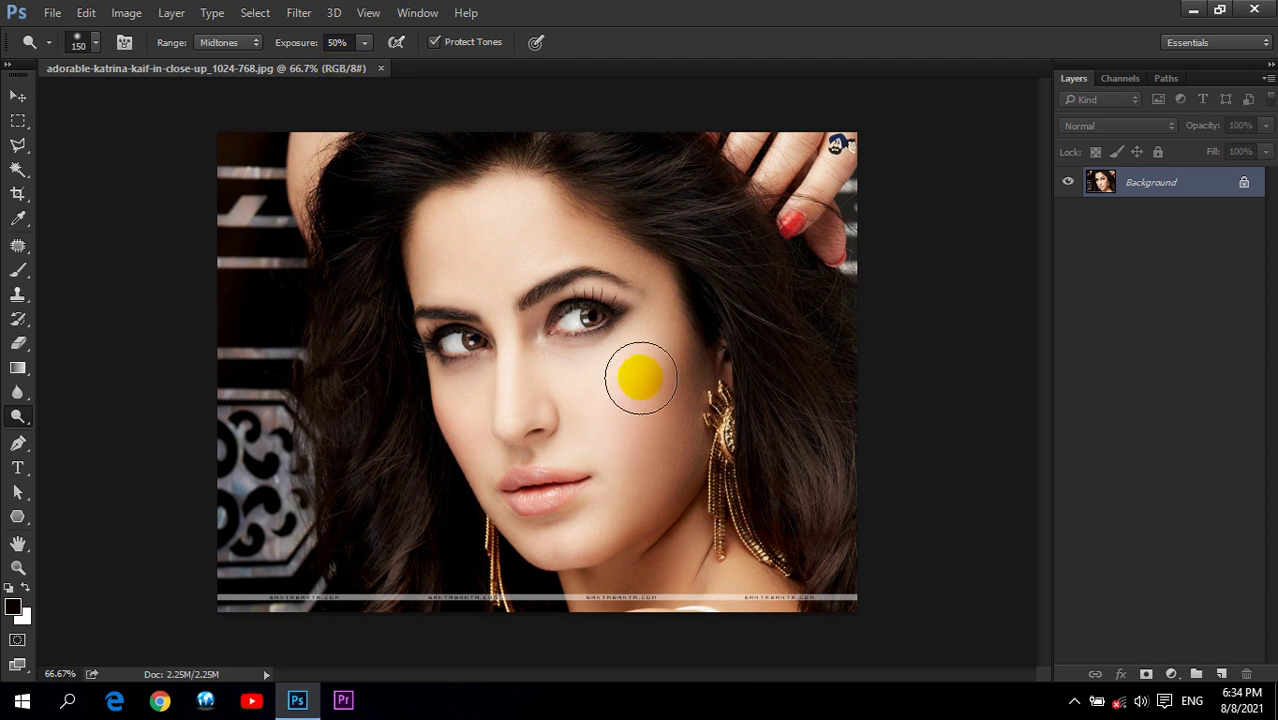
drag(640, 378, 650, 400)
mouse_move(683, 624)
mouse_down()
mouse_move(641, 572)
mouse_move(581, 535)
mouse_up()
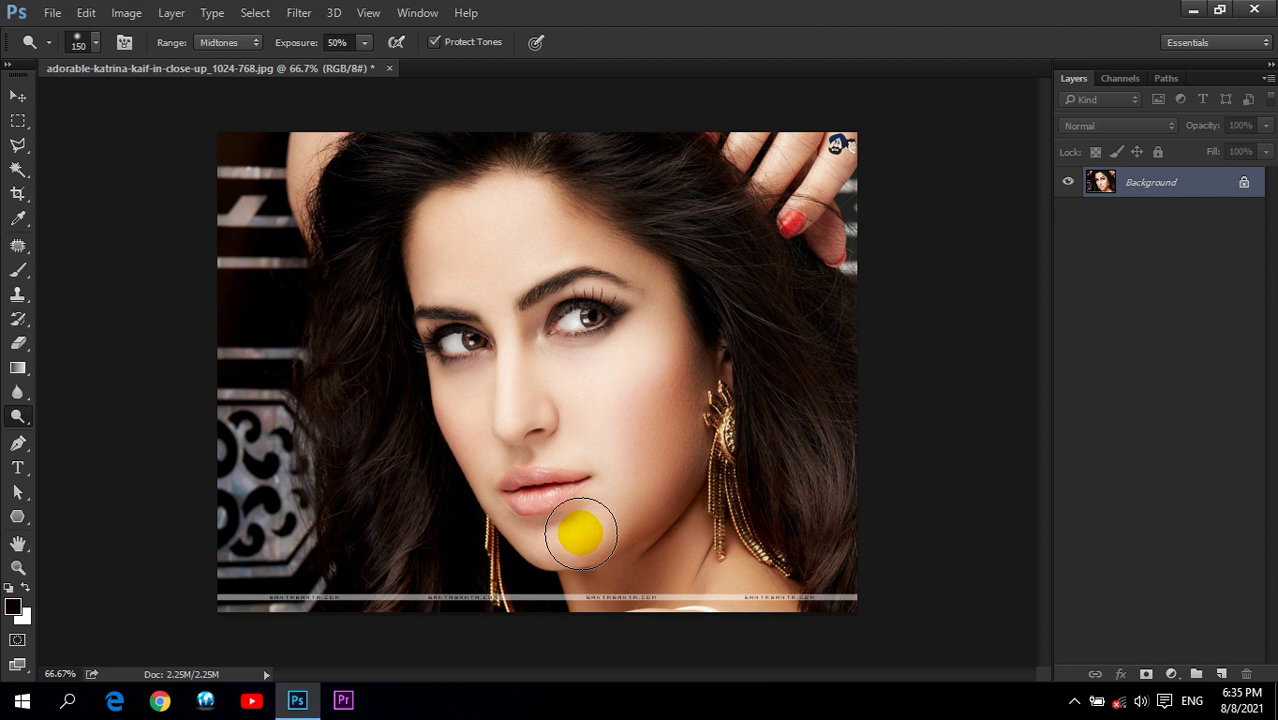
mouse_move(581, 535)
mouse_down()
mouse_move(652, 572)
mouse_move(628, 405)
mouse_move(462, 407)
mouse_up()
Step: Burn from the nose to the left cheek with a size-150 brush, then quit Photoshop
drag(17, 418, 103, 433)
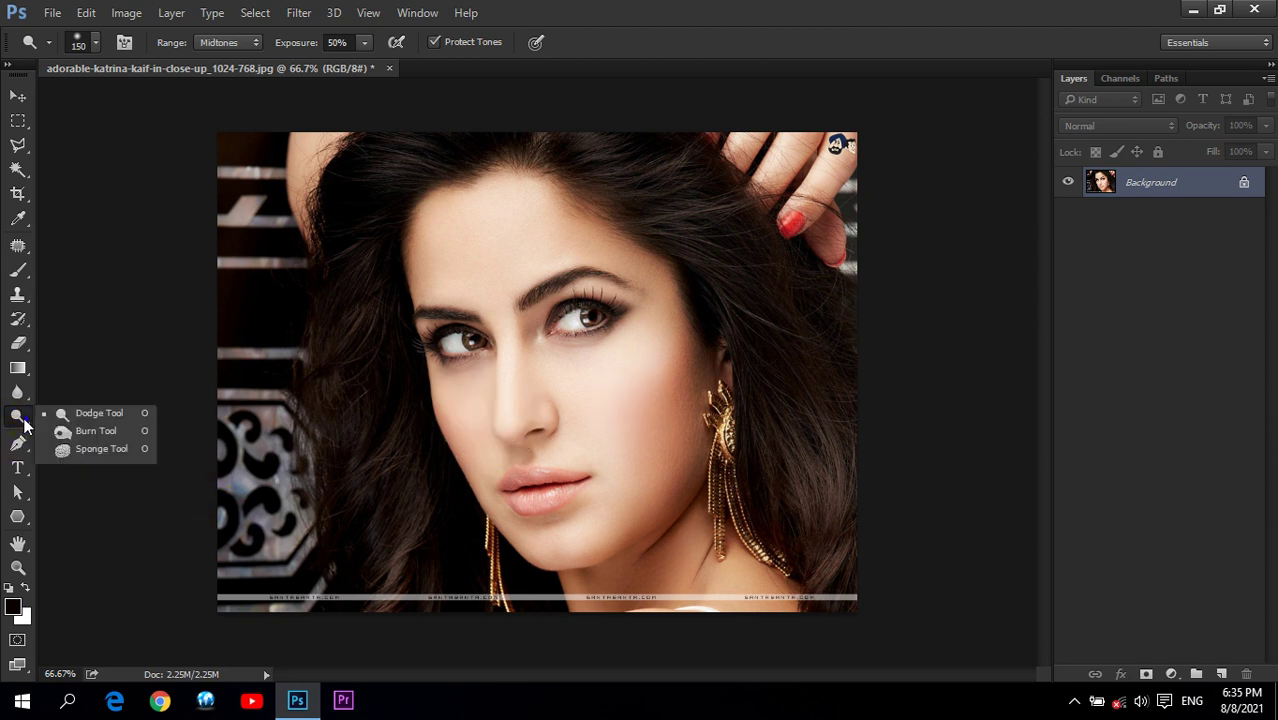
key(bracketright)
mouse_move(633, 371)
mouse_down()
mouse_move(525, 403)
mouse_move(465, 394)
mouse_up()
key(bracketright)
key(bracketright)
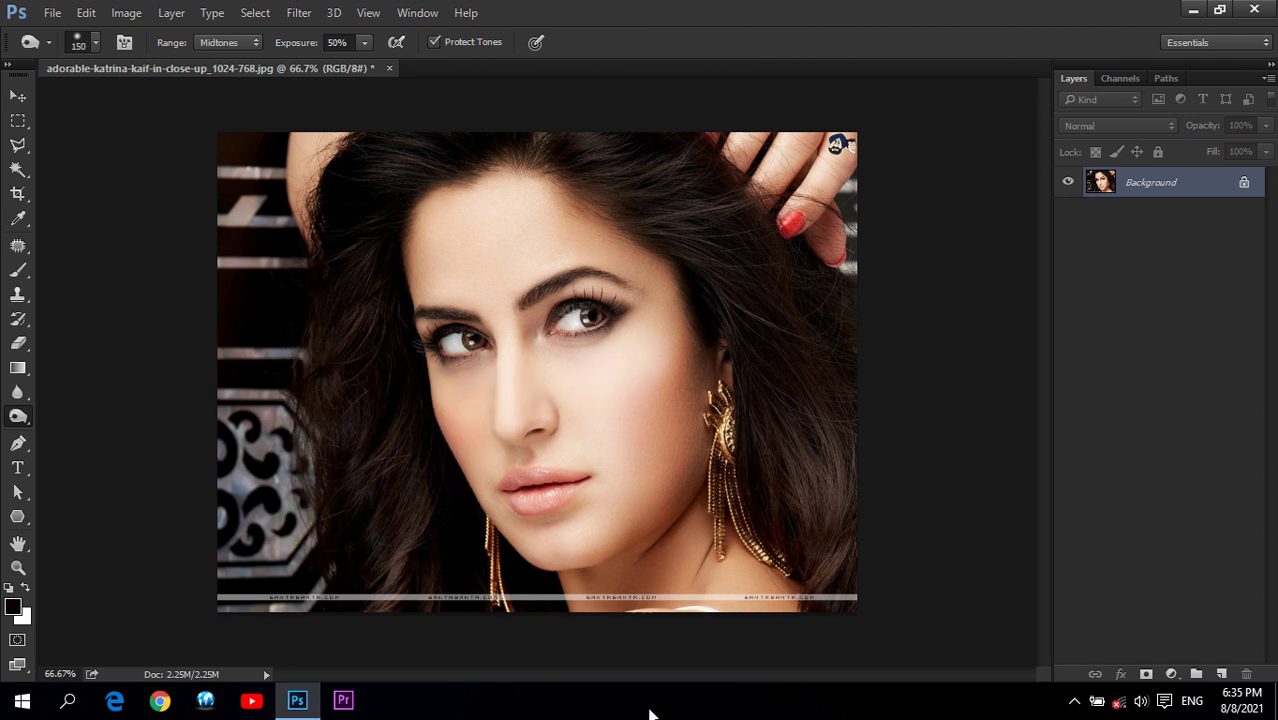
click(664, 675)
click(18, 416)
click(73, 415)
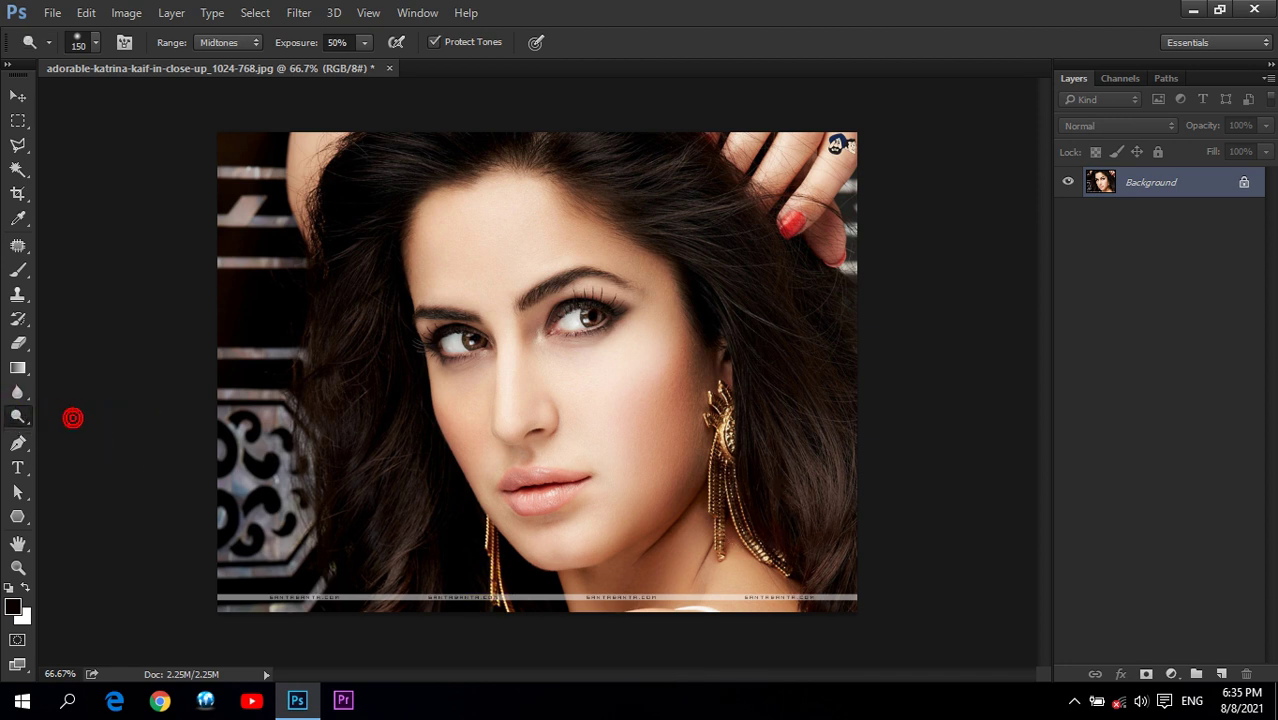
click(1254, 9)
Step: Discard the dodging edits on quit, then refresh the empty desktop several times
click(650, 280)
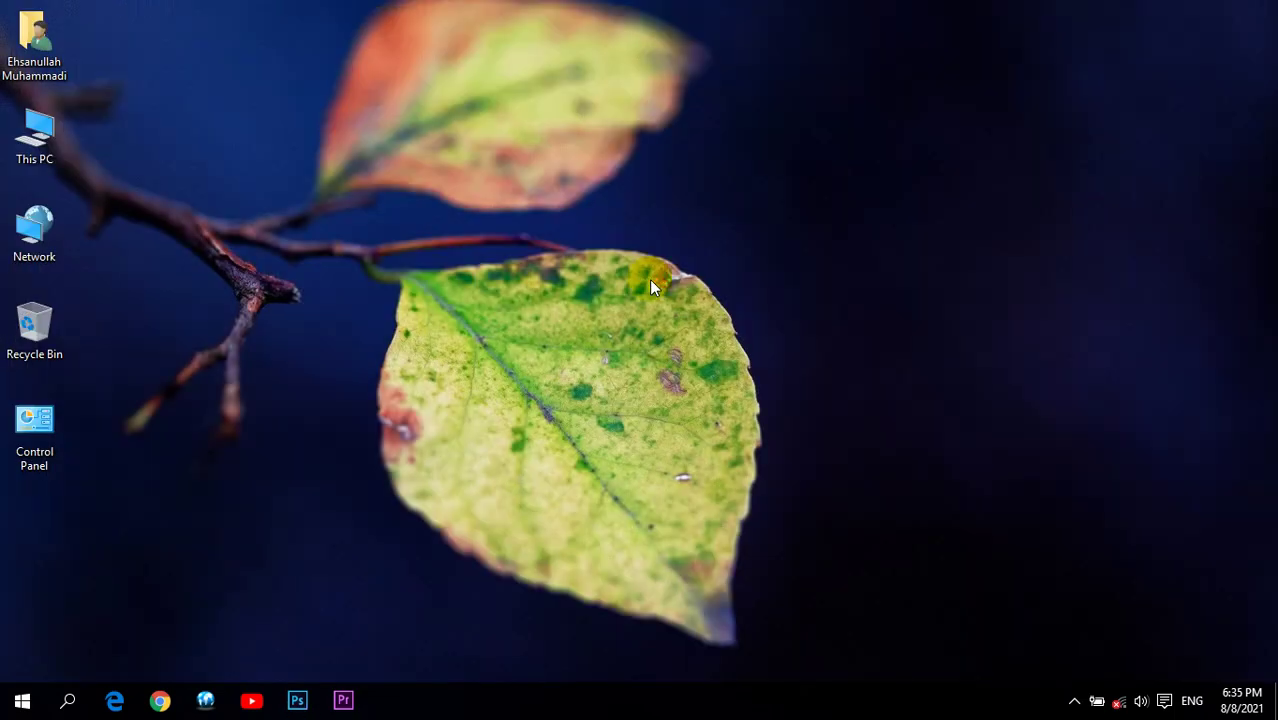
right_click(418, 88)
click(489, 148)
right_click(531, 88)
click(592, 146)
right_click(520, 320)
click(570, 375)
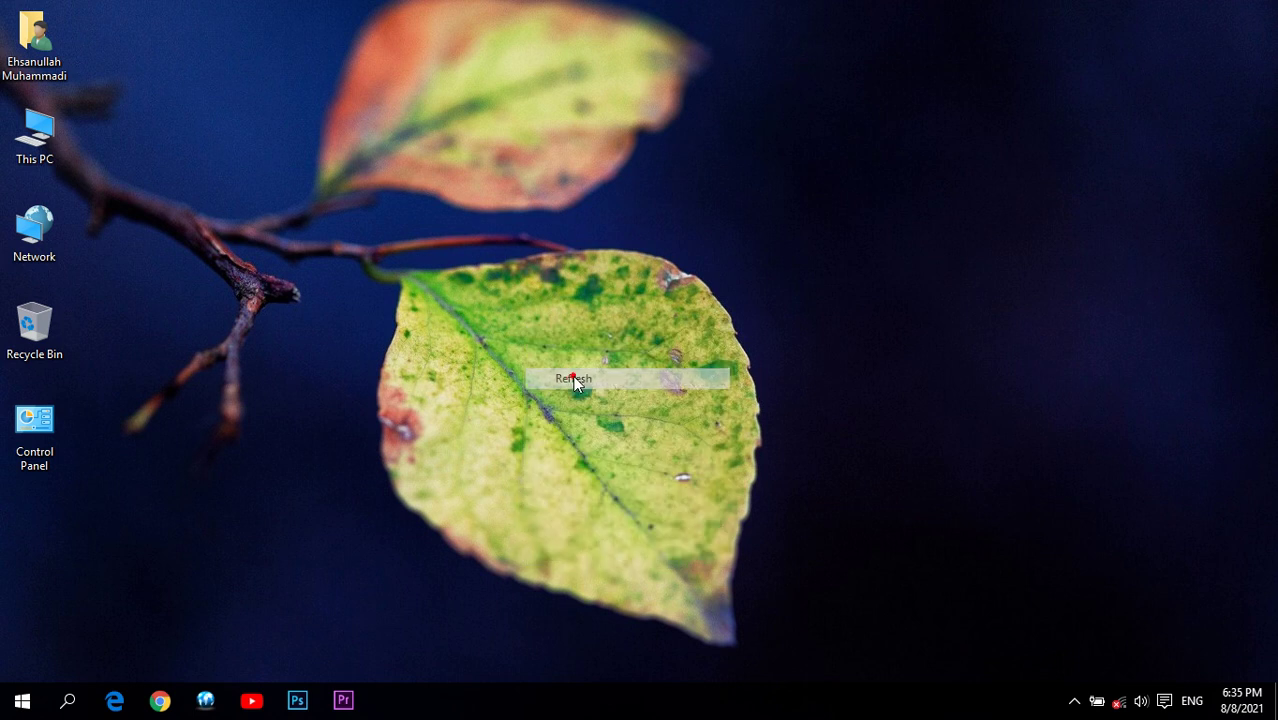
right_click(517, 246)
right_click(459, 192)
click(564, 246)
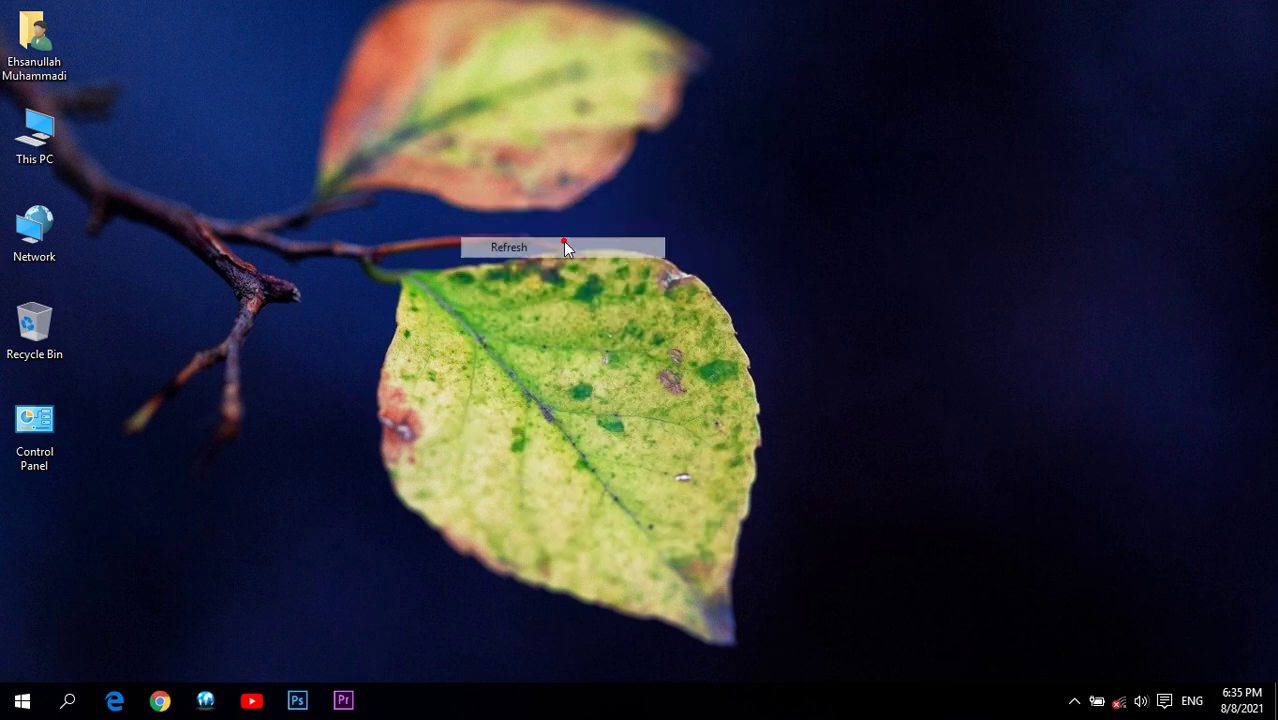